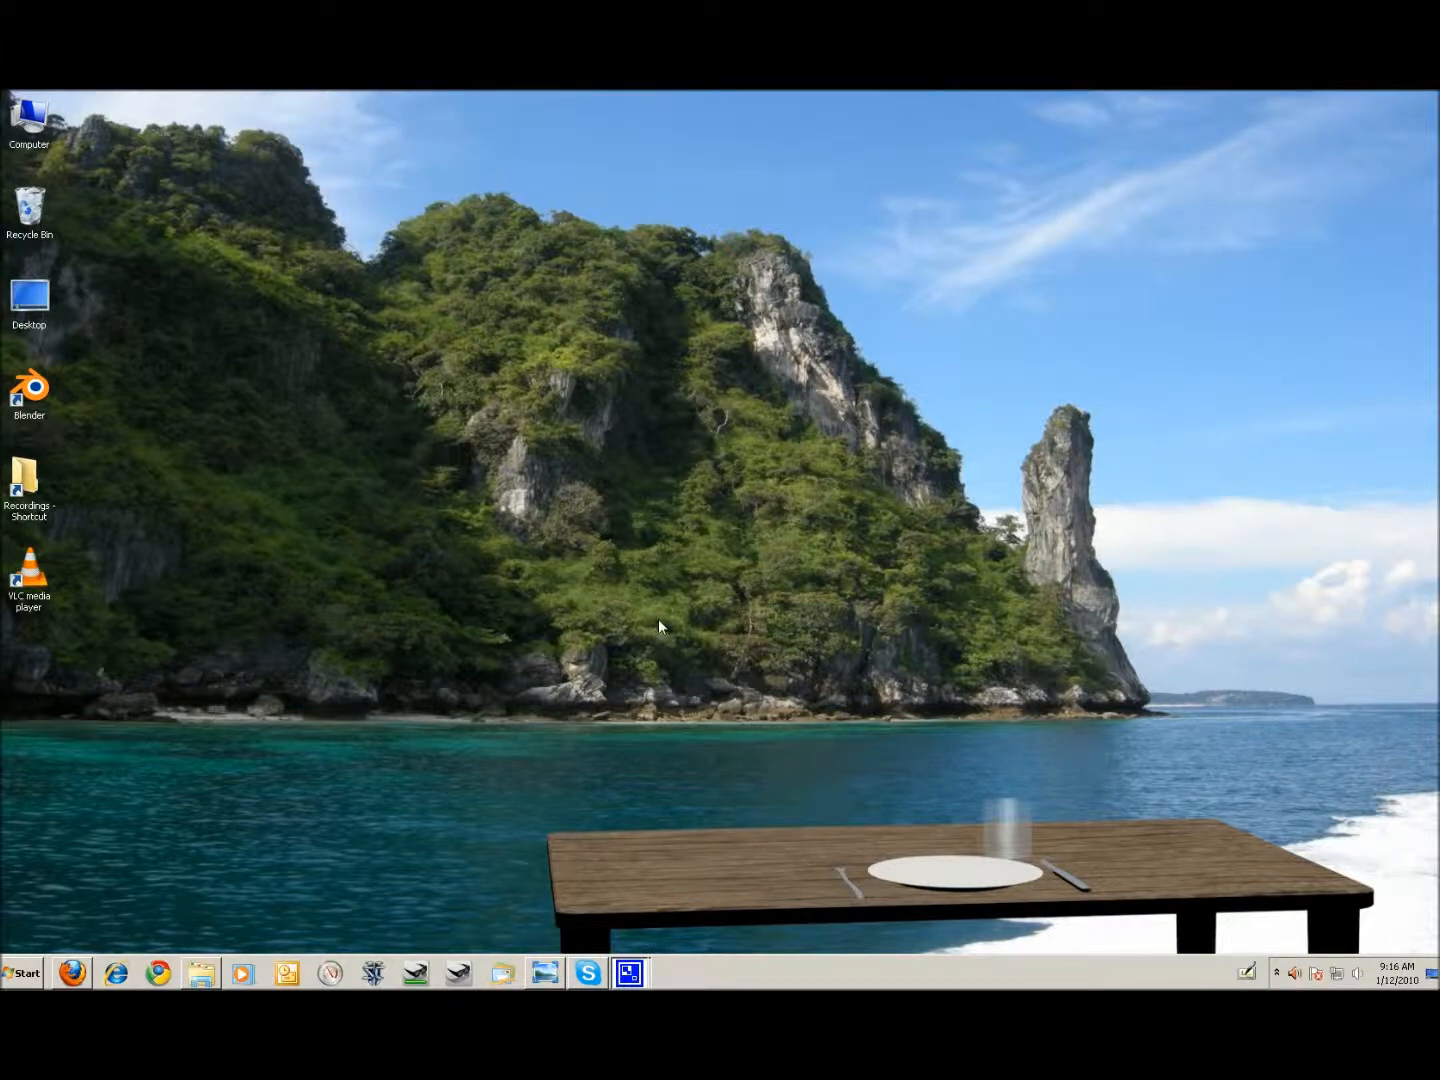
Step: Launch Blender, dismiss the splash screen and switch the 3D view to orthographic projection
double_click(31, 392)
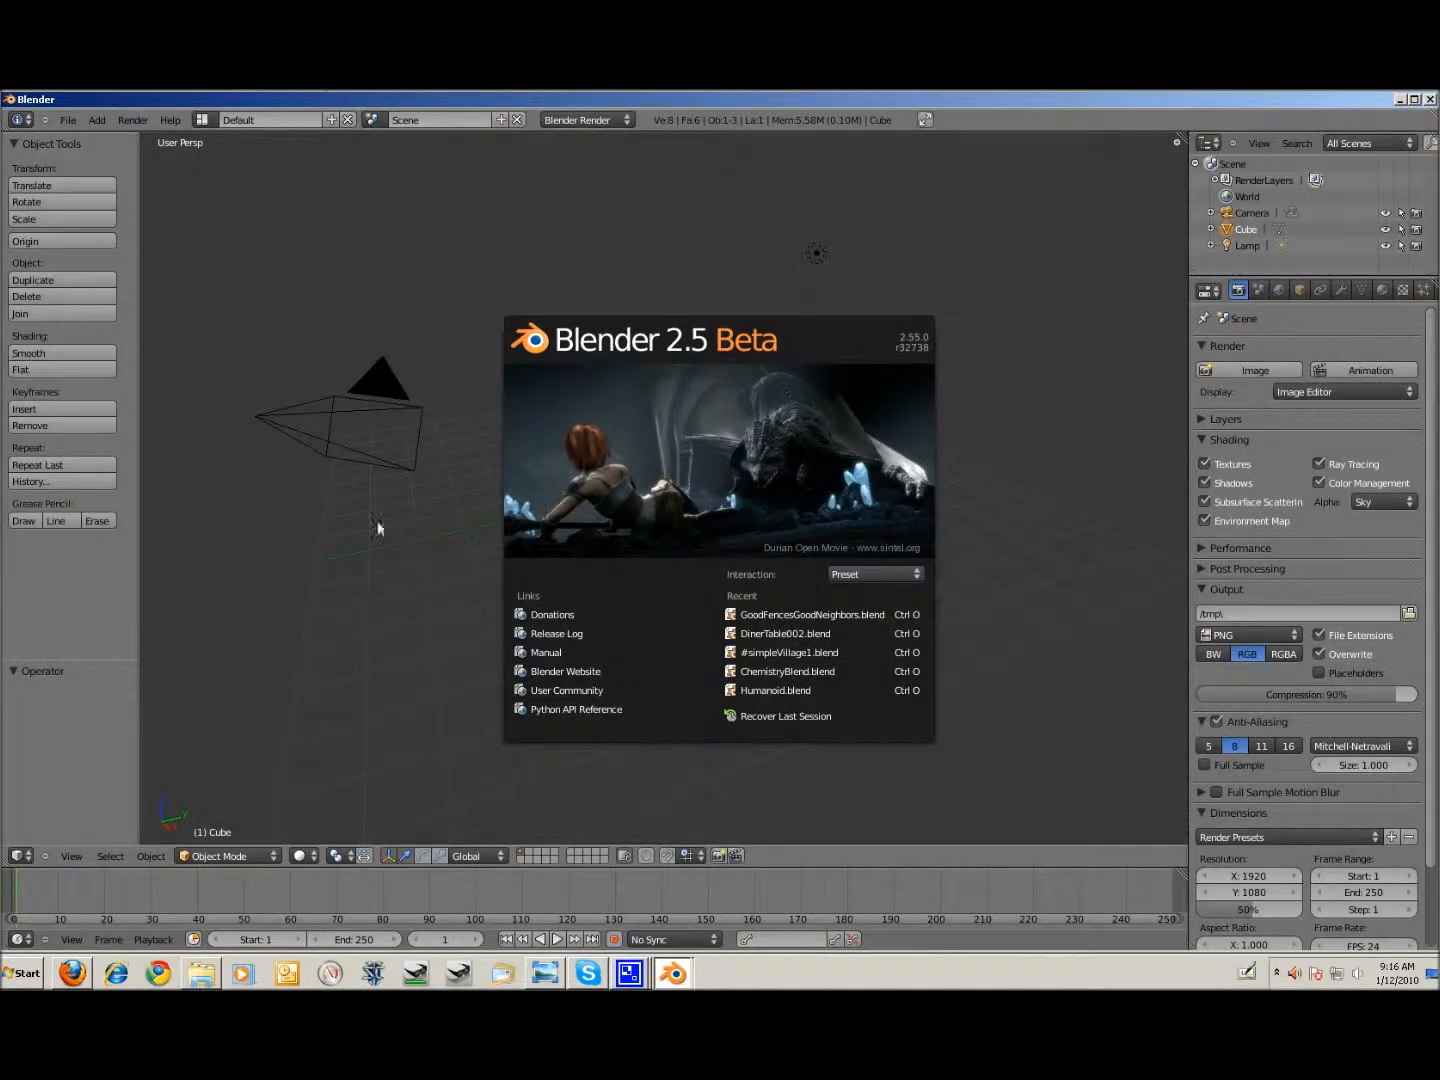
left_click(463, 277)
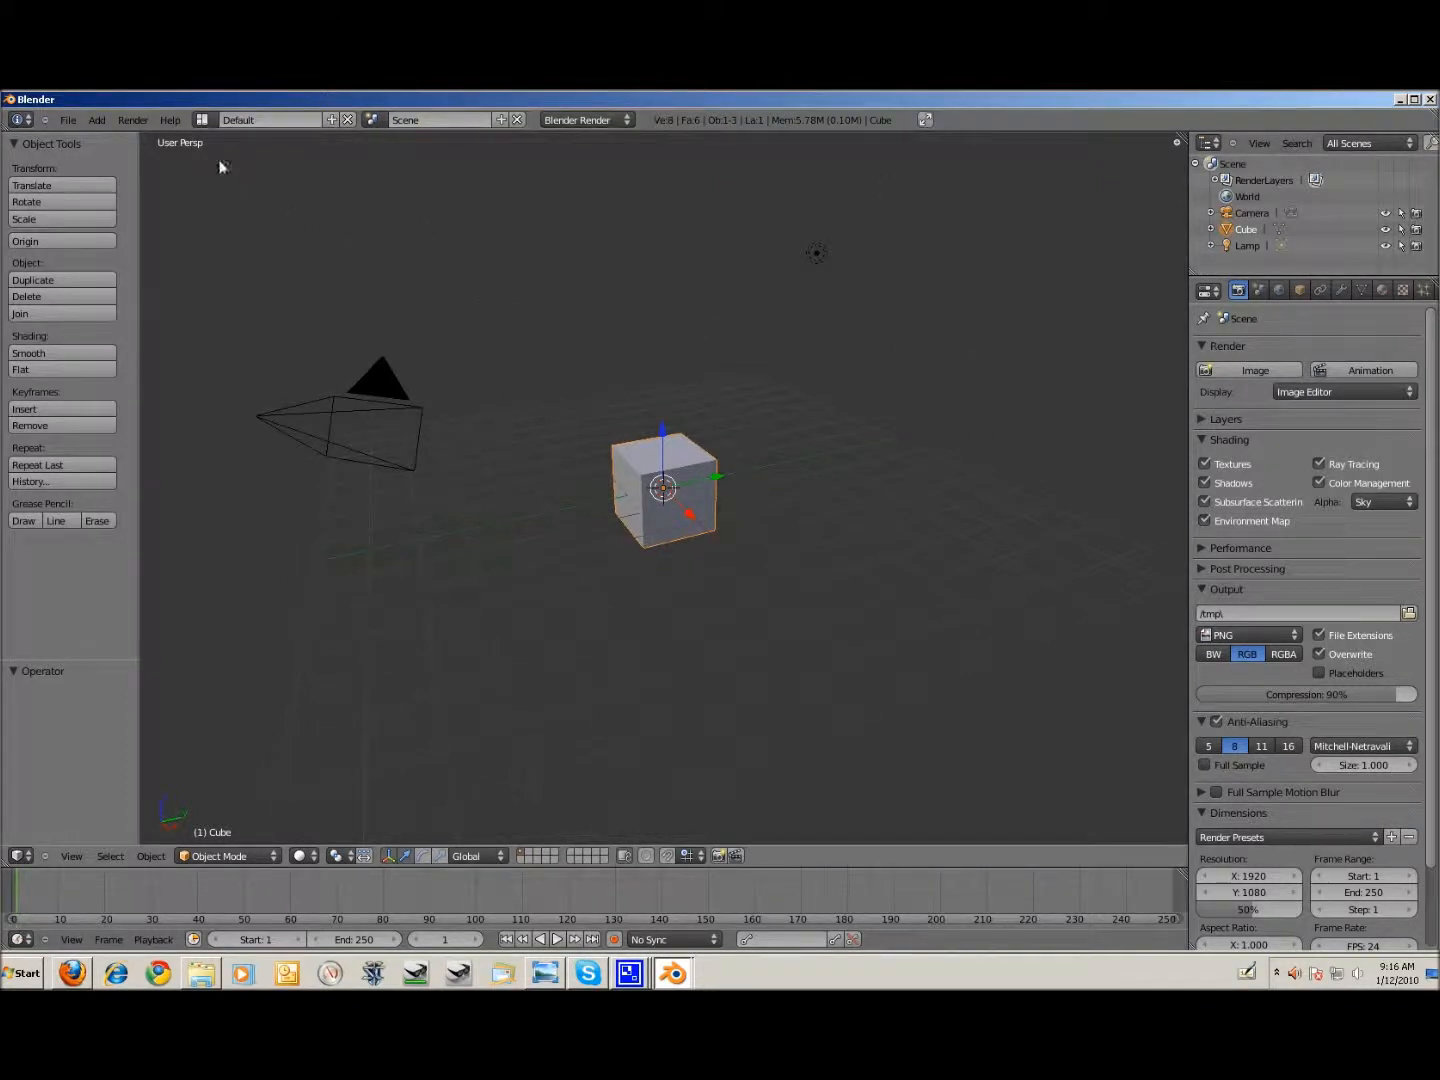
key("KP_5")
Step: Delete the default camera, lamp and cube to empty the scene
scroll(584, 597, "up", 4)
middle_click_drag(657, 568, 661, 640, "shift")
right_click(510, 515)
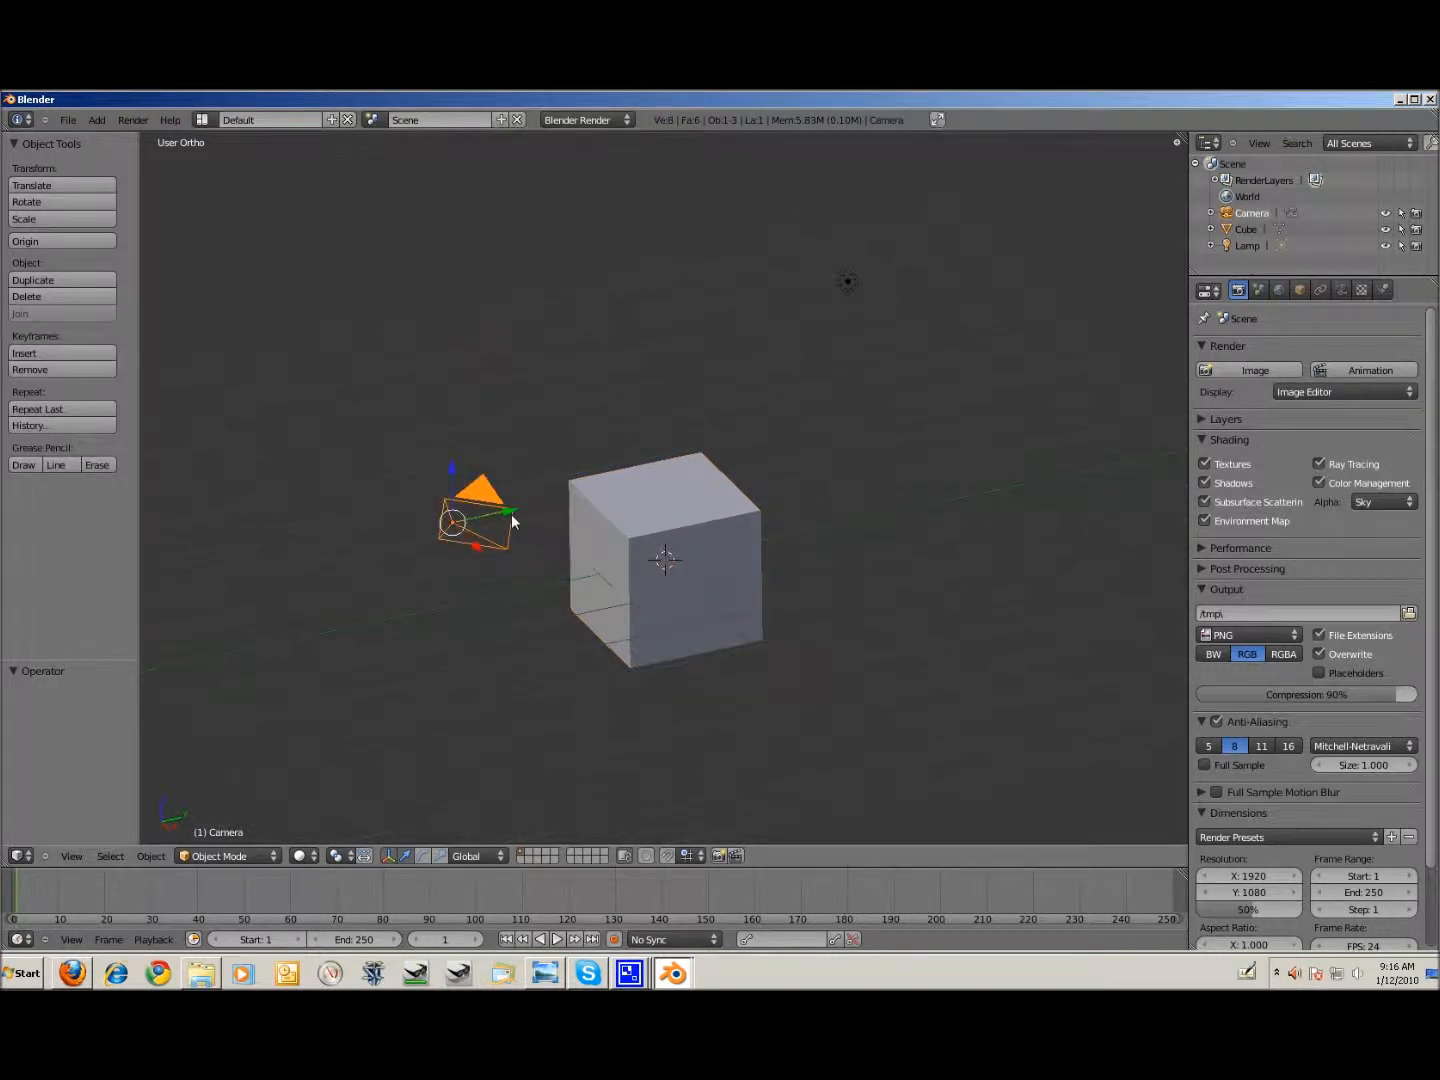
key("x")
left_click(511, 514)
right_click(847, 282)
key("x")
left_click(848, 274)
middle_click_drag(707, 554, 778, 643)
right_click(703, 531)
key("x")
left_click(697, 535)
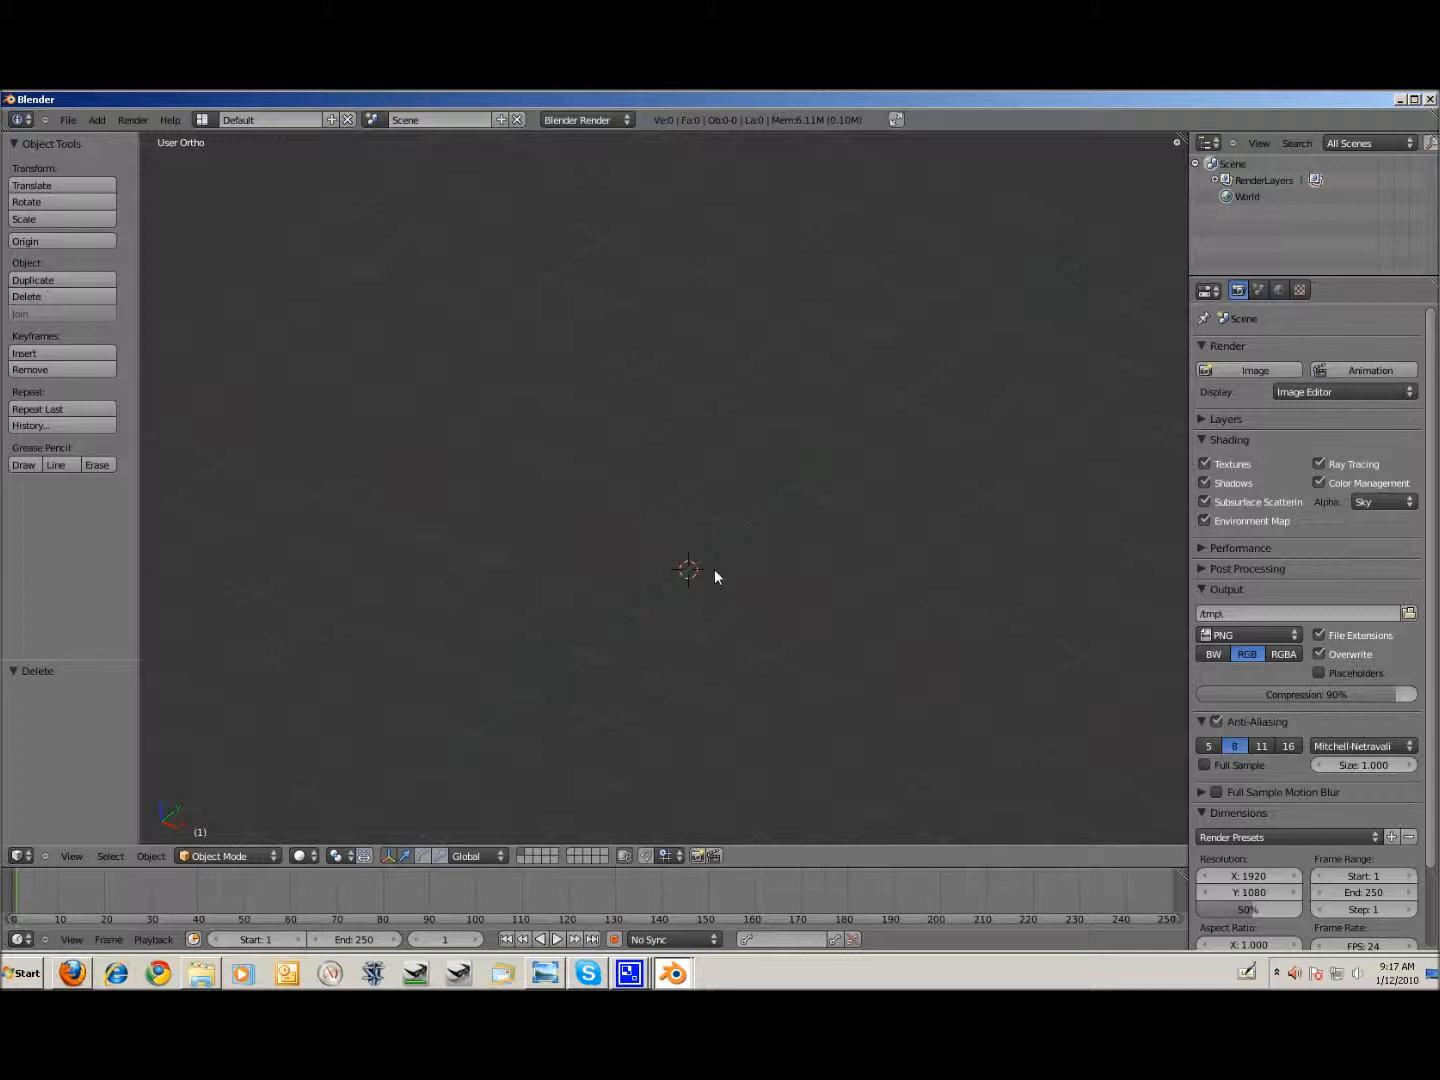
Step: Add a mesh cylinder at the centre of the empty scene
key("space")
type("cyli")
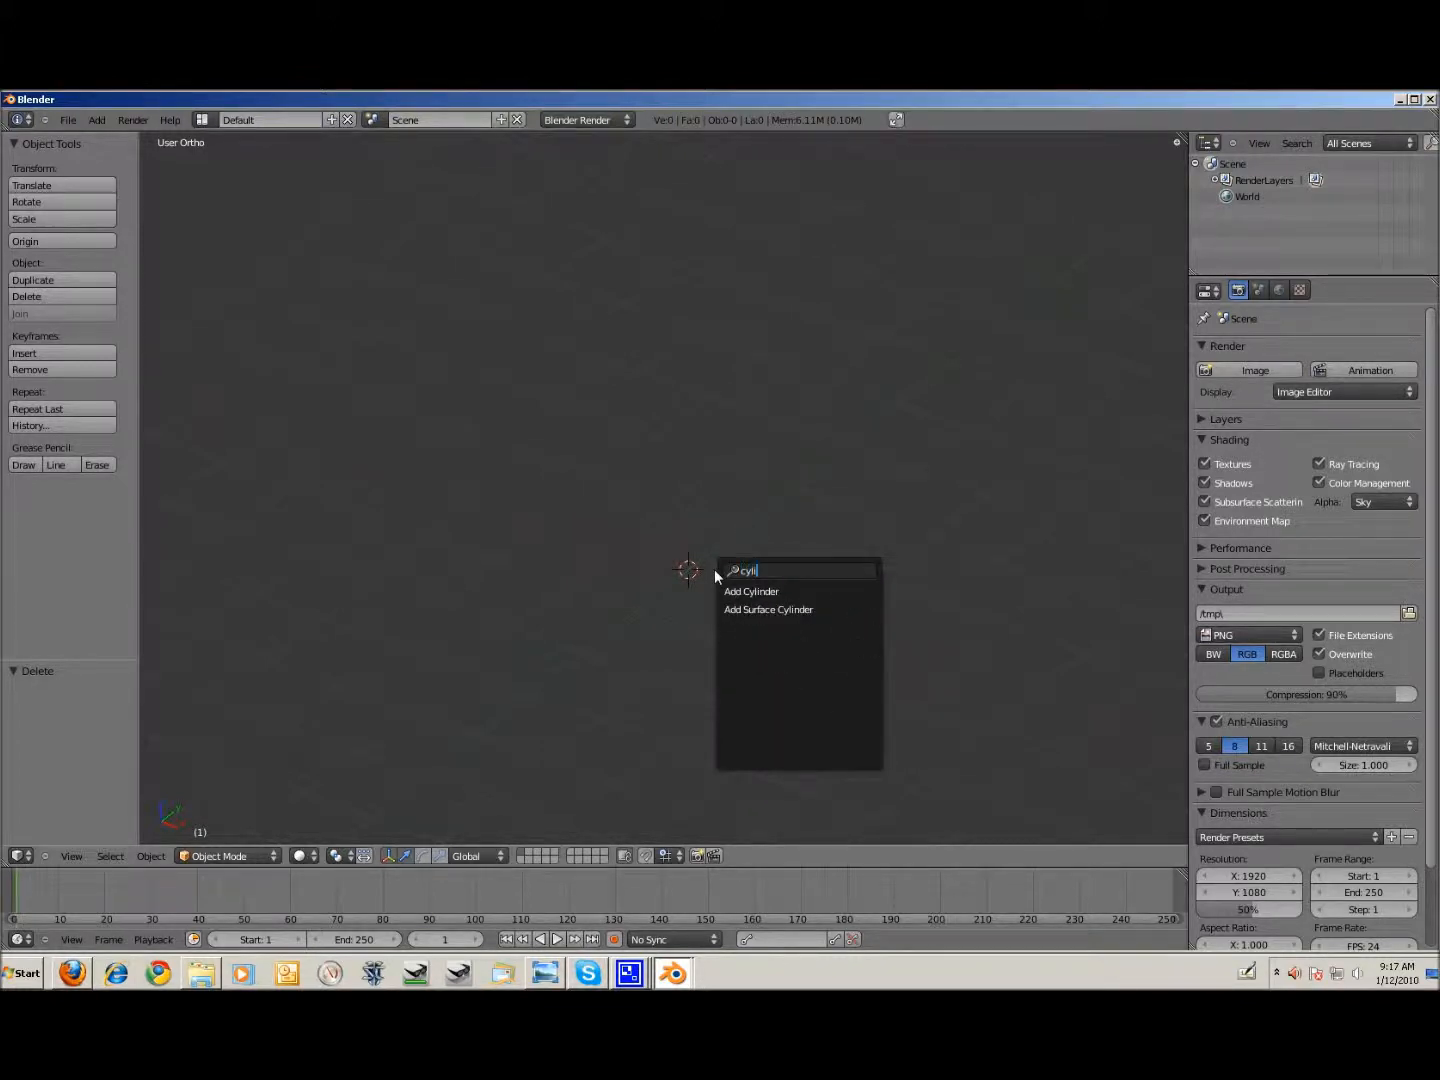
key("Return")
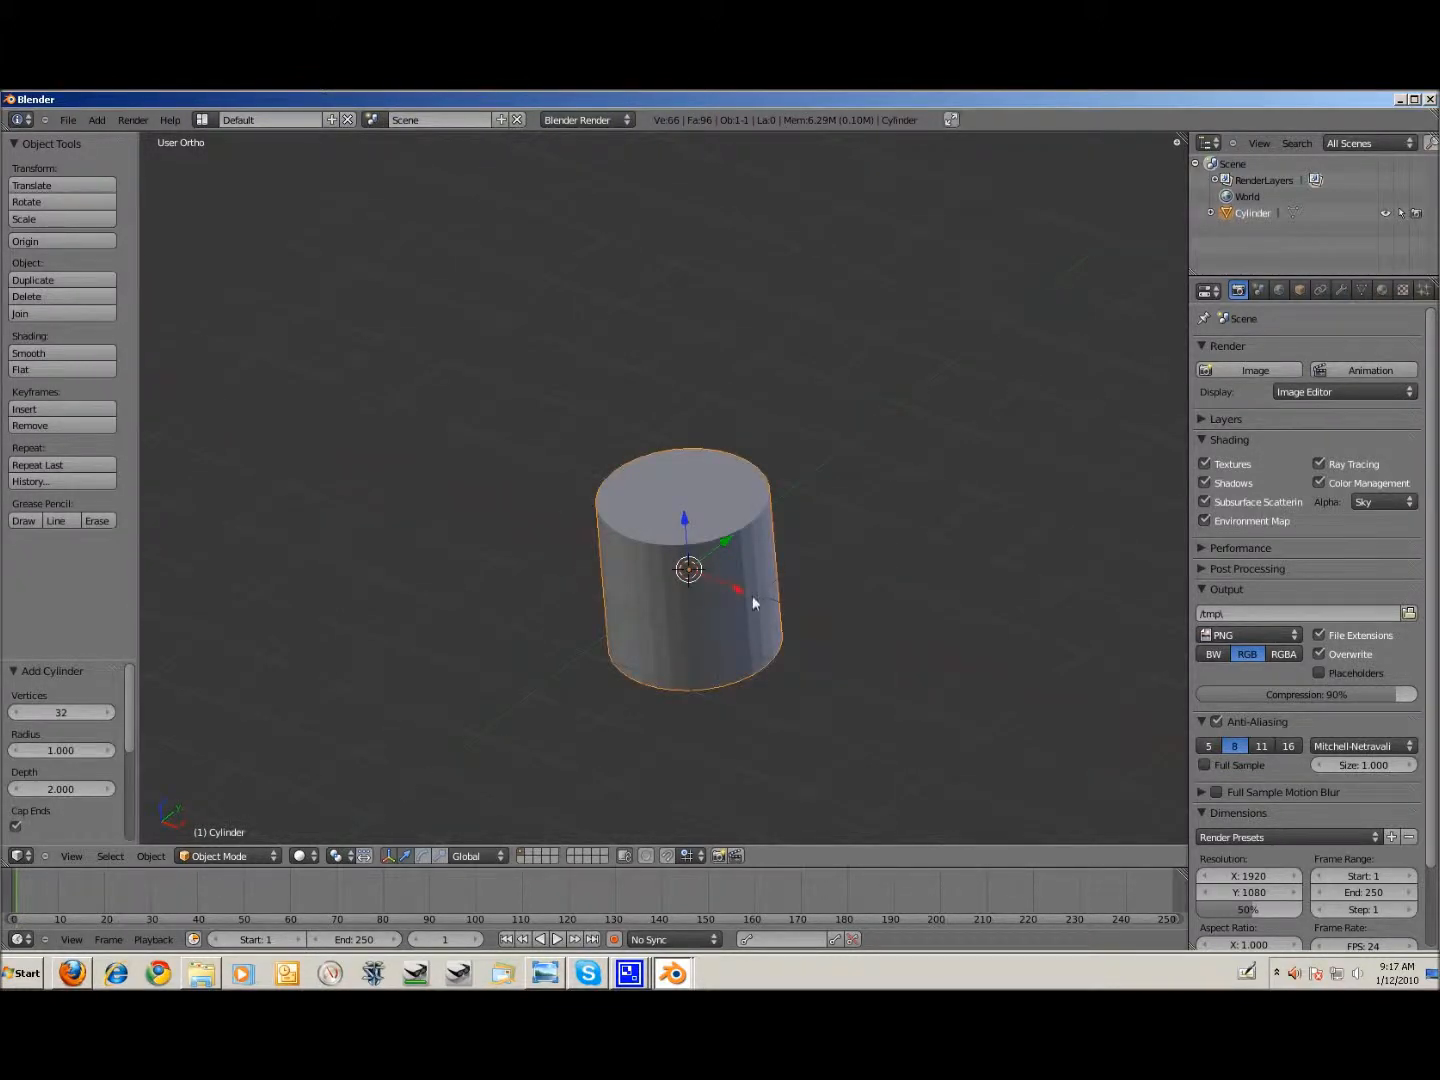
Step: Scale the cylinder up uniformly by about 2.14, and flatten it along Z by a factor of about 0.11 into a disc
key("s")
left_click(899, 597)
key("s")
key("z")
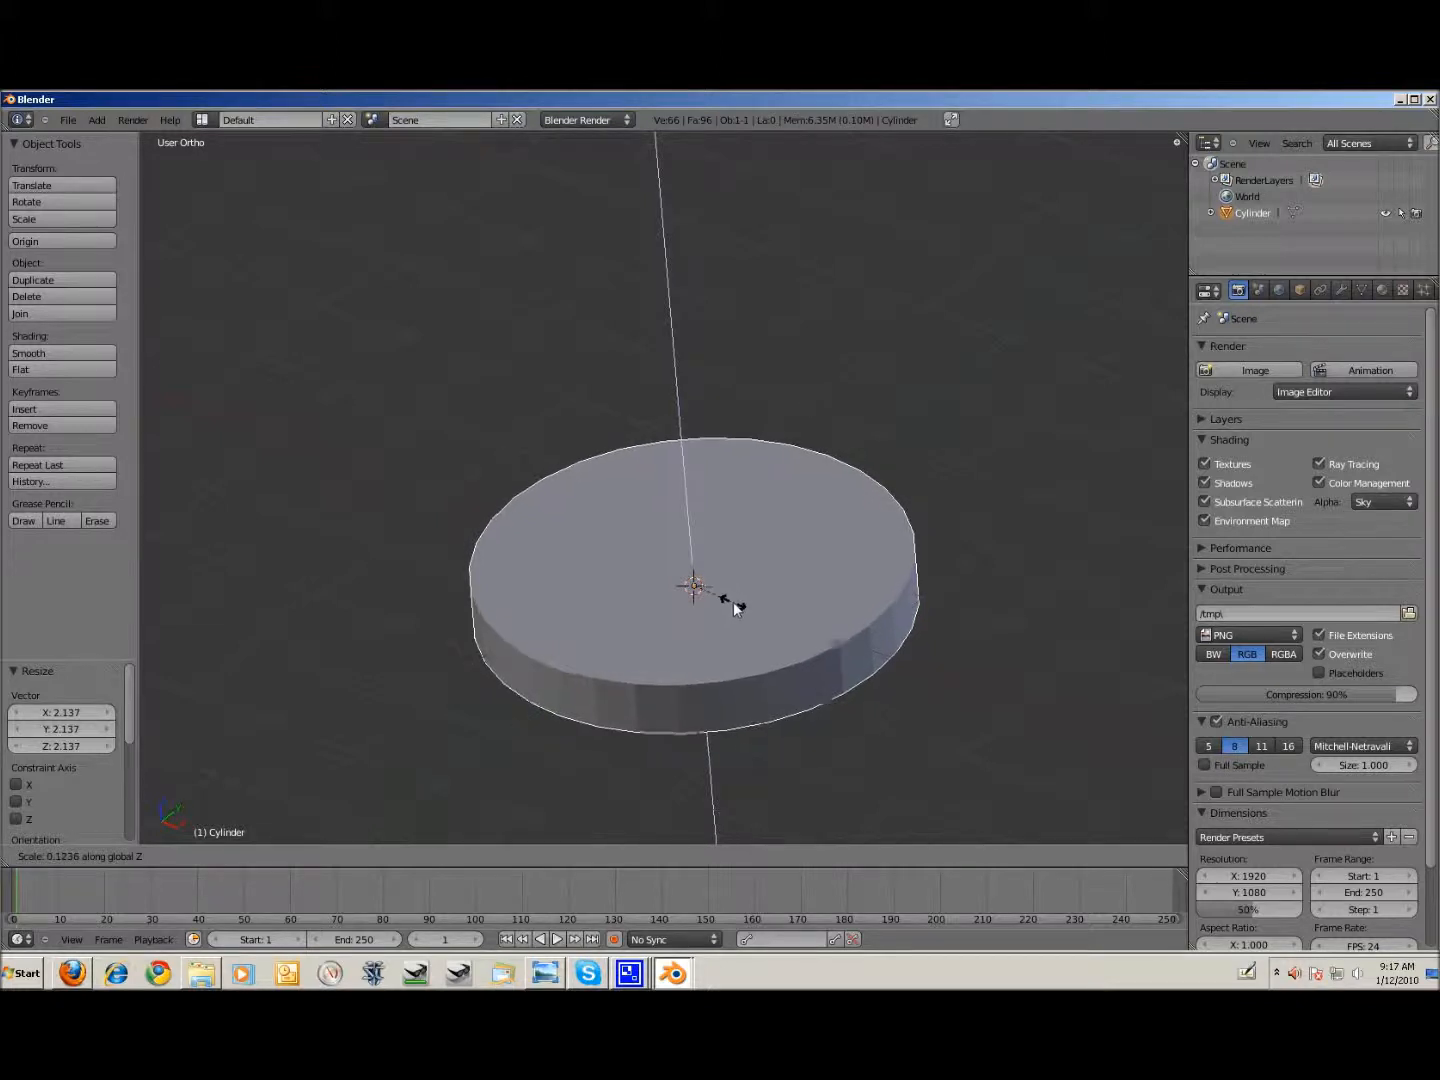
left_click(727, 596)
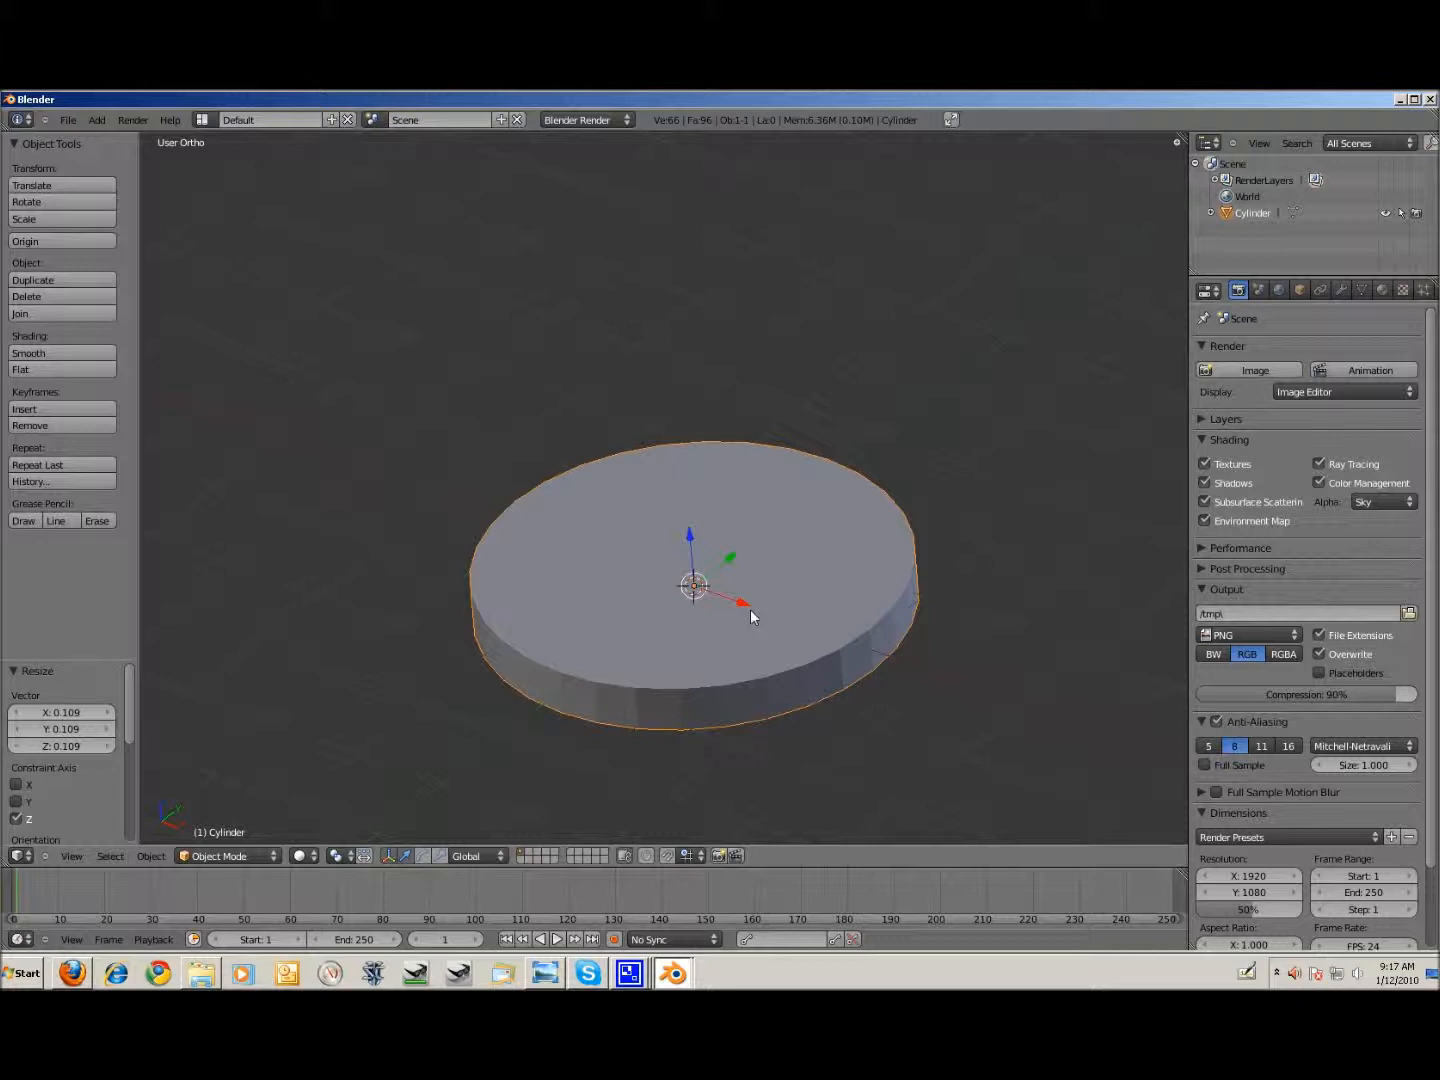
Step: In Edit Mode and front view, move the whole disc mesh up about 0.246 along Z so its base sits at the origin
key("Tab")
key("KP_1")
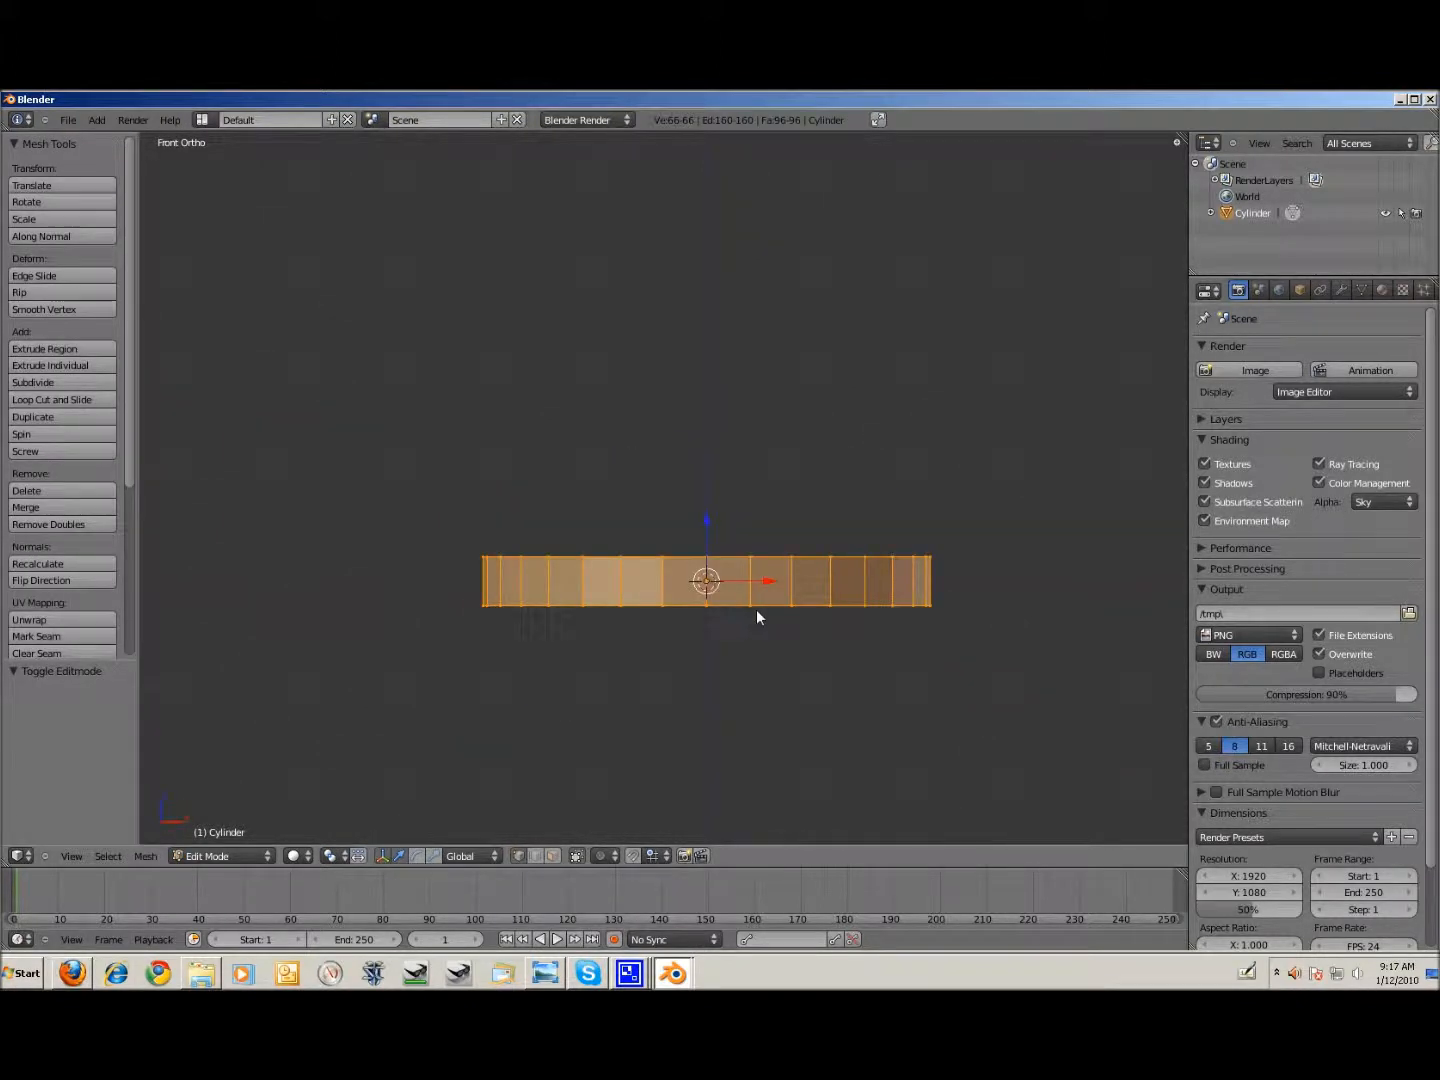
scroll(756, 609, "up", 2)
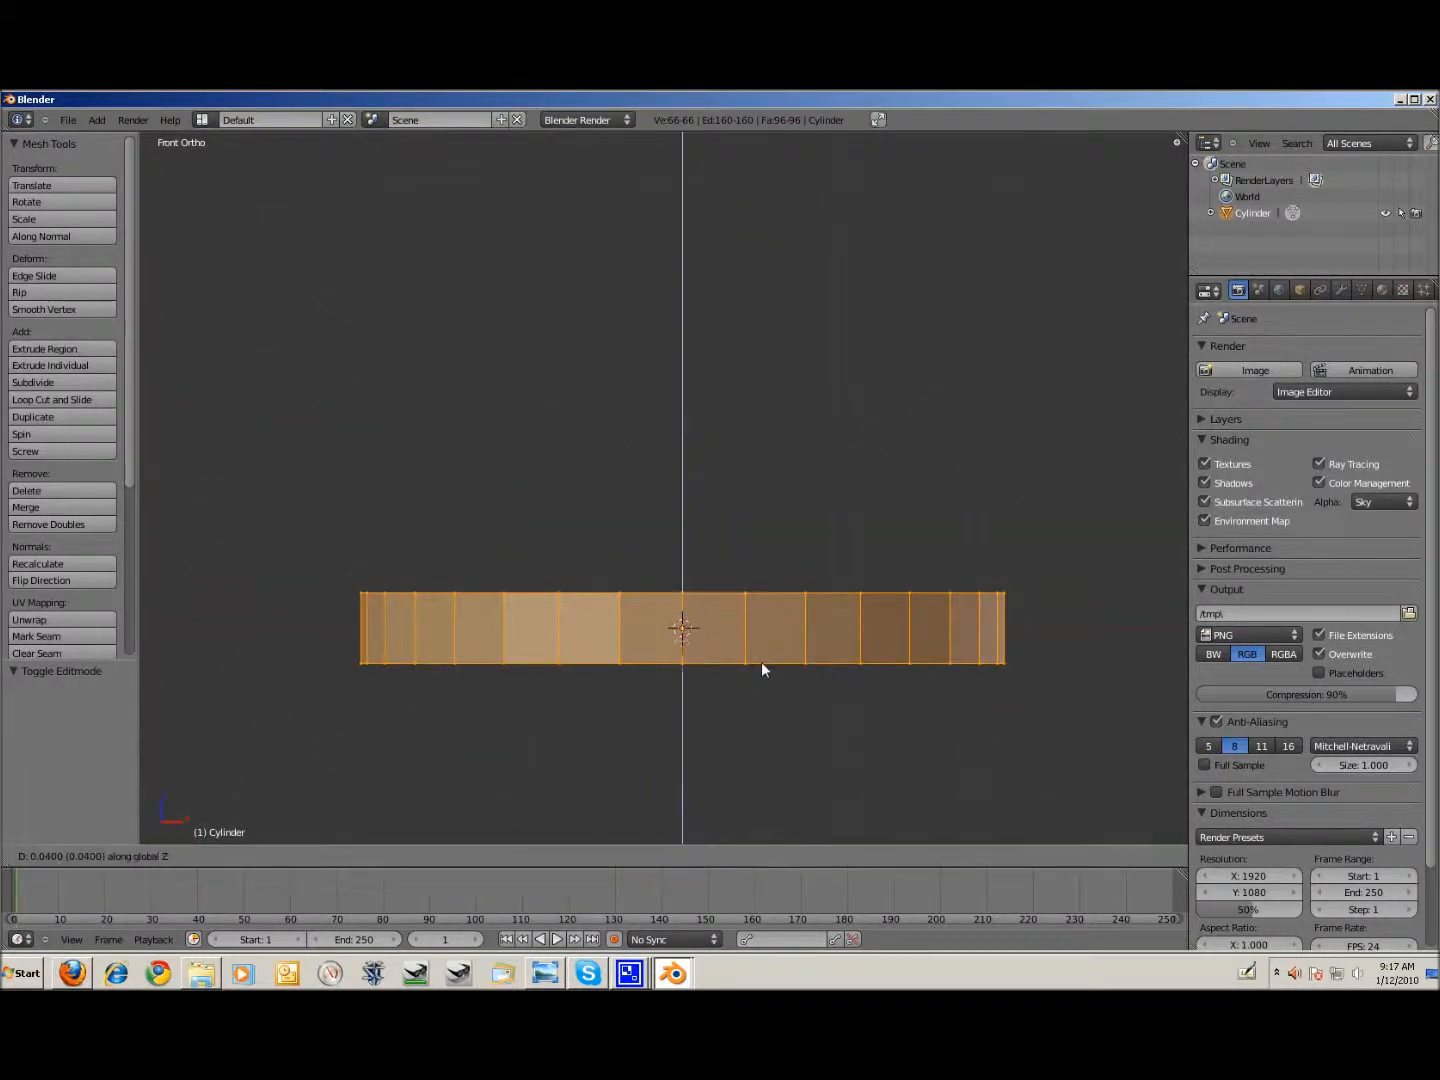
key("g")
key("z")
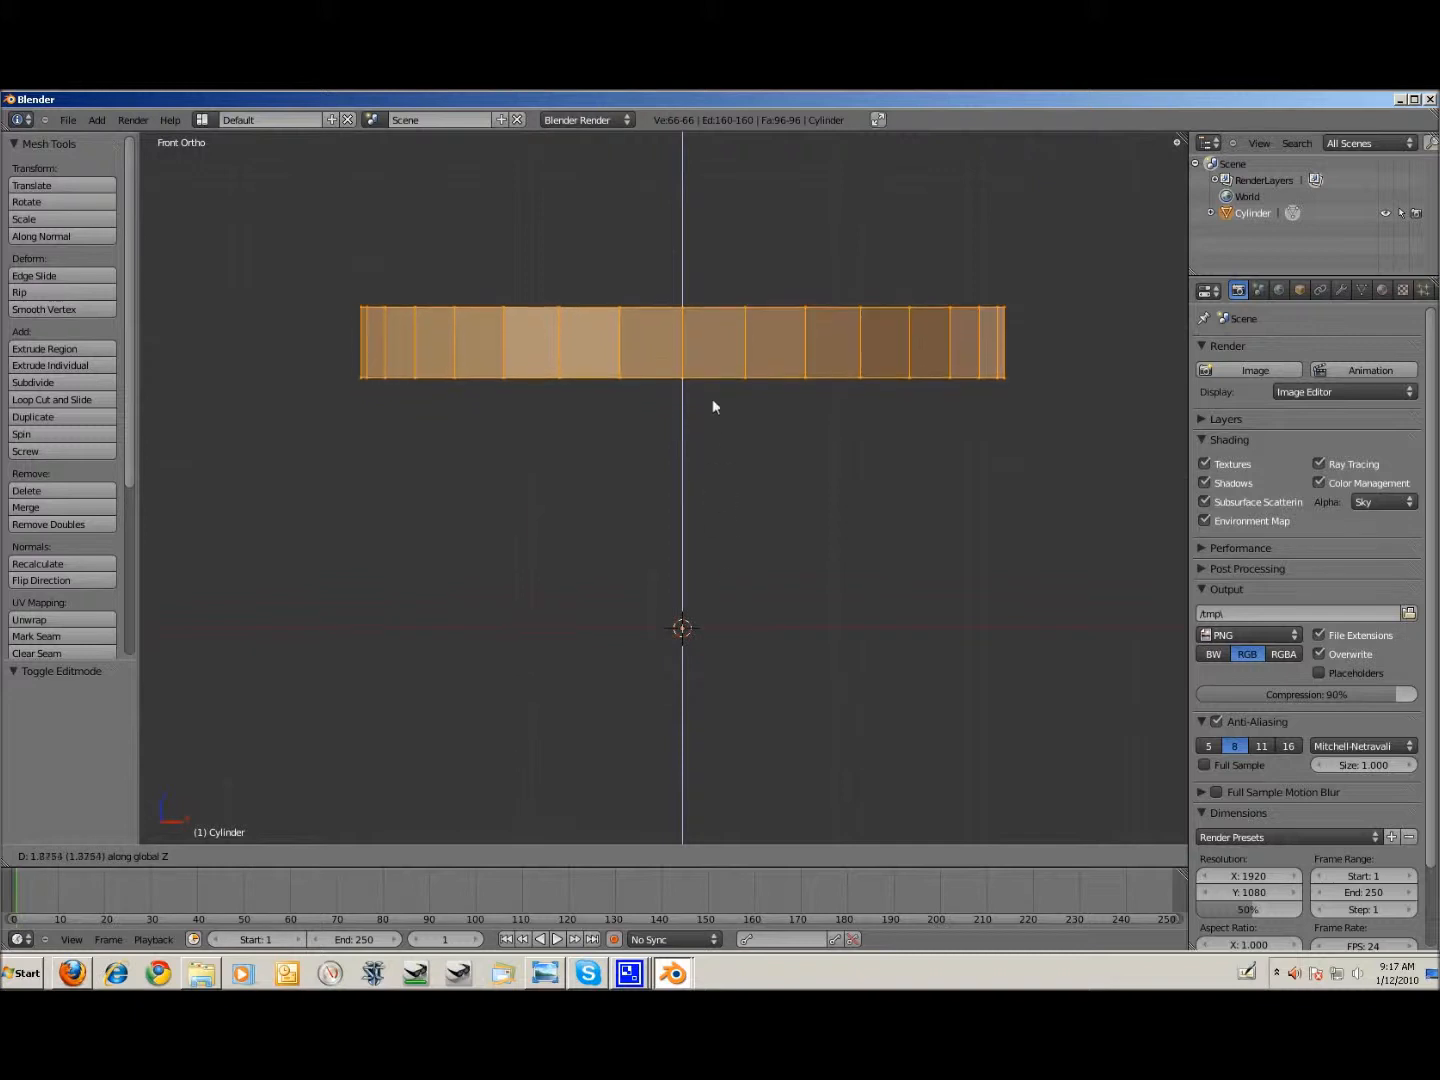
left_click(716, 650)
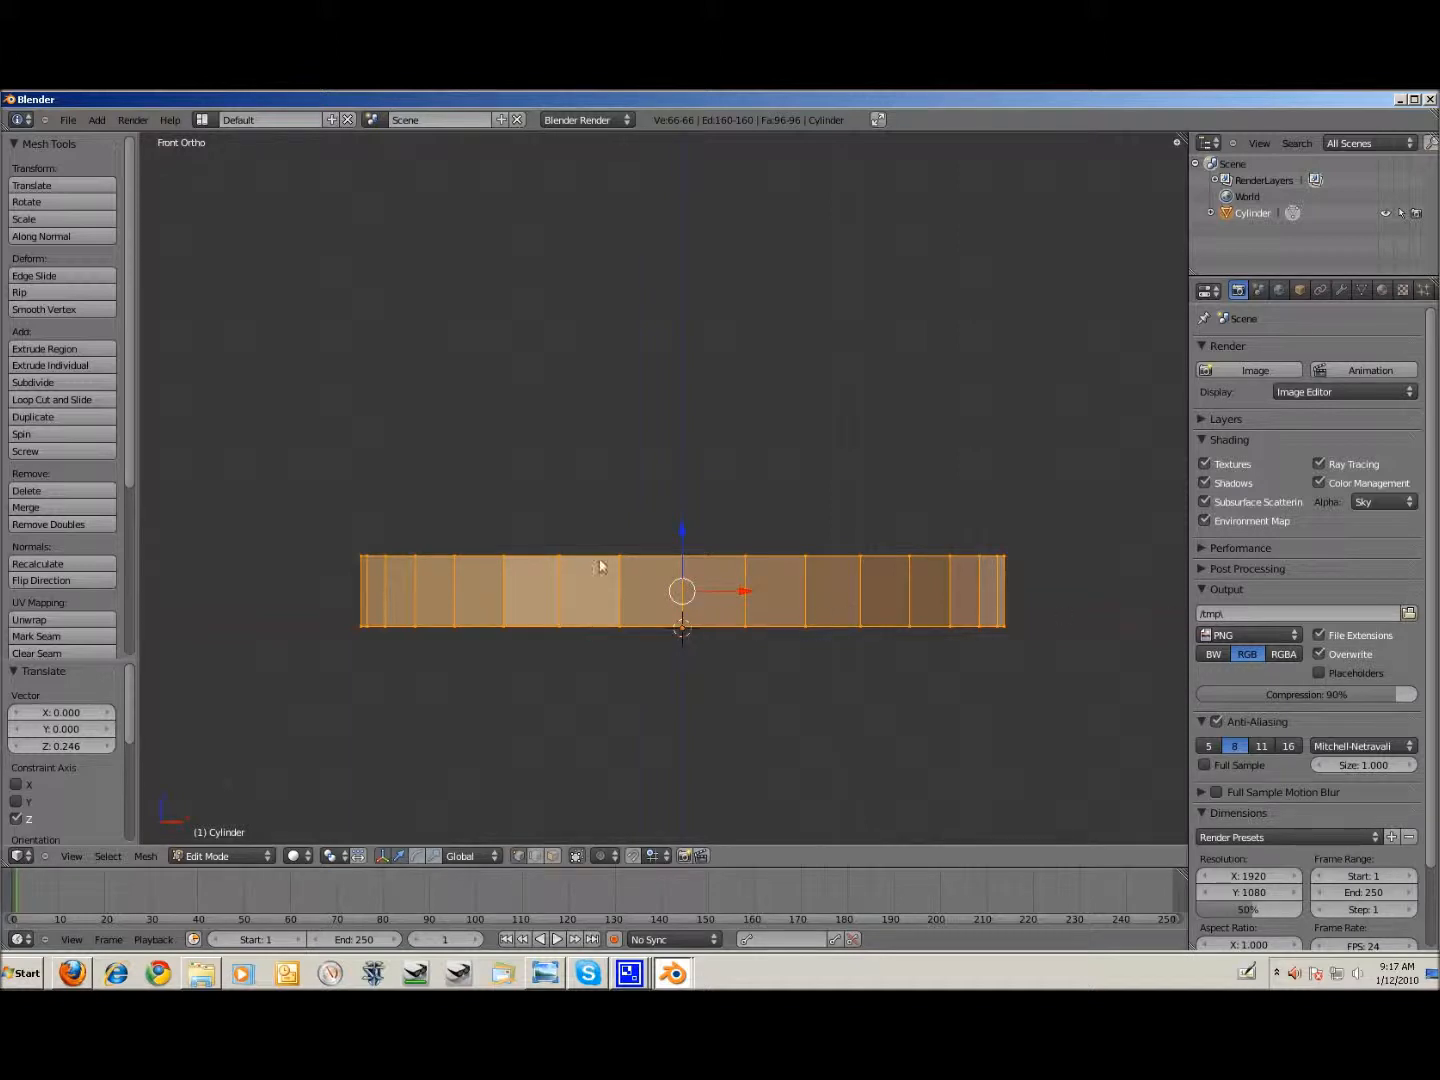
scroll(697, 654, "up", 2)
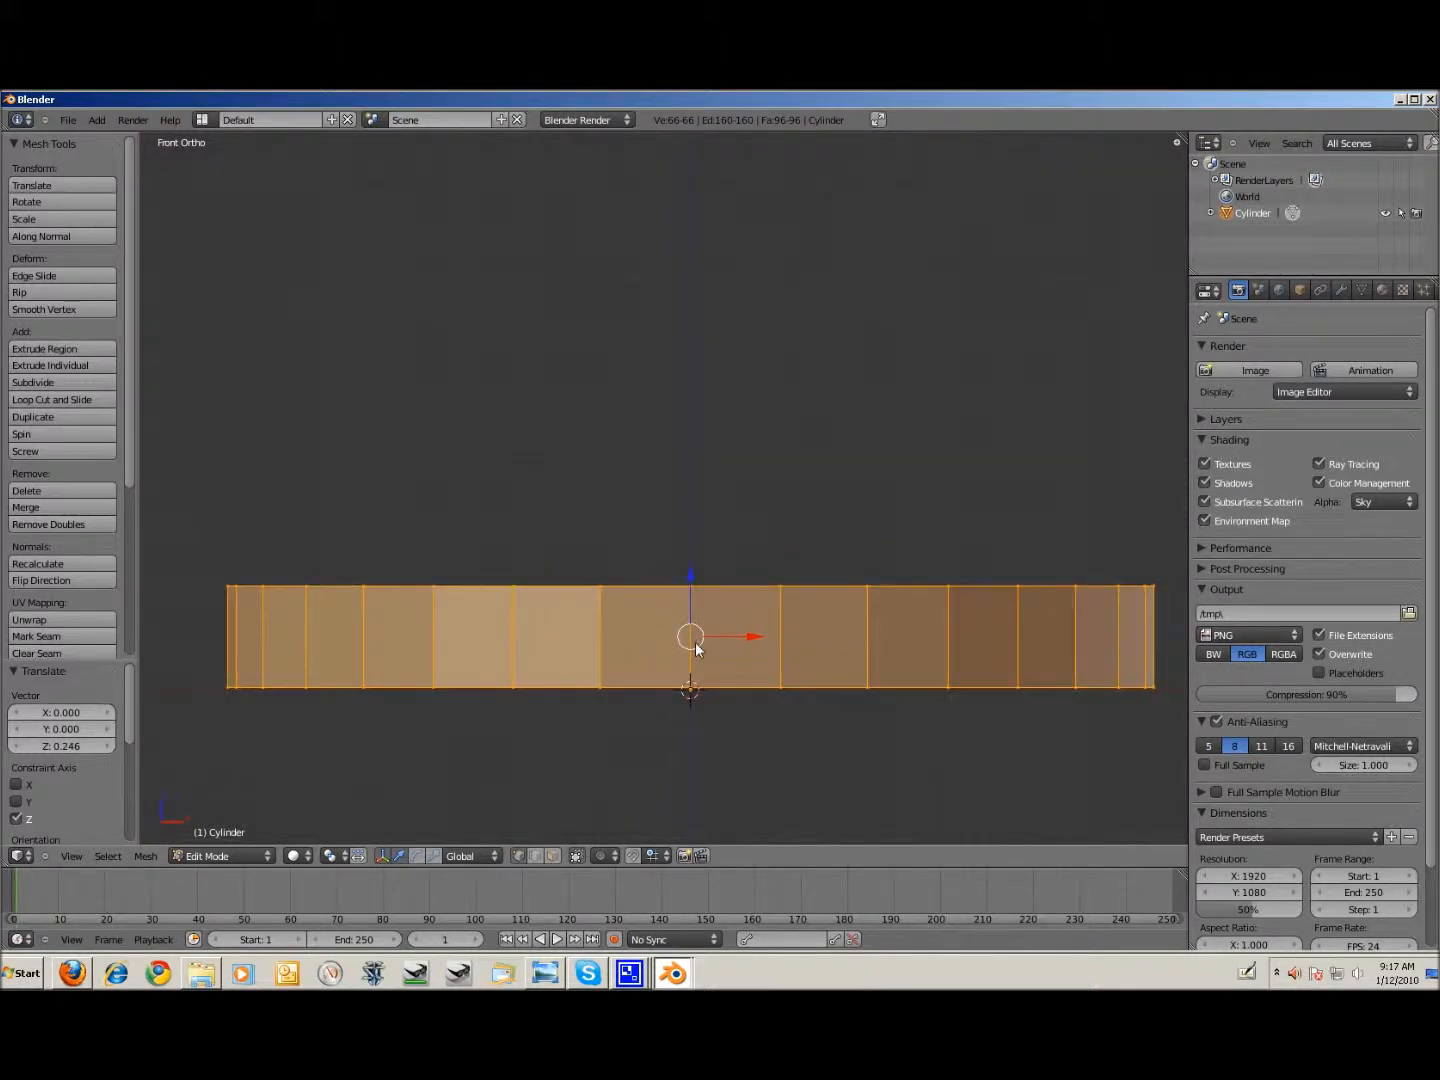
scroll(697, 649, "down", 1)
scroll(690, 652, "up", 2)
scroll(688, 653, "down", 2)
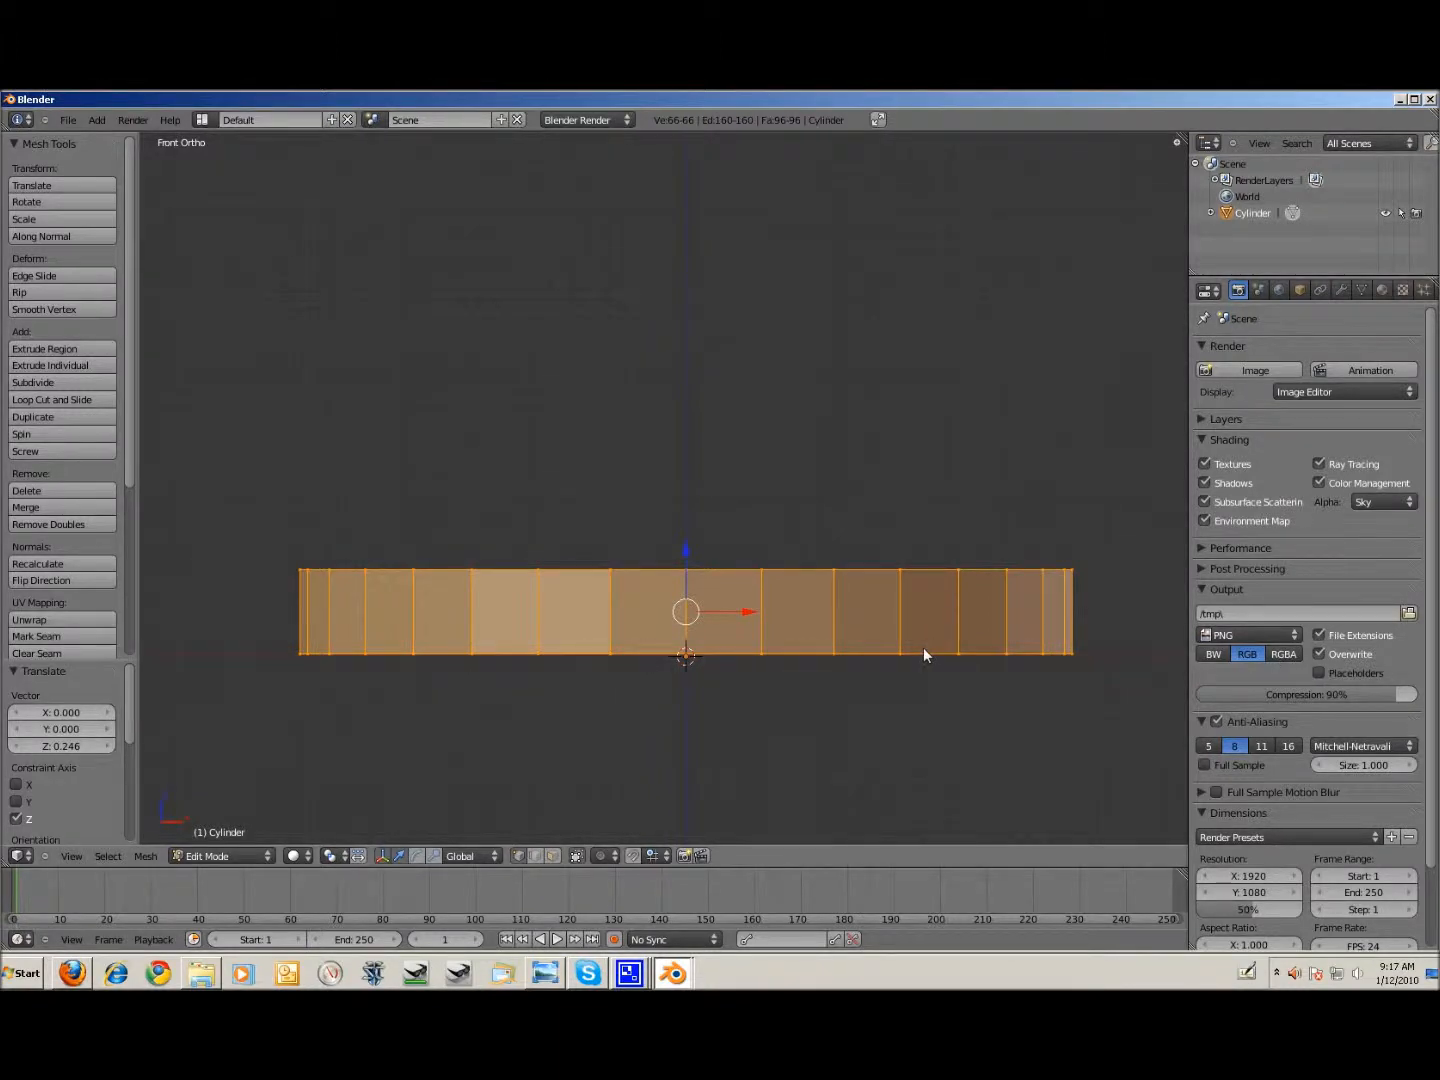
Step: Delete the centre vertices of the disc's upper and lower caps, leaving only the outer band
key("a")
middle_click_drag(751, 500, 679, 598)
right_click(671, 578)
key("x")
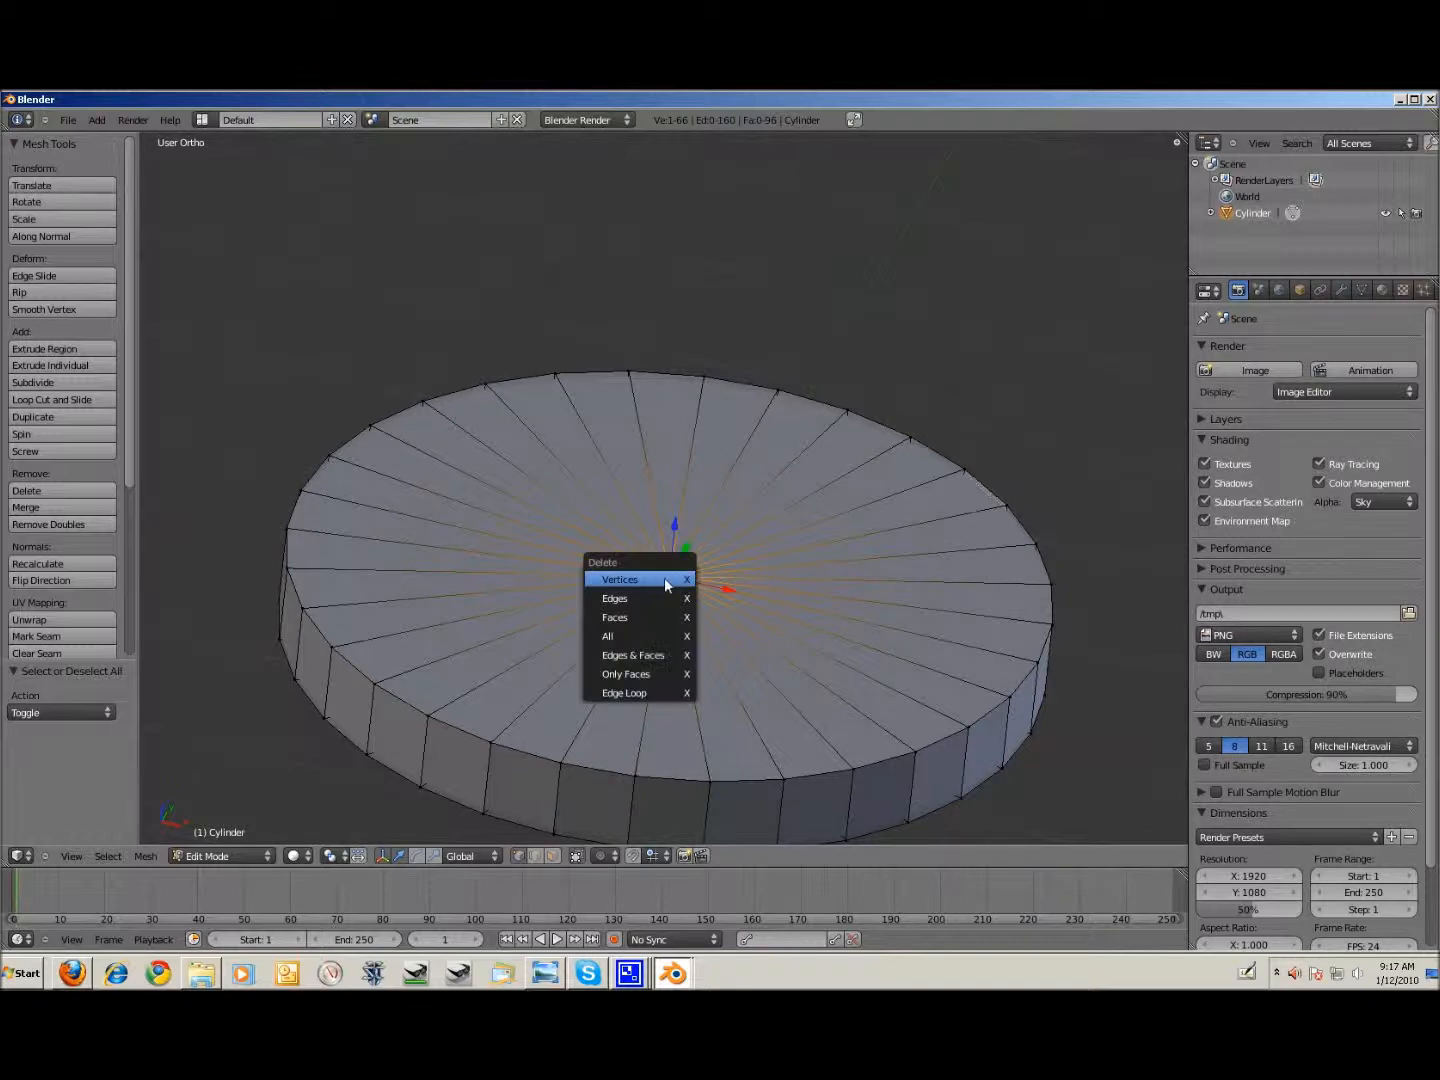
left_click(671, 581)
right_click(658, 603)
key("x")
left_click(634, 627)
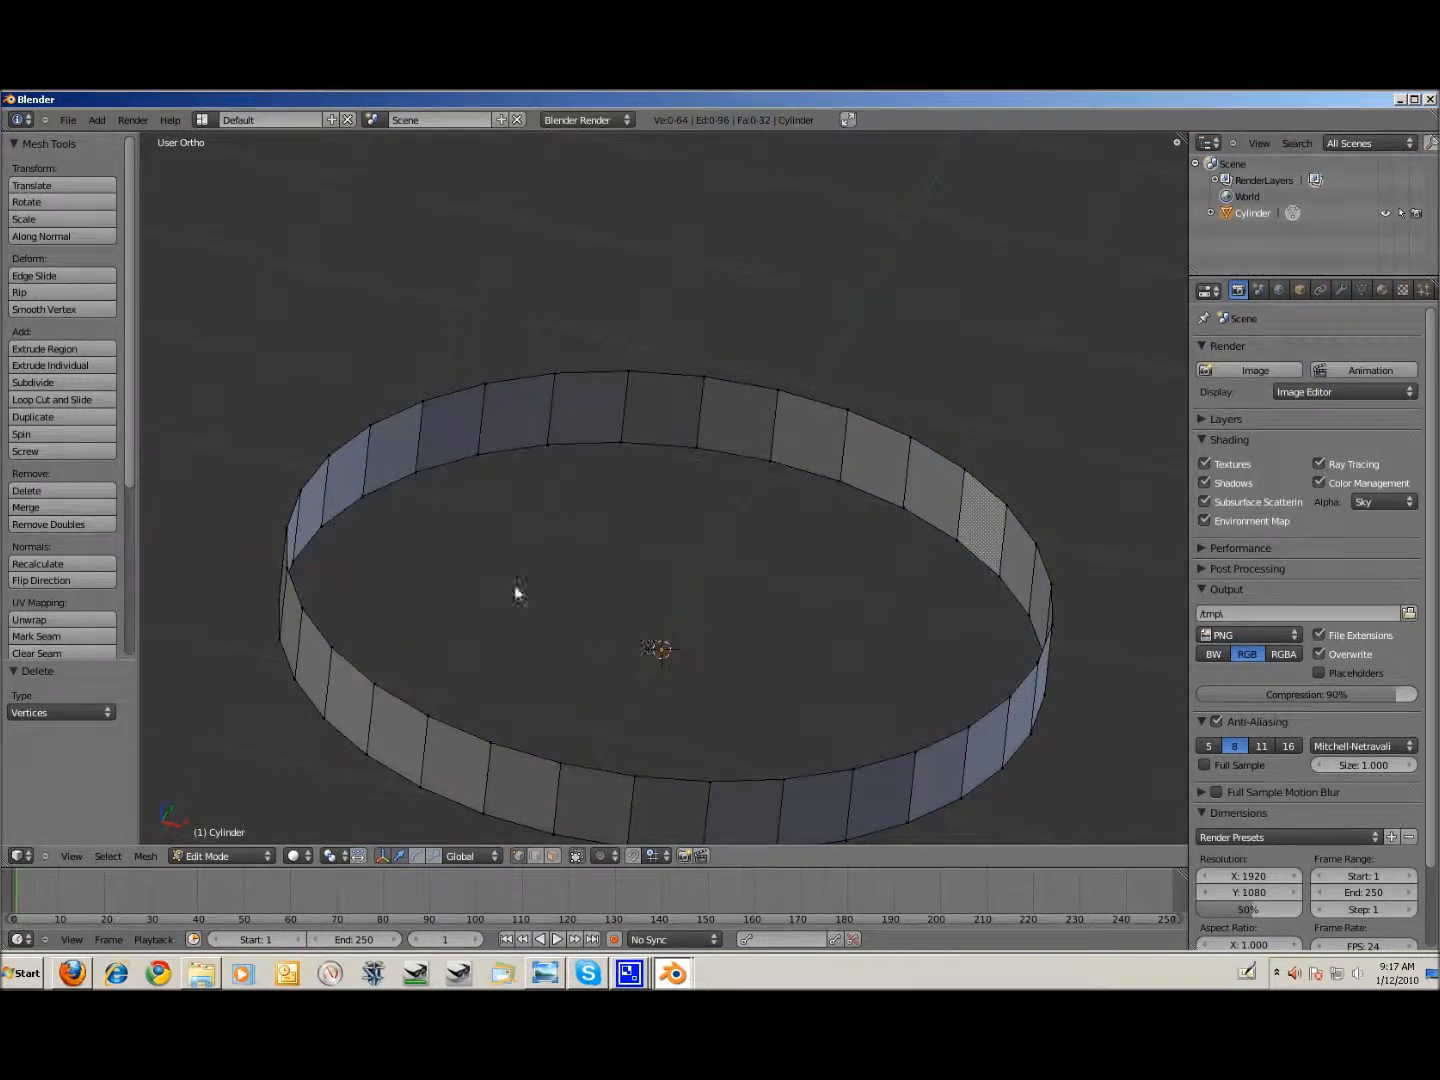
Step: In front wireframe view, select the band's lower ring of vertices and raise it about 0.423 along Z to thin the rim
scroll(728, 562, "down", 1)
key("KP_1")
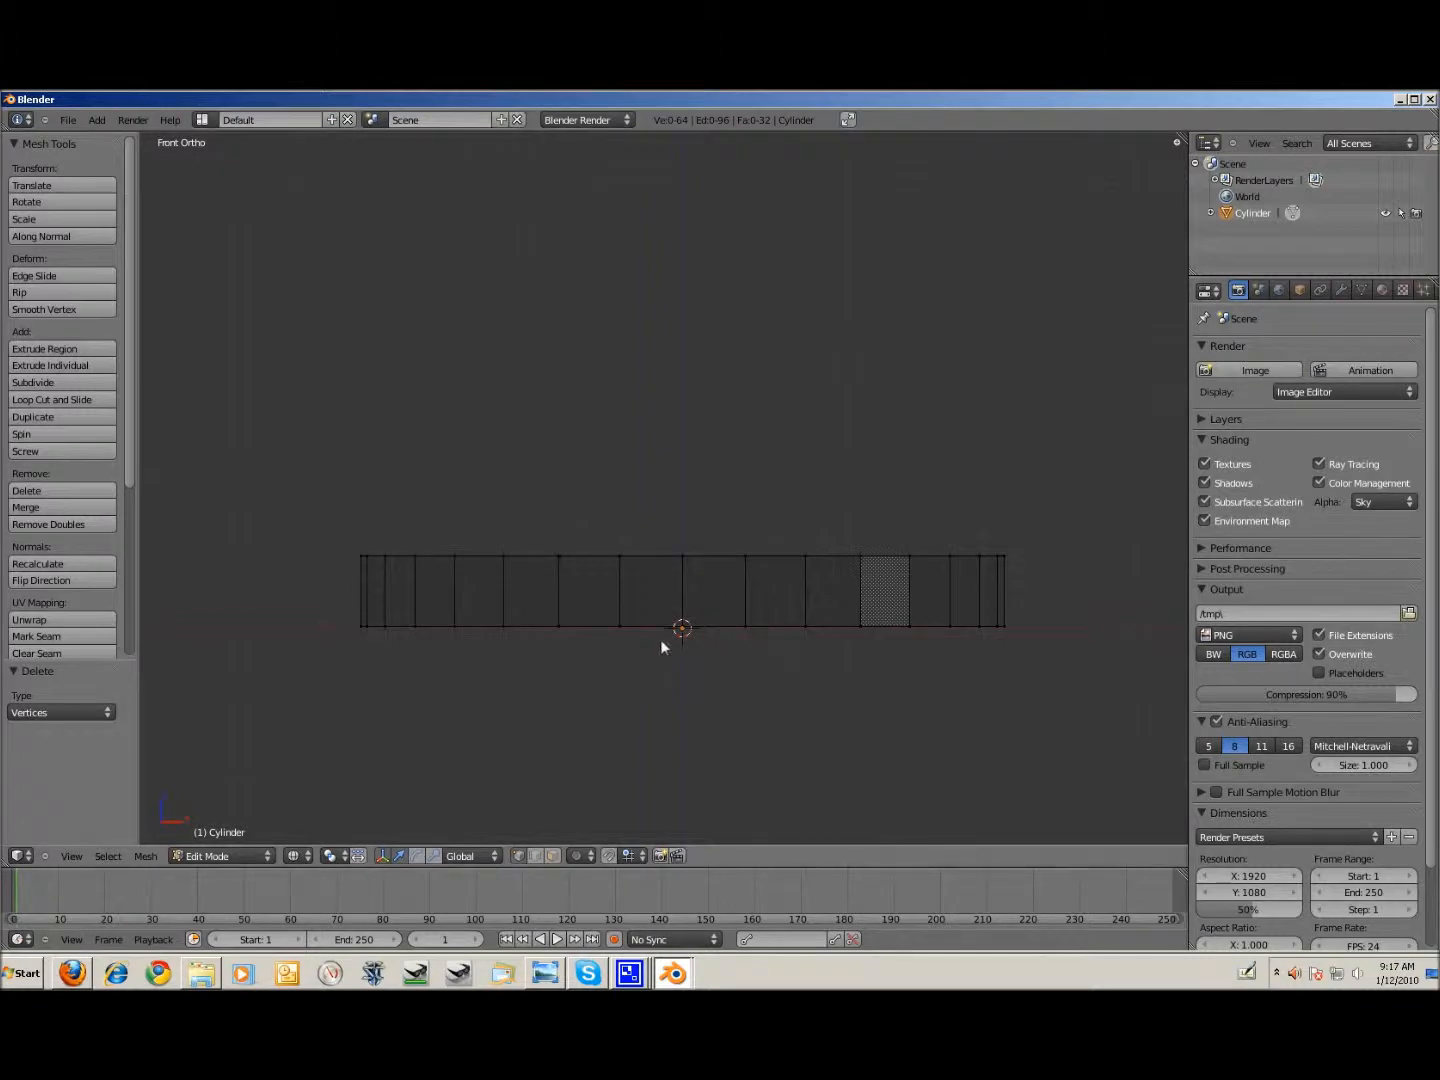
key("b")
left_click_drag(291, 587, 1043, 644)
key("g")
key("z")
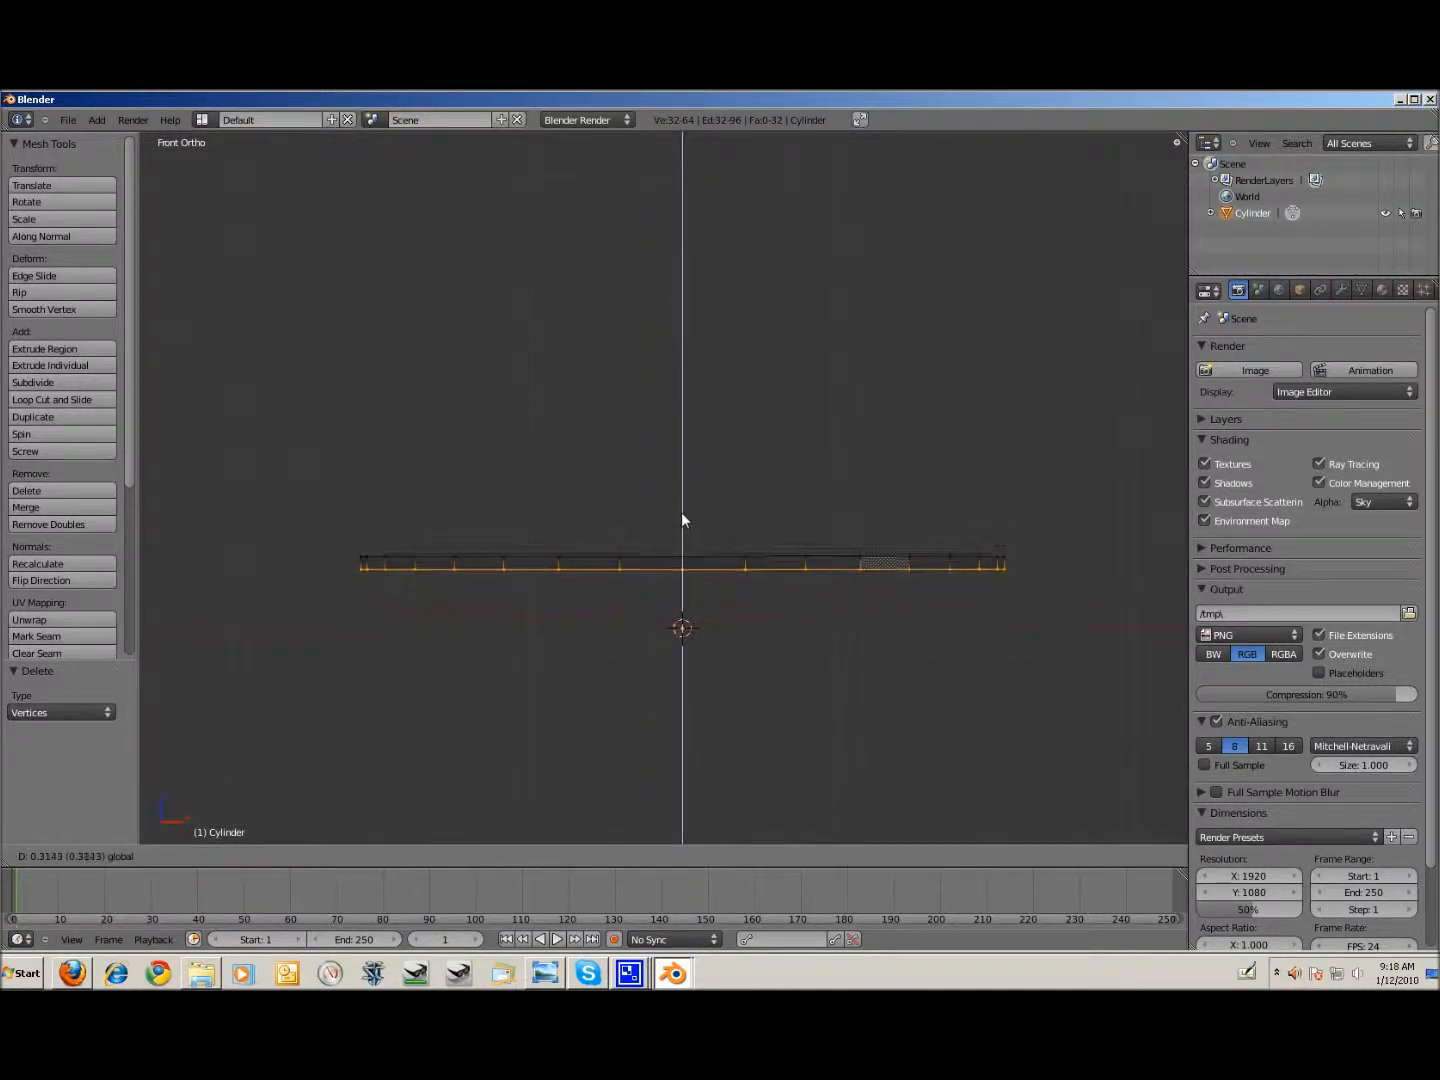
left_click(681, 505)
Step: Switch to edge selection and select both the upper and lower edge loops of the thin rim
middle_click_drag(725, 469, 761, 560)
scroll(666, 779, "up", 2)
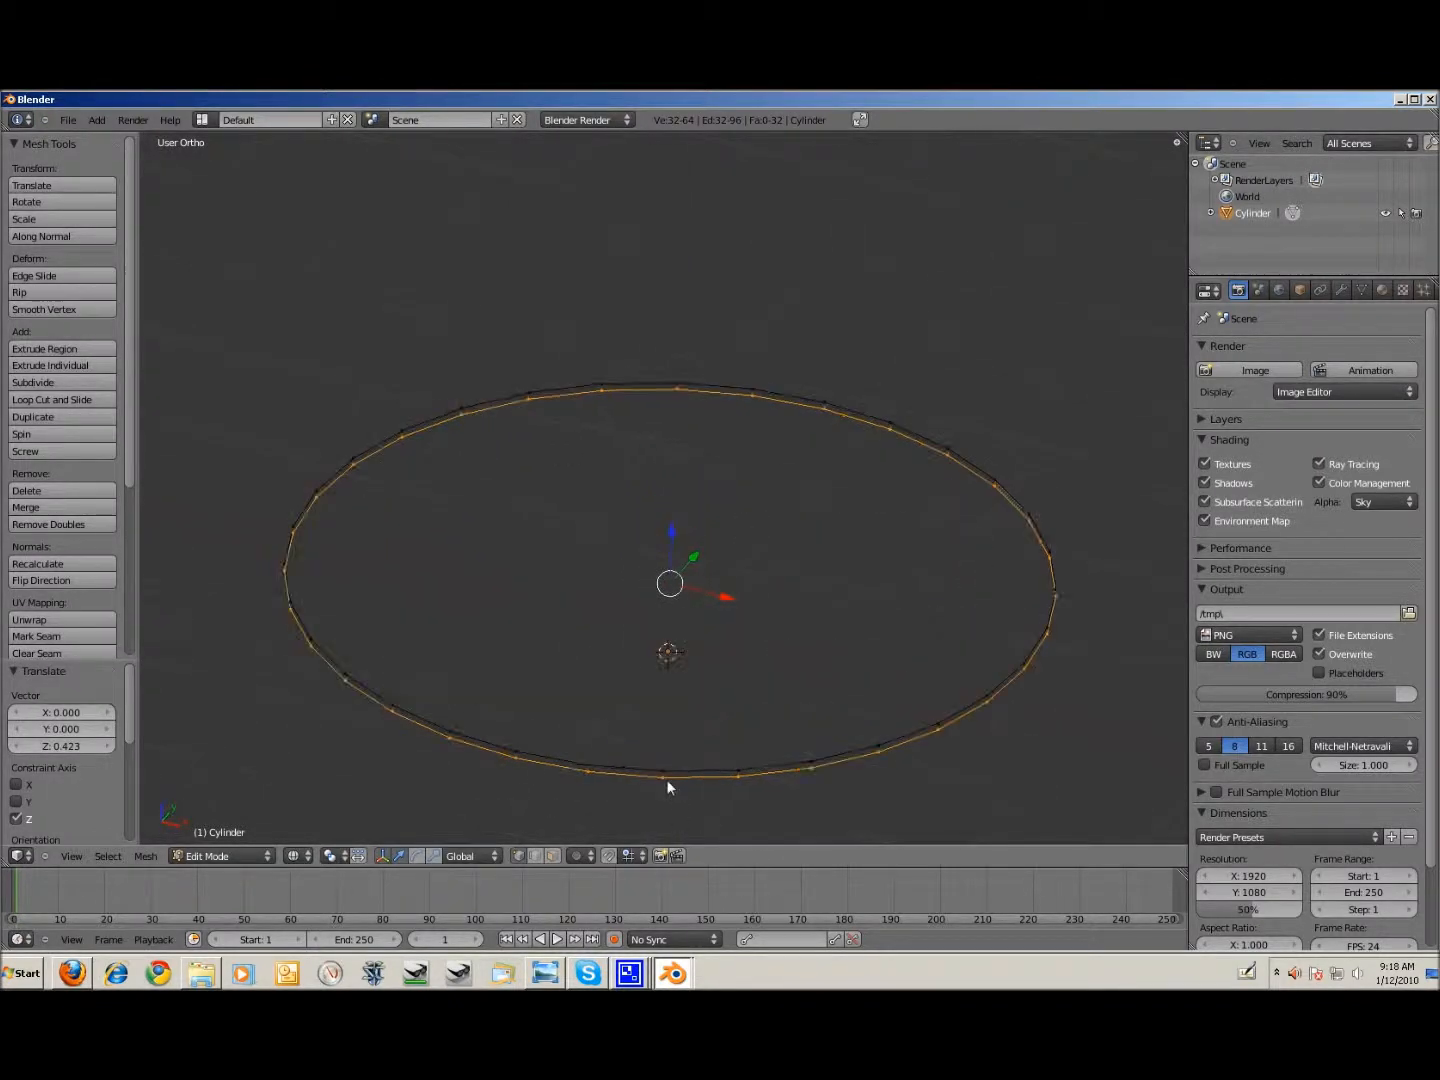
scroll(712, 764, "down", 1)
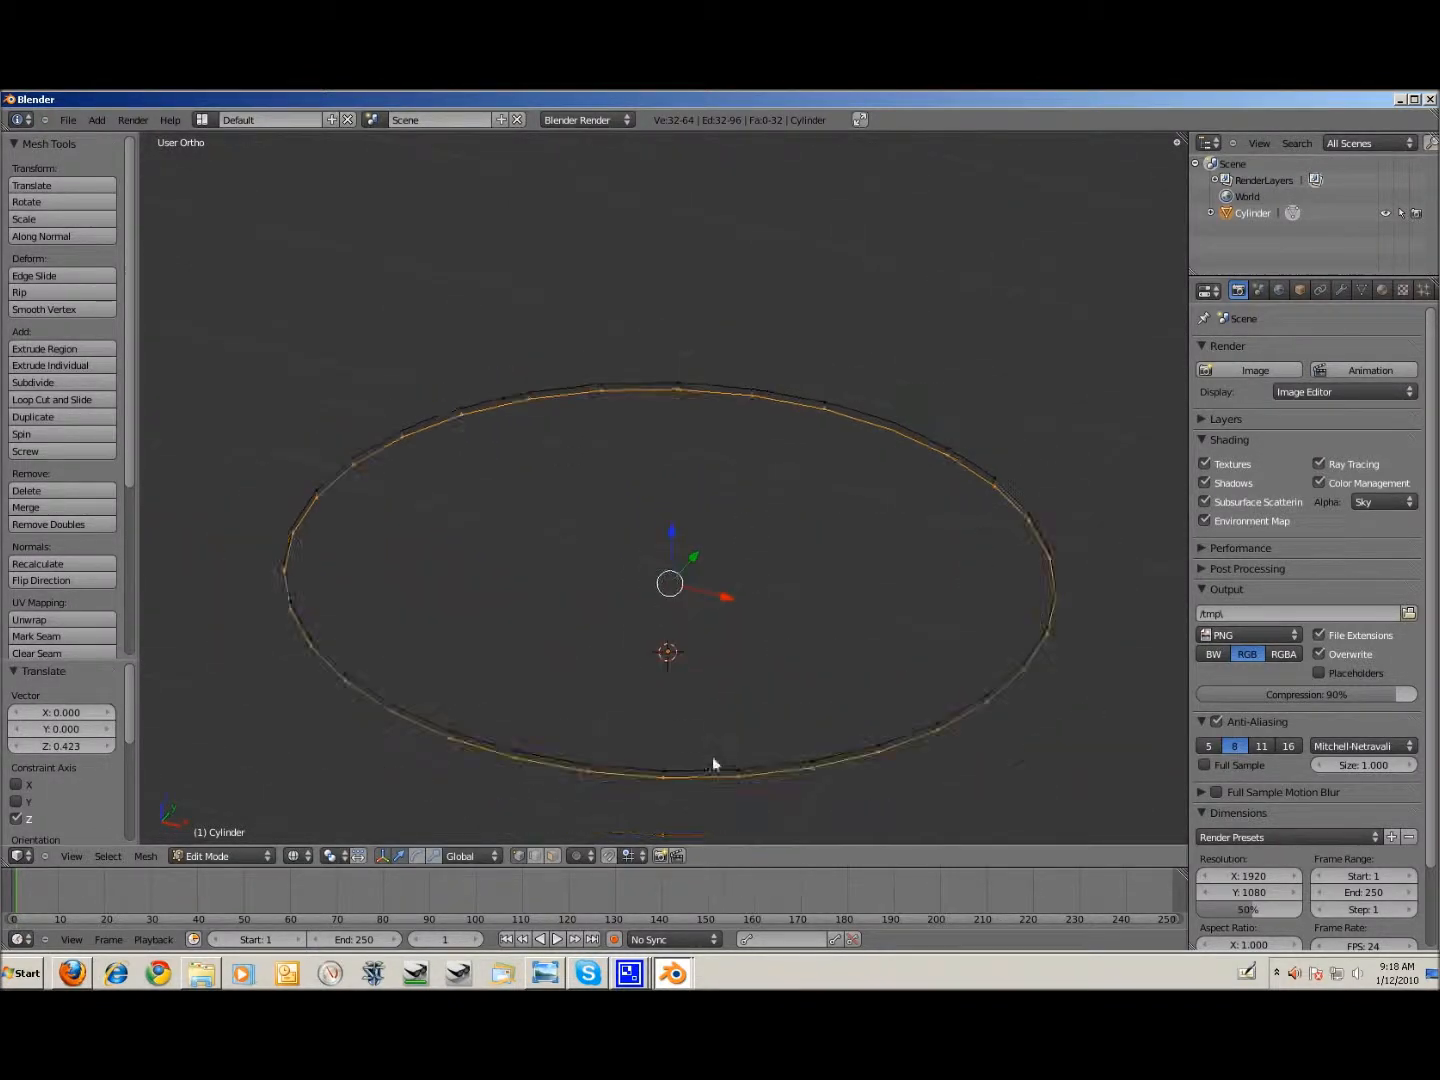
right_click(432, 417, "alt")
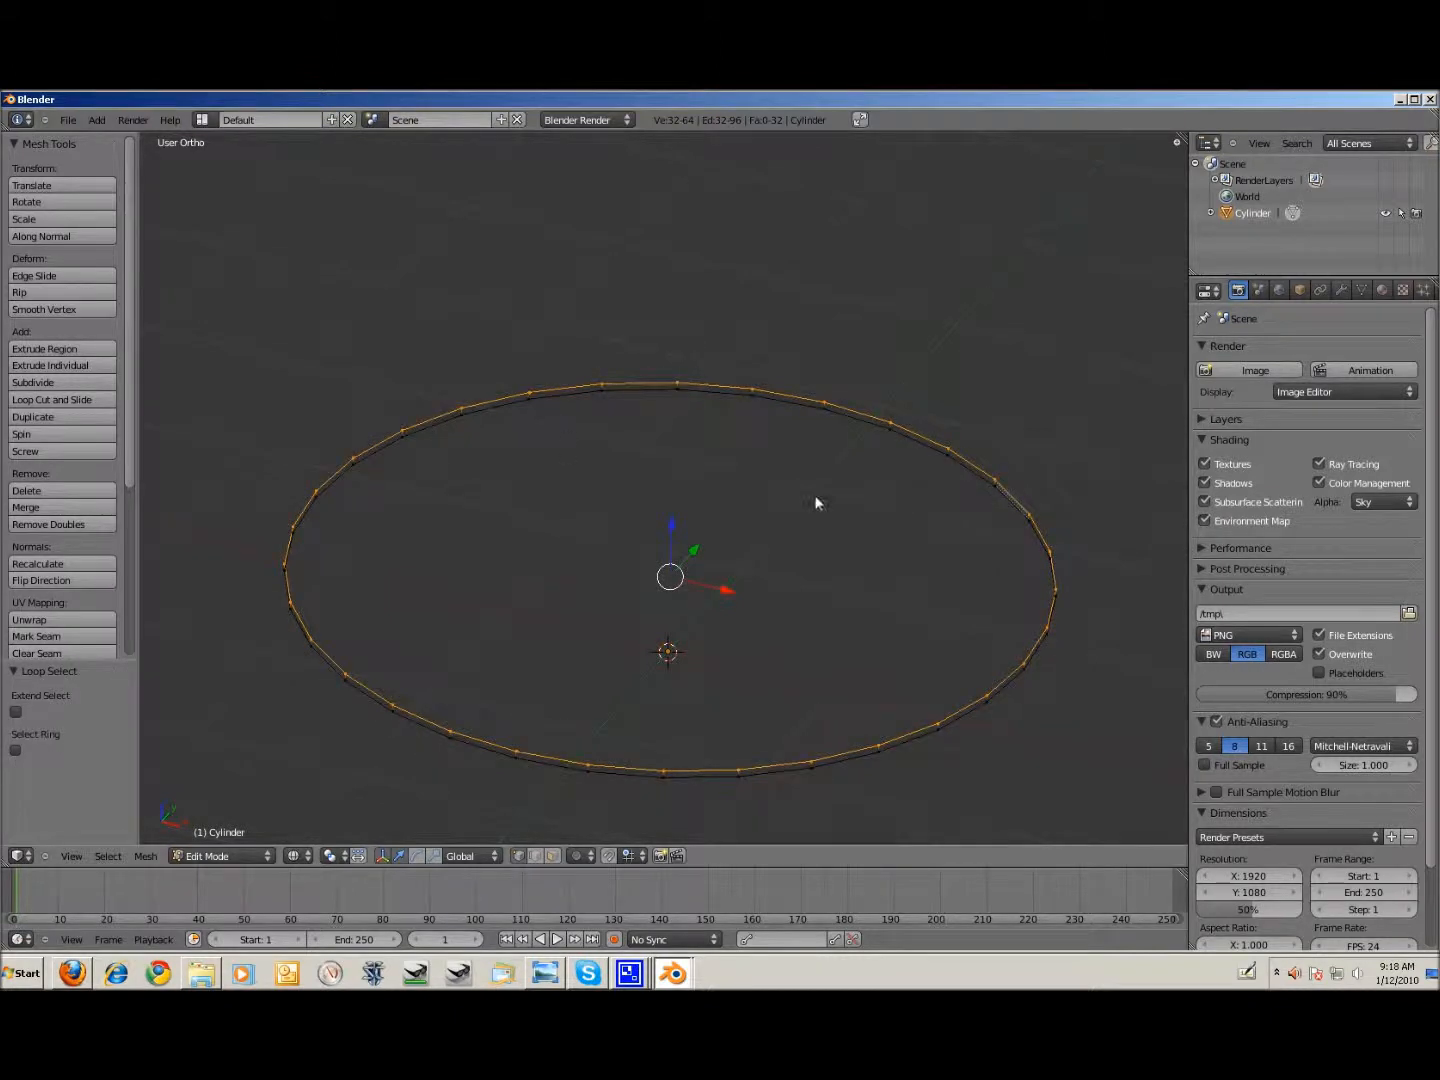
right_click(426, 429, "alt+shift")
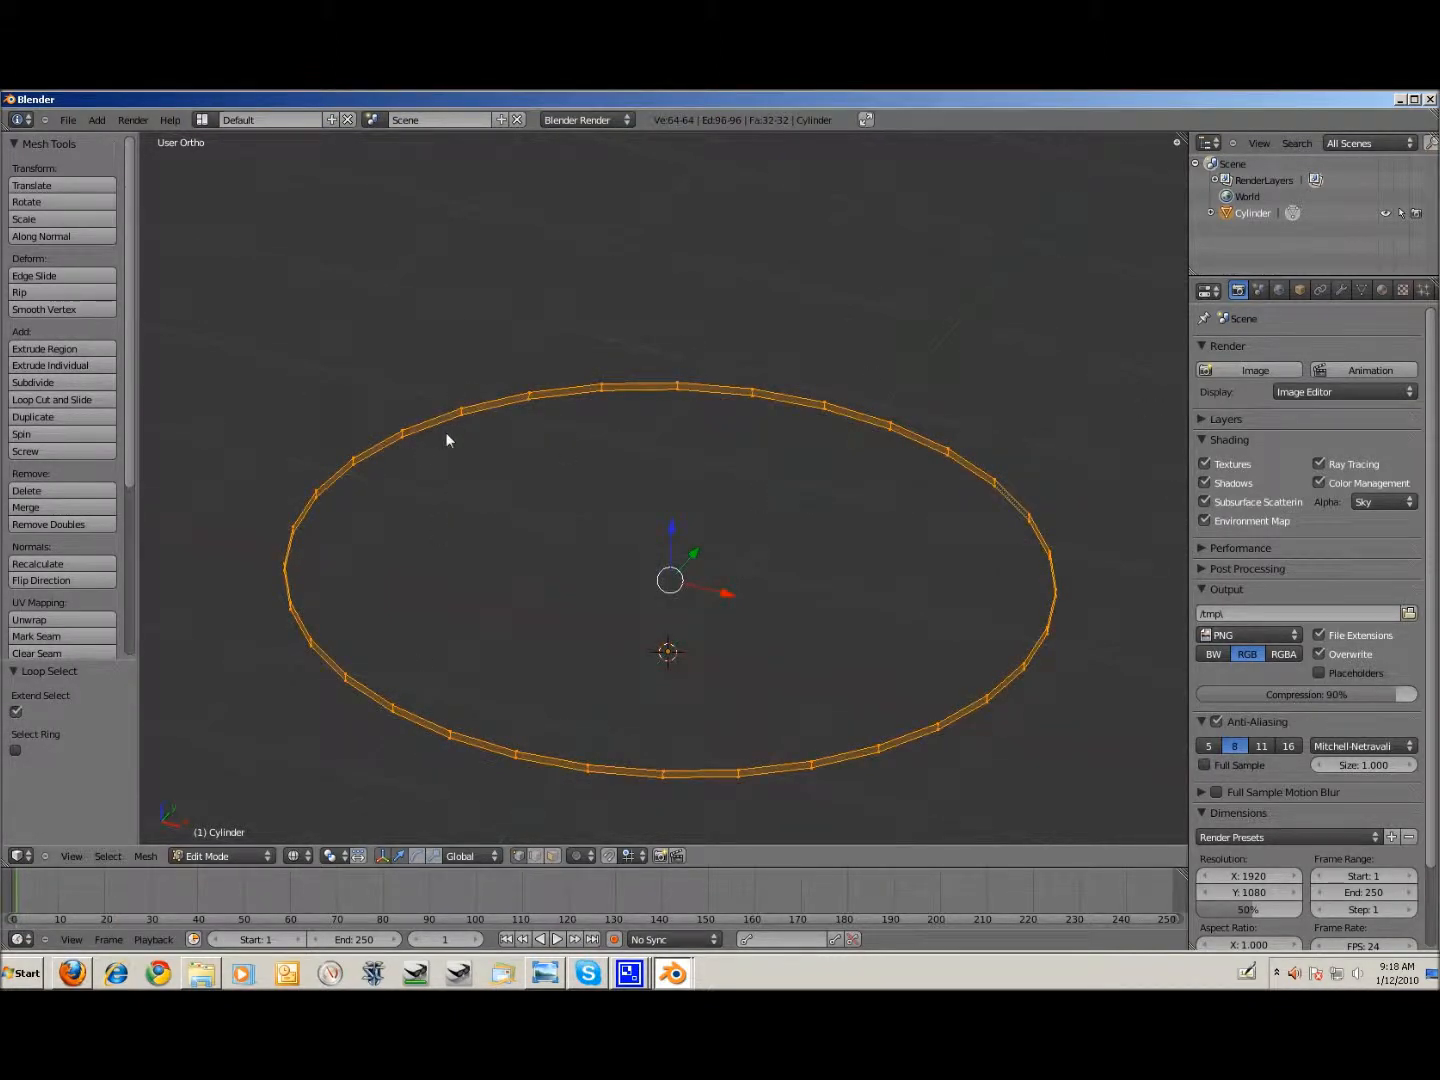
left_click(536, 856)
key("a")
right_click(419, 429, "alt")
Step: Extrude the two selected edge loops and scale the new edges inward to about 0.71 to form the plate's rim surface
scroll(357, 469, "up", 10)
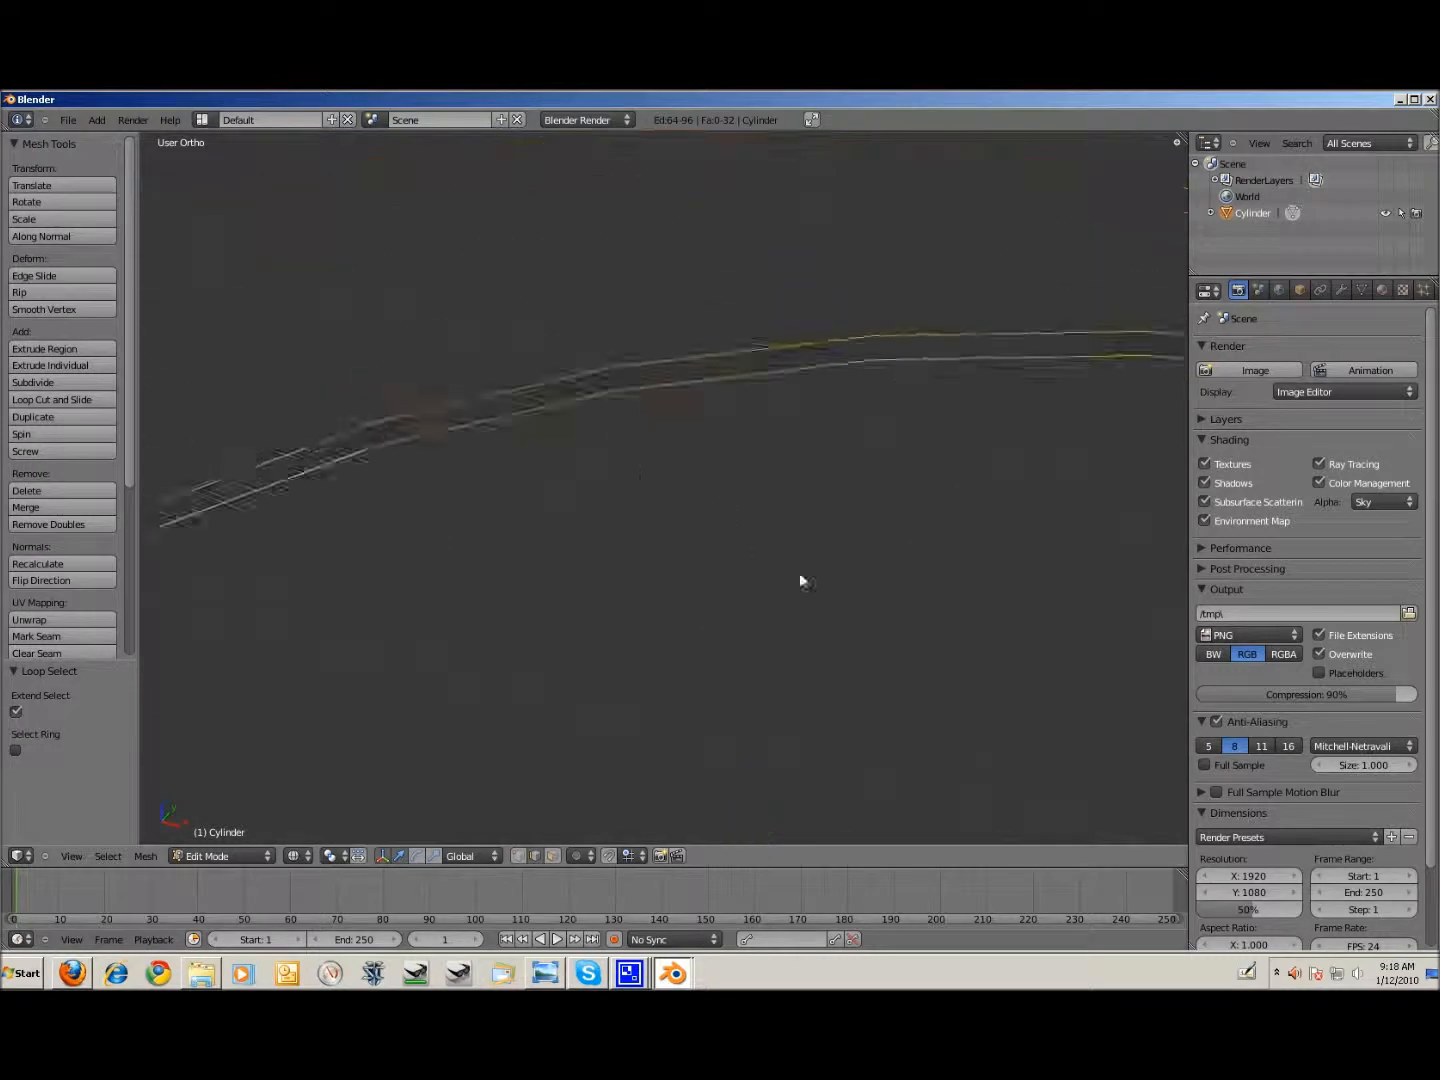
scroll(433, 611, "up", 4)
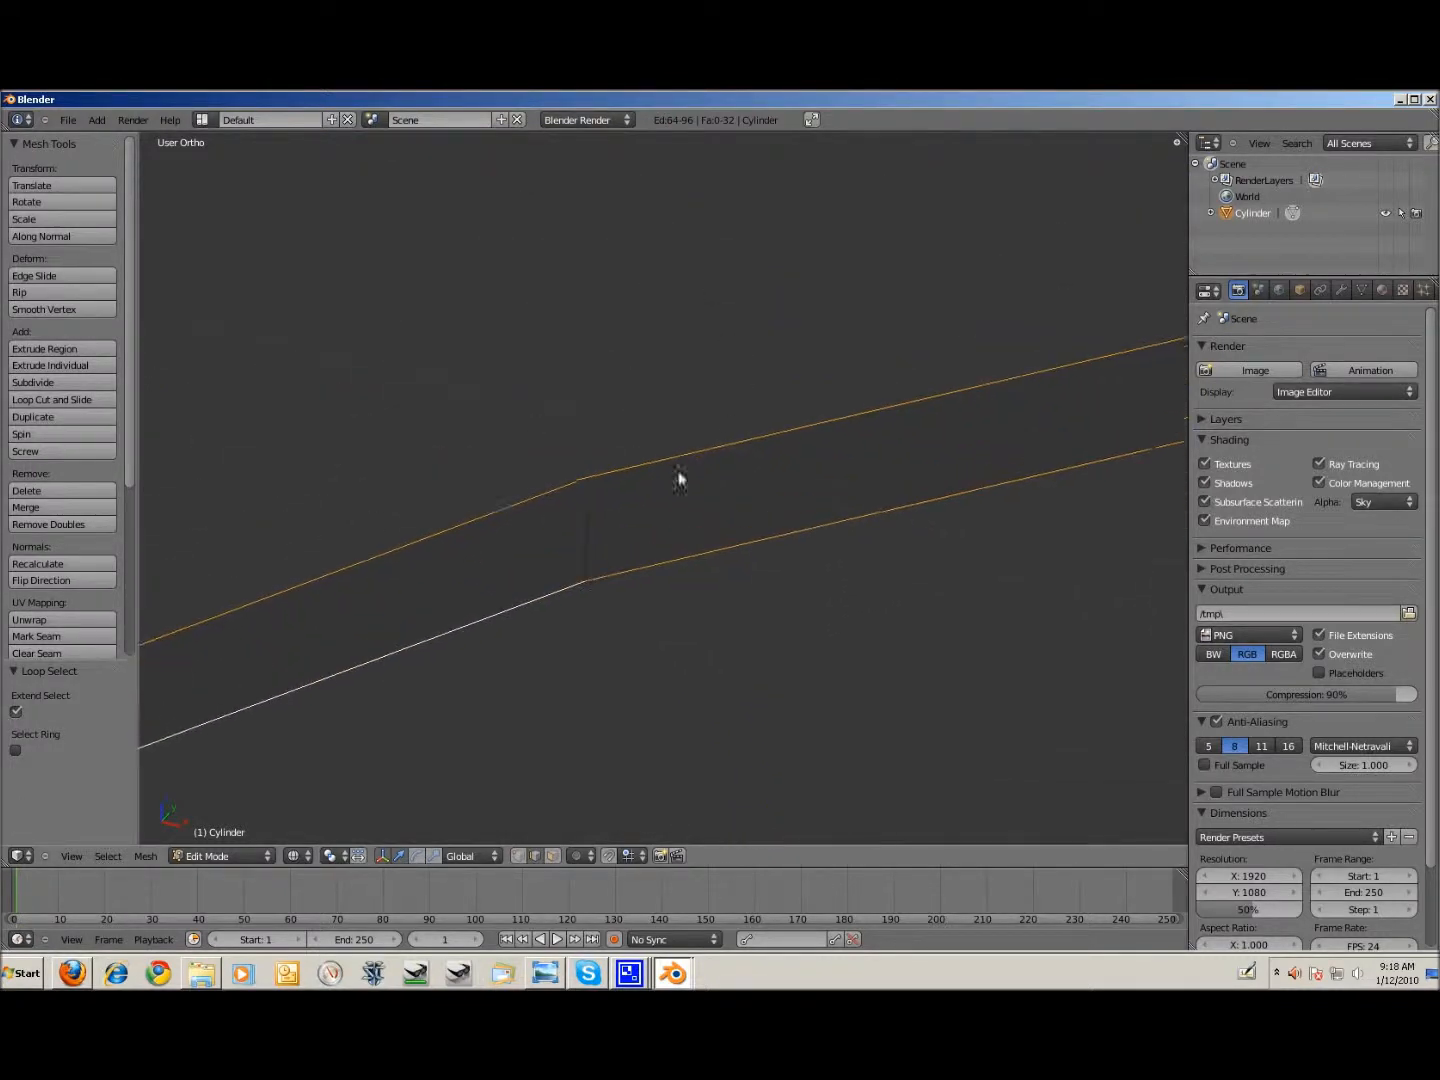
scroll(600, 541, "down", 2)
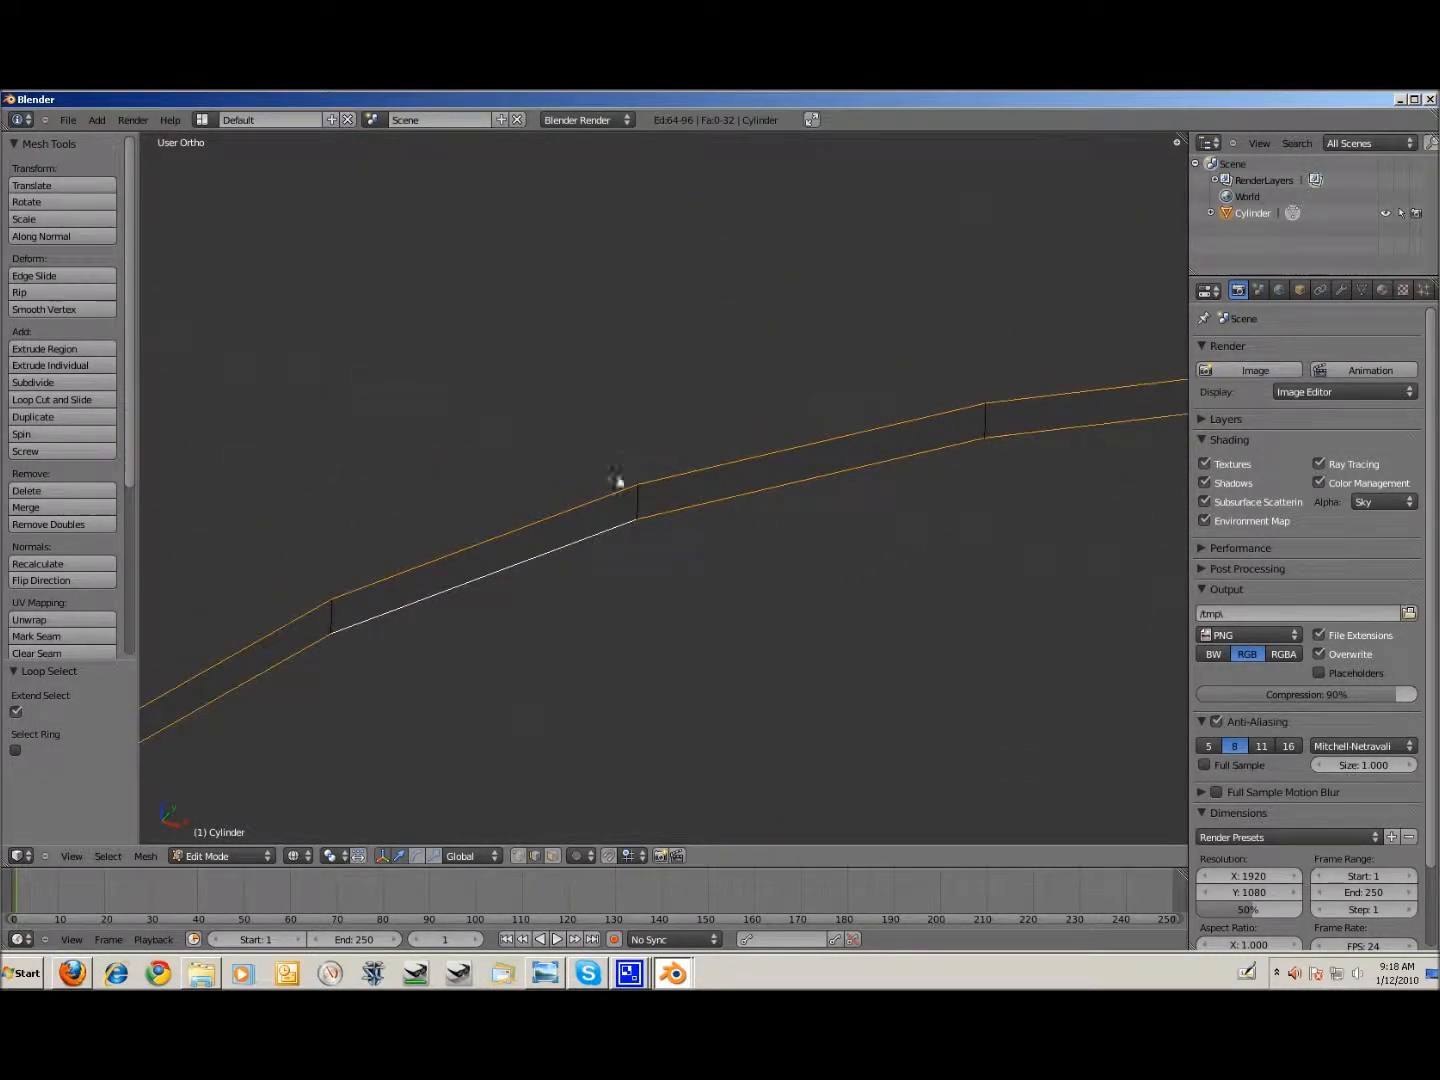
scroll(650, 460, "down", 6)
scroll(775, 456, "up", 4)
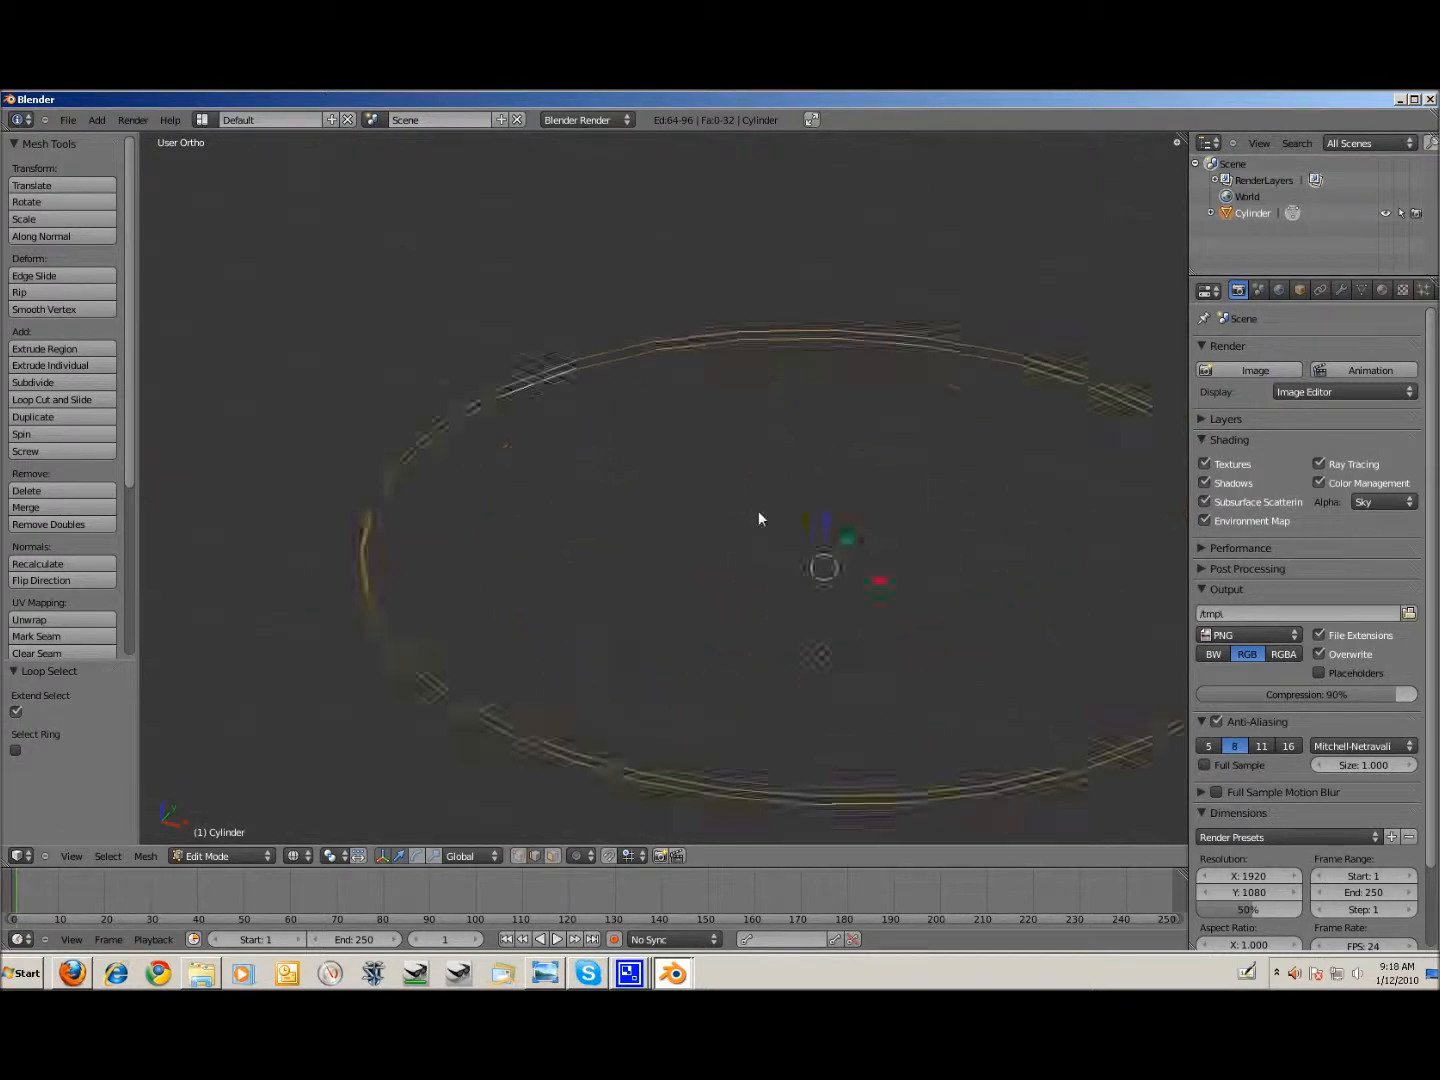
scroll(650, 350, "down", 2)
scroll(620, 605, "down", 3)
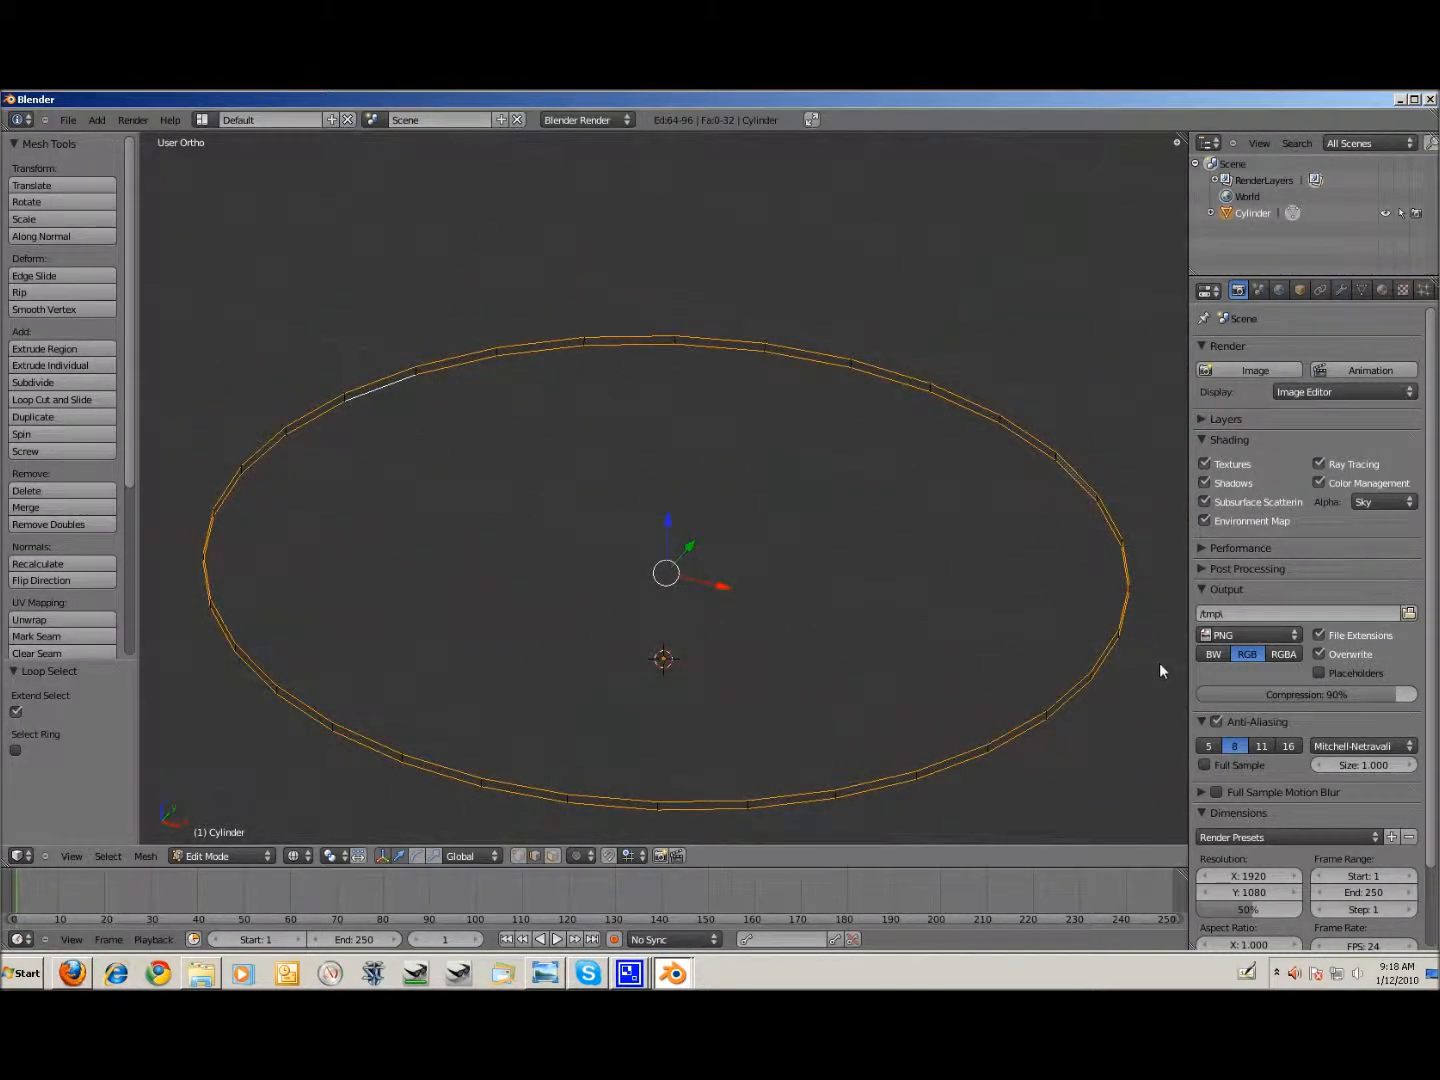
key("e")
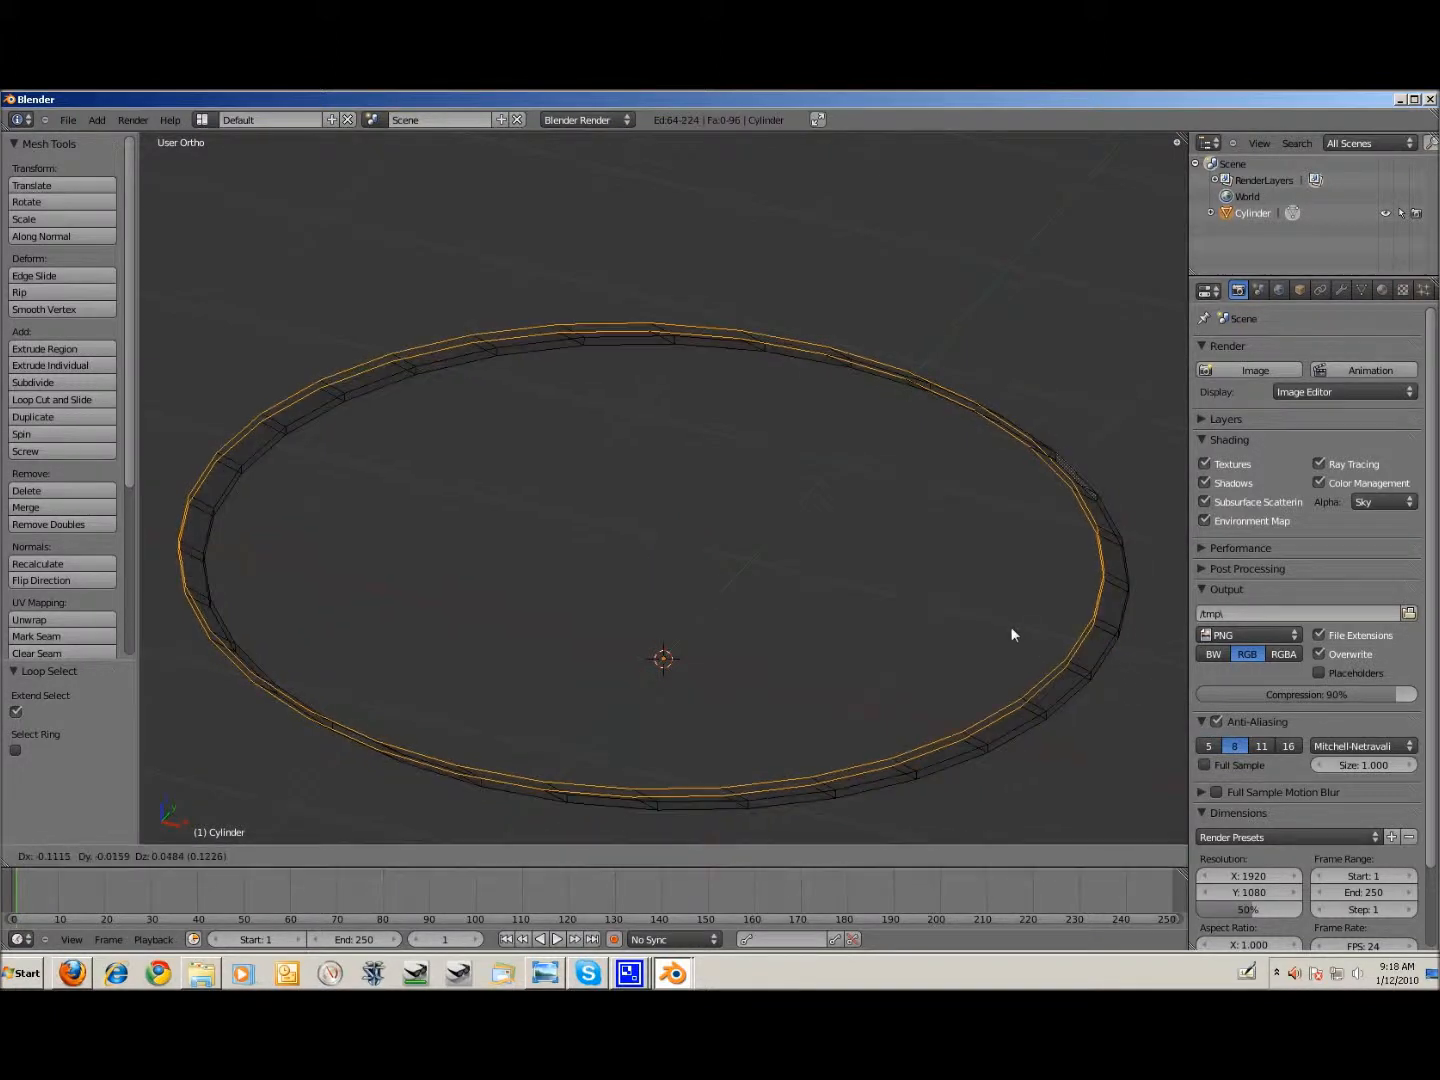
left_click(1030, 635)
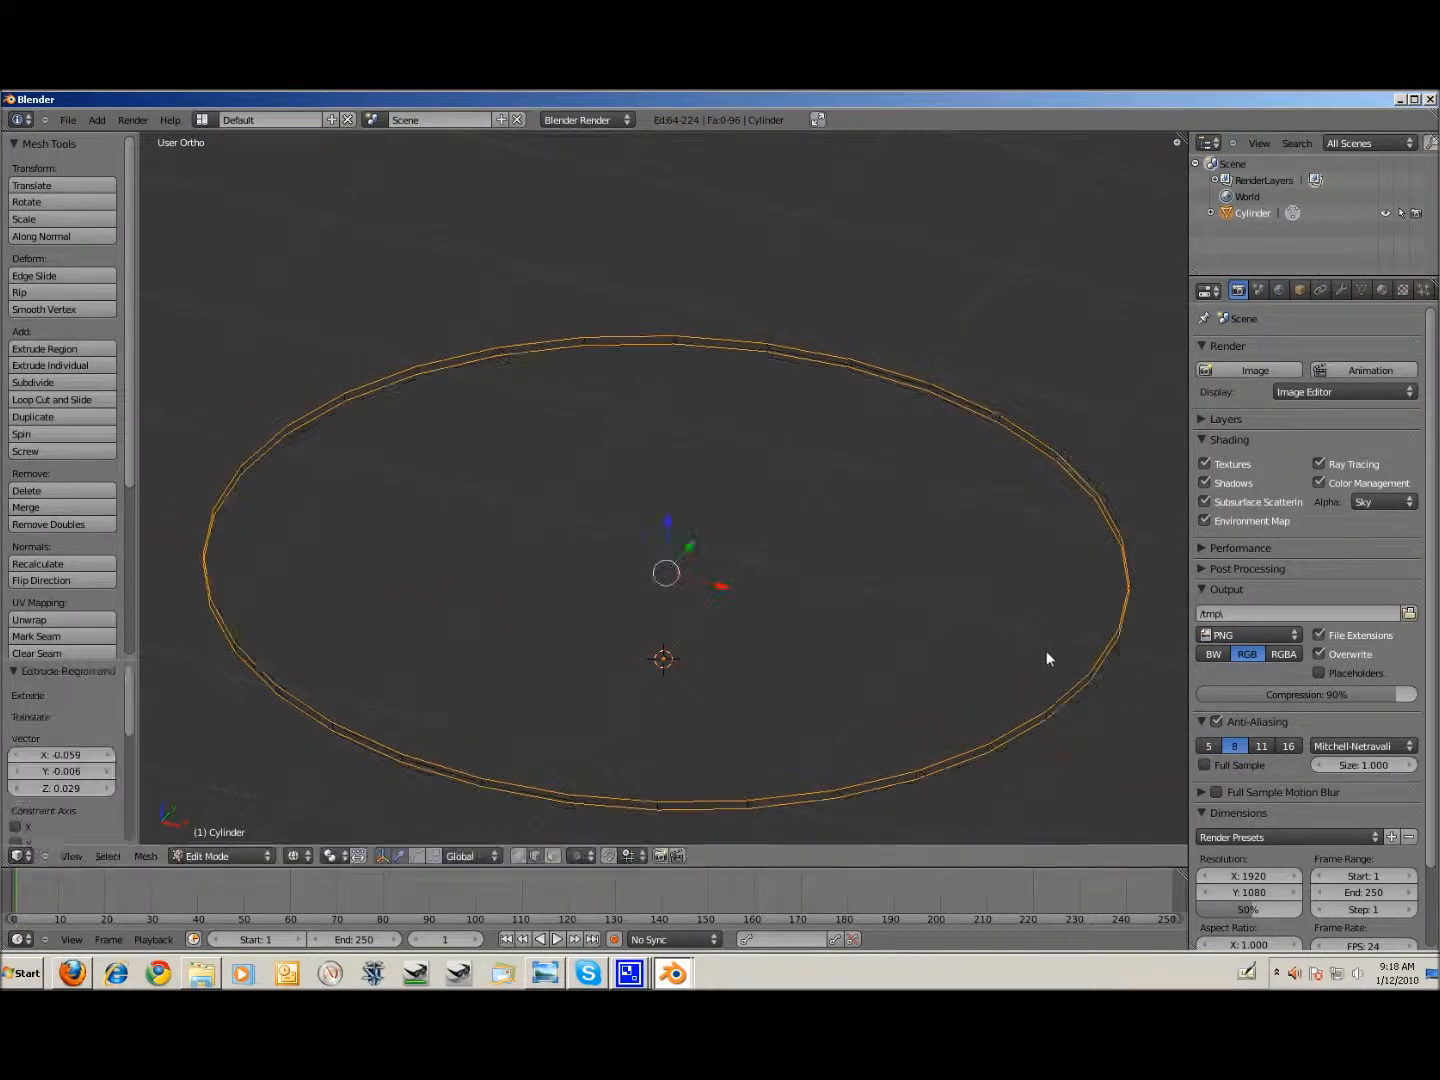
key("s")
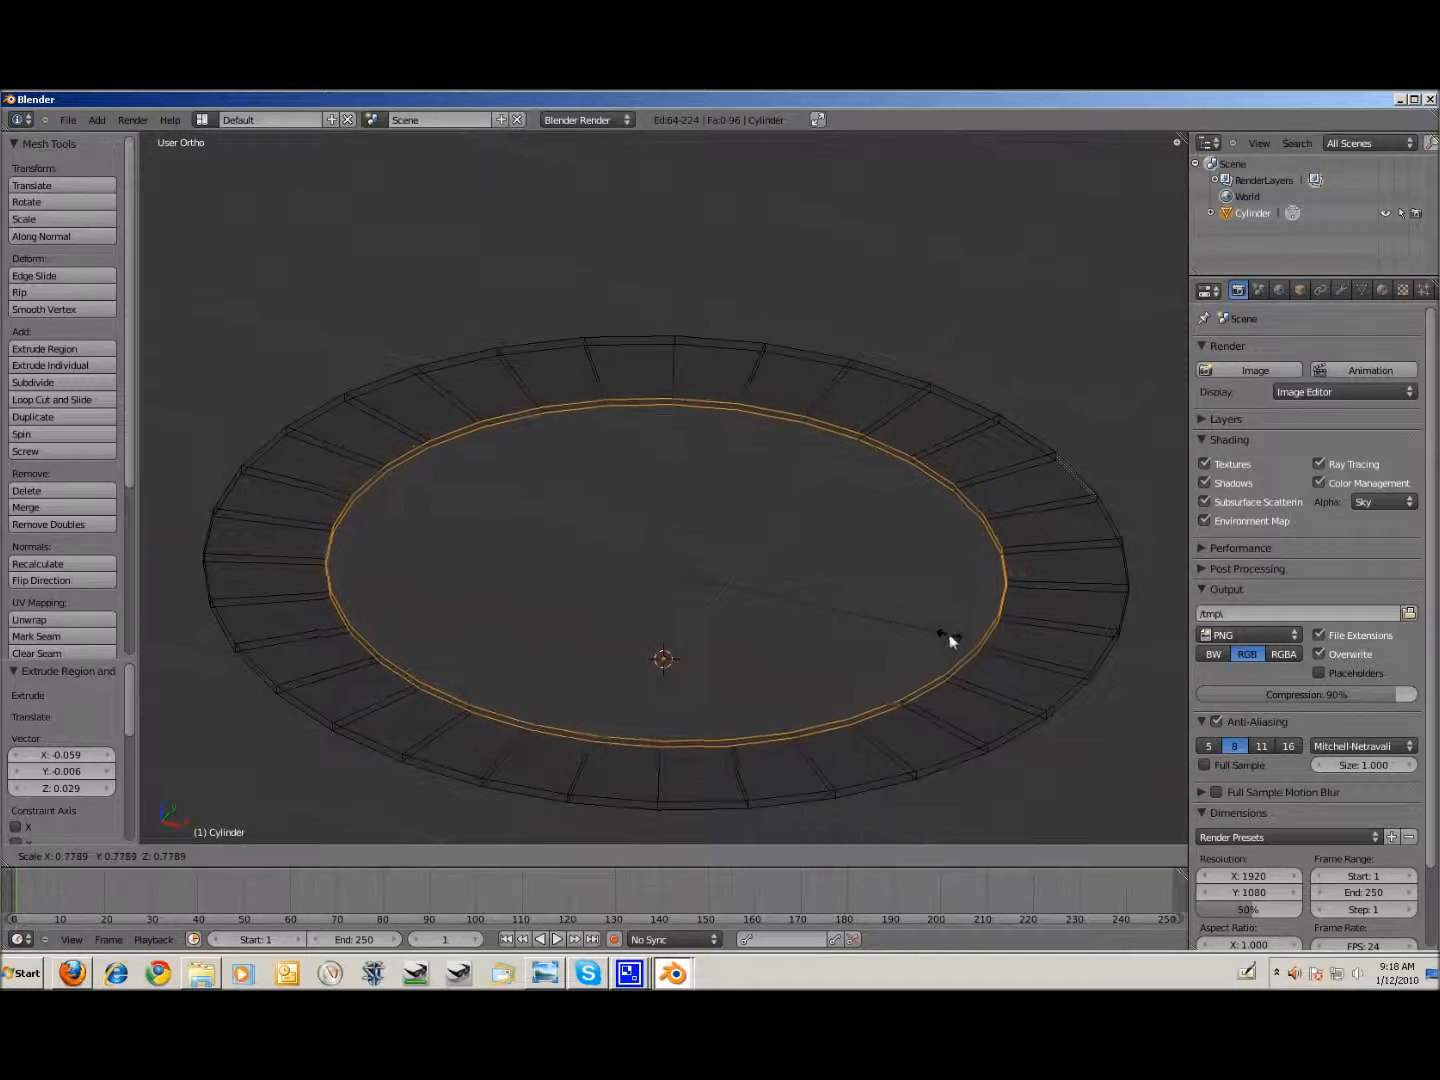
left_click(941, 631)
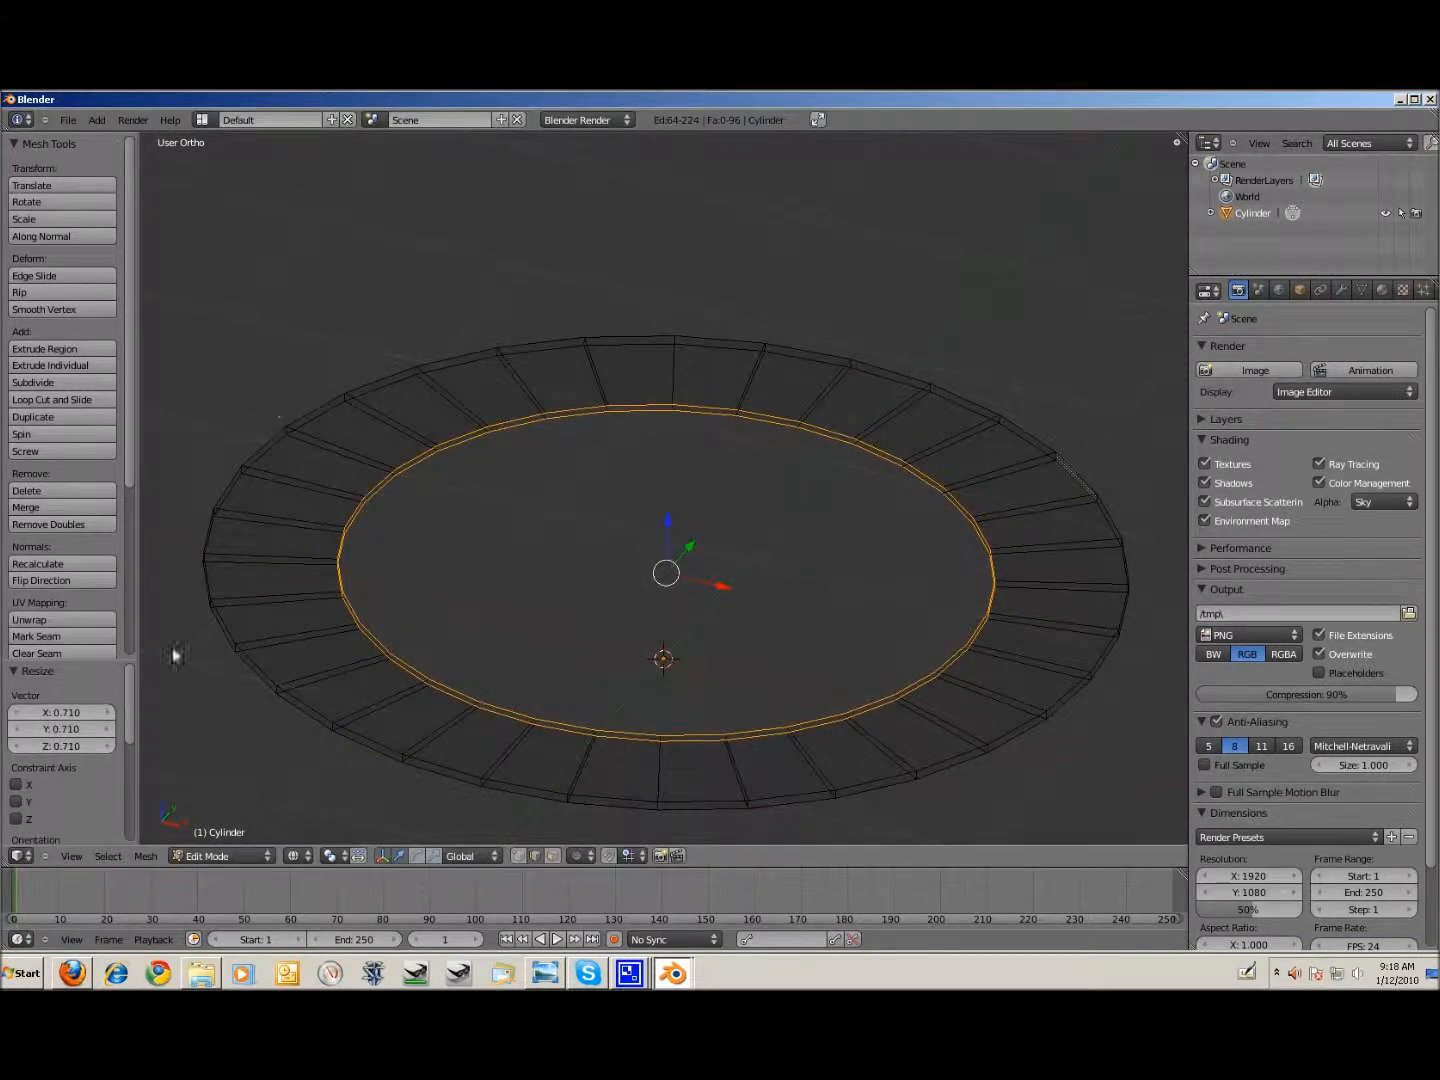
Step: Lower the inner edge loops about 0.092 along Z so the rim slopes down toward the centre
middle_click_drag(662, 623, 651, 516)
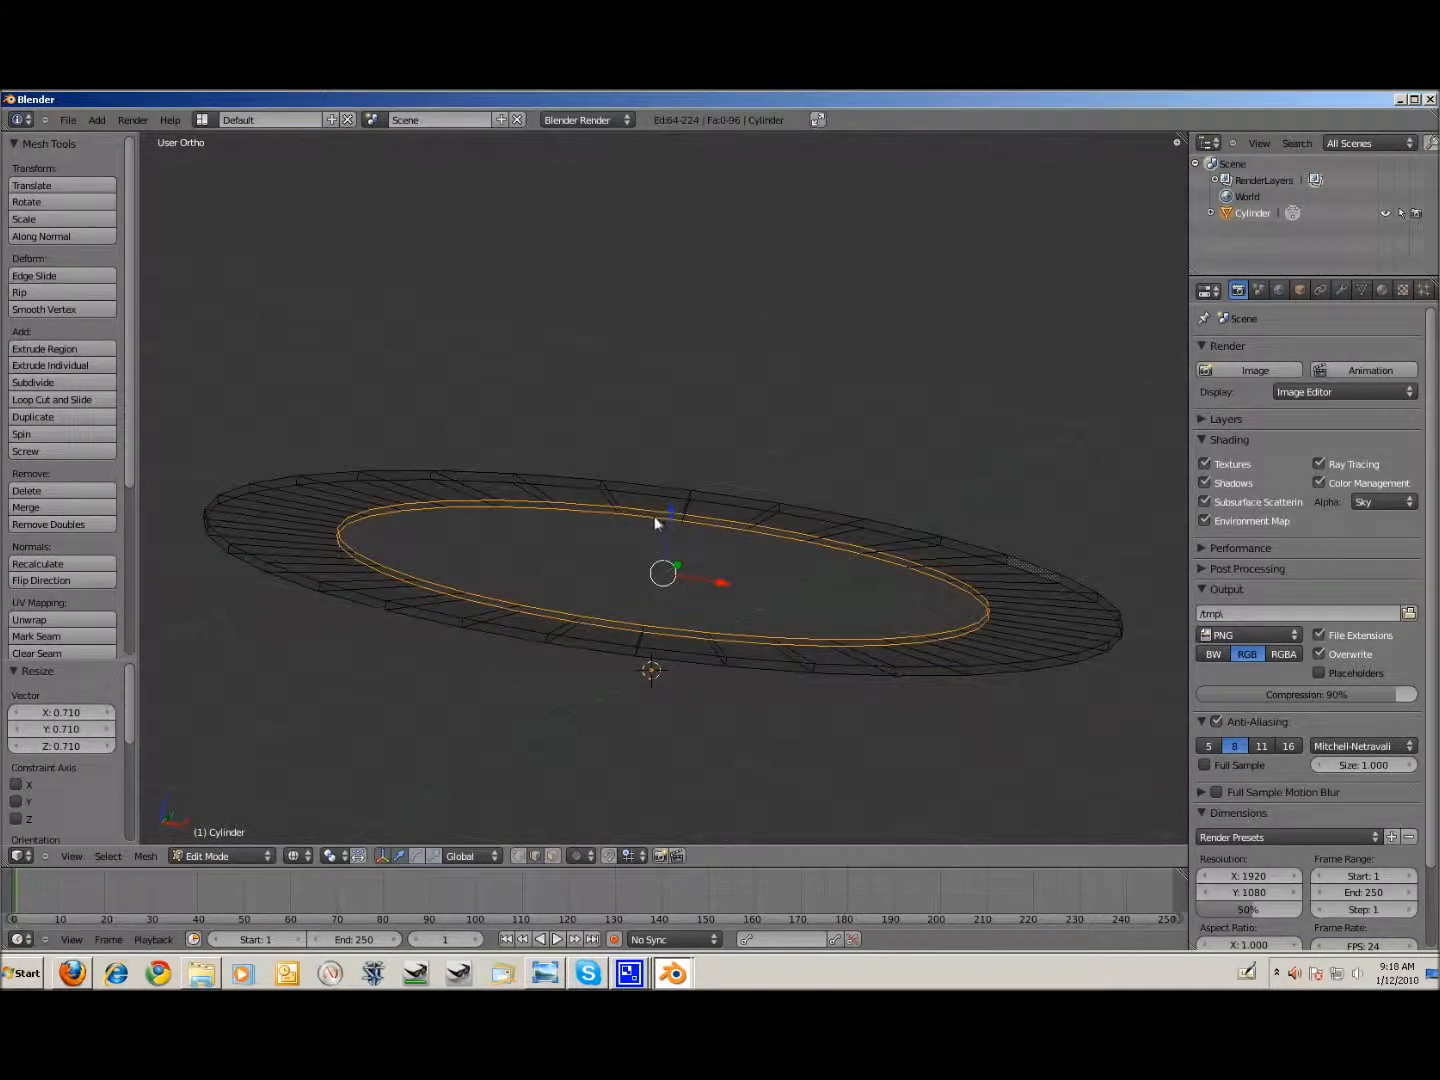
left_click_drag(669, 517, 669, 535)
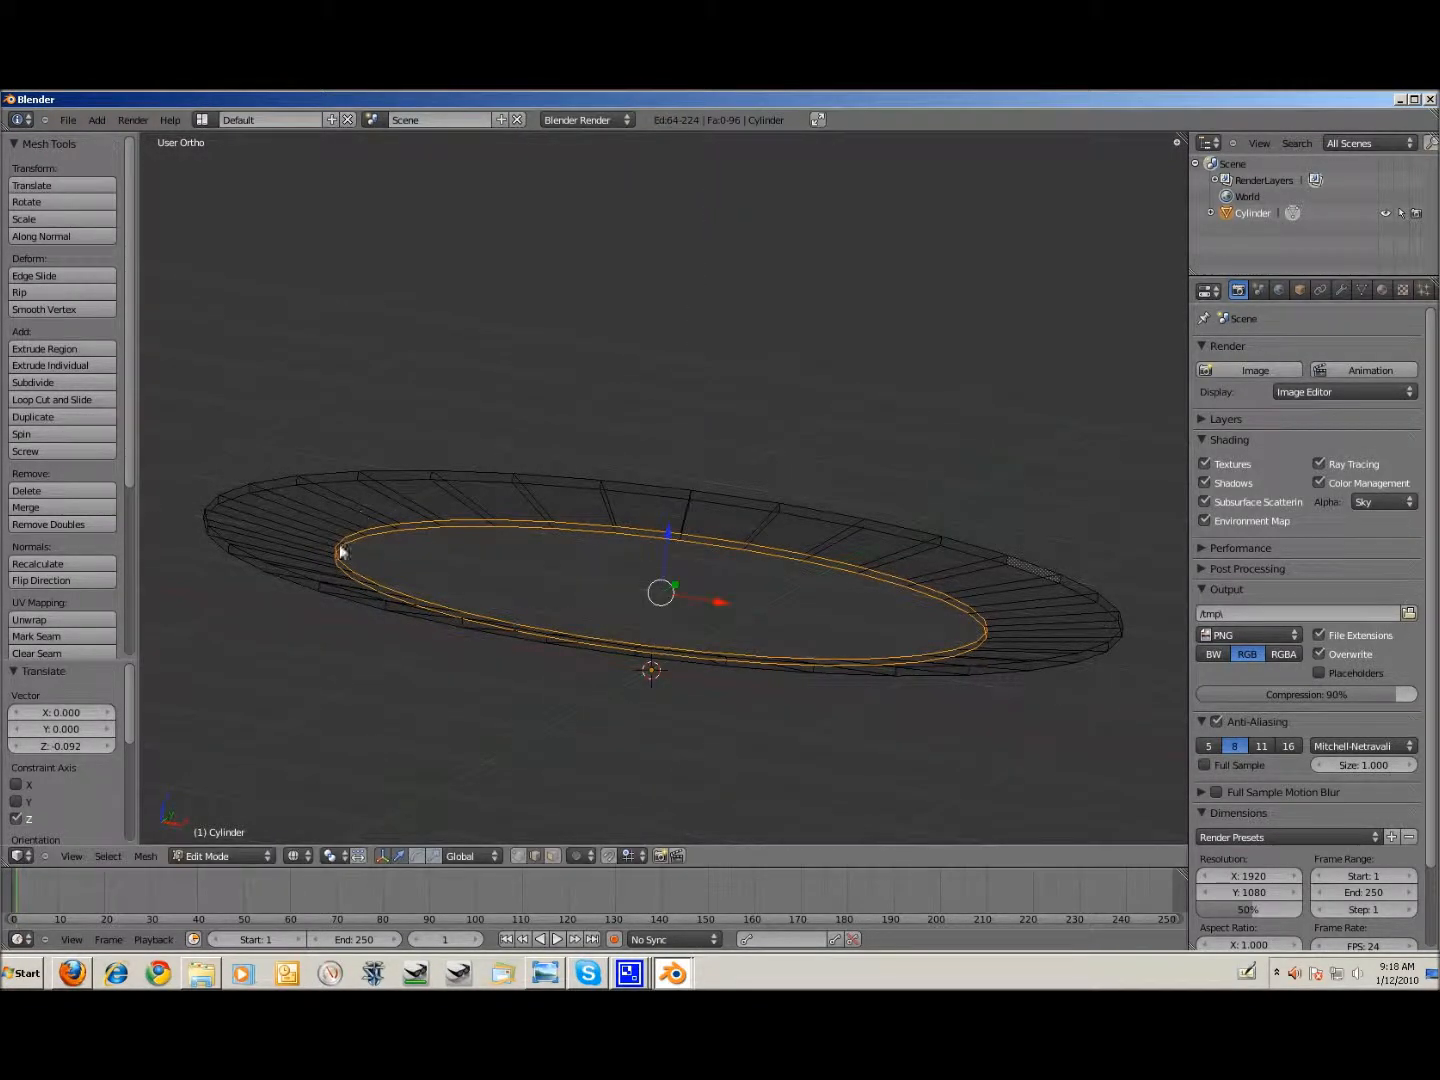
middle_click_drag(886, 717, 563, 691)
key("KP_1")
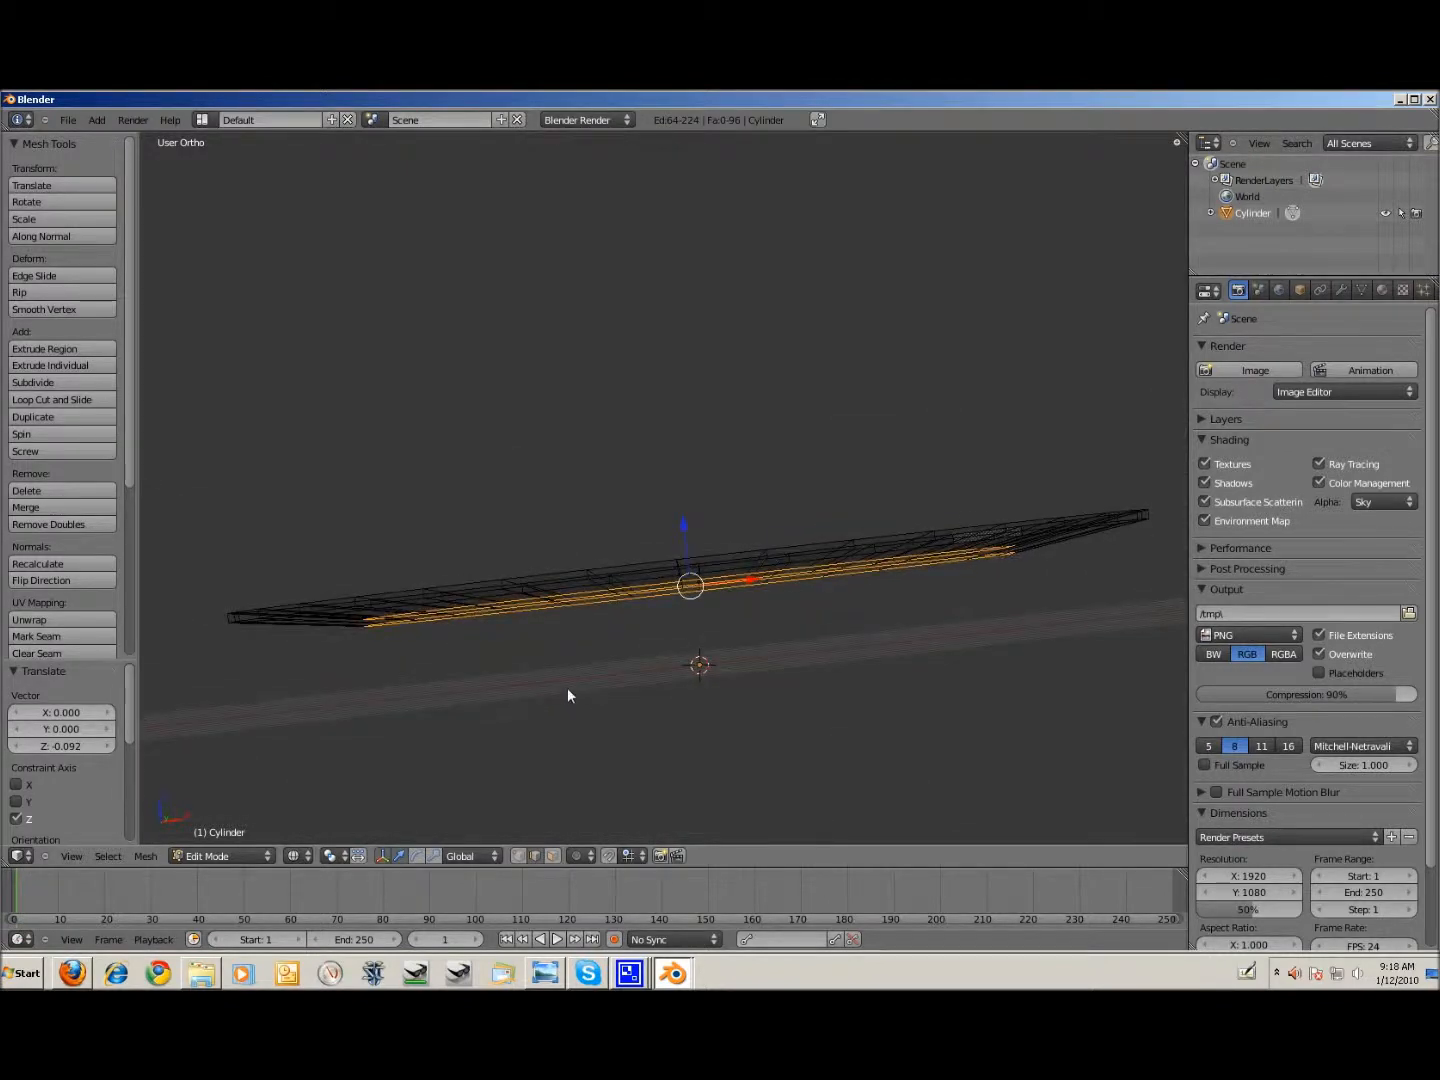
middle_click_drag(675, 527, 644, 598)
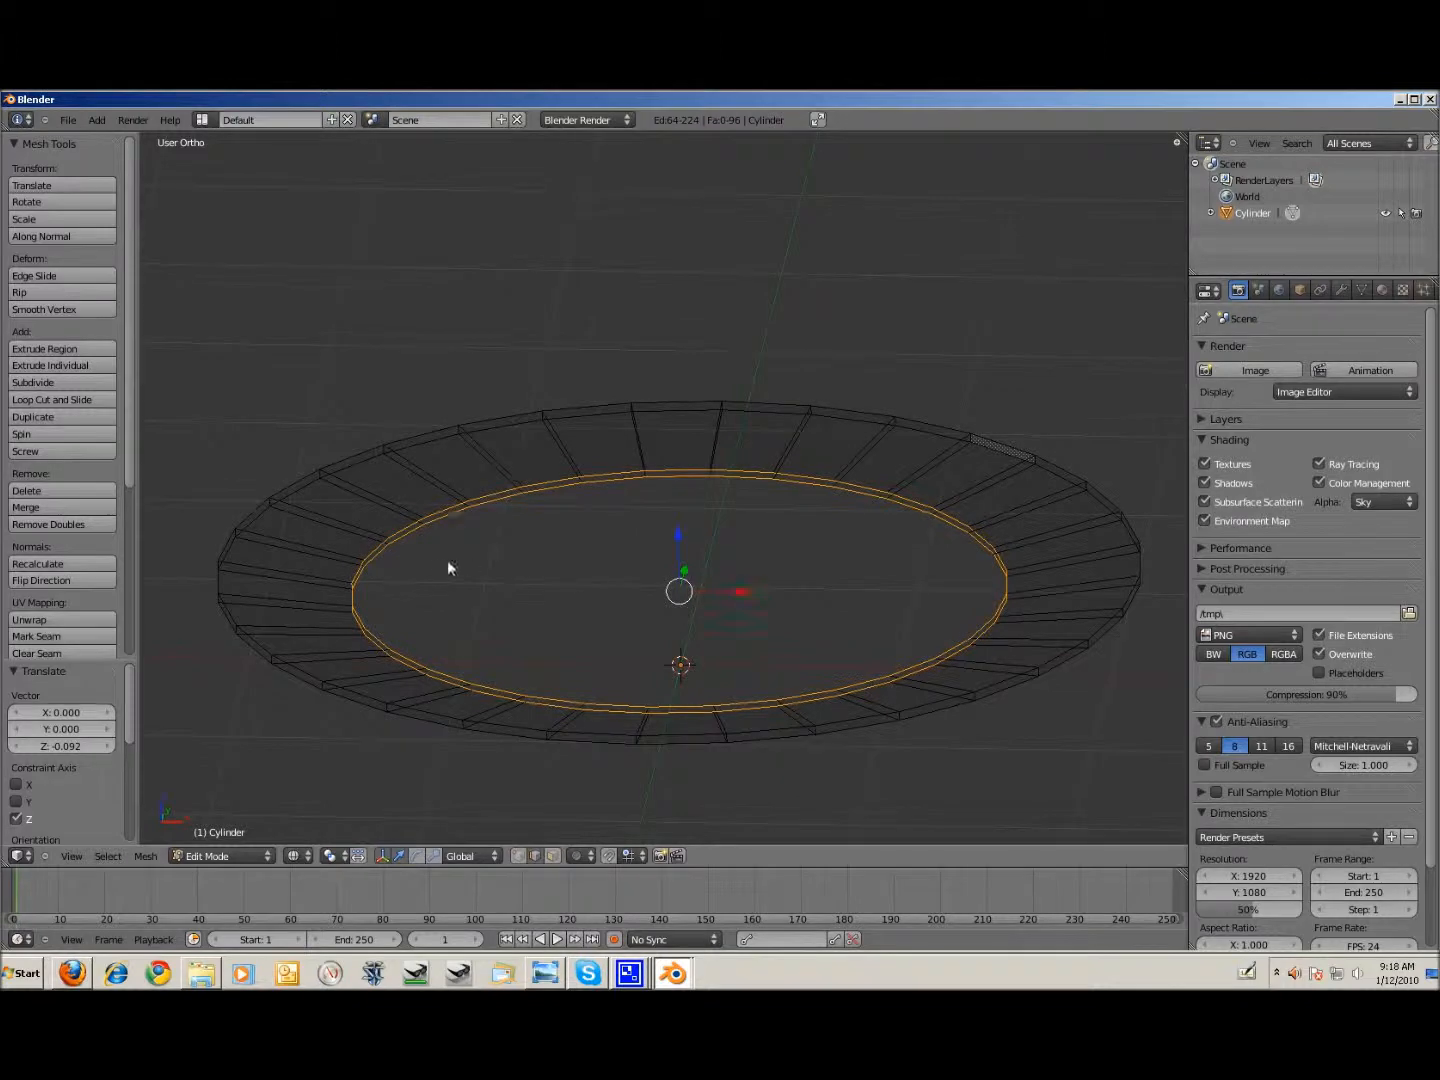
Step: Select the rim's upper inner edge loop, extrude it, and merge the new edges at center to close the plate's top surface
right_click(397, 531, "alt")
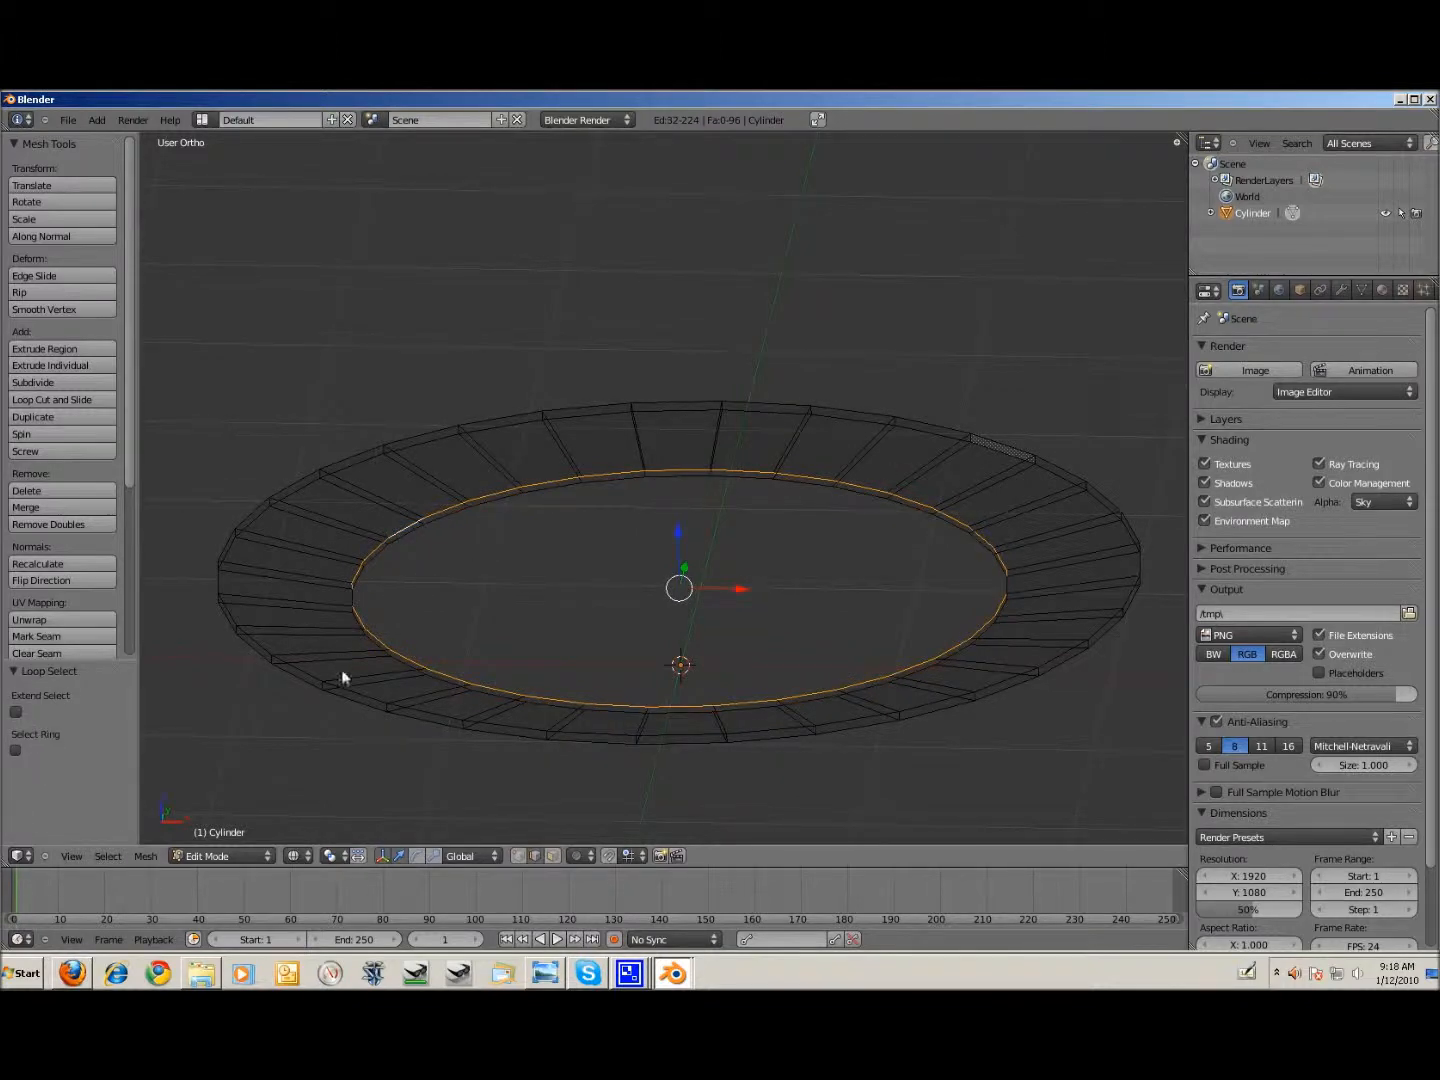
mouse_move(664, 642)
middle_mouse_down()
mouse_move(569, 681)
mouse_move(665, 660)
middle_mouse_up()
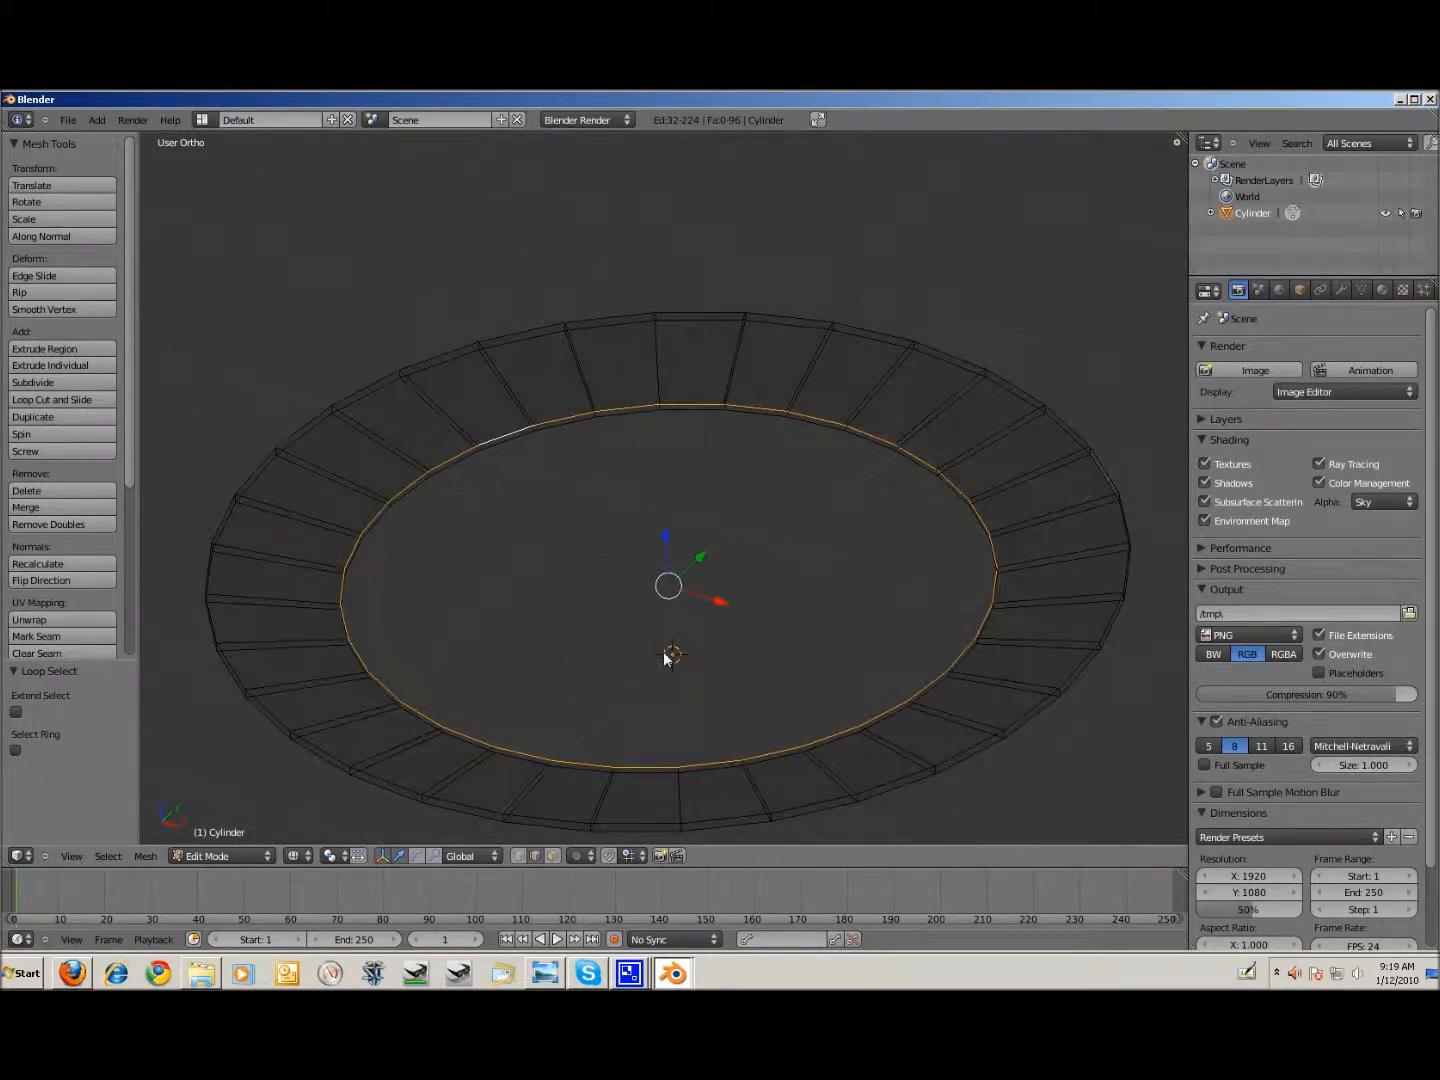
key("e")
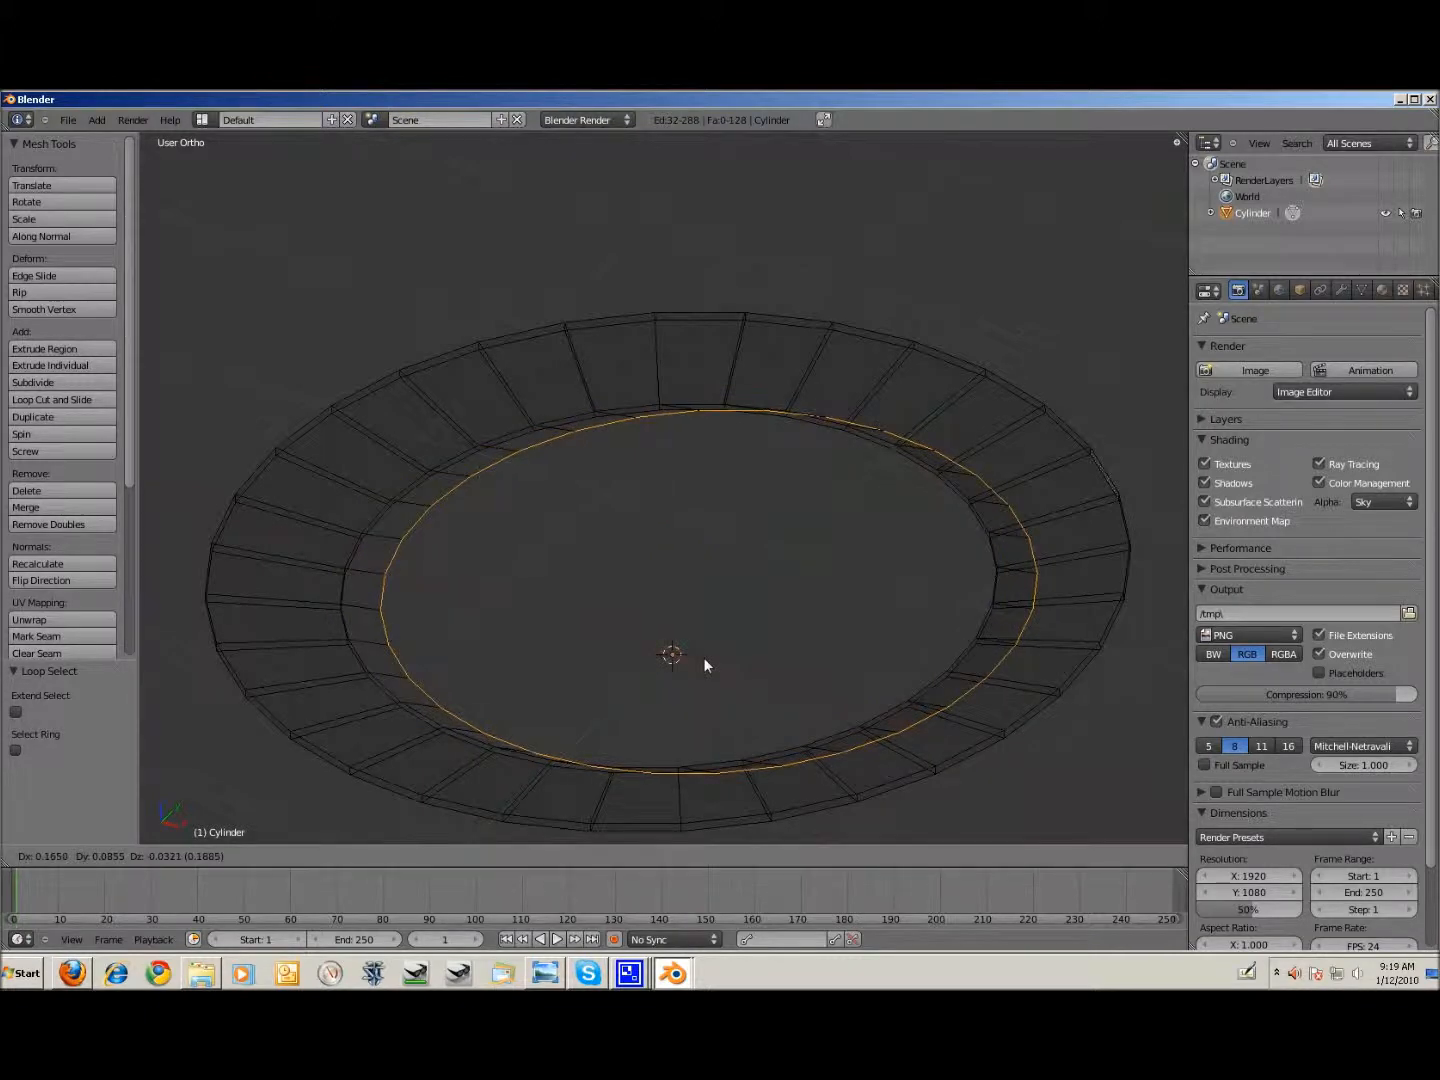
left_click(703, 657)
key("alt+m")
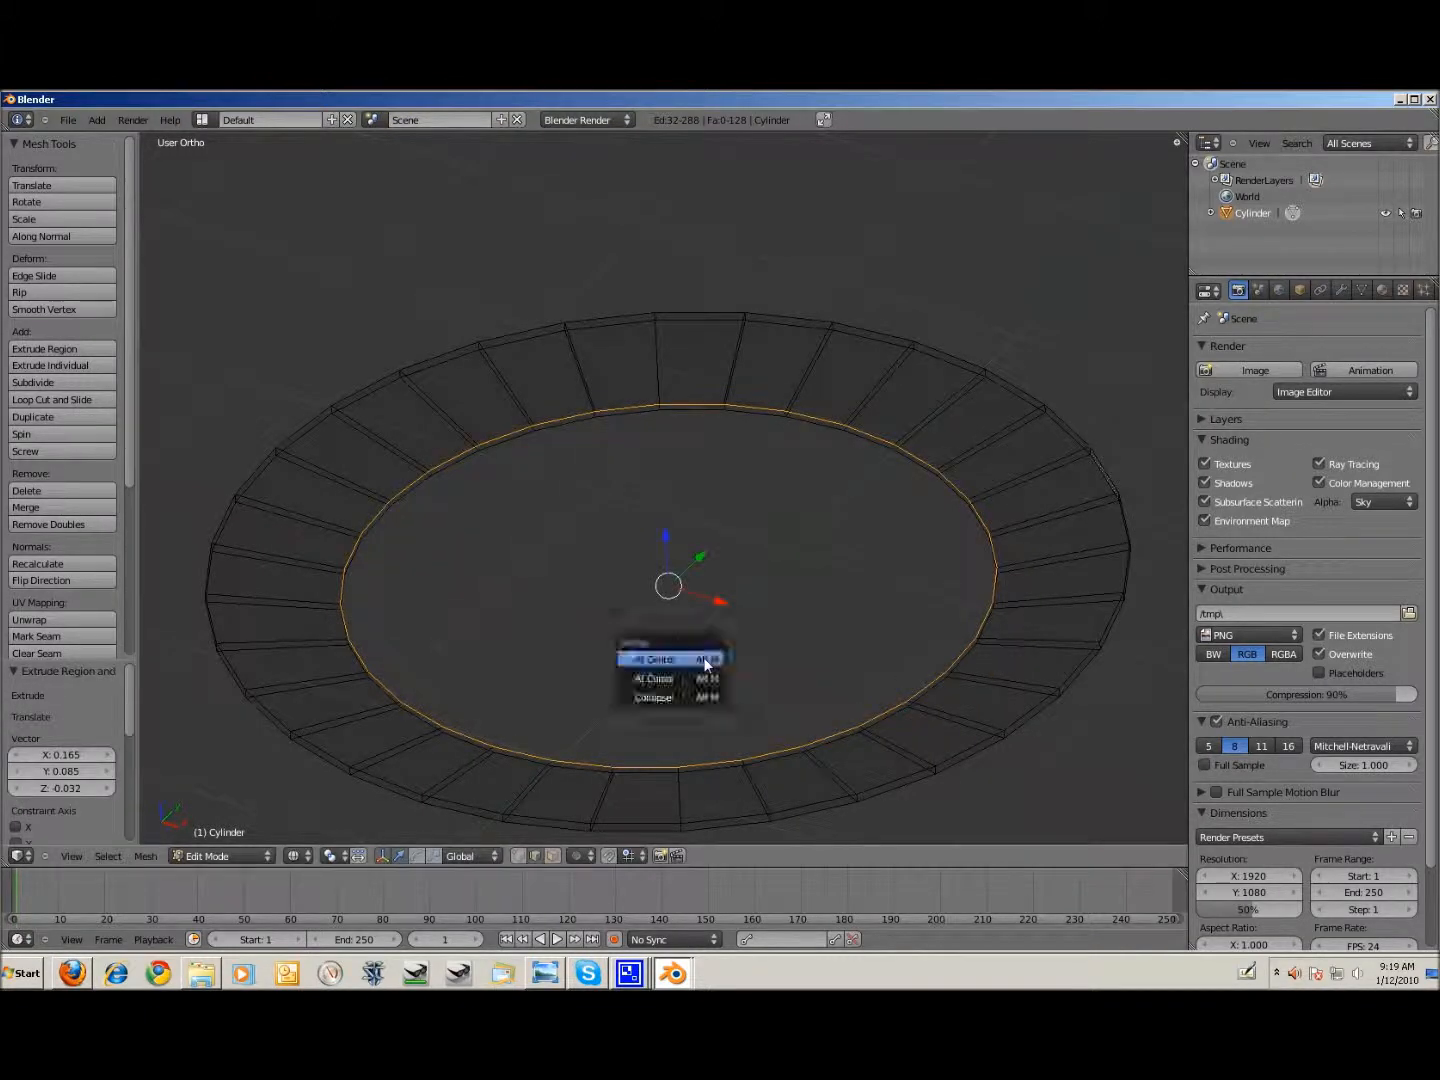
left_click(676, 660)
Step: In solid view from below, select the rim's lower inner edge loop and extrude it down about 0.055 along Z for the foot ring
middle_click_drag(676, 657, 641, 561)
key("z")
middle_click_drag(446, 608, 379, 626)
middle_click_drag(622, 686, 545, 562)
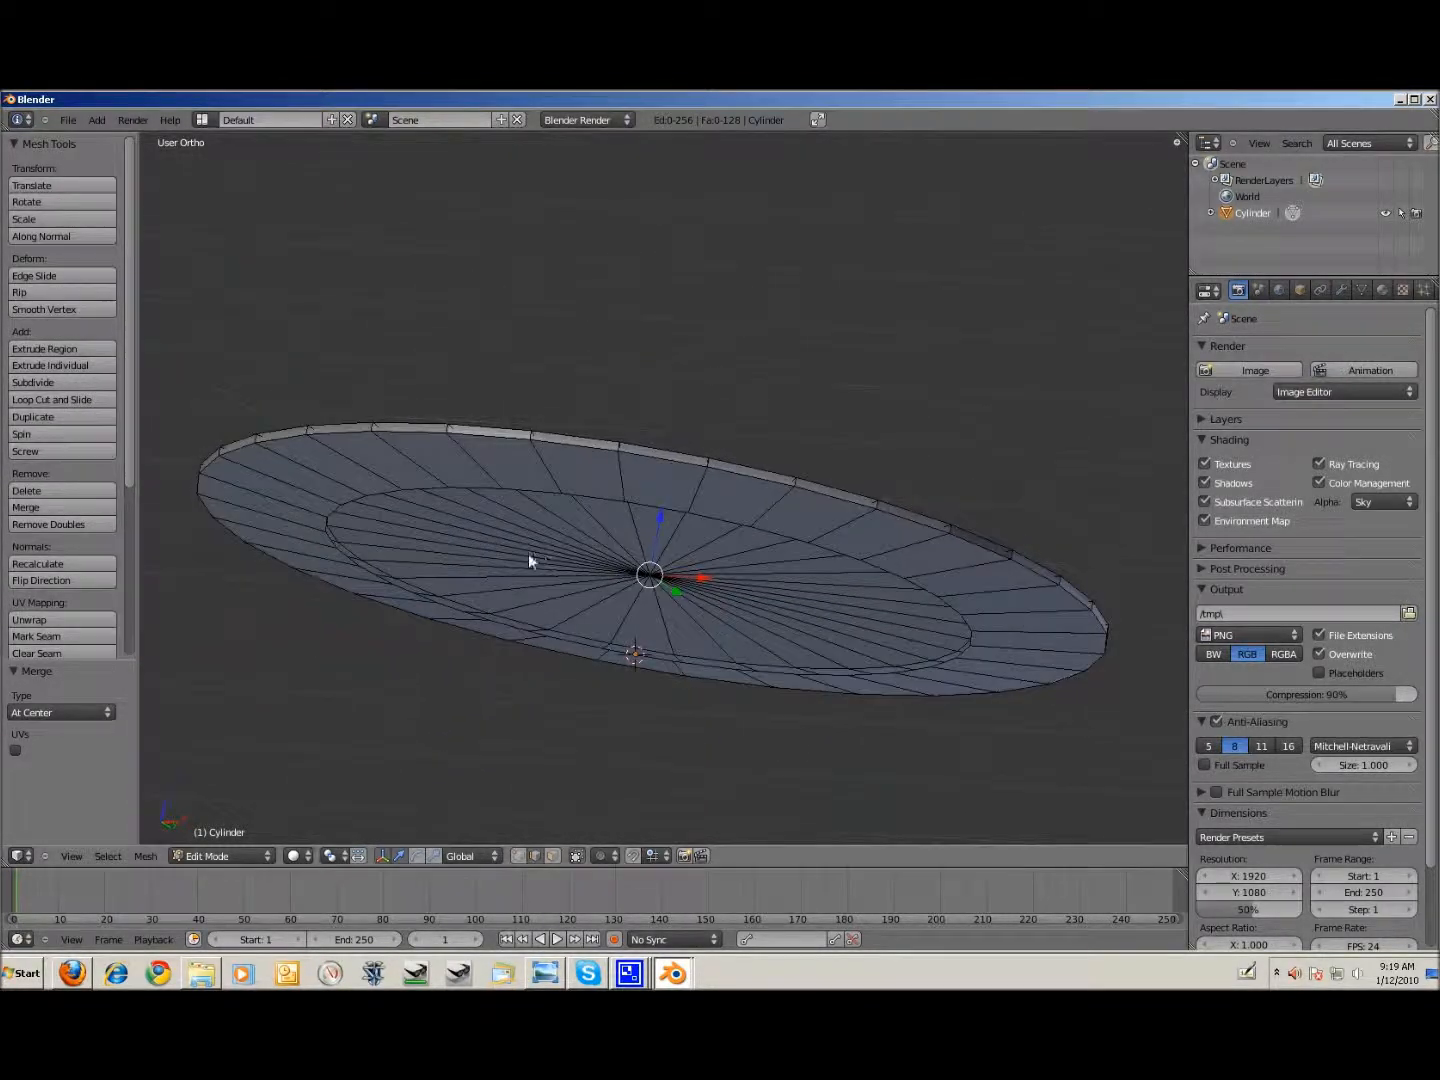
right_click(362, 577, "alt")
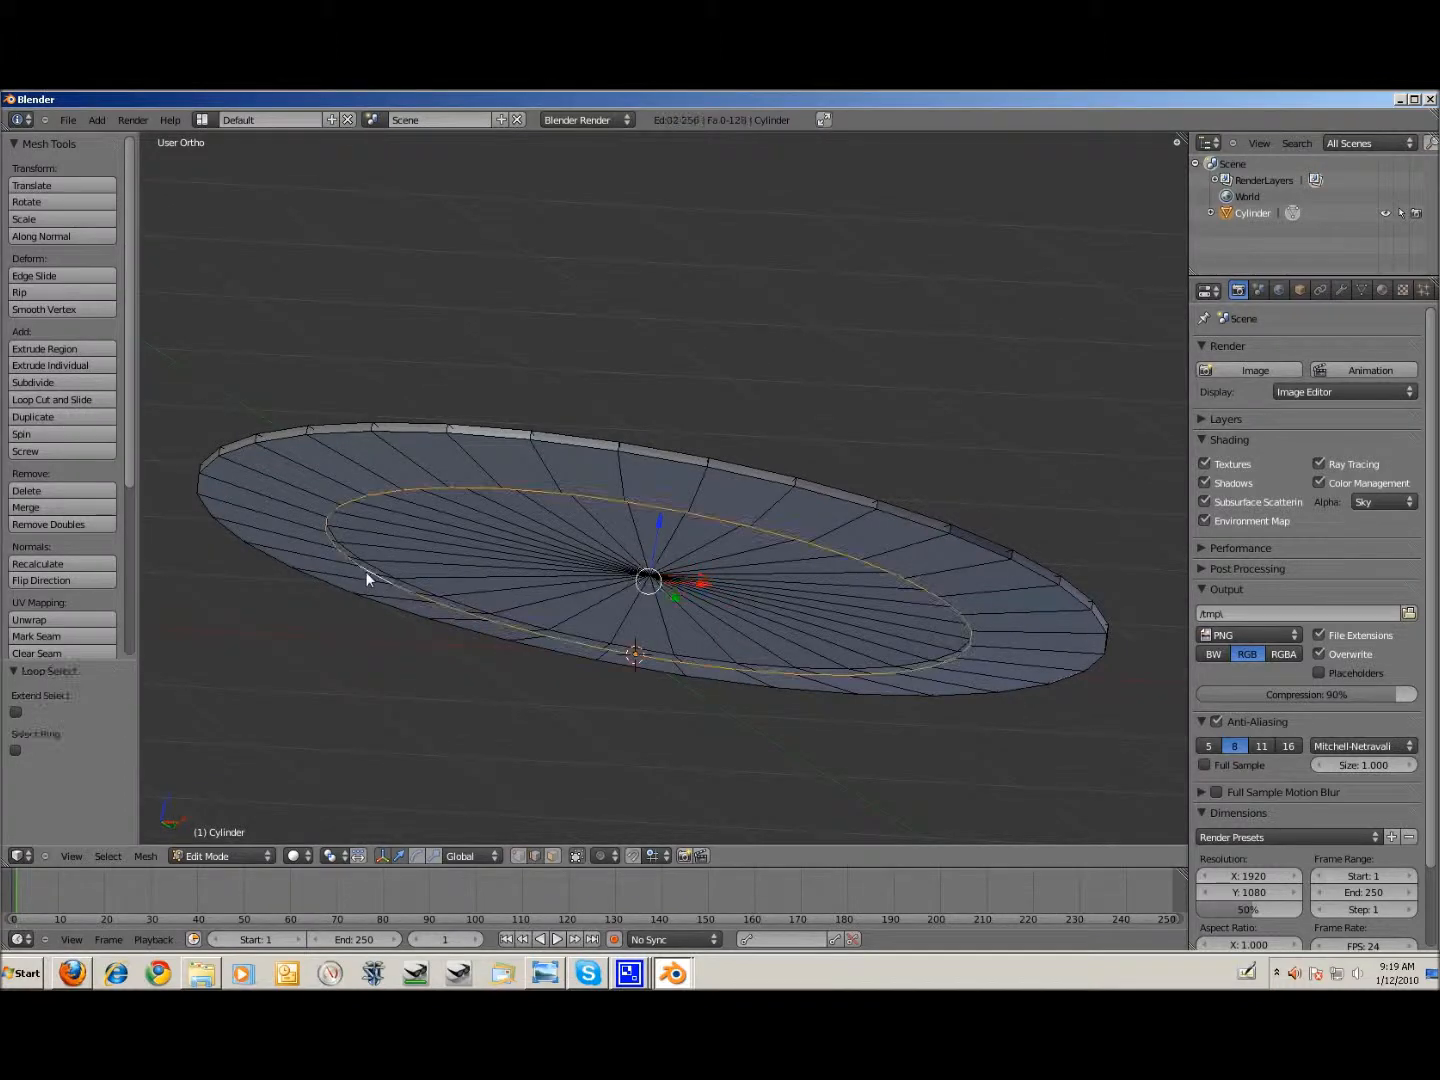
key("e")
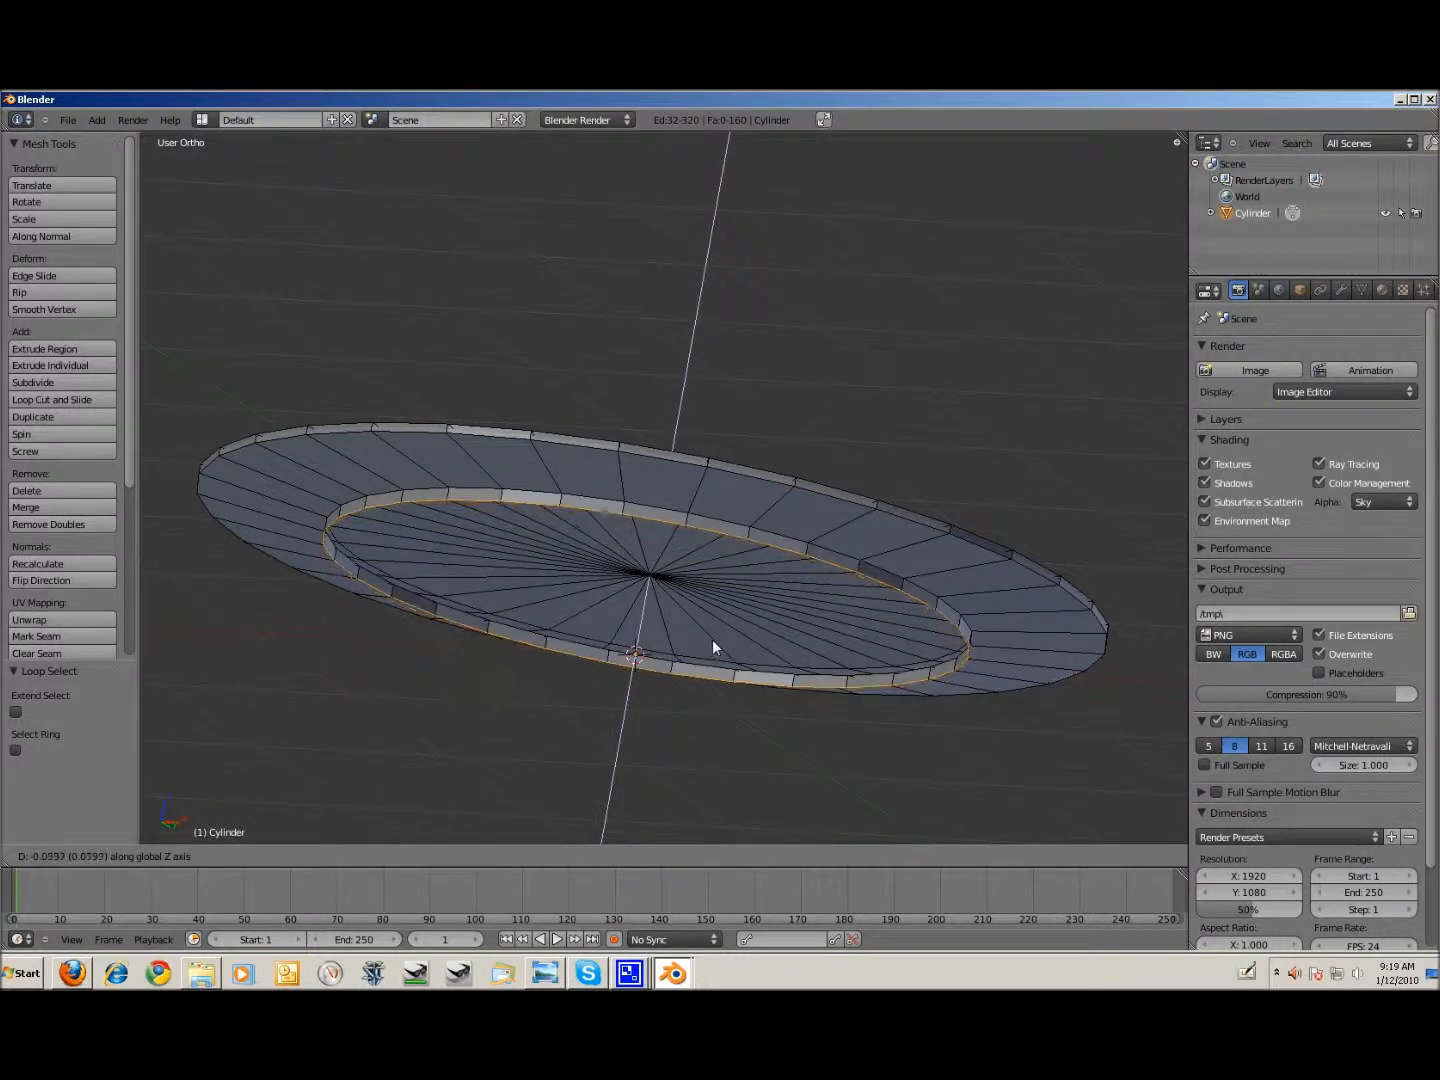
left_click(713, 644)
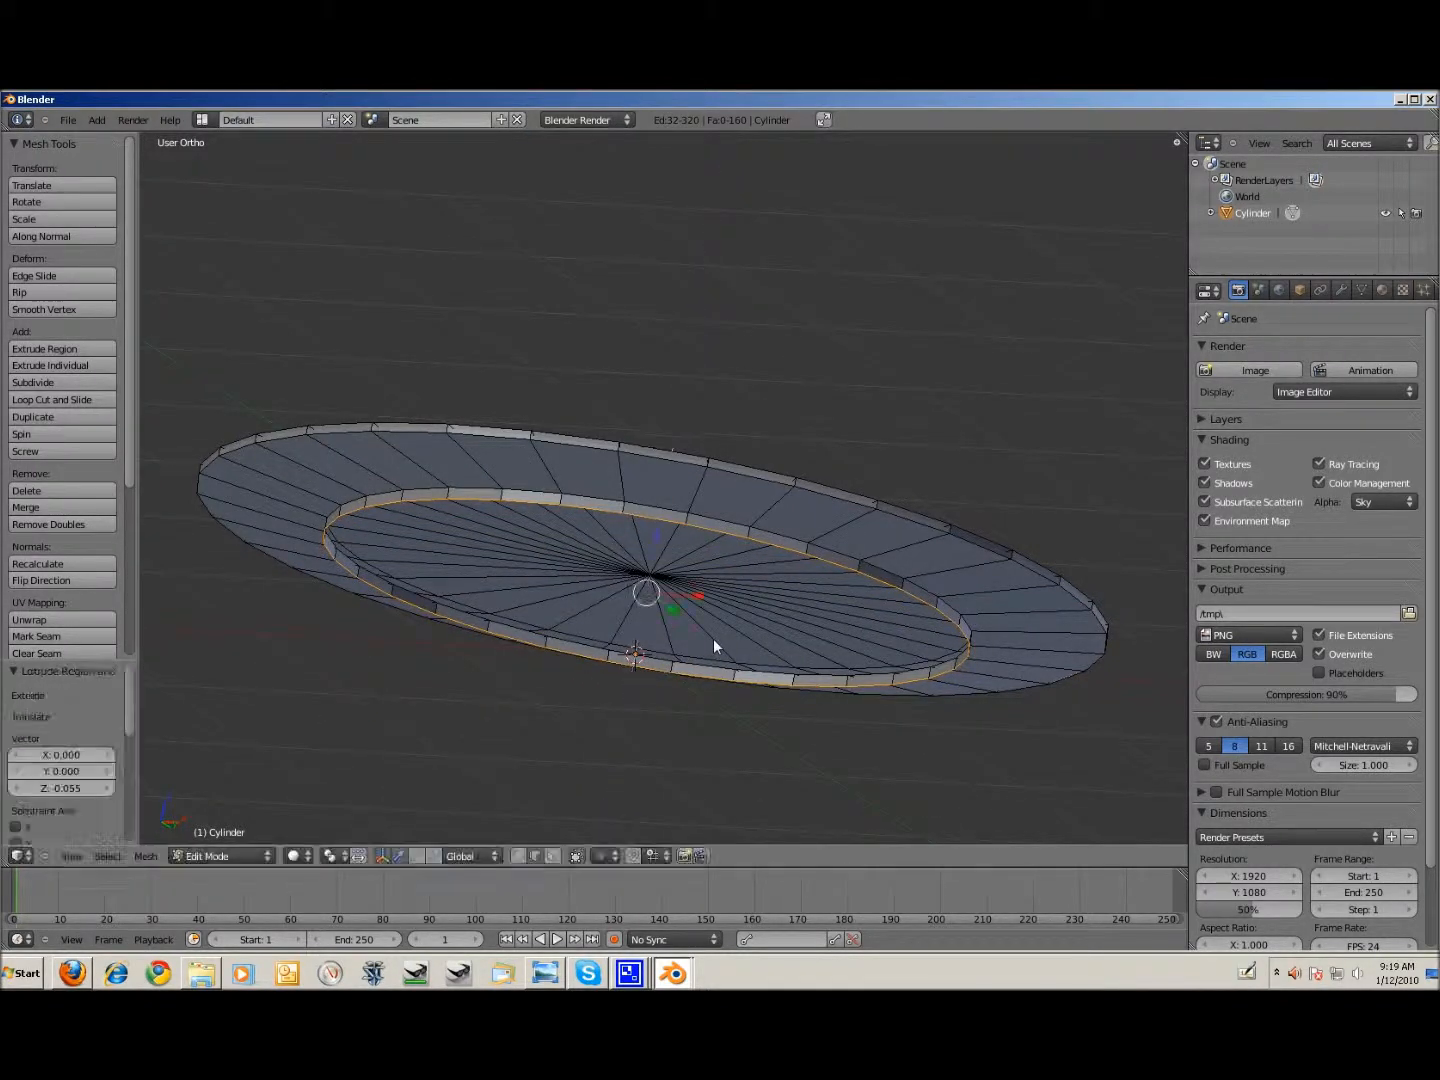
Step: Extrude the foot ring's bottom edge loop and scale the new edges inward to about 0.953
key("e")
left_click(923, 680)
key("s")
left_click(909, 679)
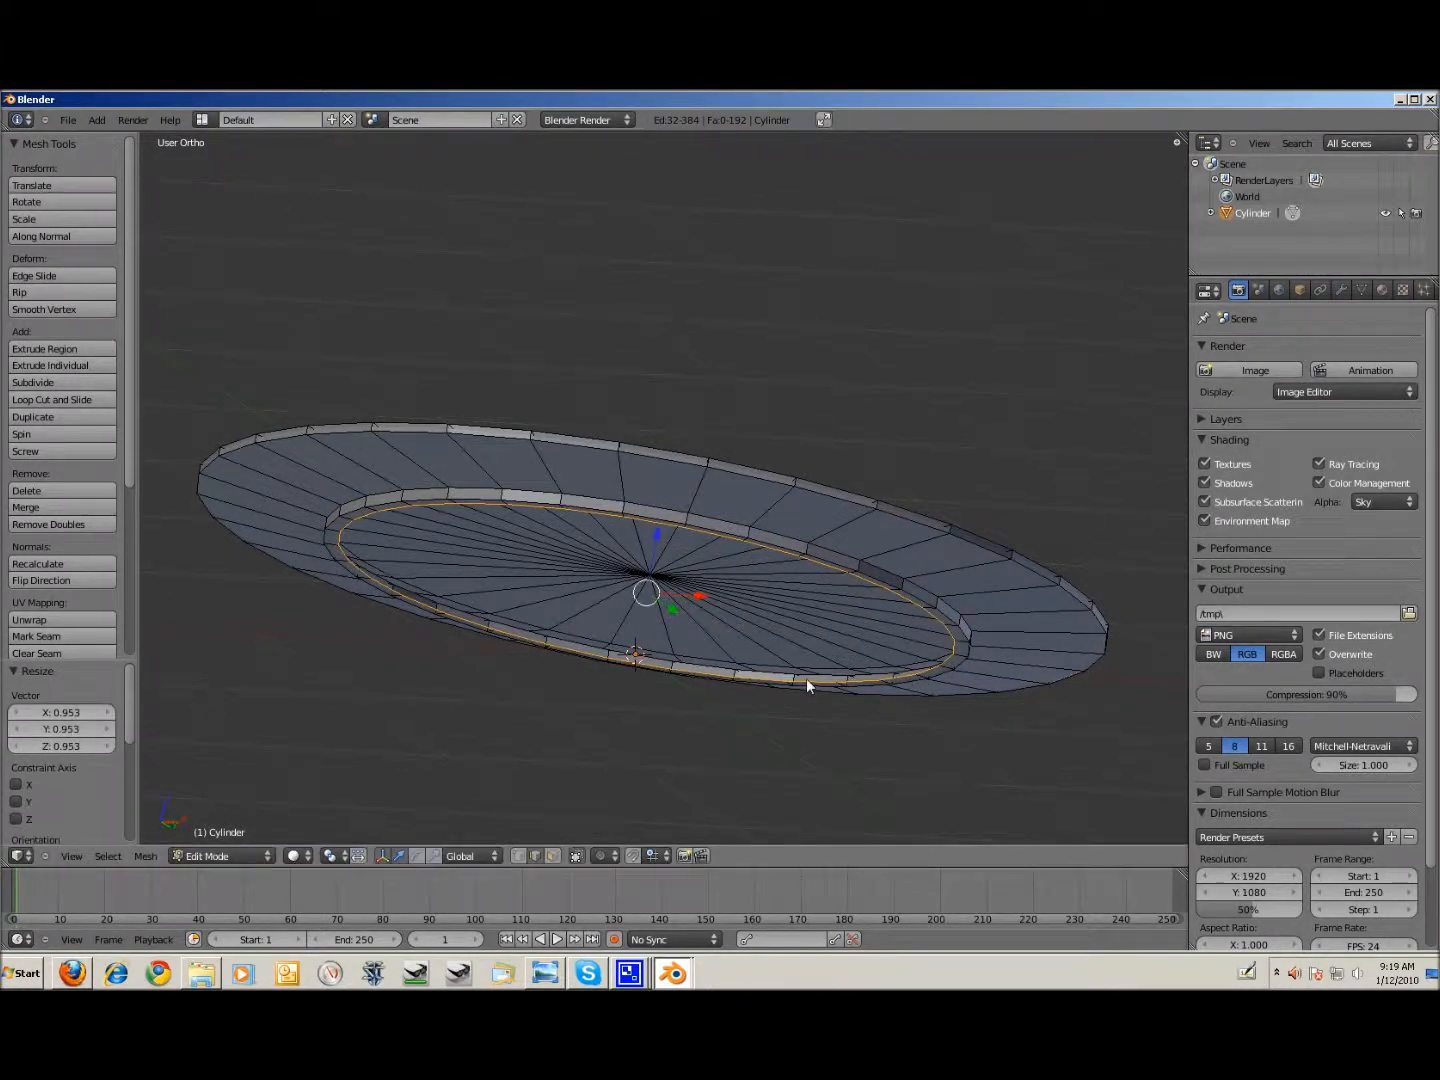
Step: Extrude the foot ring's inner edge loop up along Z, back to the level of the rim's lower inner loop
key("e")
key("x")
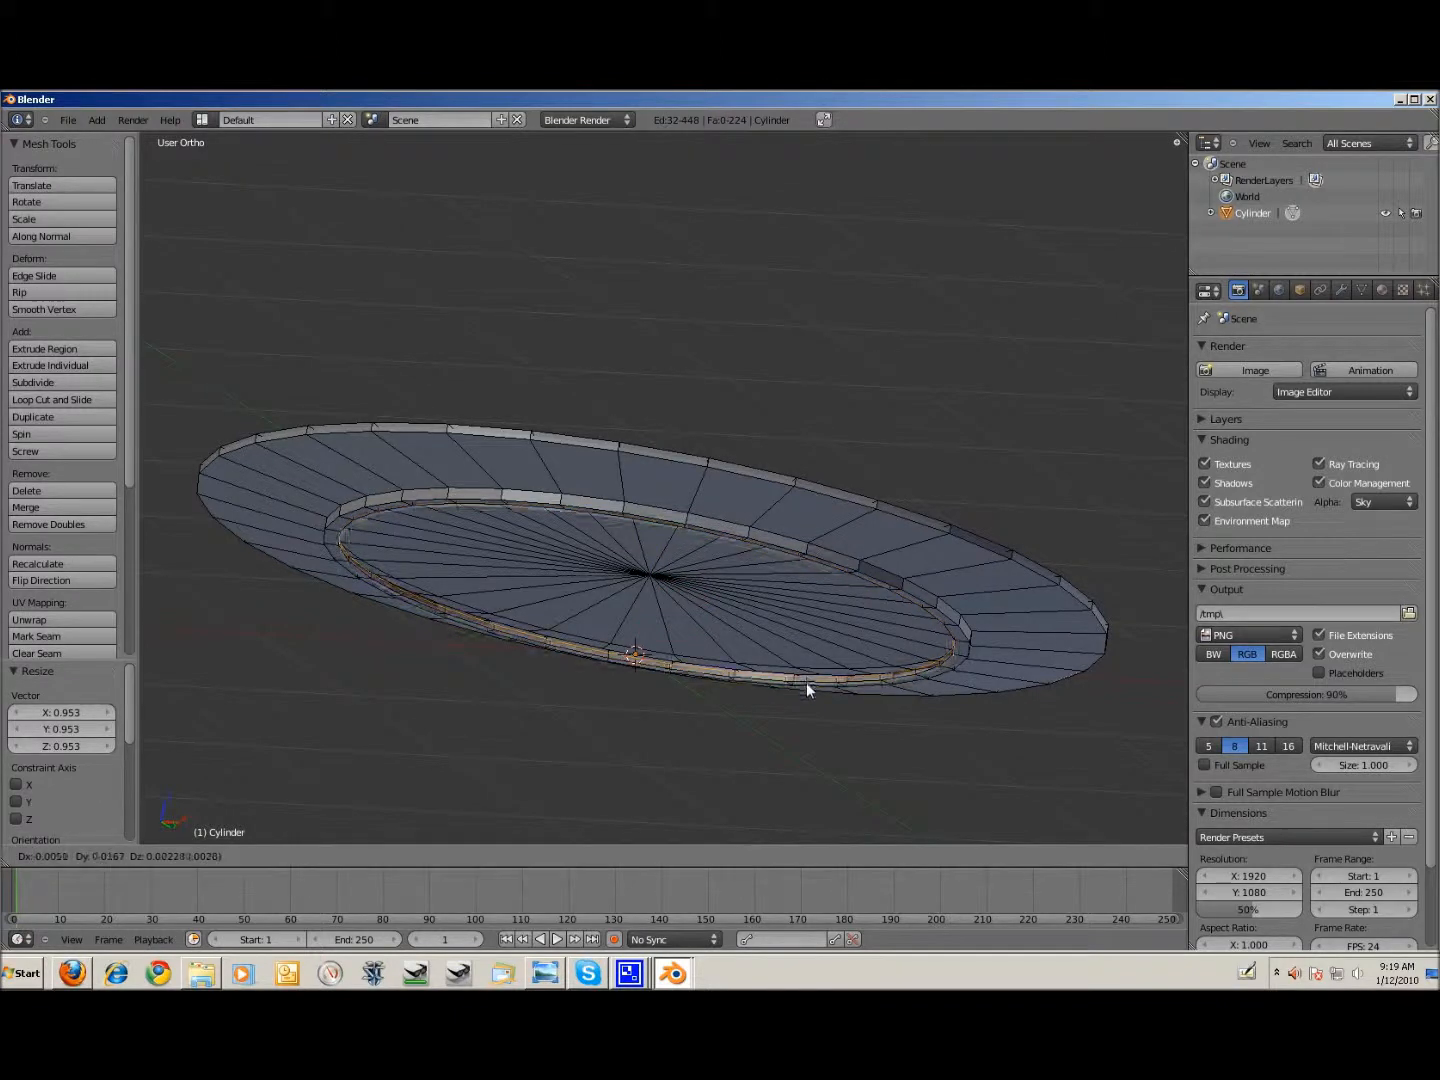
key("z")
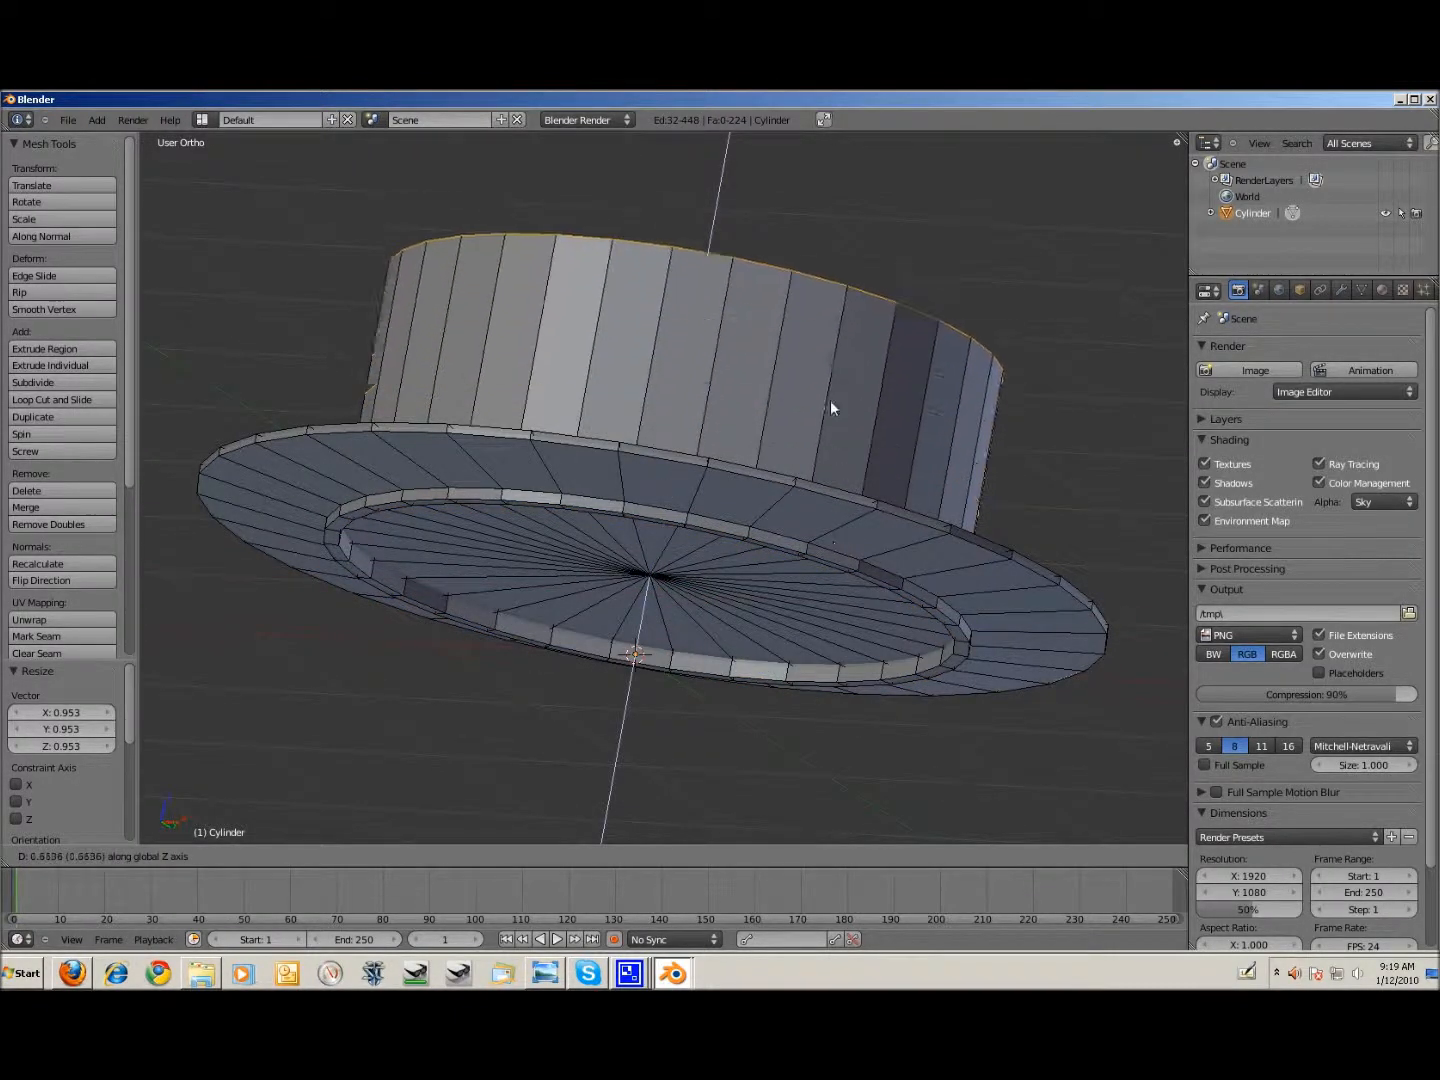
left_click(797, 664)
Step: Extrude the foot ring's inner upper loop in place and merge it at center to close the plate's underside
key("e")
right_click(905, 724)
key("alt+m")
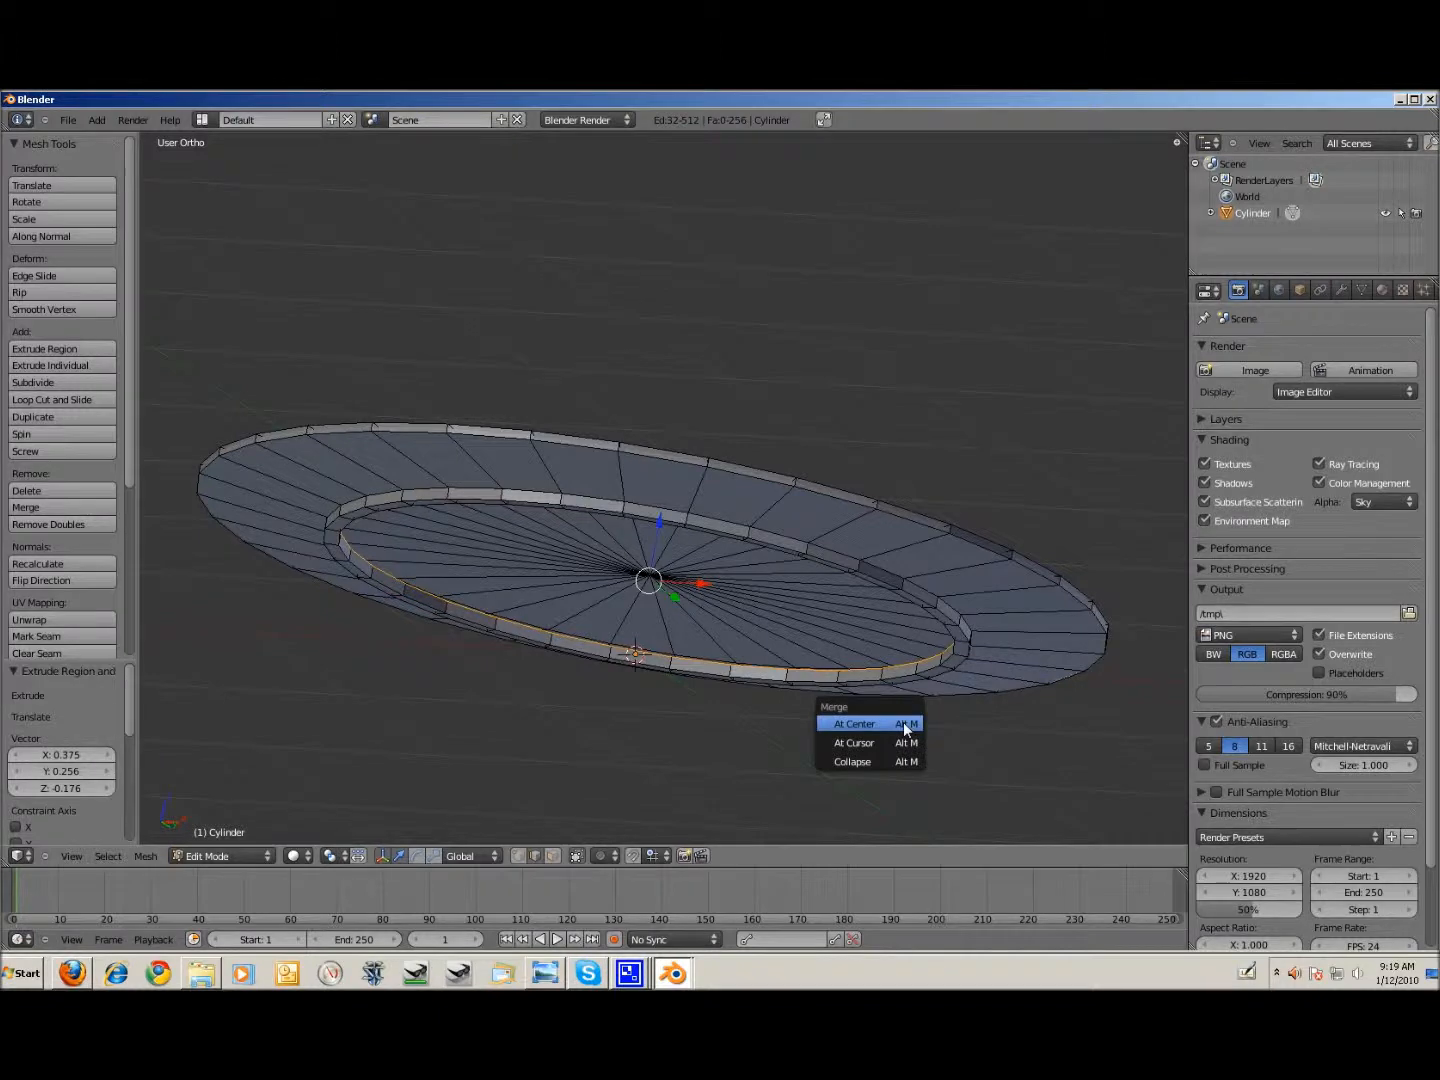
left_click(903, 726)
Step: Switch to front wireframe view and select the plate's entire mesh
key("z")
mouse_move(666, 578)
middle_mouse_down()
mouse_move(446, 677)
mouse_move(530, 540)
mouse_move(445, 556)
mouse_move(521, 566)
mouse_move(909, 494)
middle_mouse_up()
key("KP_1")
key("a")
key("b")
left_click_drag(187, 468, 1184, 657)
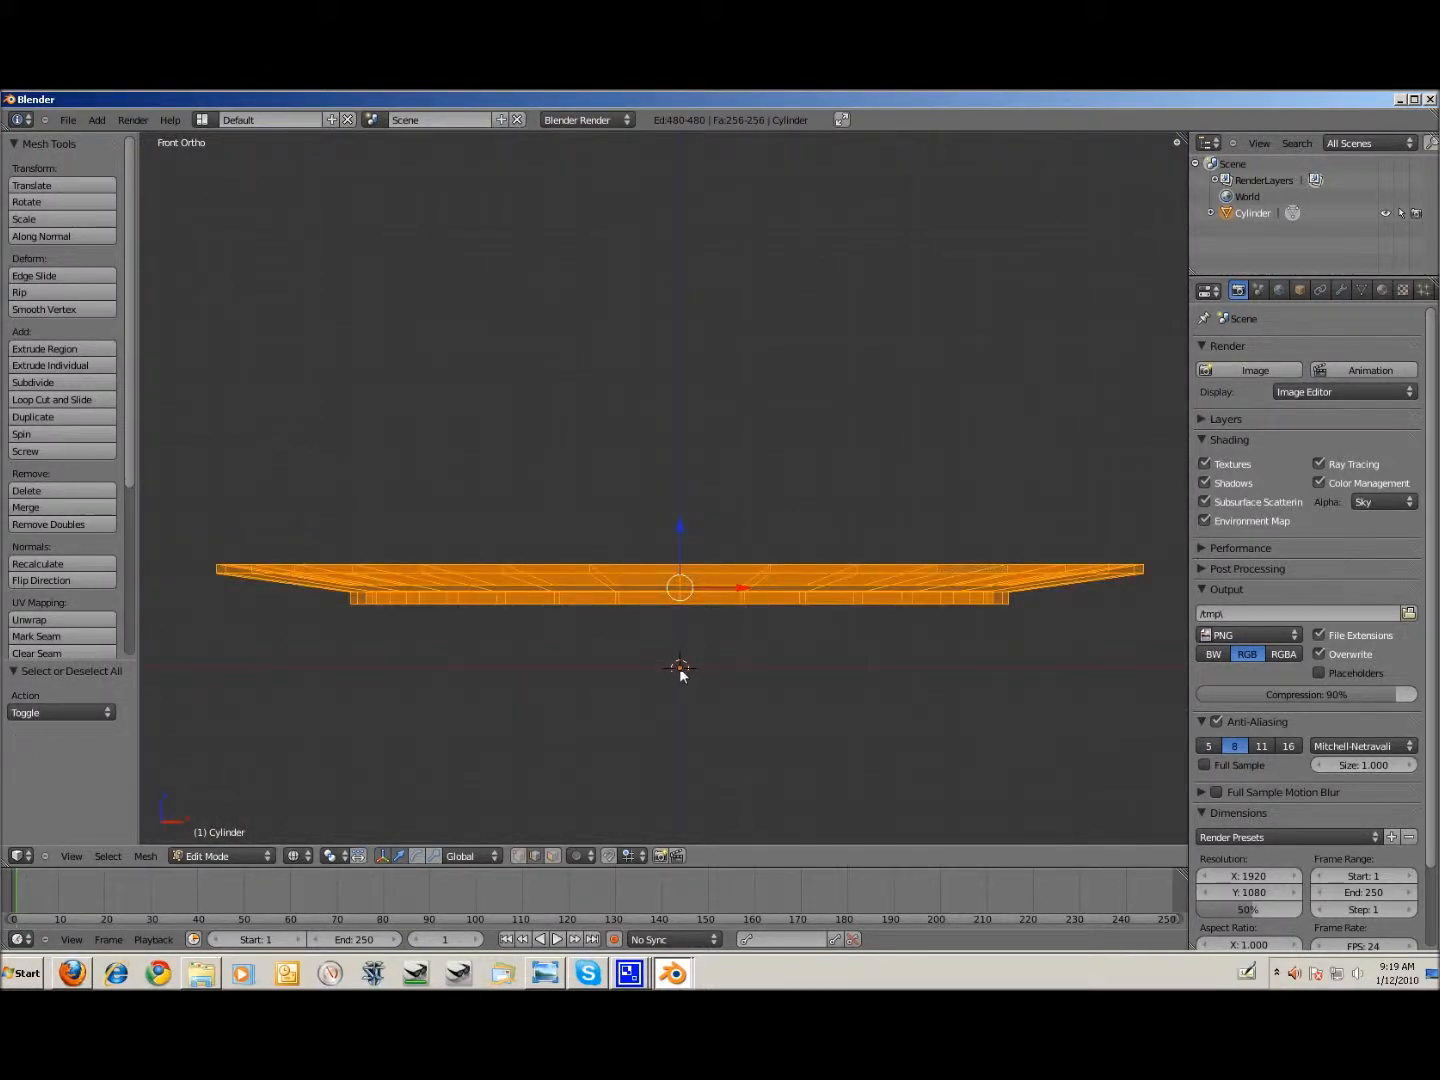
Step: Lower the whole mesh along Z so the plate's base sits at the object origin, and leave mesh editing
scroll(682, 672, "up", 3)
middle_click_drag(715, 746, 737, 615, "shift")
scroll(711, 634, "up", 1)
scroll(710, 644, "down", 5)
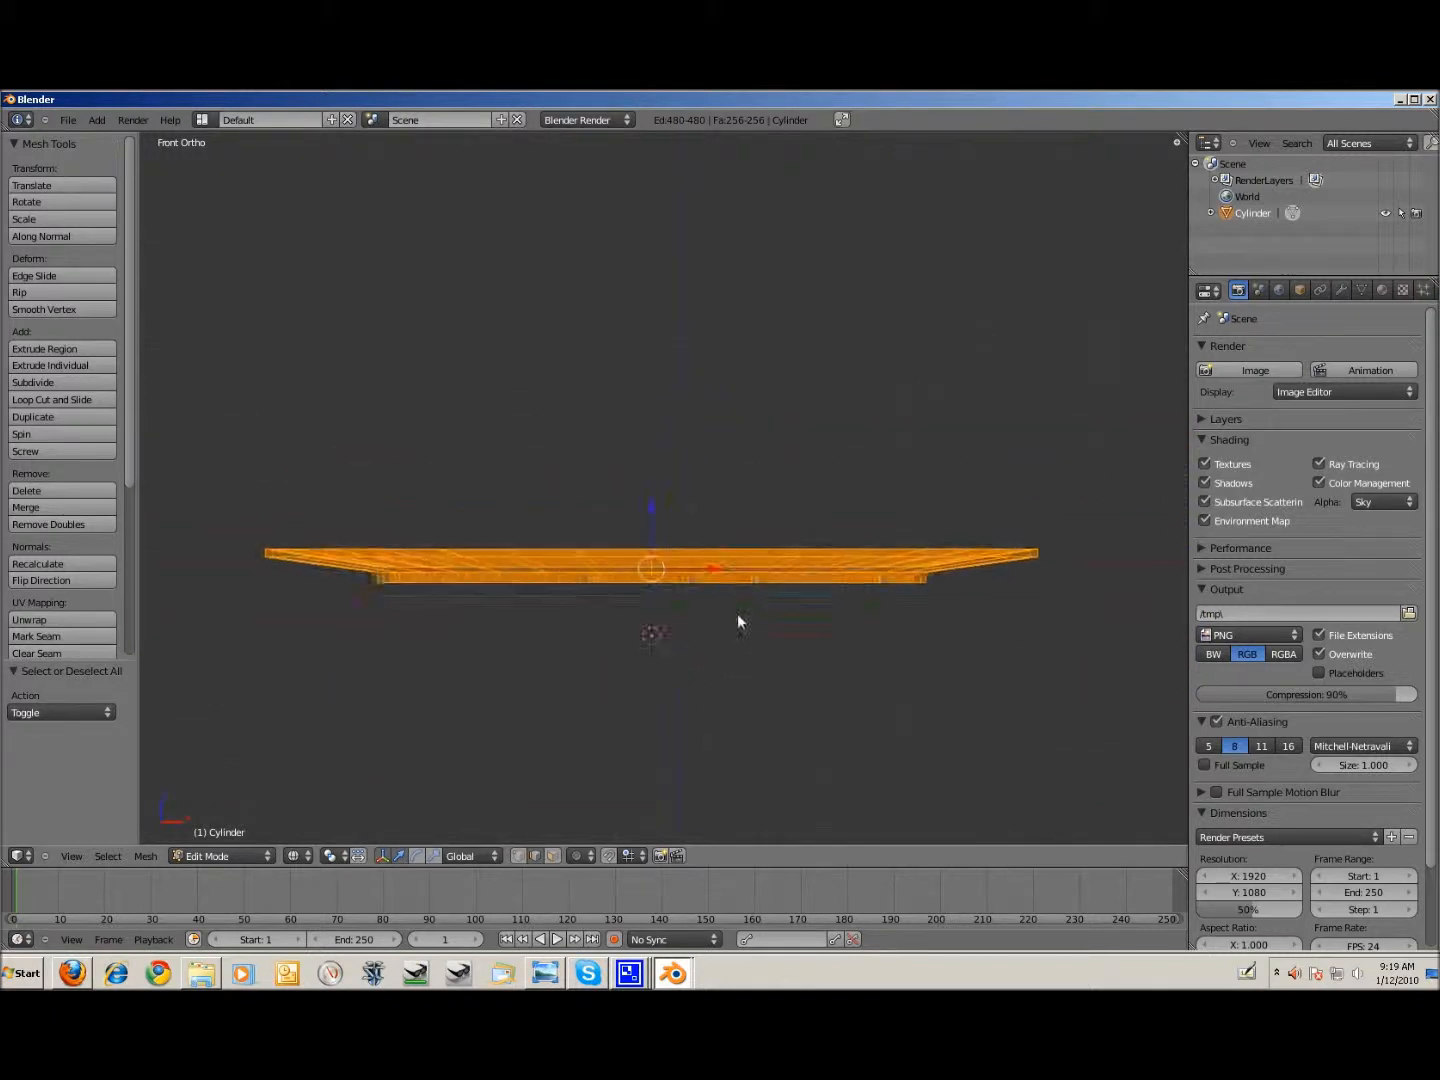
left_click_drag(651, 523, 653, 561)
key("Tab")
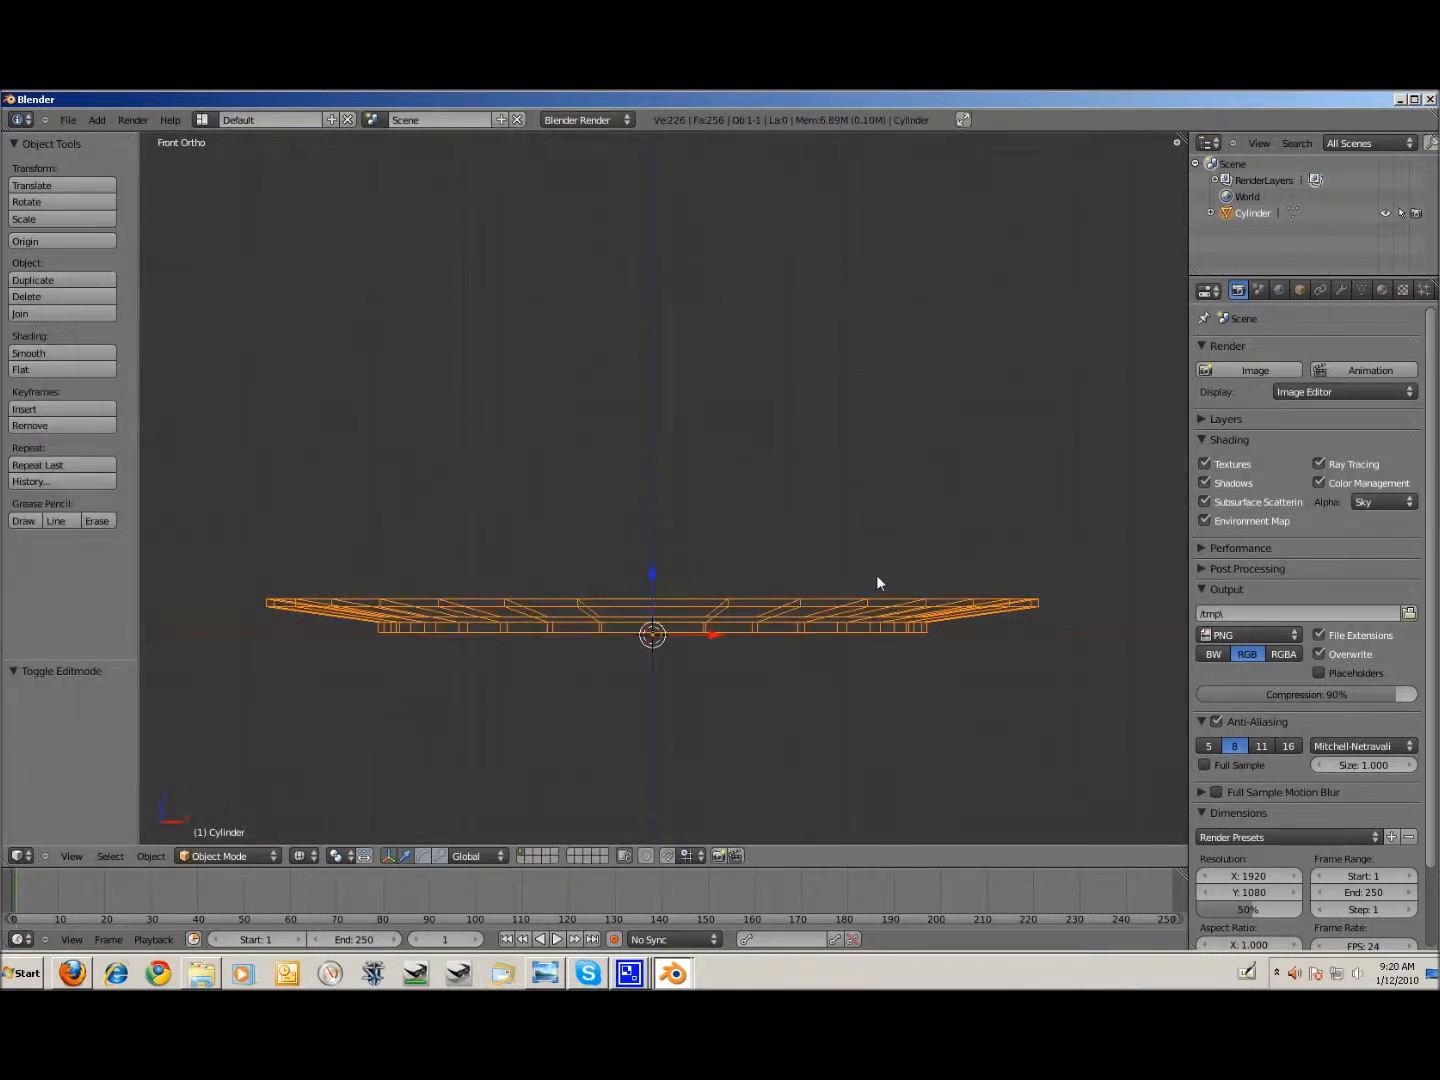
Step: Return to mesh editing, fine-tune the plate's height along Z against the origin, and go back to Object Mode
key("Tab")
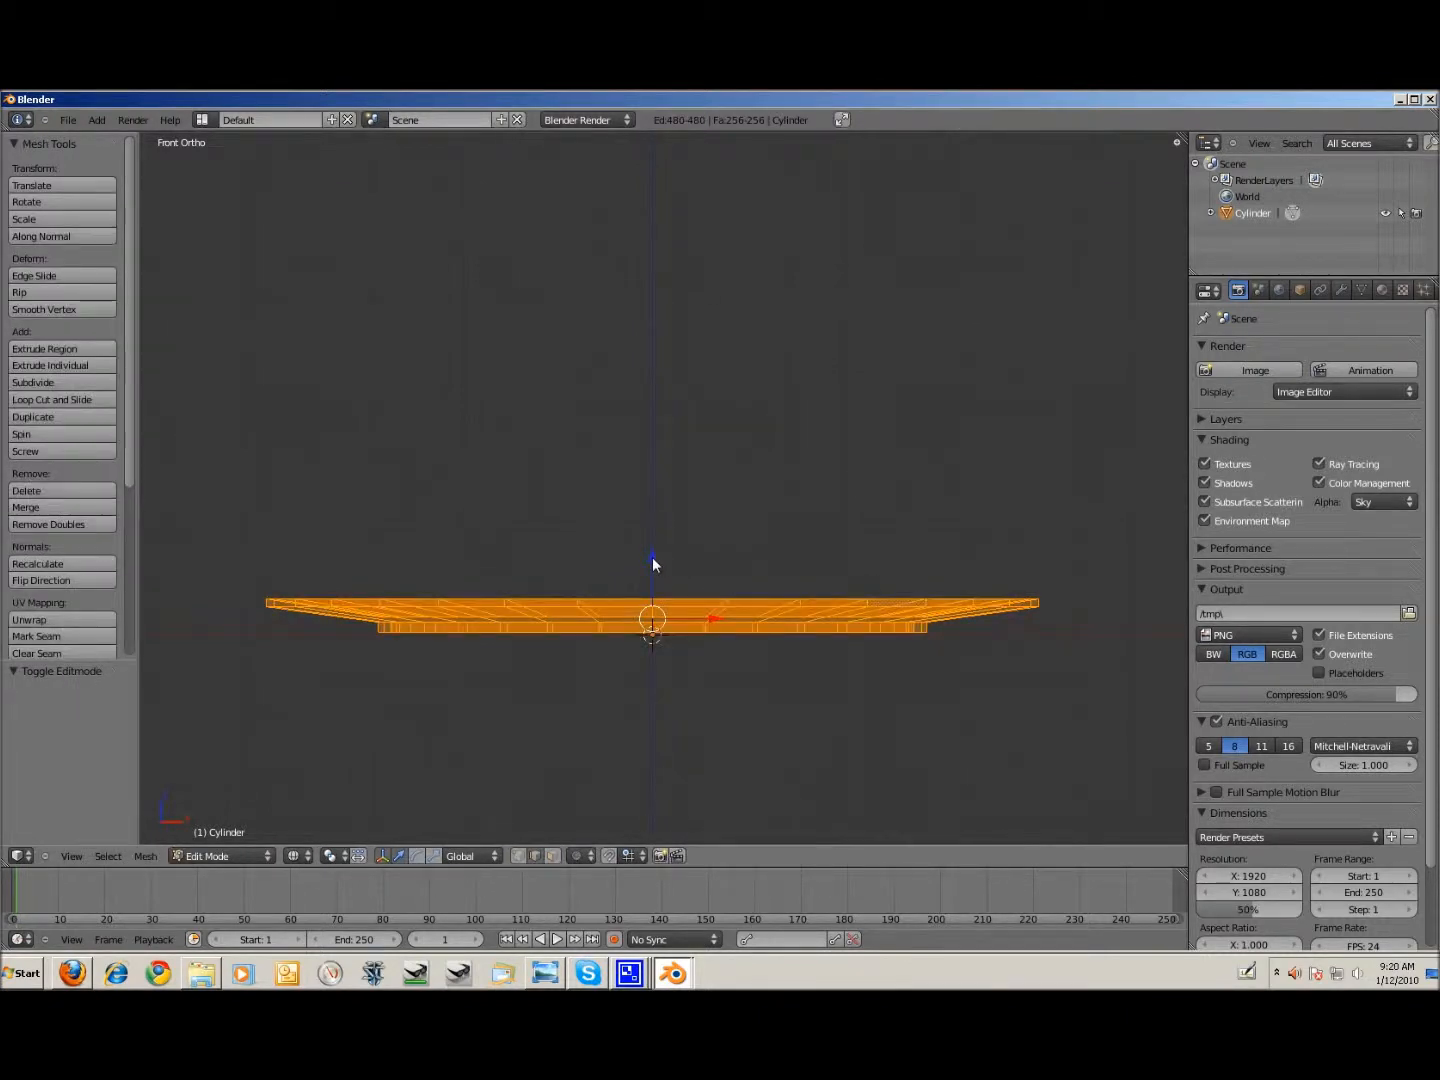
key("g")
key("z")
left_click(653, 577)
key("Tab")
Step: Show the plate in solid shading and add a Bevel modifier with a width of 0.01
middle_click_drag(897, 566, 734, 620)
key("z")
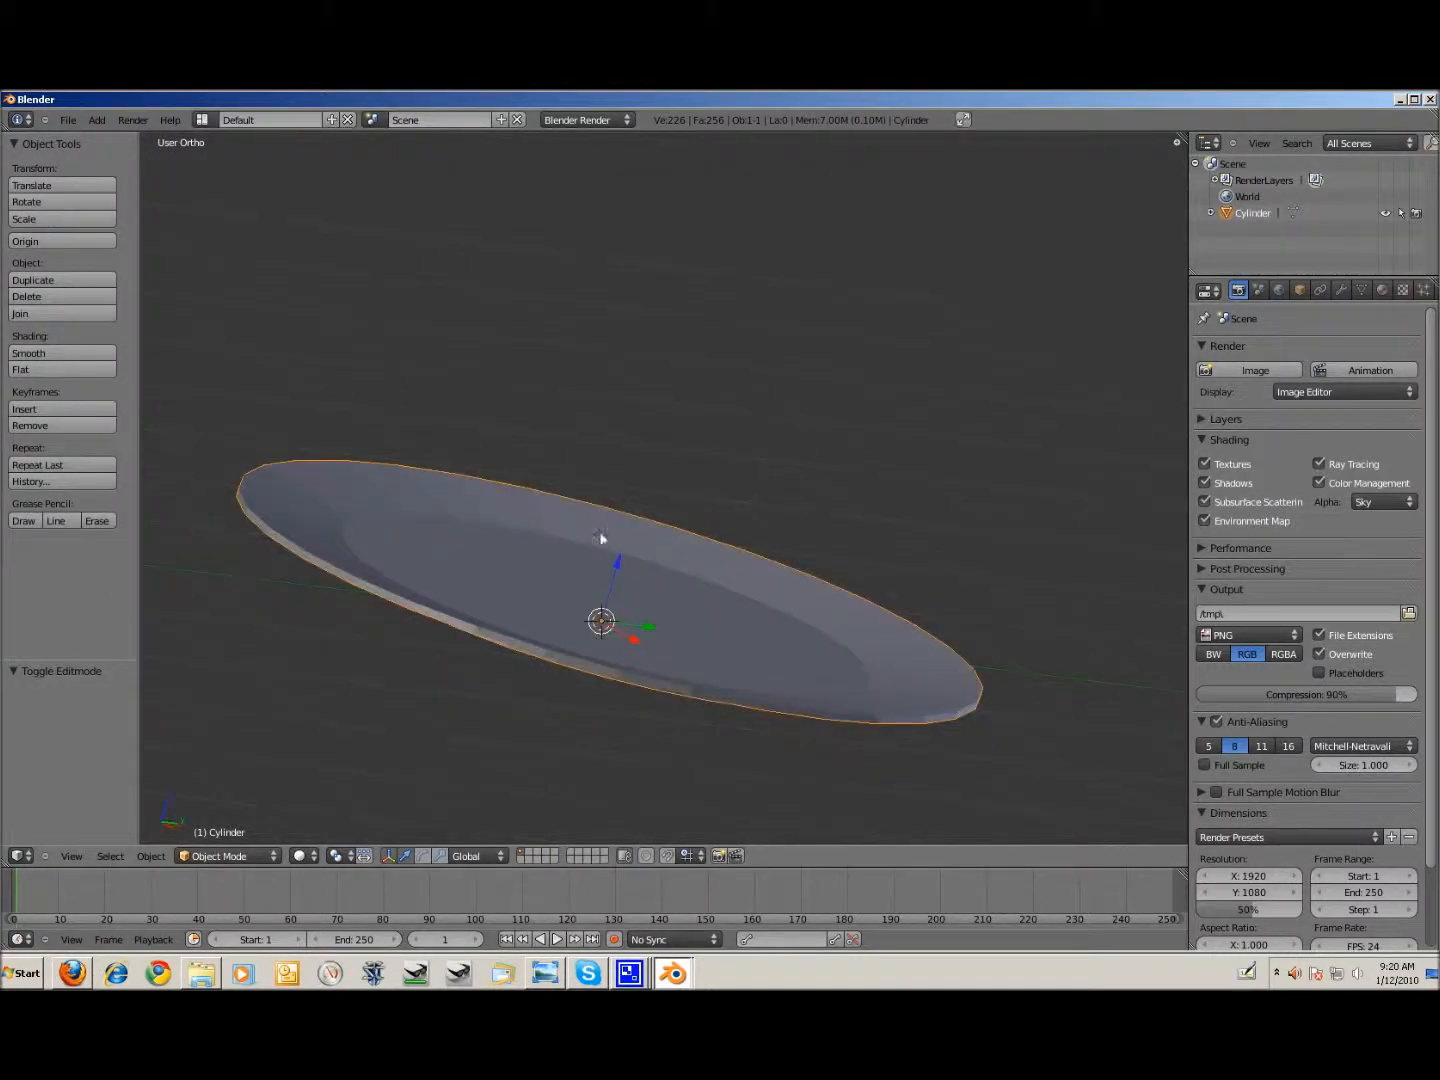
middle_click_drag(600, 537, 651, 612)
left_click(1339, 290)
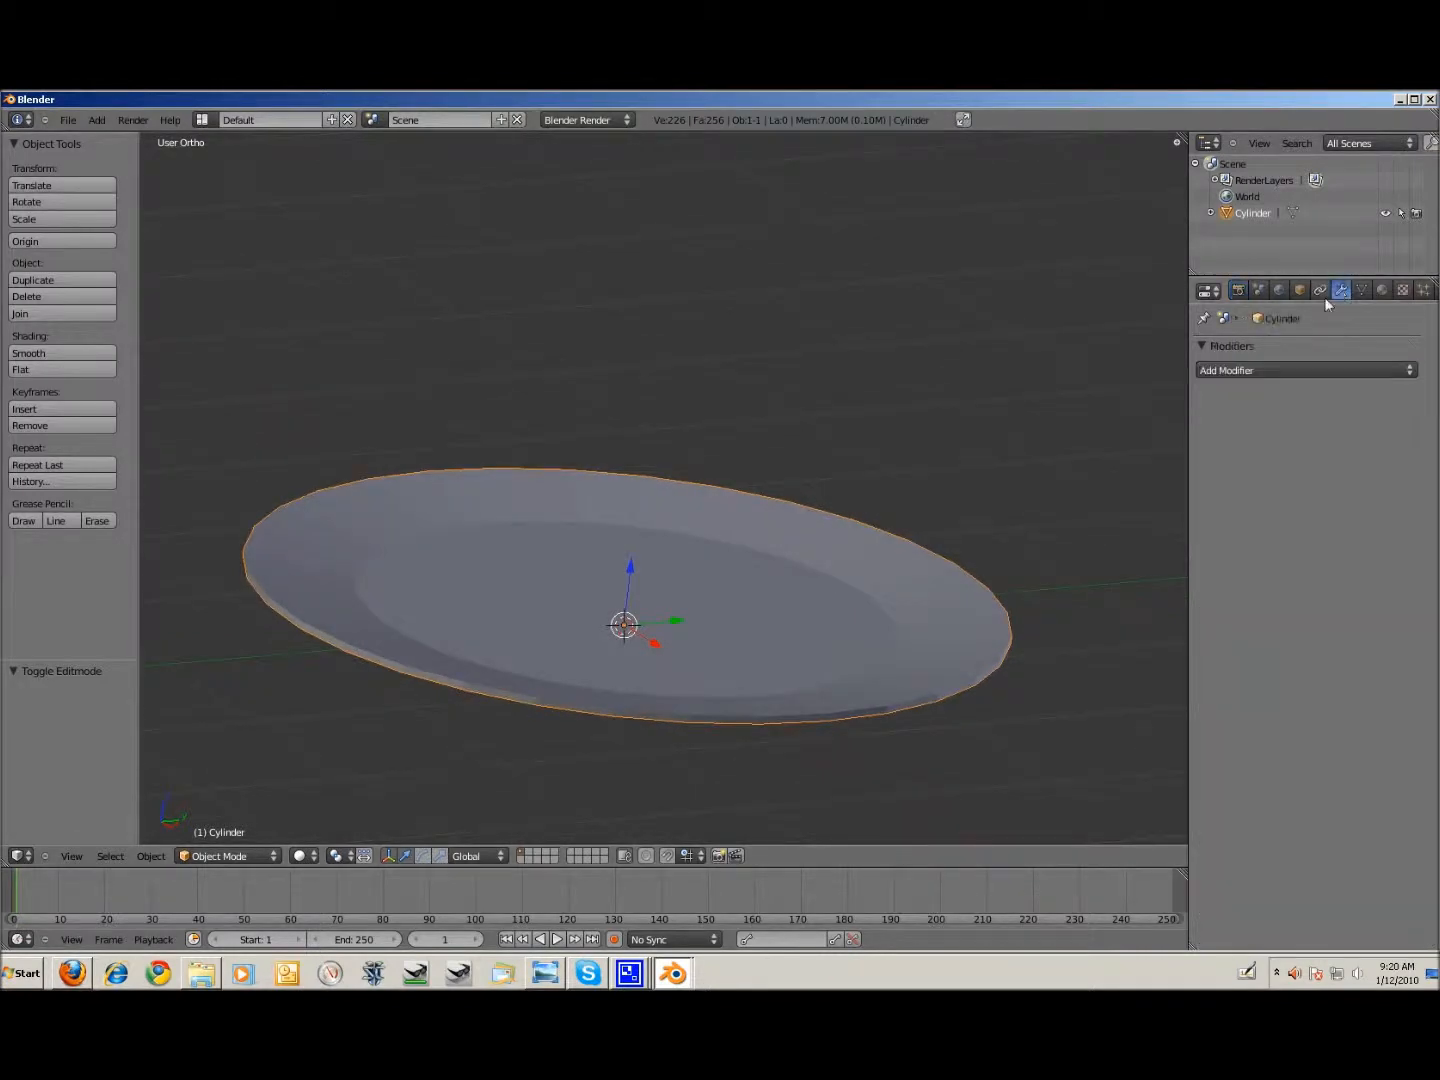
left_click(1264, 371)
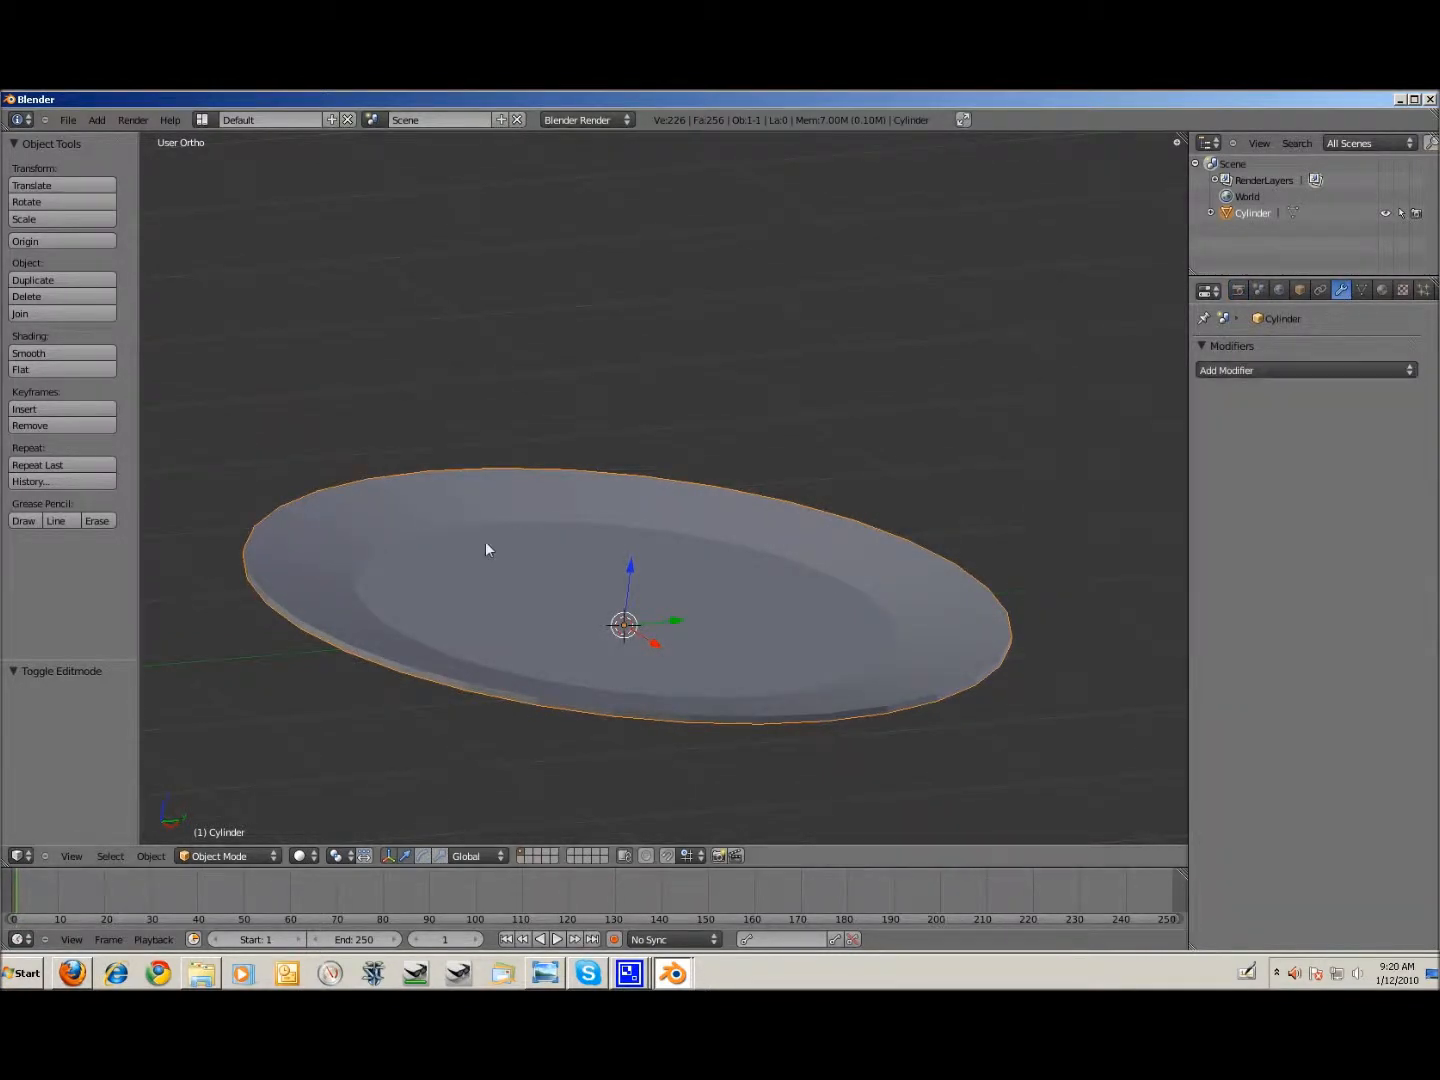
left_click(1260, 370)
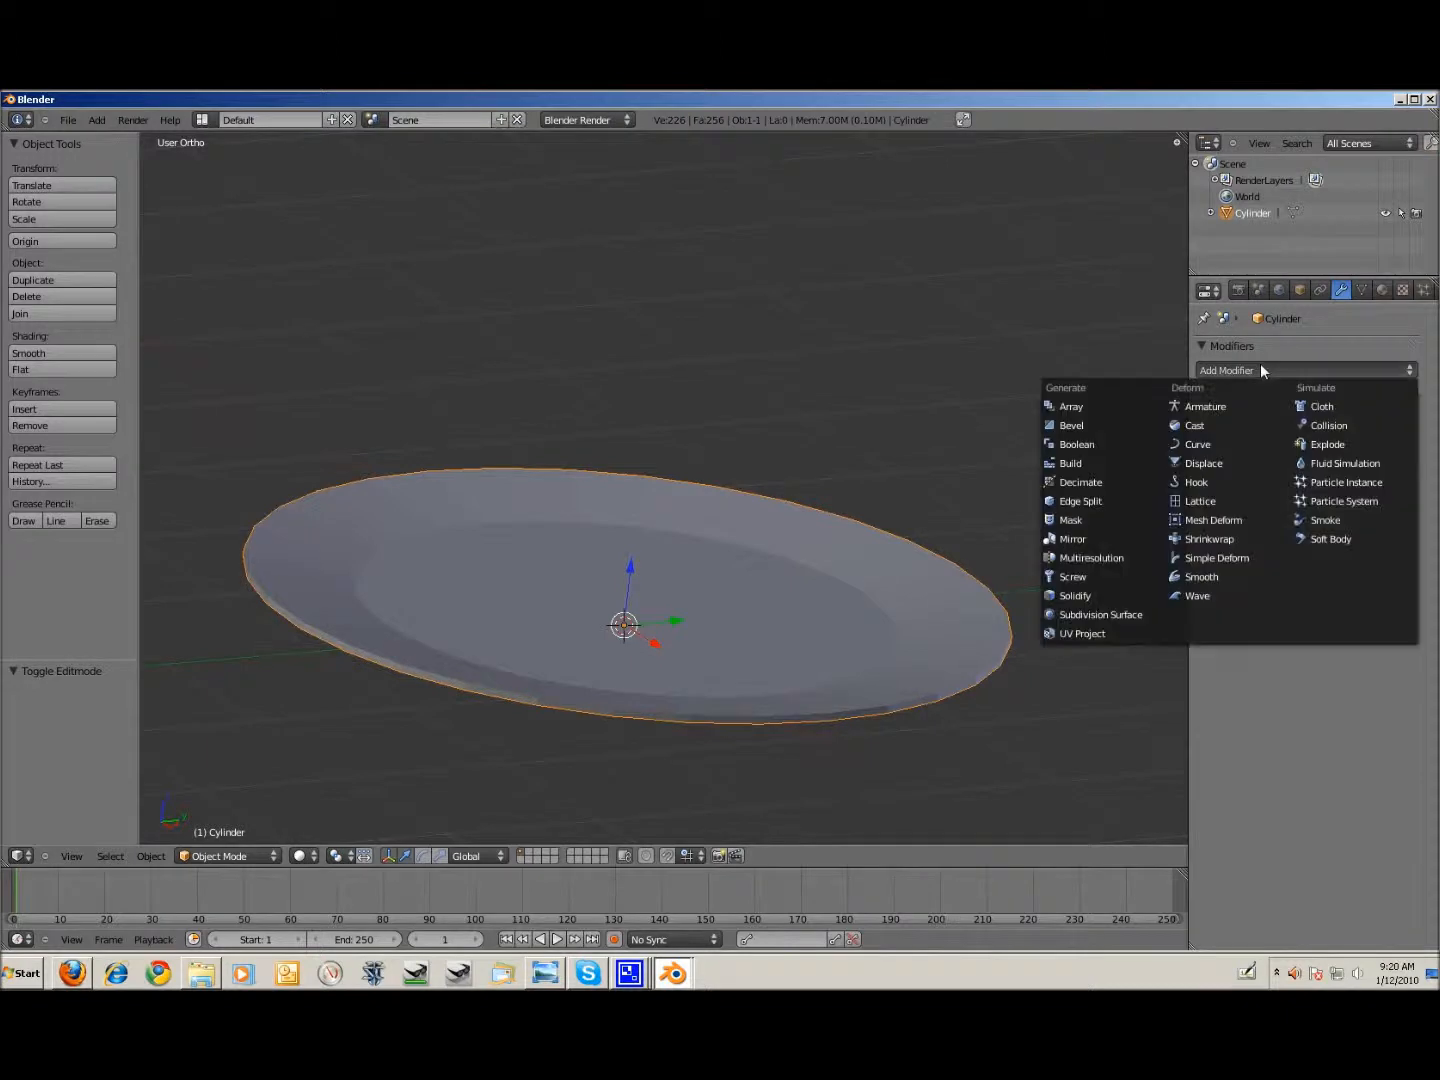
left_click(1110, 428)
left_click(1251, 454)
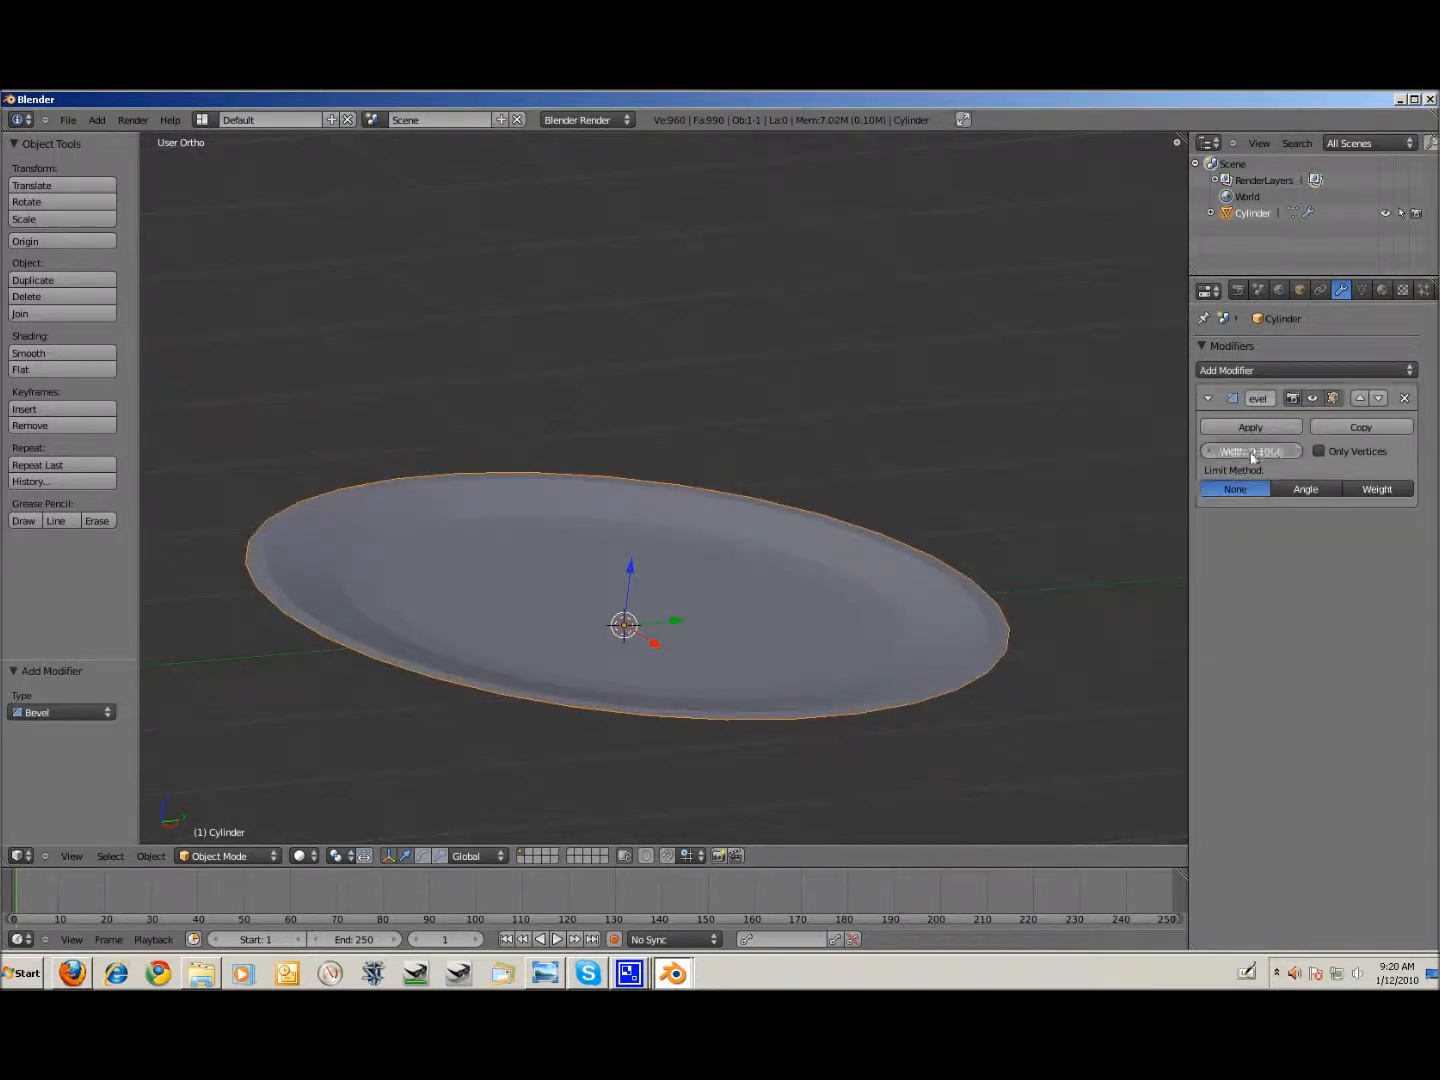
type("0.01")
key("Return")
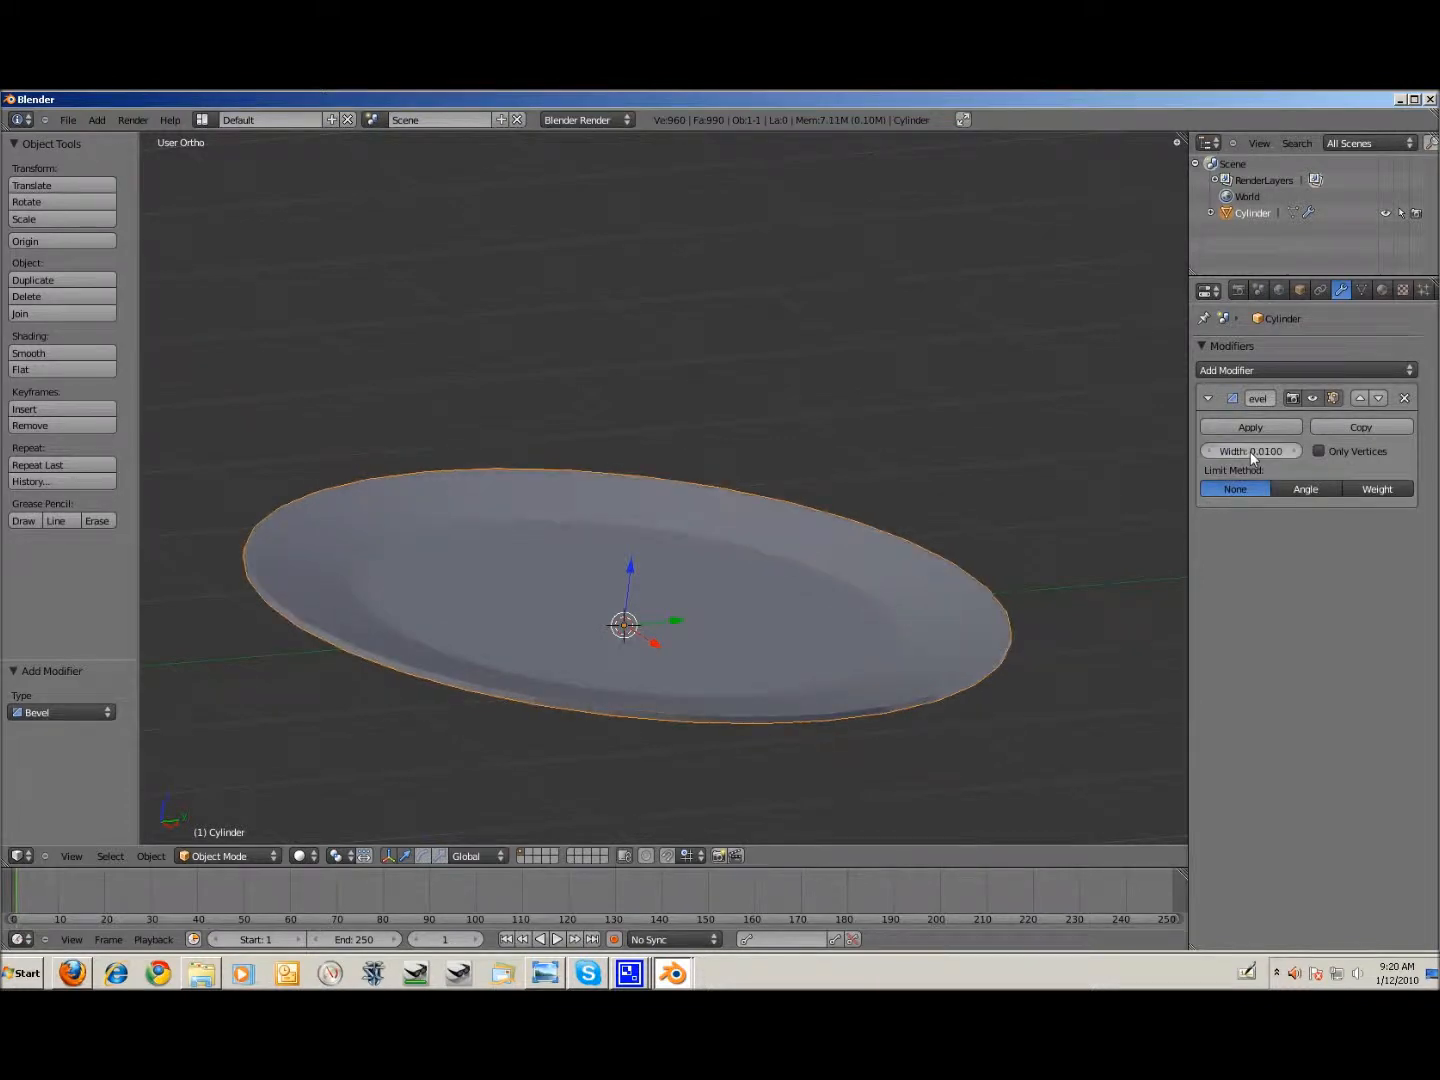
Step: Examine the bevel along the plate's outer rim up close, and inspect the whole plate from above
scroll(649, 688, "up", 4)
middle_click_drag(509, 655, 1103, 534, "shift")
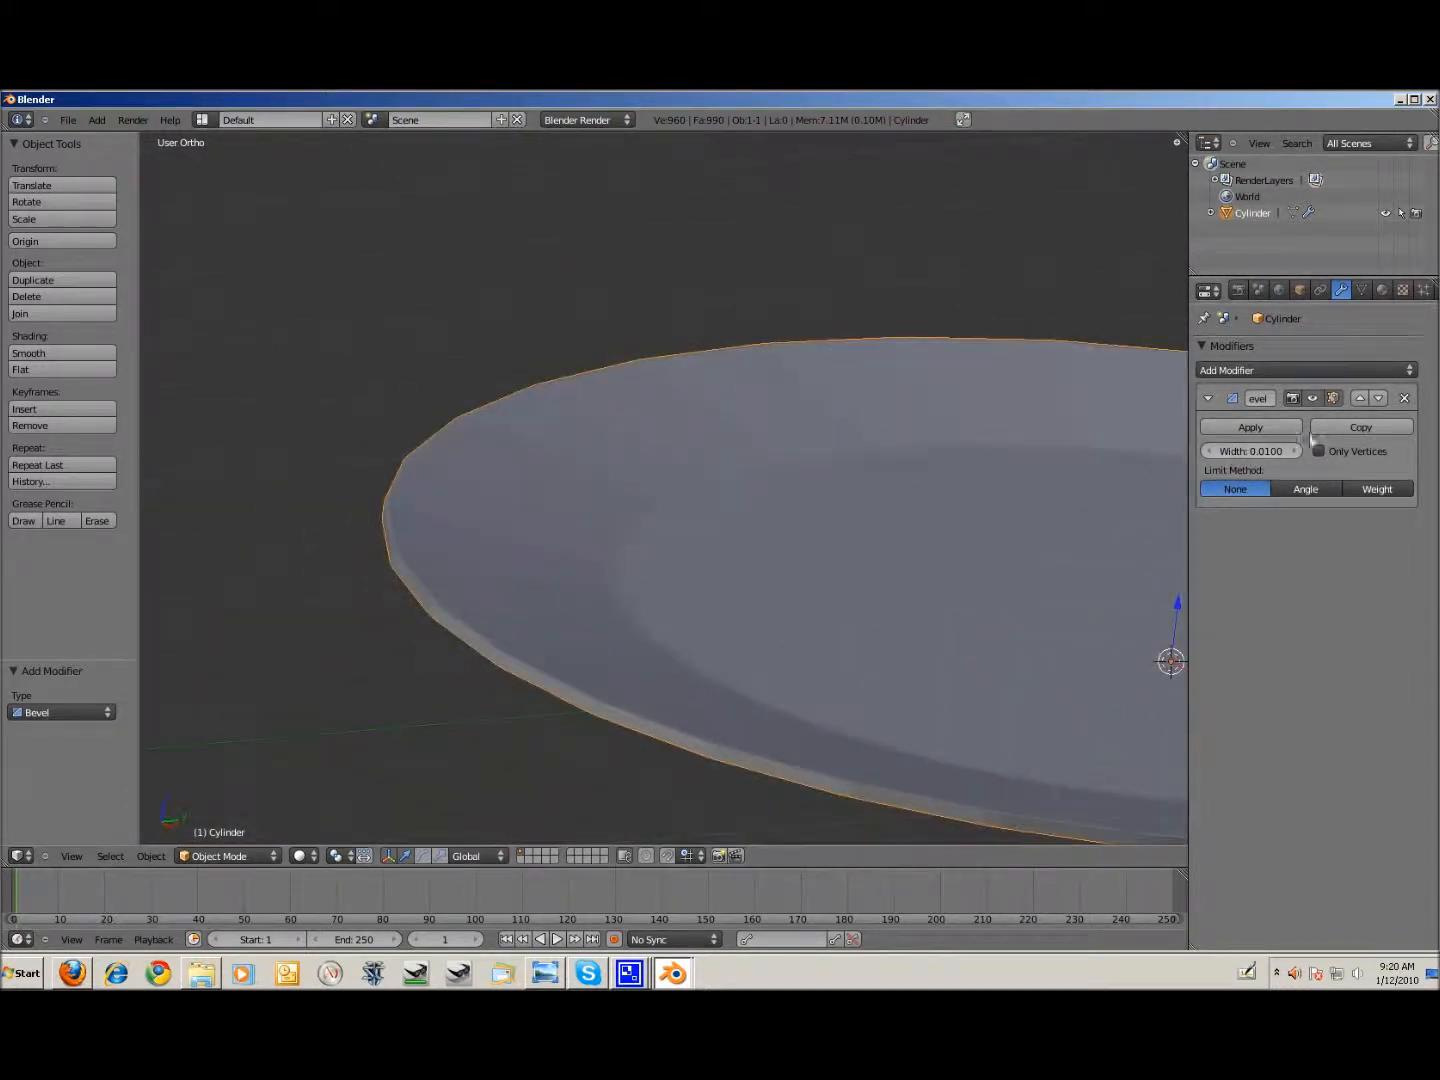
scroll(683, 666, "up", 3)
middle_click_drag(448, 541, 681, 445, "shift")
scroll(539, 585, "up", 4)
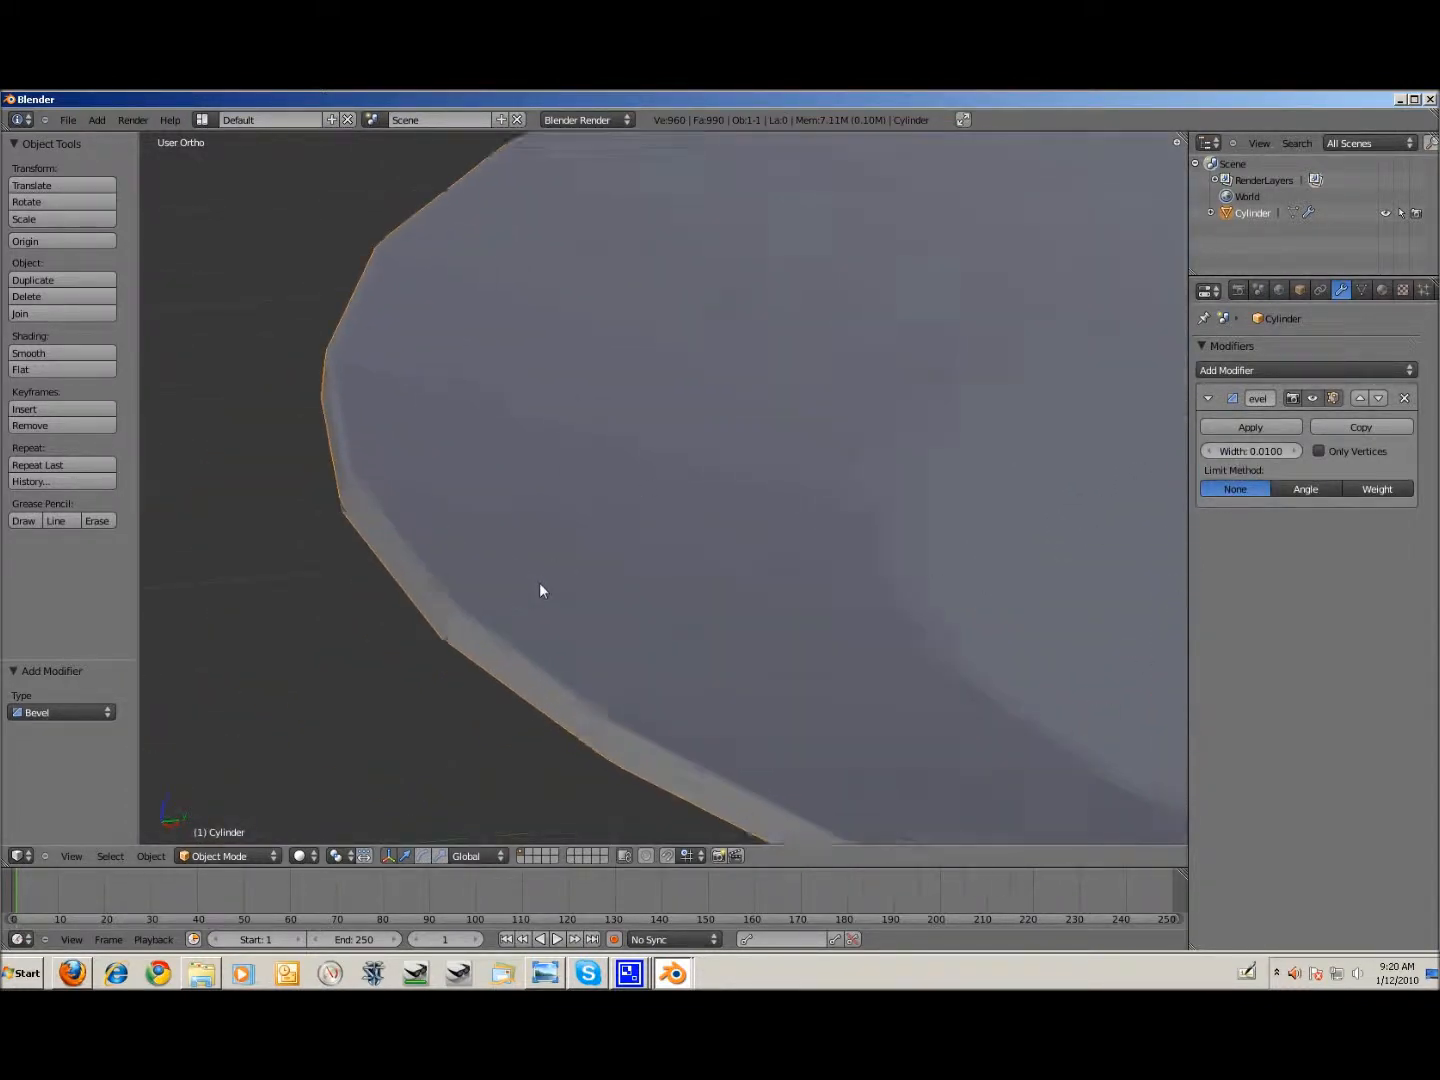
middle_click_drag(431, 598, 634, 474, "shift")
scroll(607, 572, "up", 4)
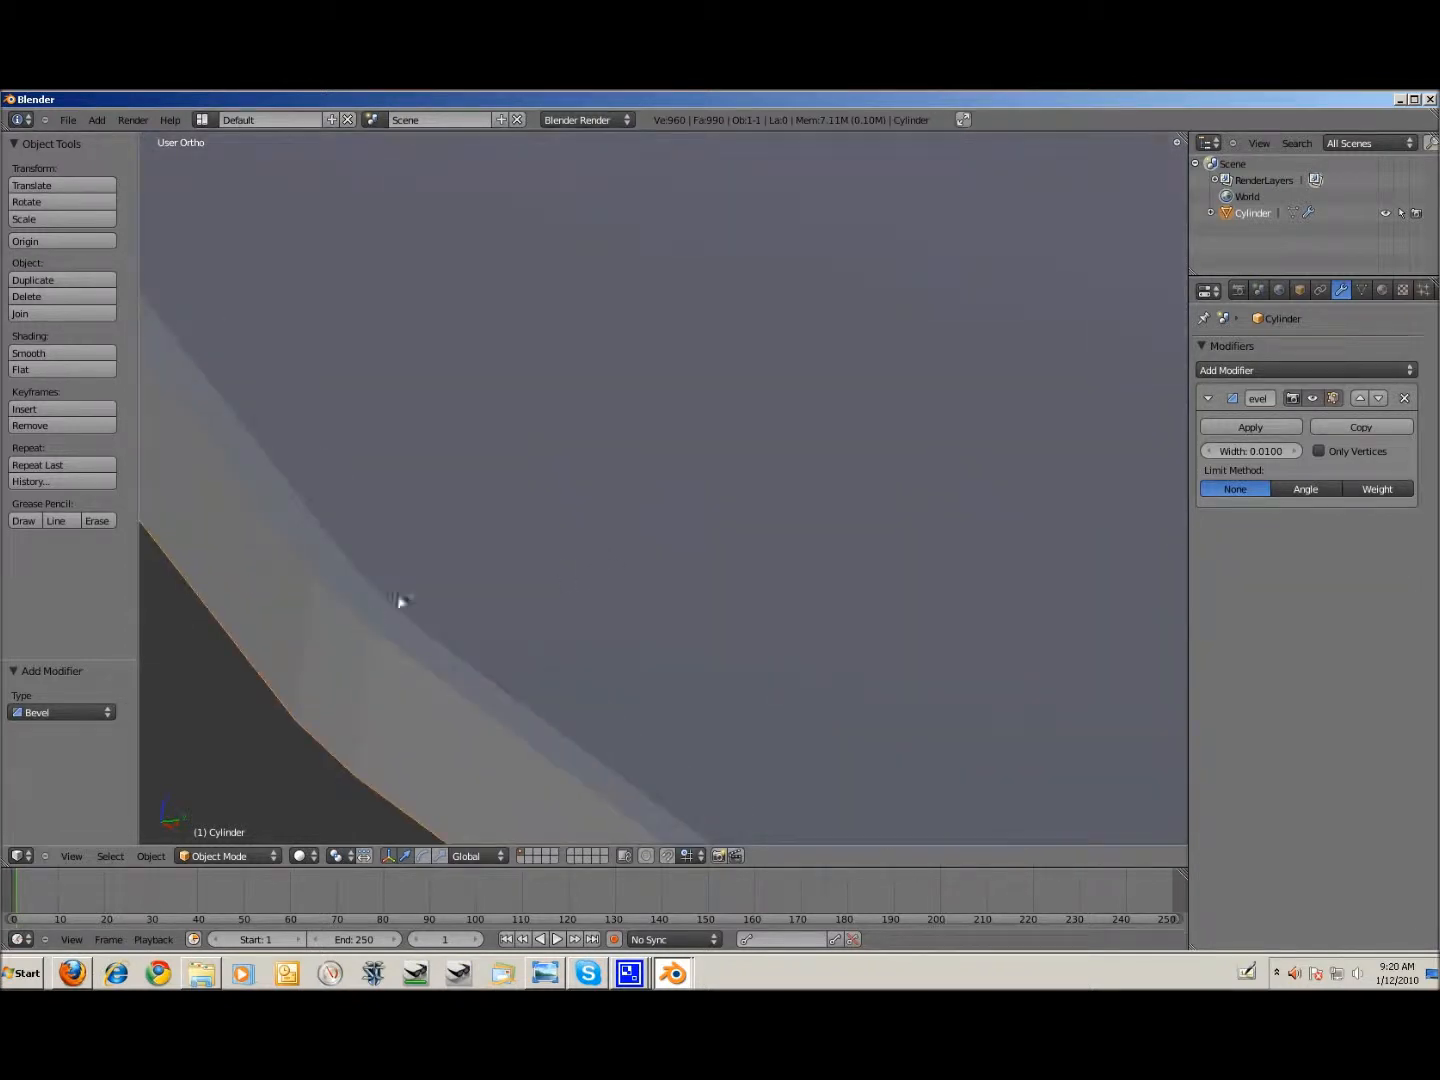
scroll(370, 612, "down", 4)
scroll(791, 411, "down", 3)
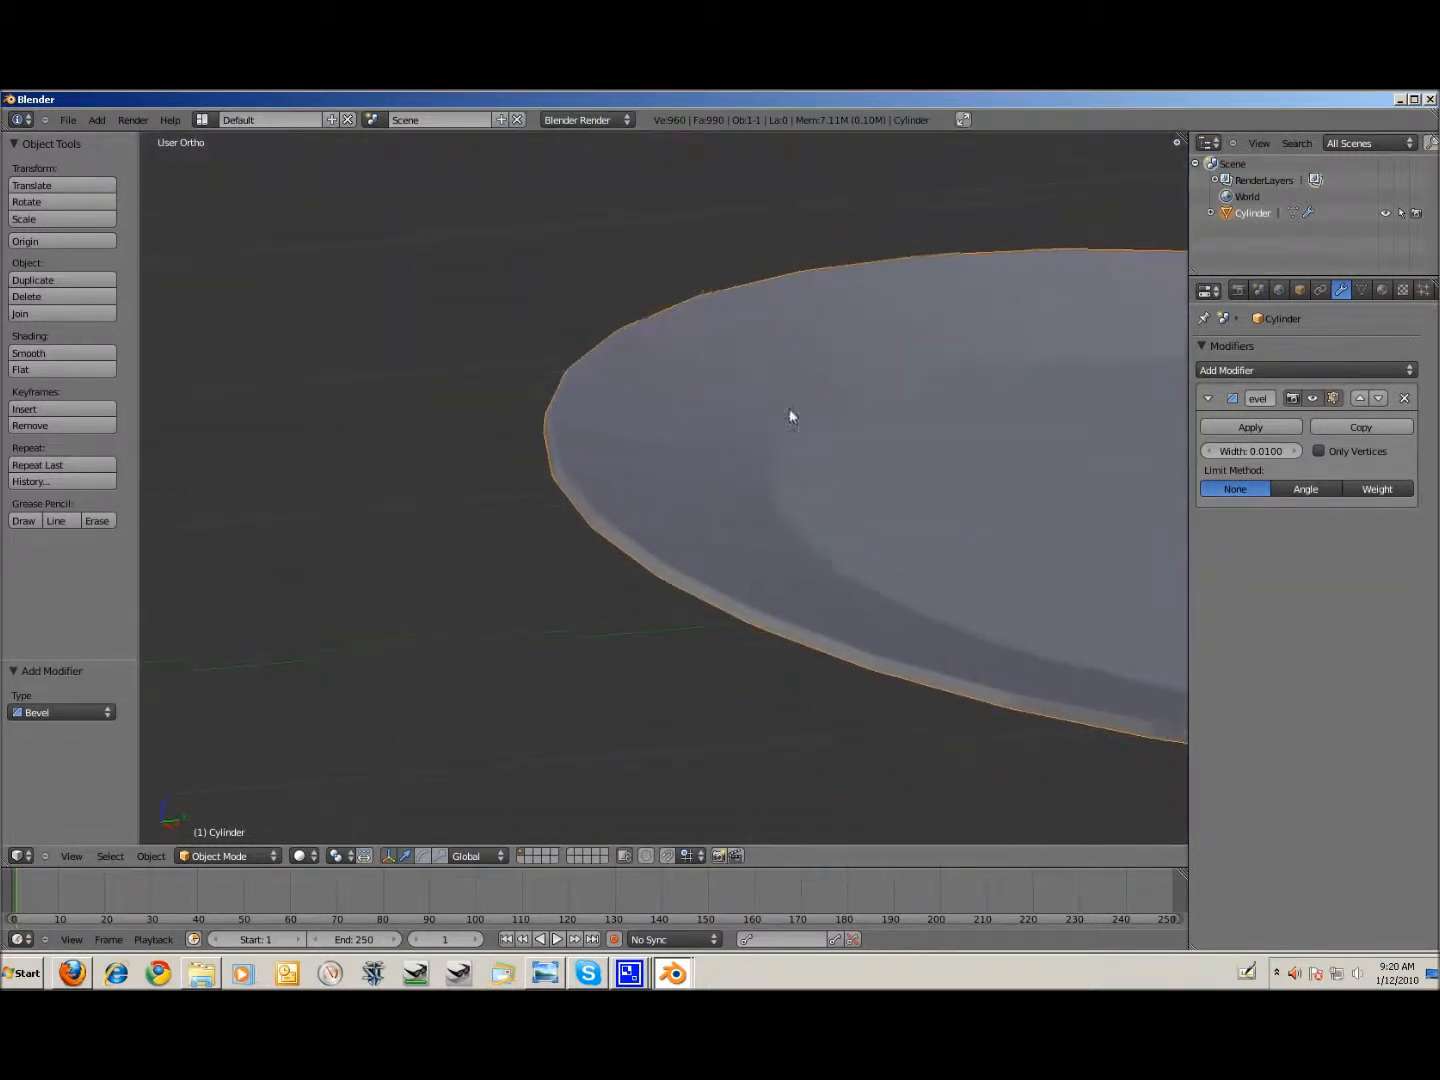
middle_click_drag(791, 411, 363, 505, "shift")
scroll(620, 468, "down", 3)
middle_click_drag(623, 473, 1028, 553)
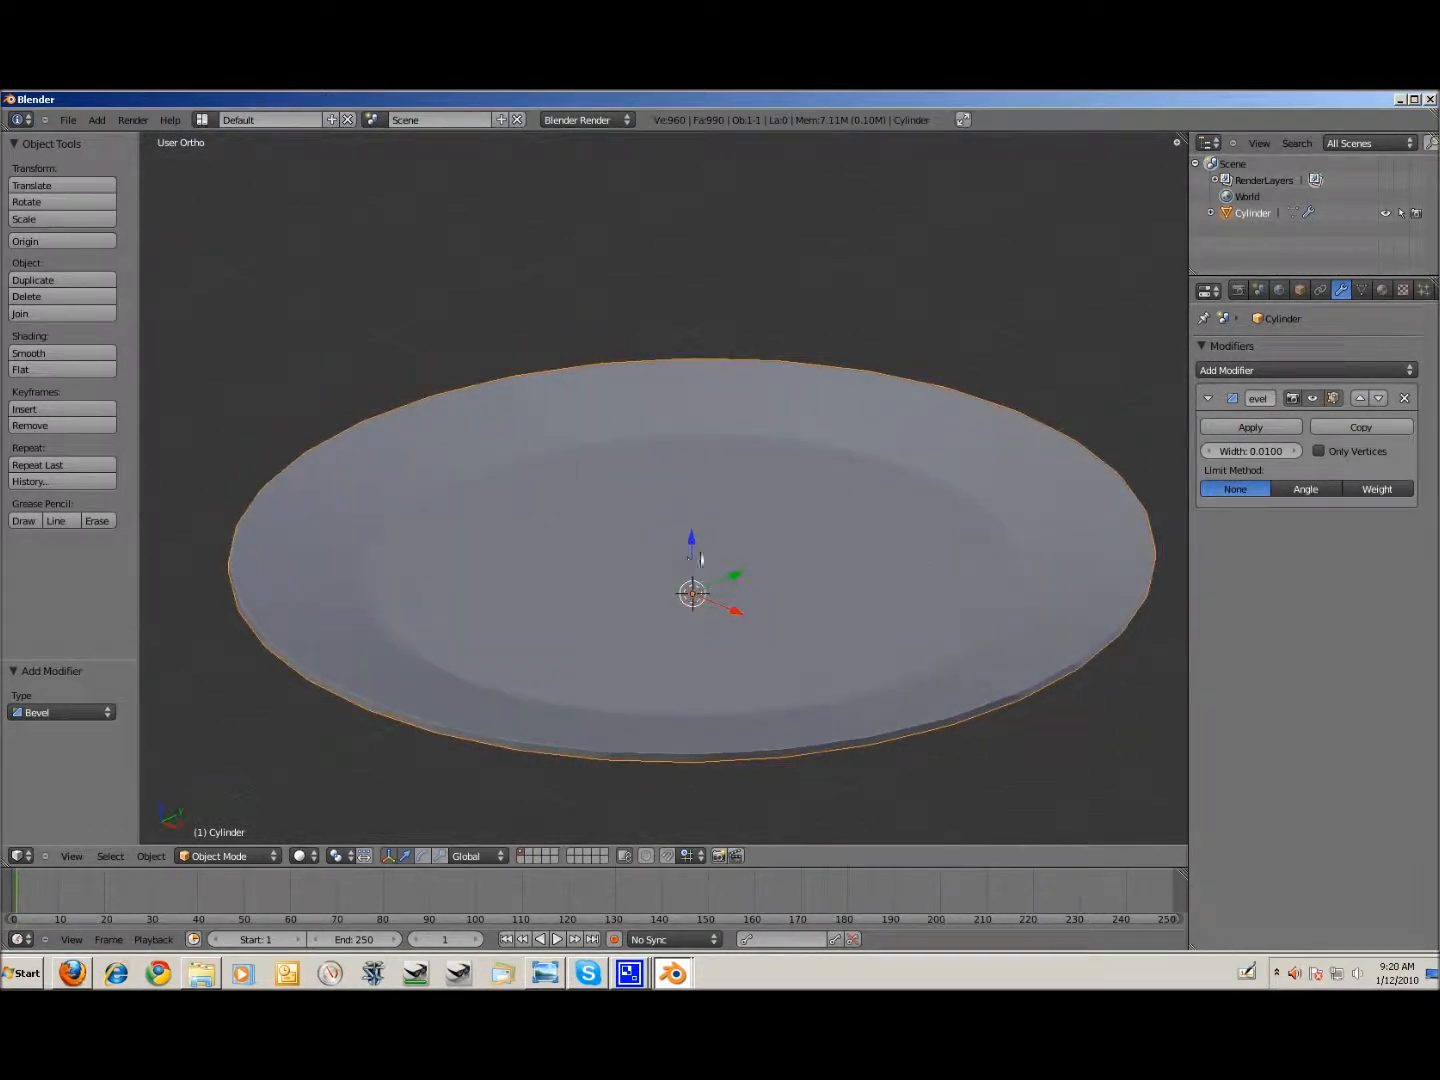
scroll(812, 509, "down", 2)
left_click(422, 121)
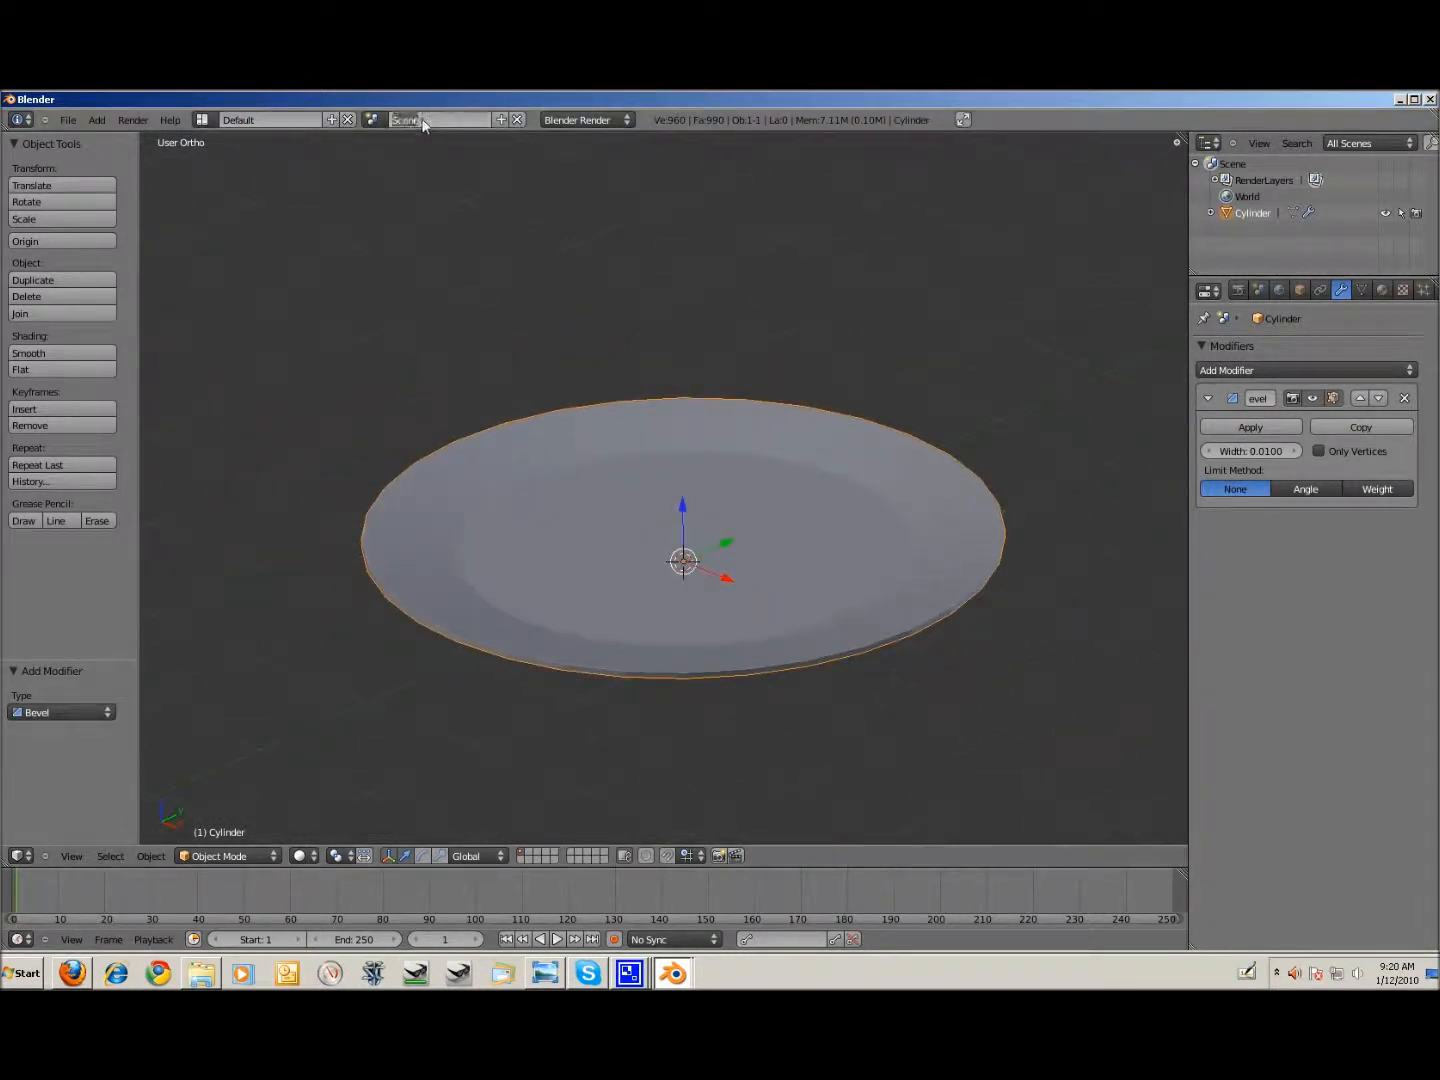
key("Escape")
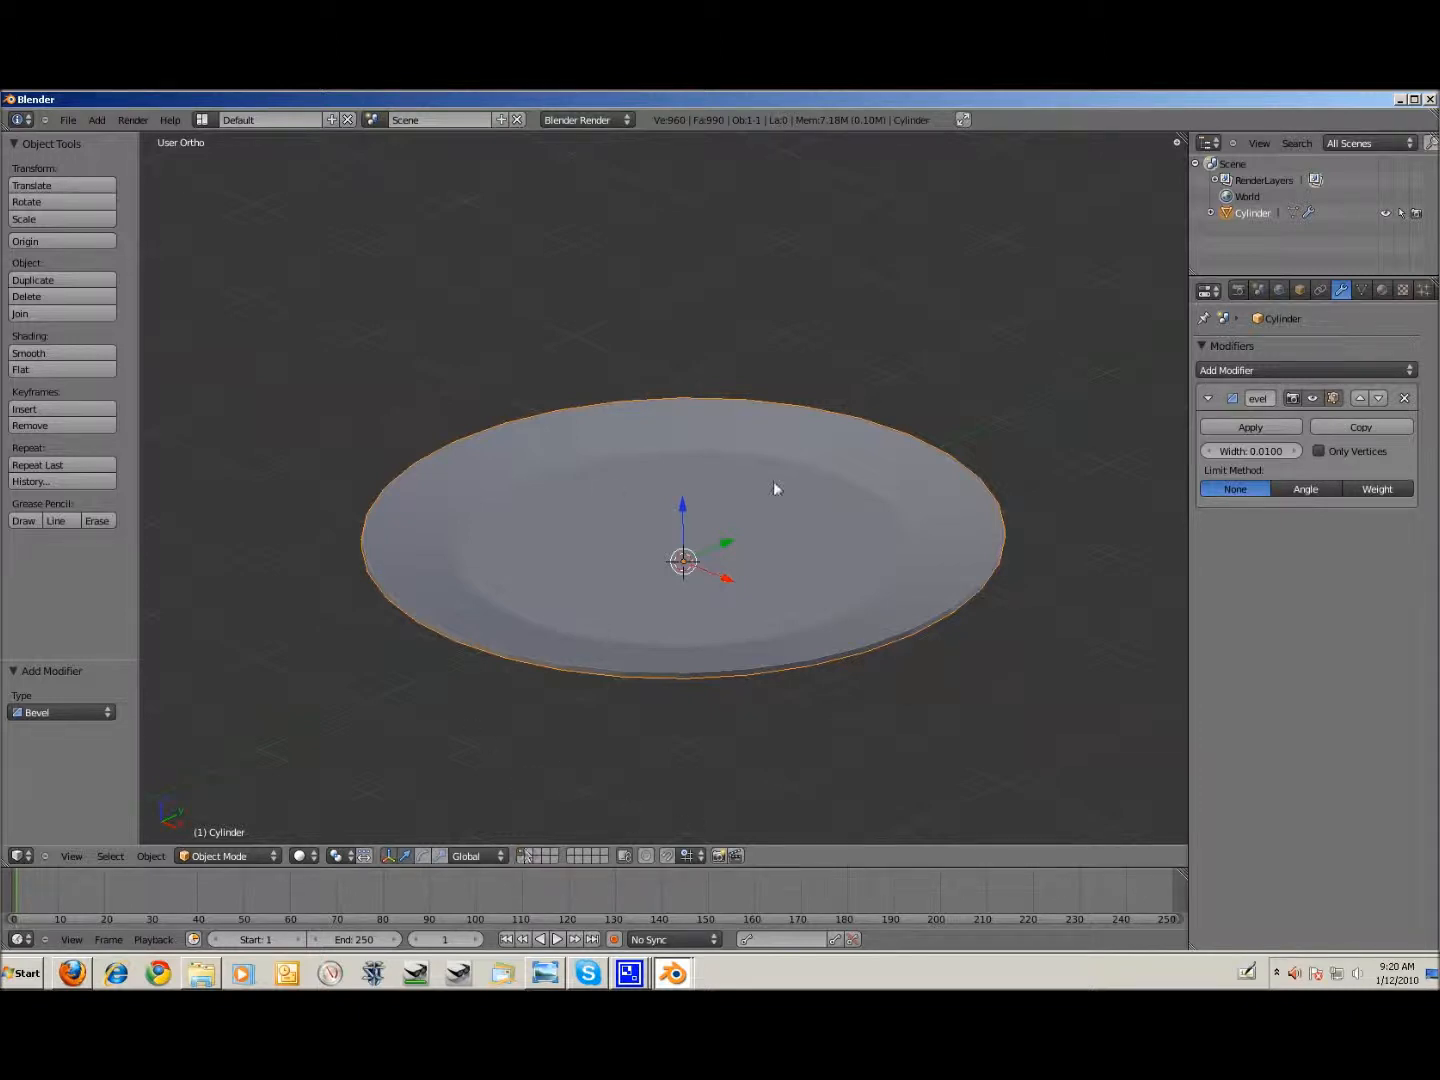
left_click(527, 855)
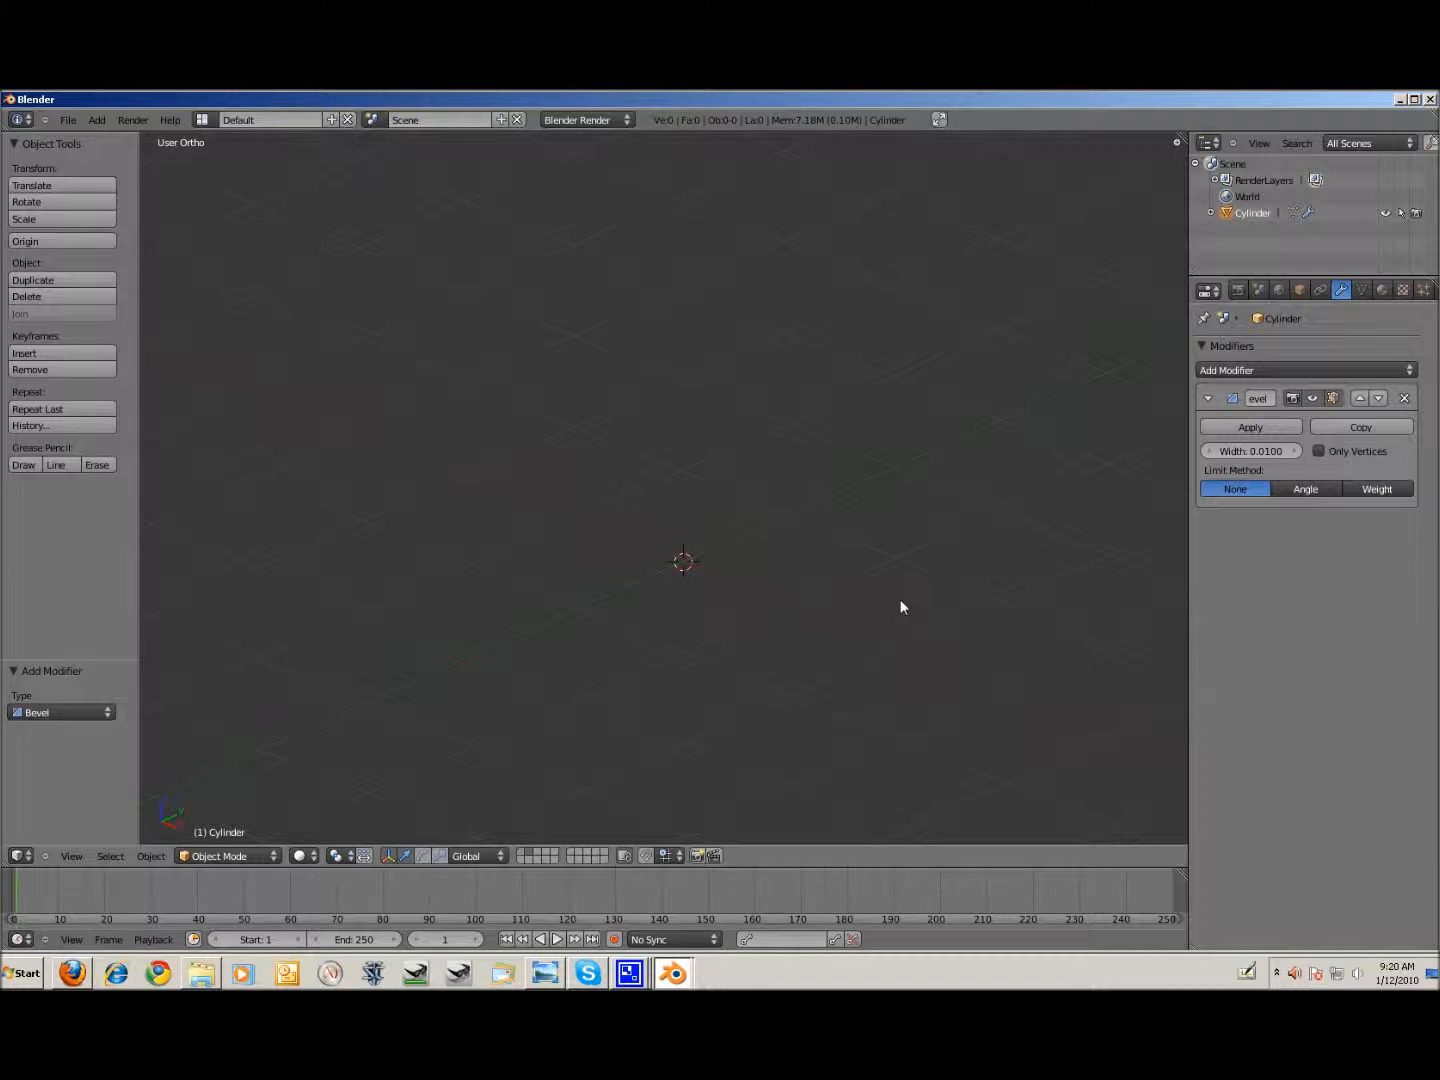
left_click(526, 855)
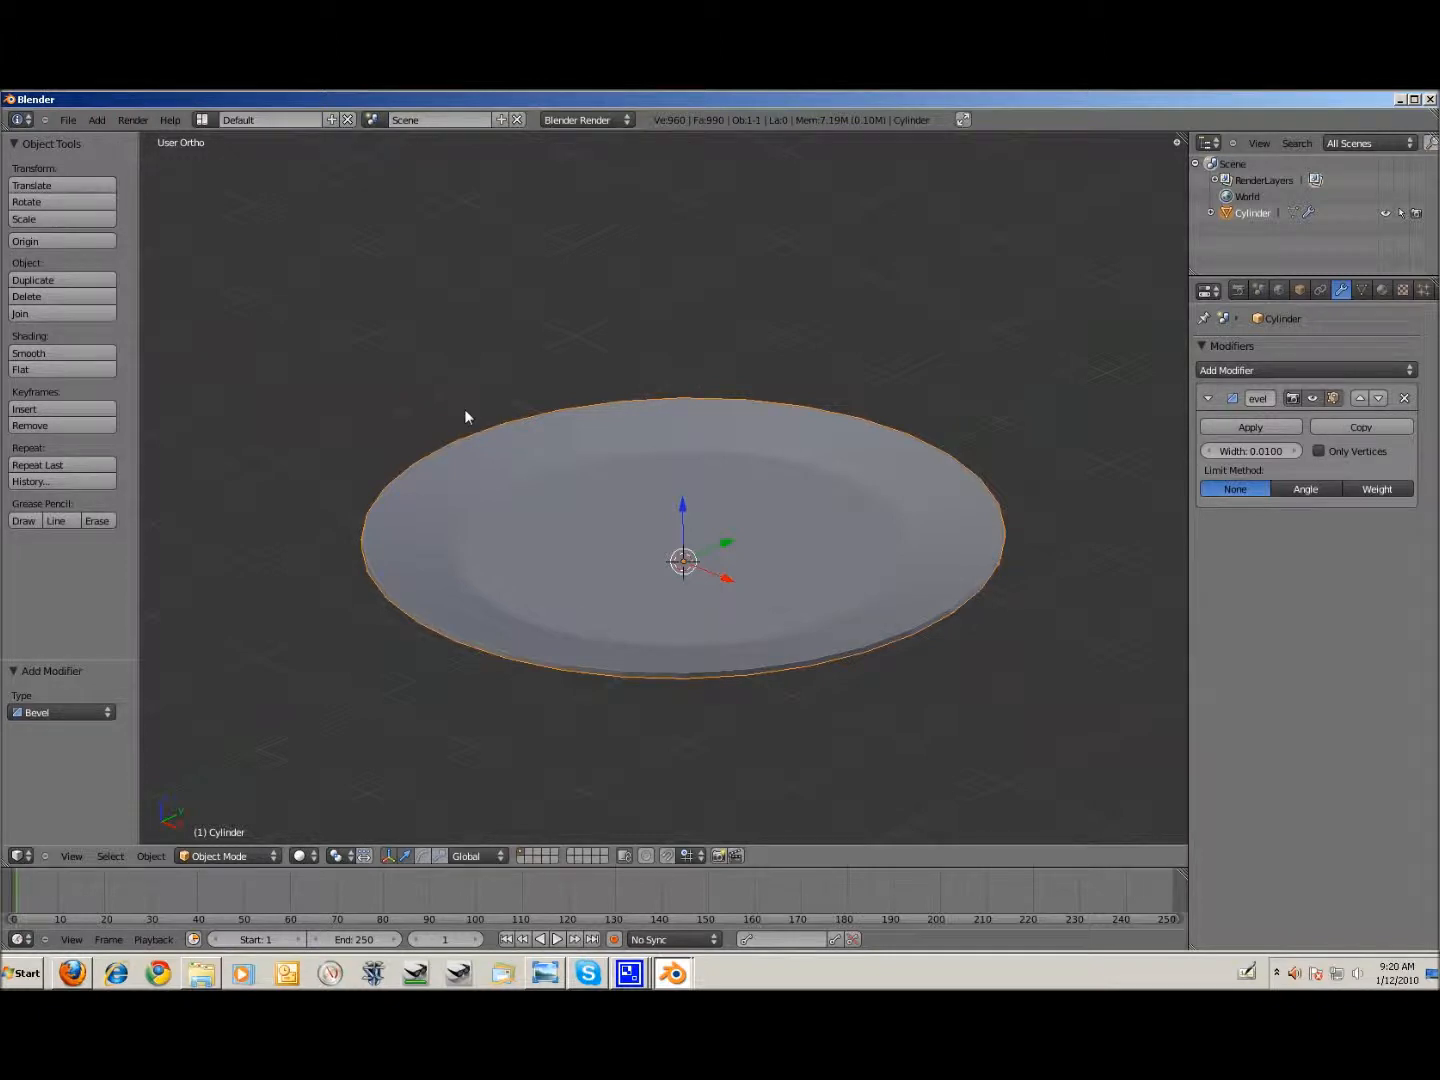
middle_click_drag(463, 408, 836, 454)
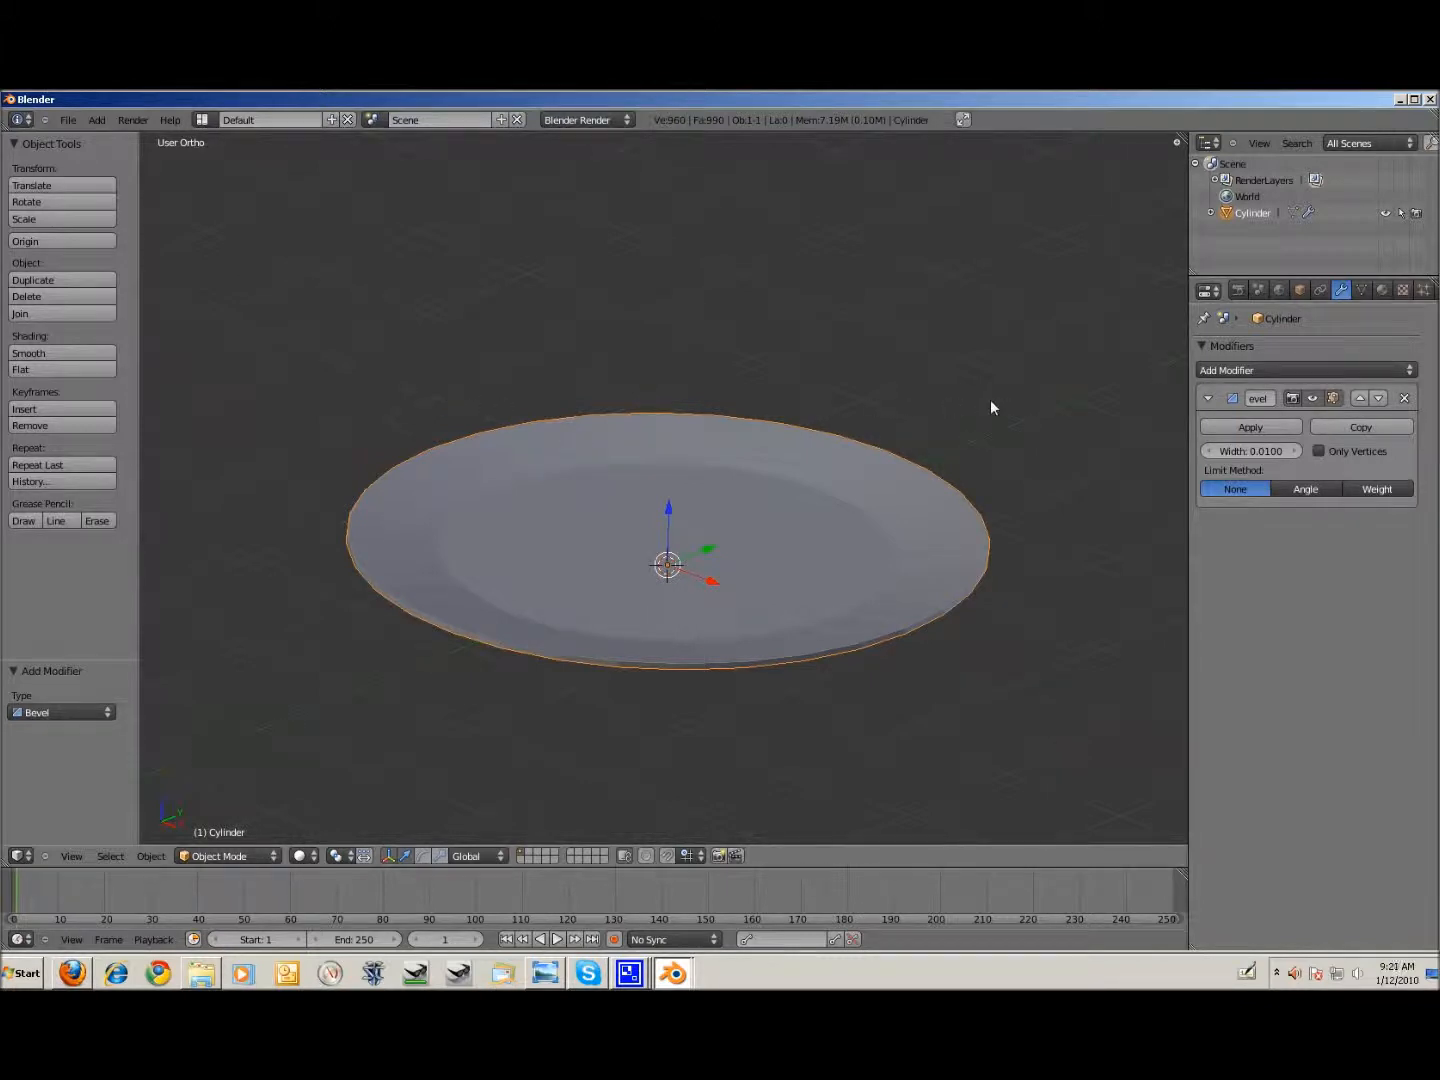
scroll(713, 510, "down", 1)
scroll(679, 475, "up", 1)
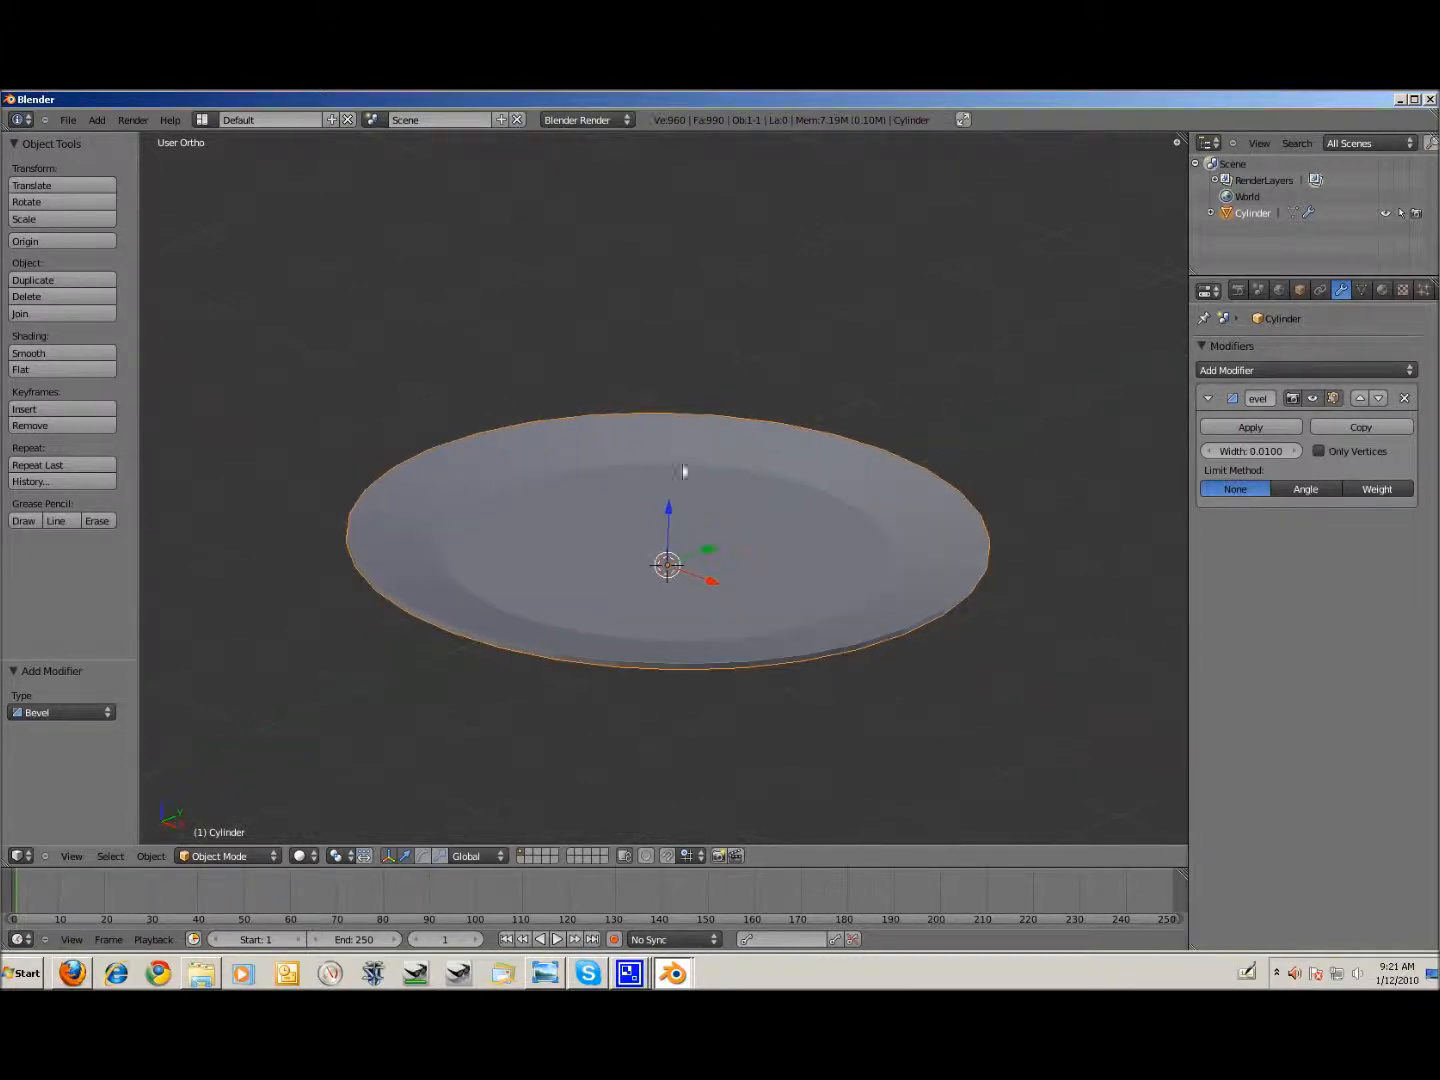
Step: Rename the scene to Plate and save the project as DinerTable002V3.blend
left_click(418, 118)
type("Plate")
key("Return")
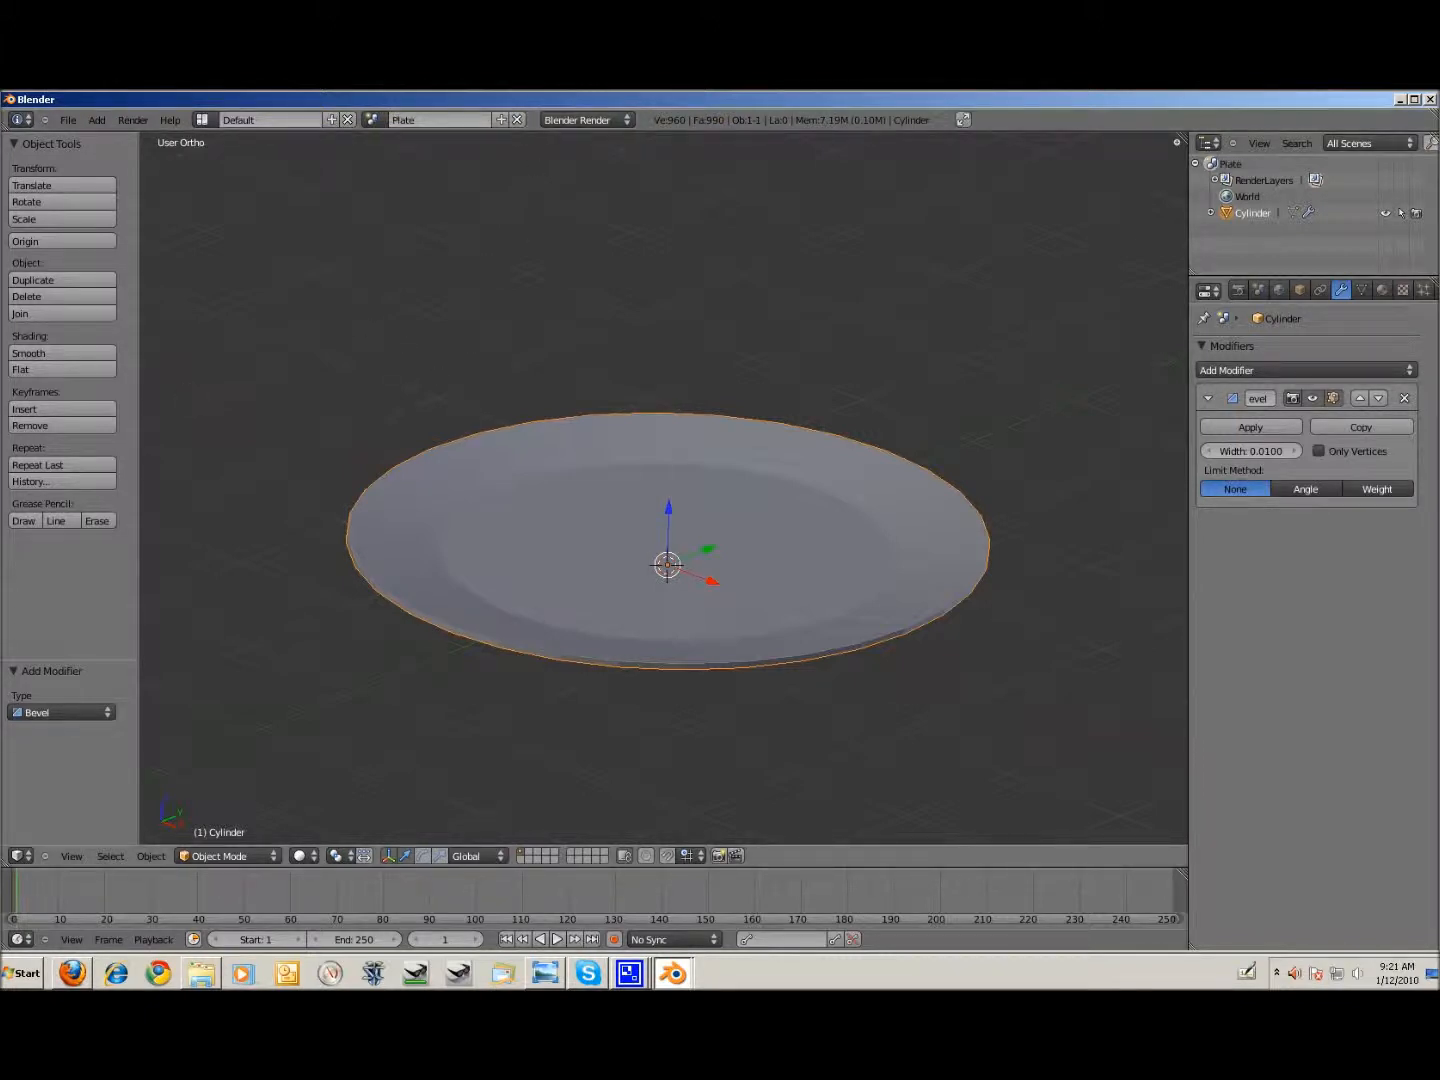
key("ctrl+s")
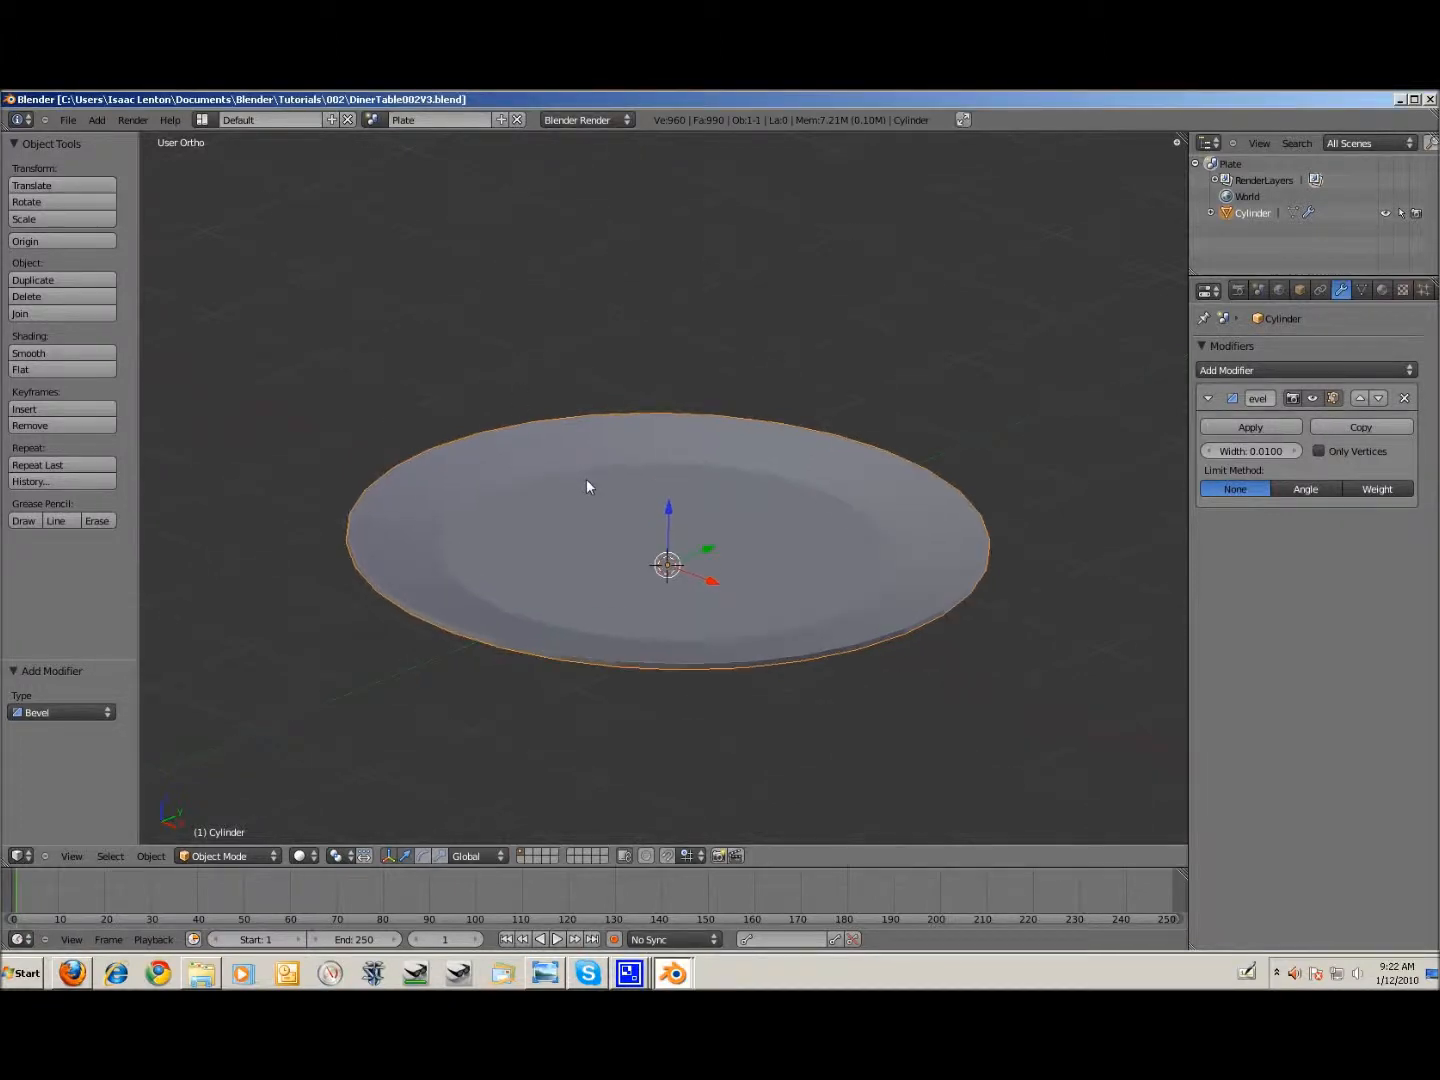
Step: Create a new empty scene and name it Glass
scroll(730, 555, "up", 2, "shift")
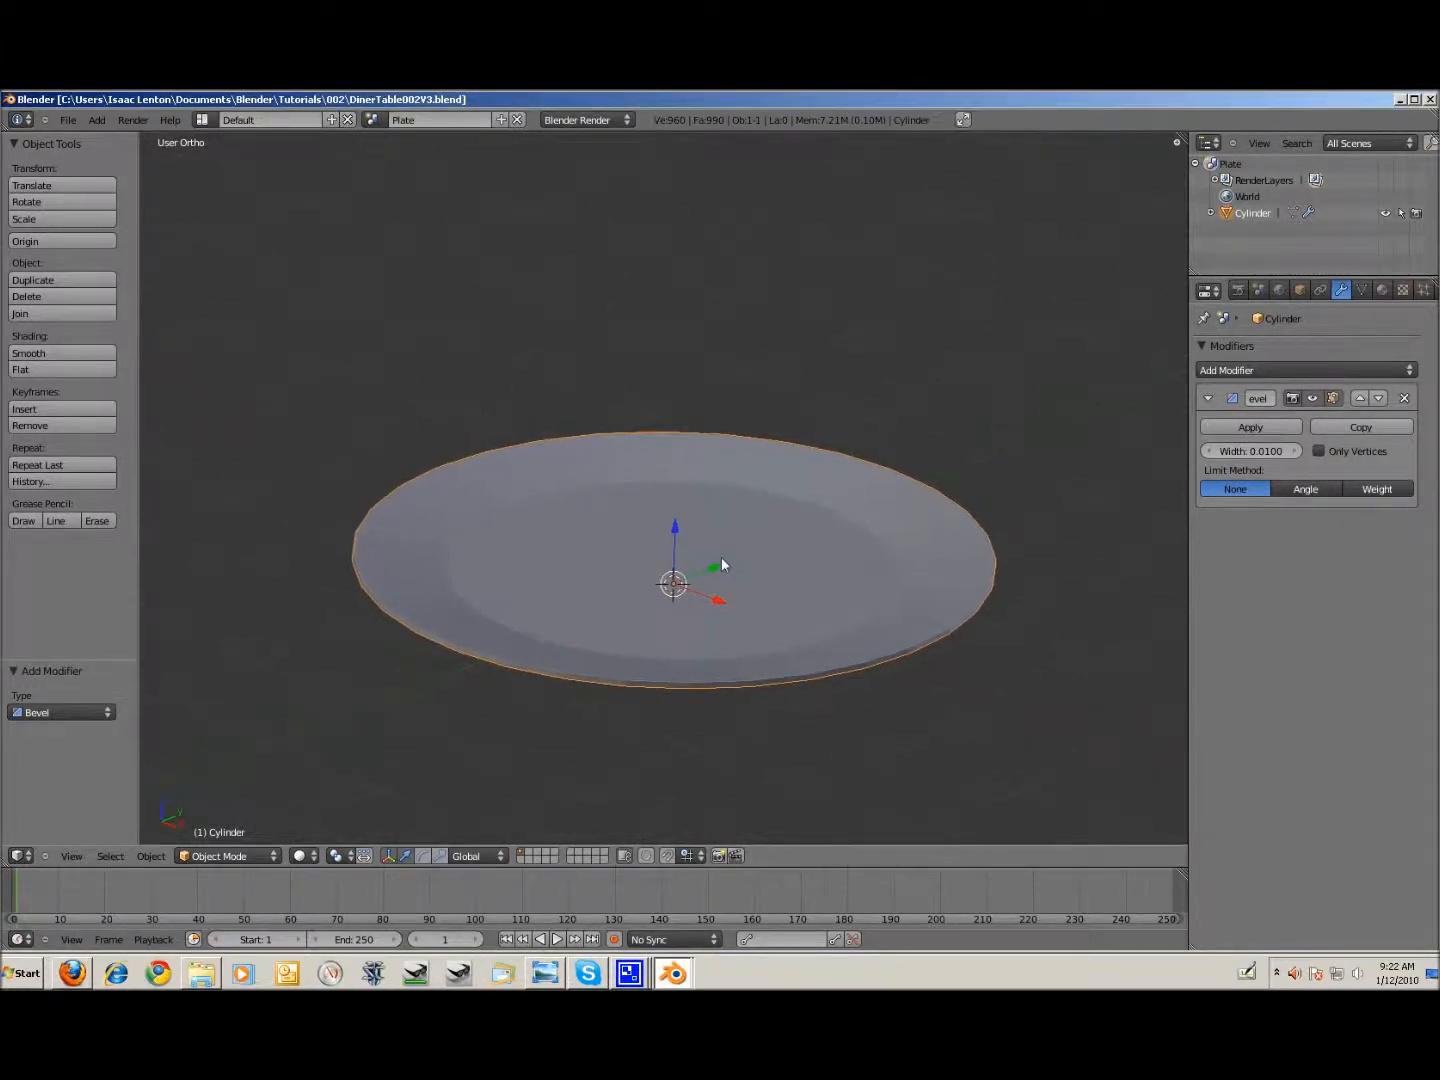
left_click(500, 120)
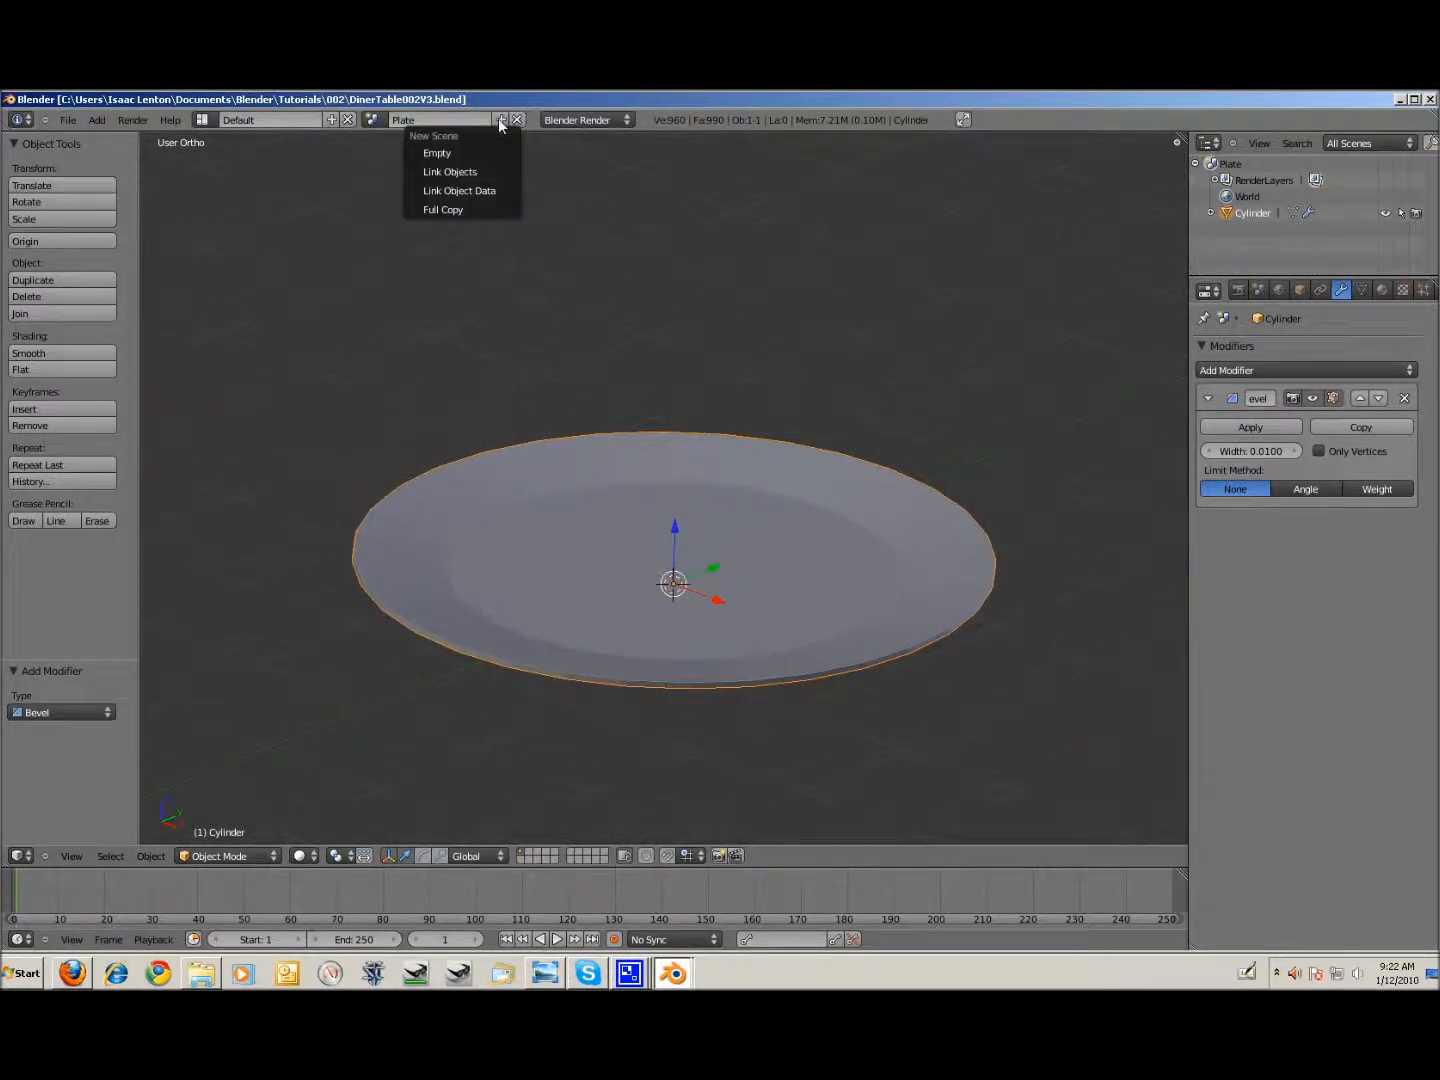
left_click(462, 156)
double_click(443, 123)
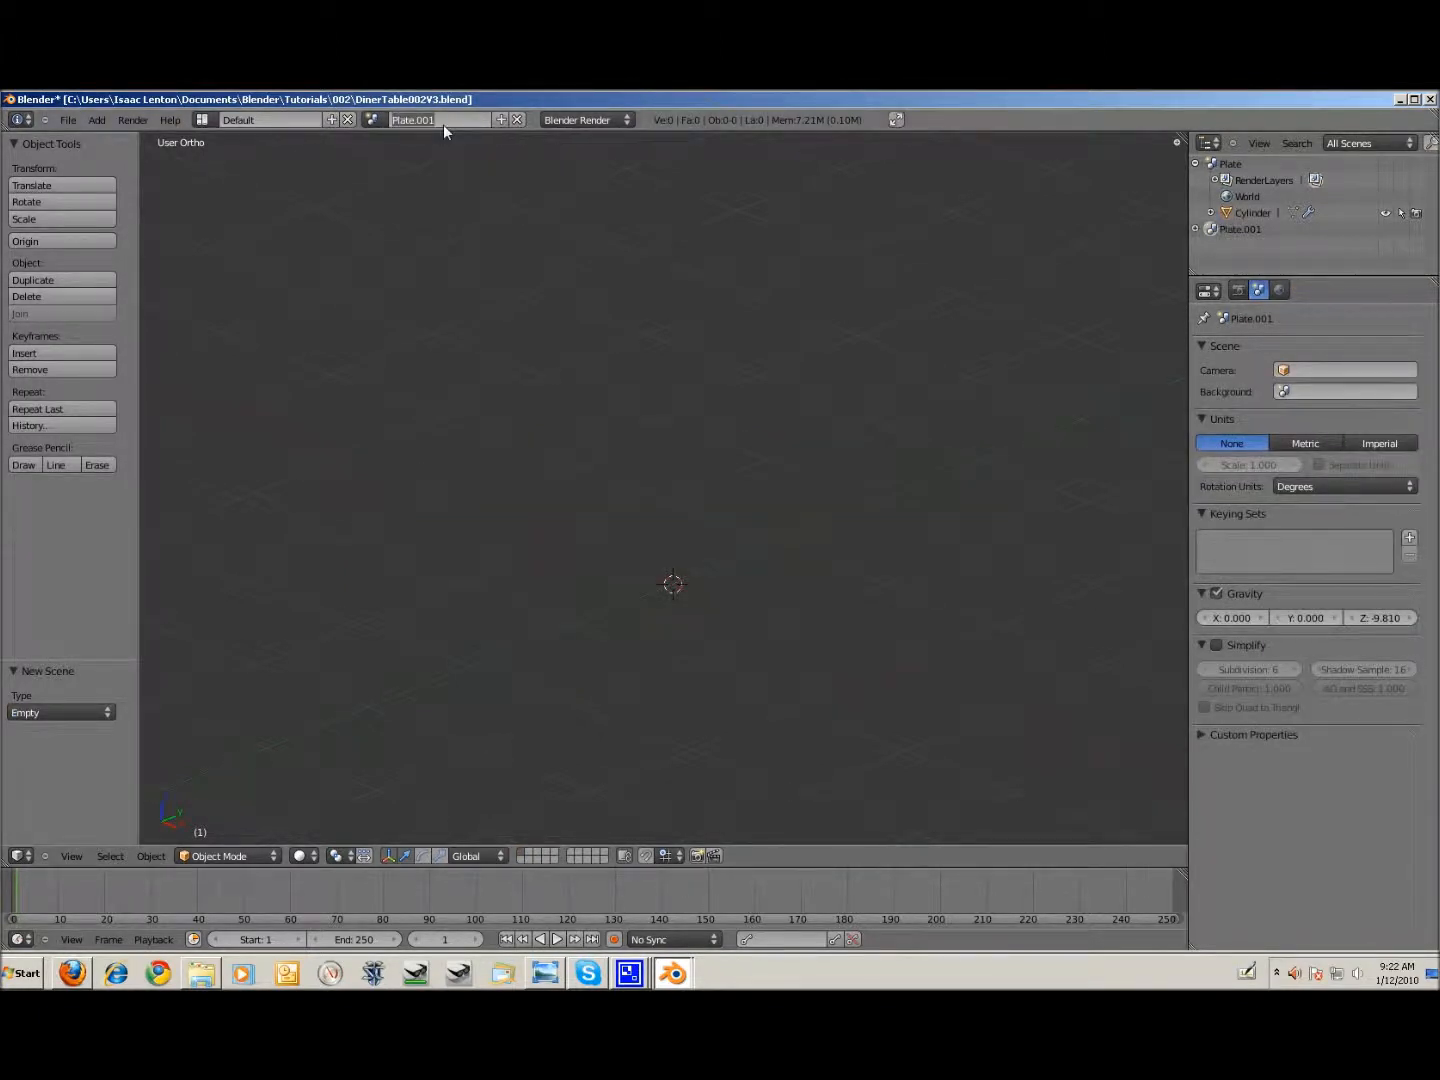
type("Glass")
key("Return")
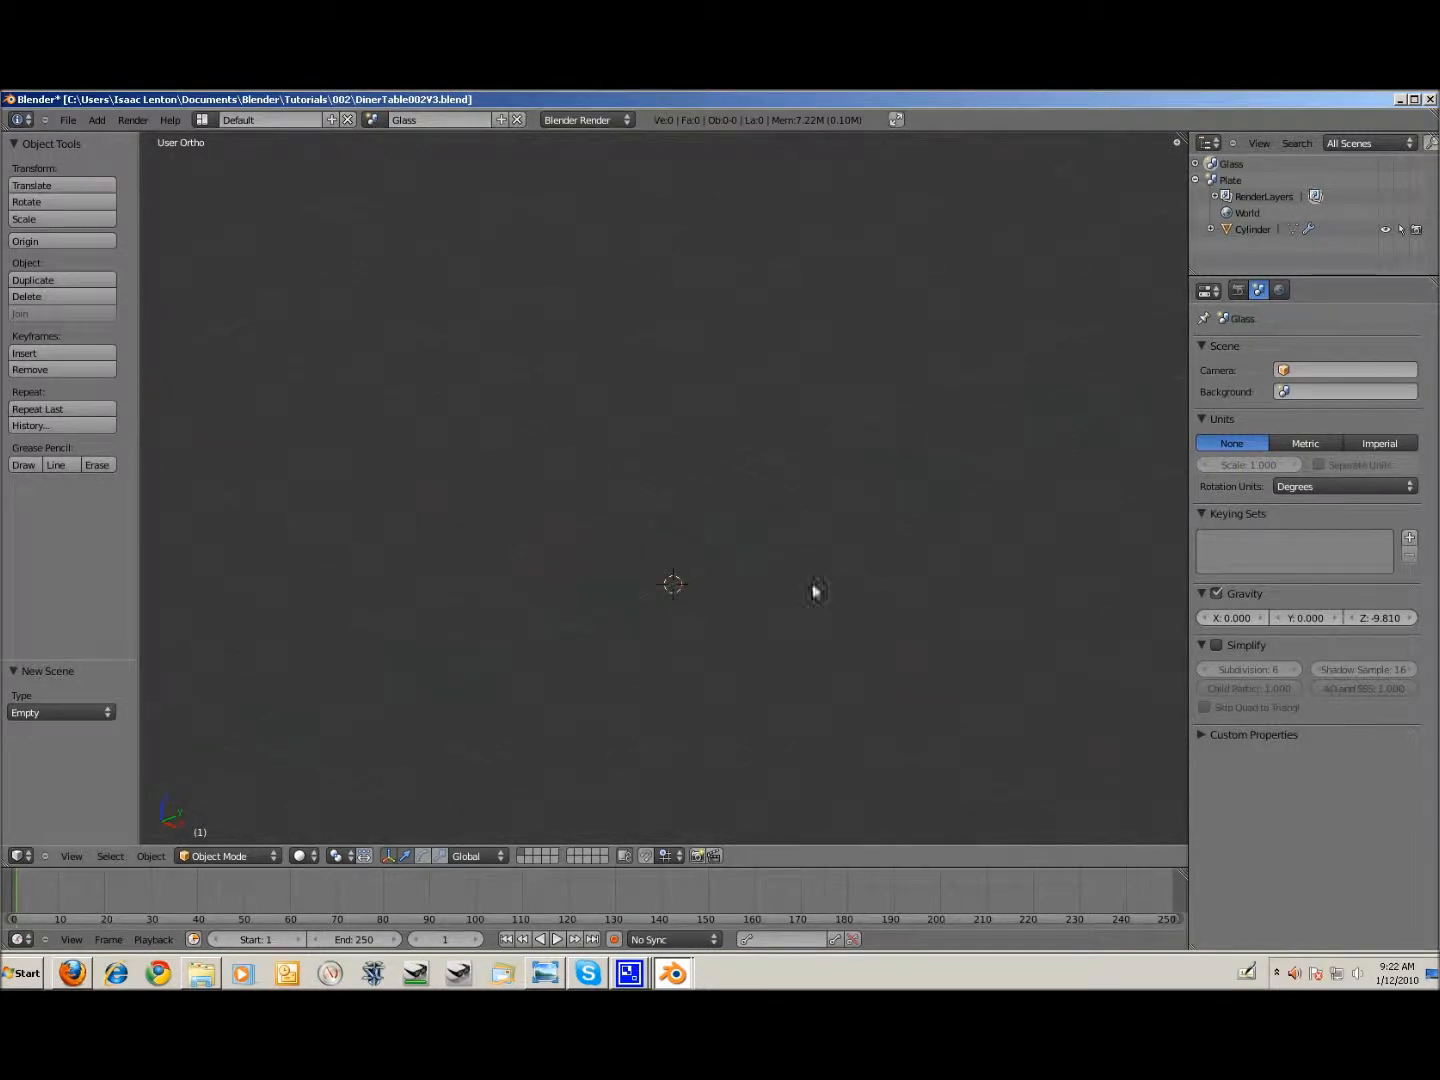
Step: Add a cylinder at the origin of the Glass scene and enter mesh editing in front view
key("space")
type("cyl")
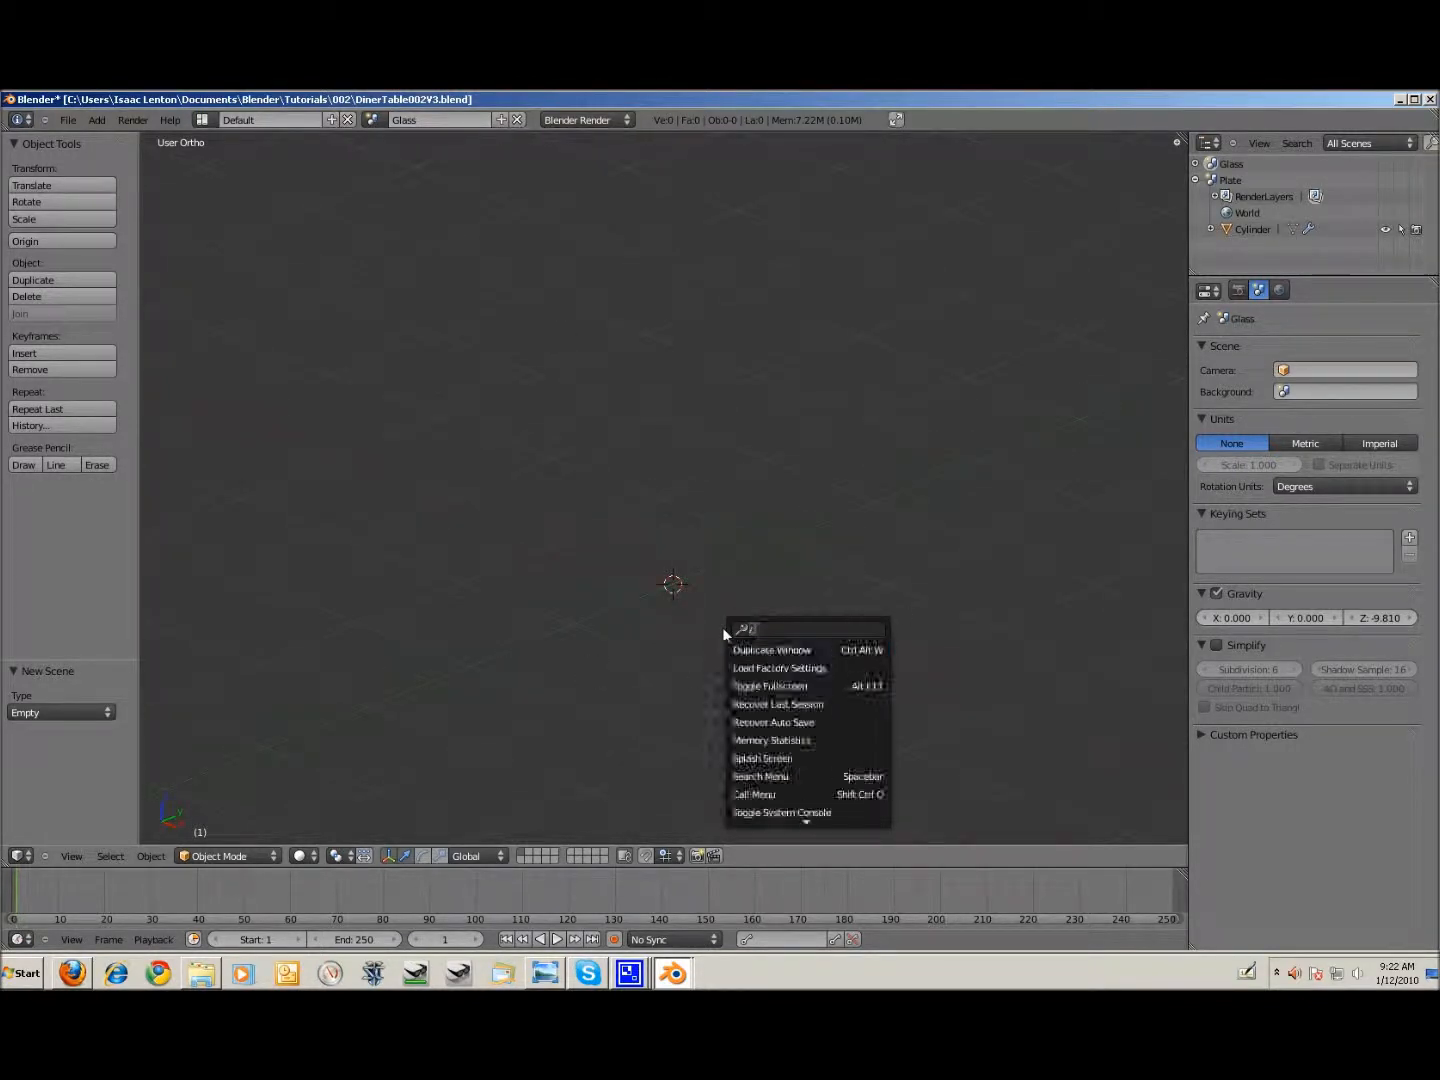
key("Return")
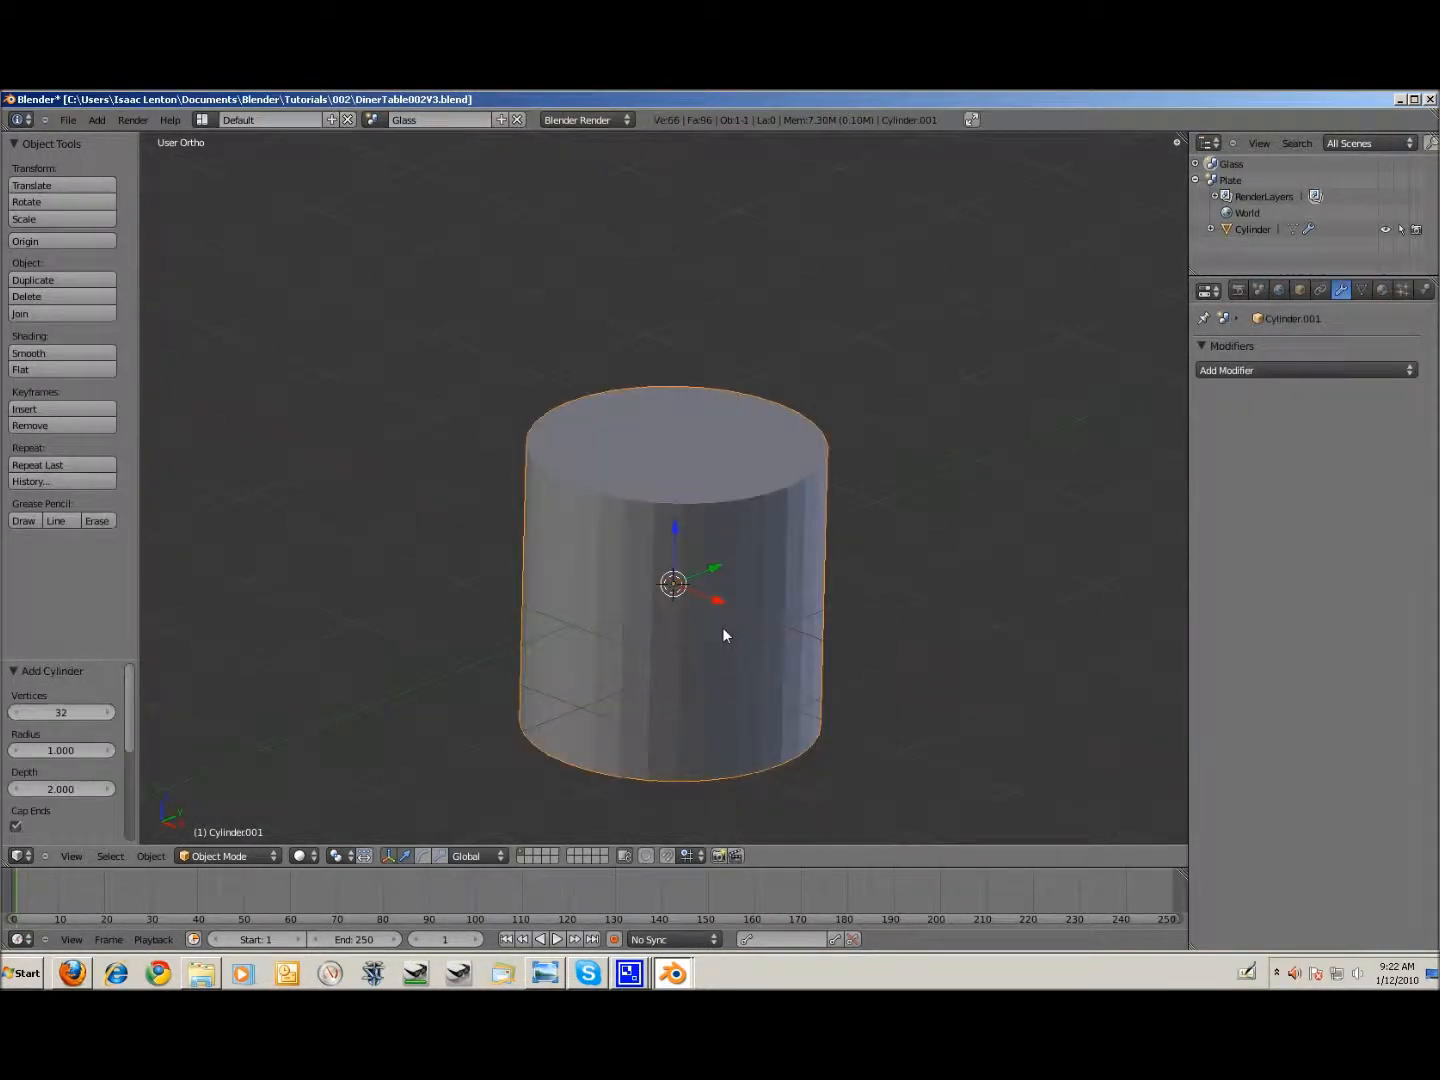
key("KP_1")
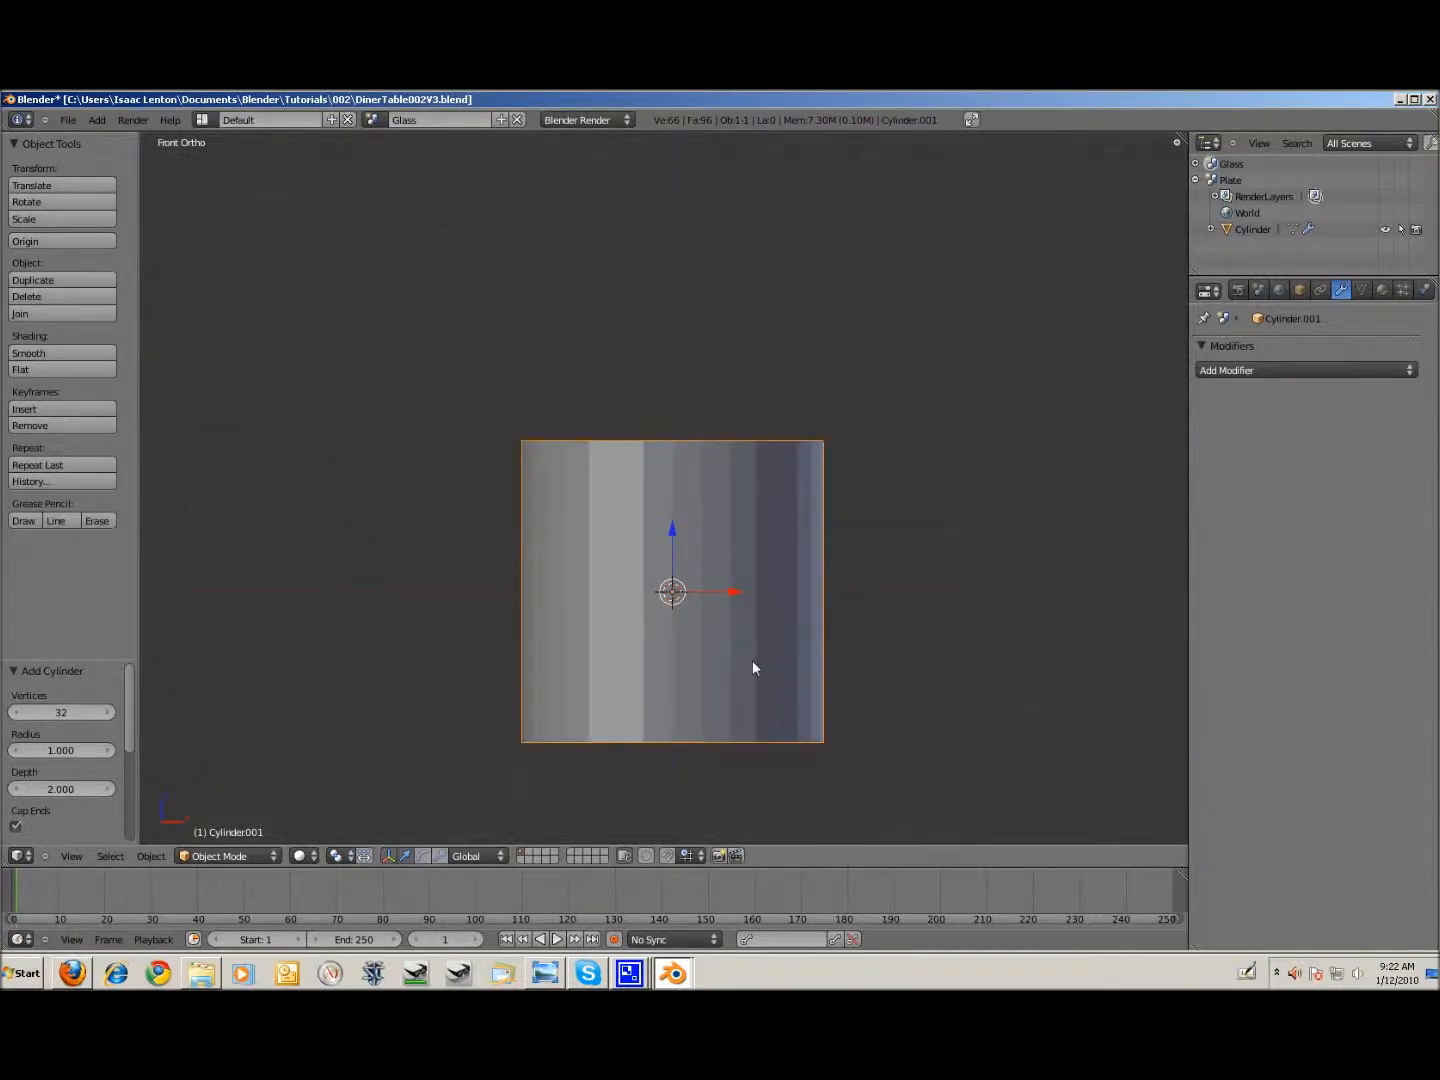
key("Tab")
key("a")
key("b")
left_click_drag(459, 341, 779, 743)
left_click_drag(671, 530, 670, 381)
key("ctrl+z")
Step: Show the mesh as wireframe, select all its vertices and move them up 1 unit along Z so the base sits at the origin
key("z")
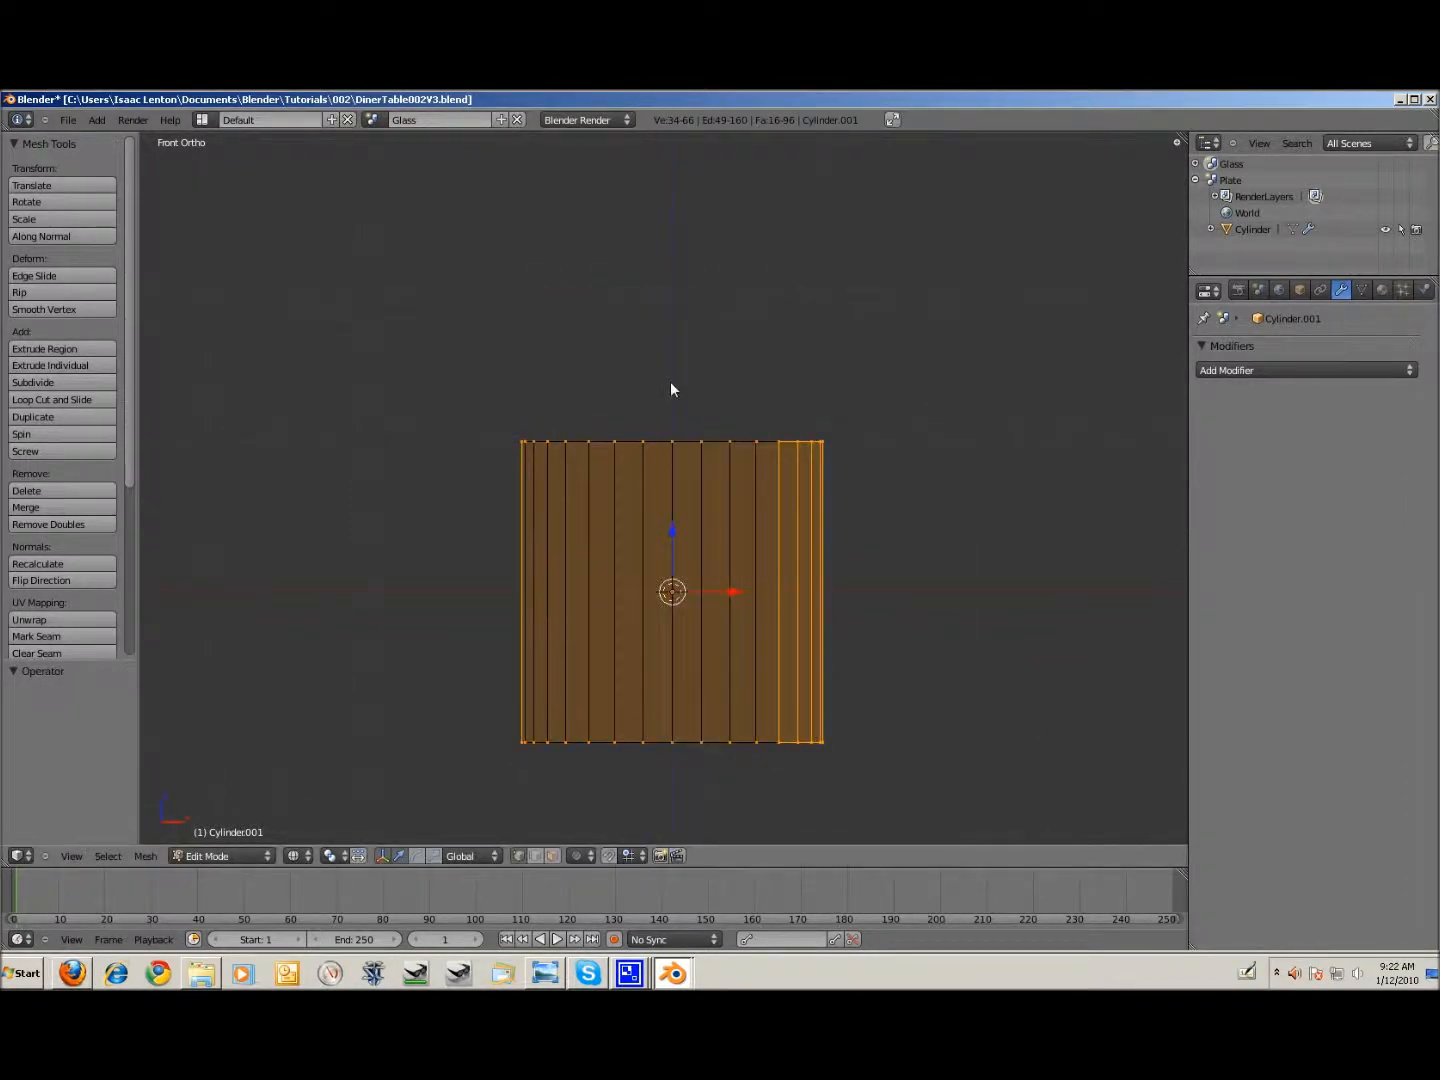
key("a")
key("b")
left_click_drag(463, 388, 926, 806)
left_click_drag(669, 525, 668, 383)
scroll(821, 505, "up", 3, "shift")
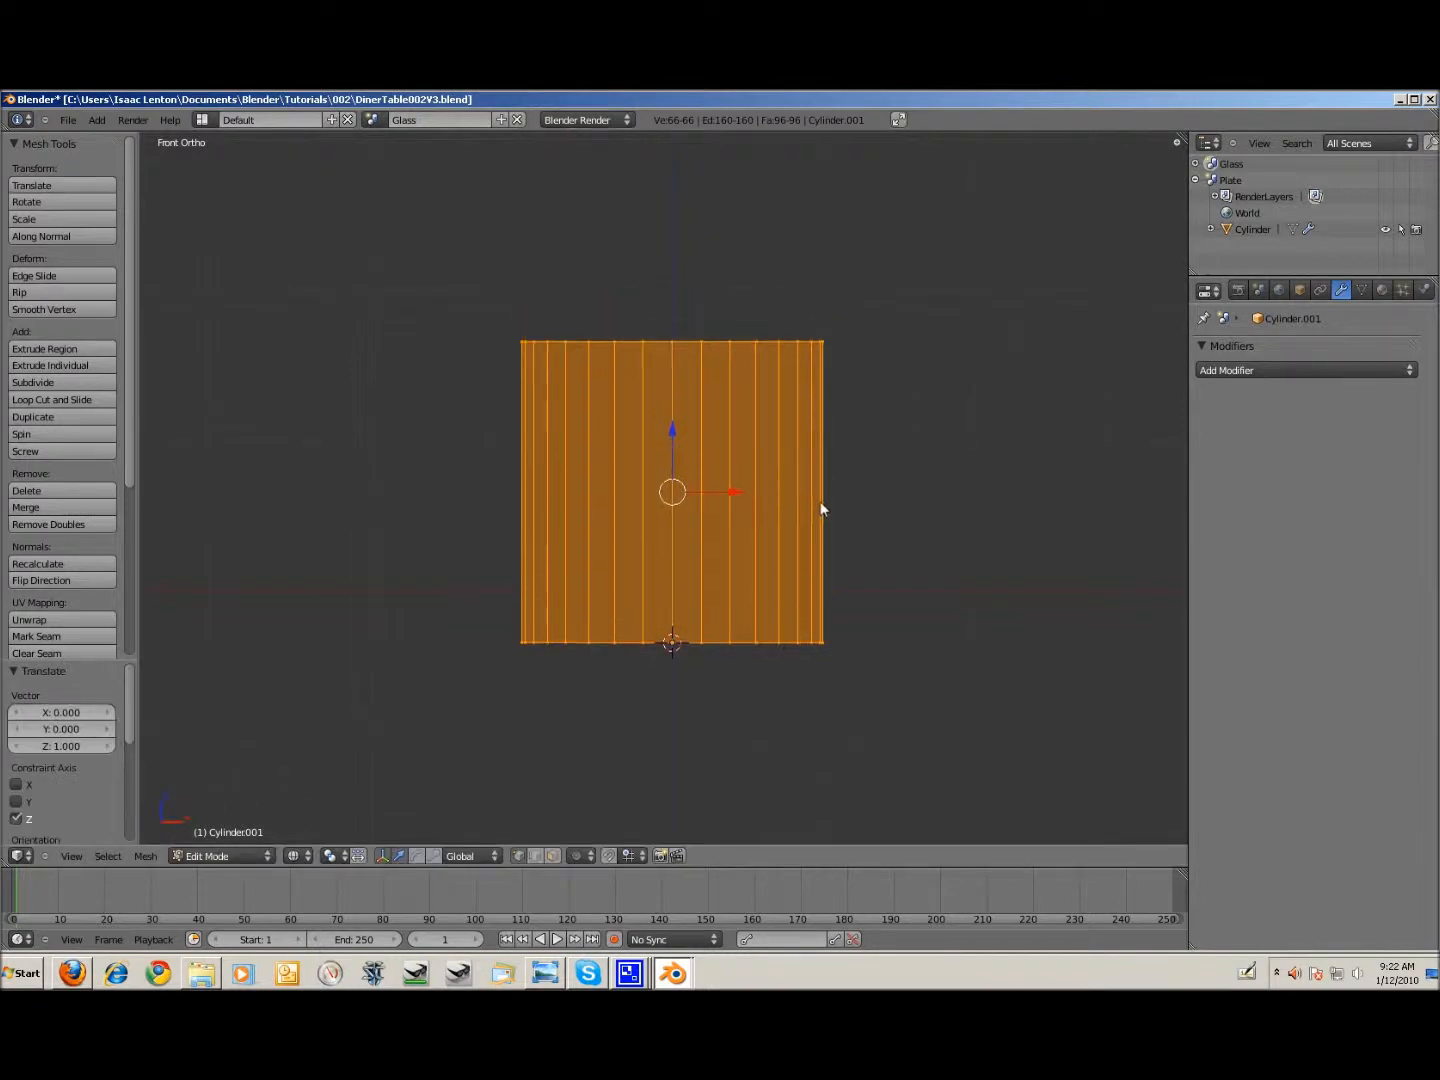
Step: In Object Mode, scale the cylinder to about 0.68 overall and stretch it by 1.2 along Z
key("Tab")
key("s")
left_click(908, 641)
key("s")
key("z")
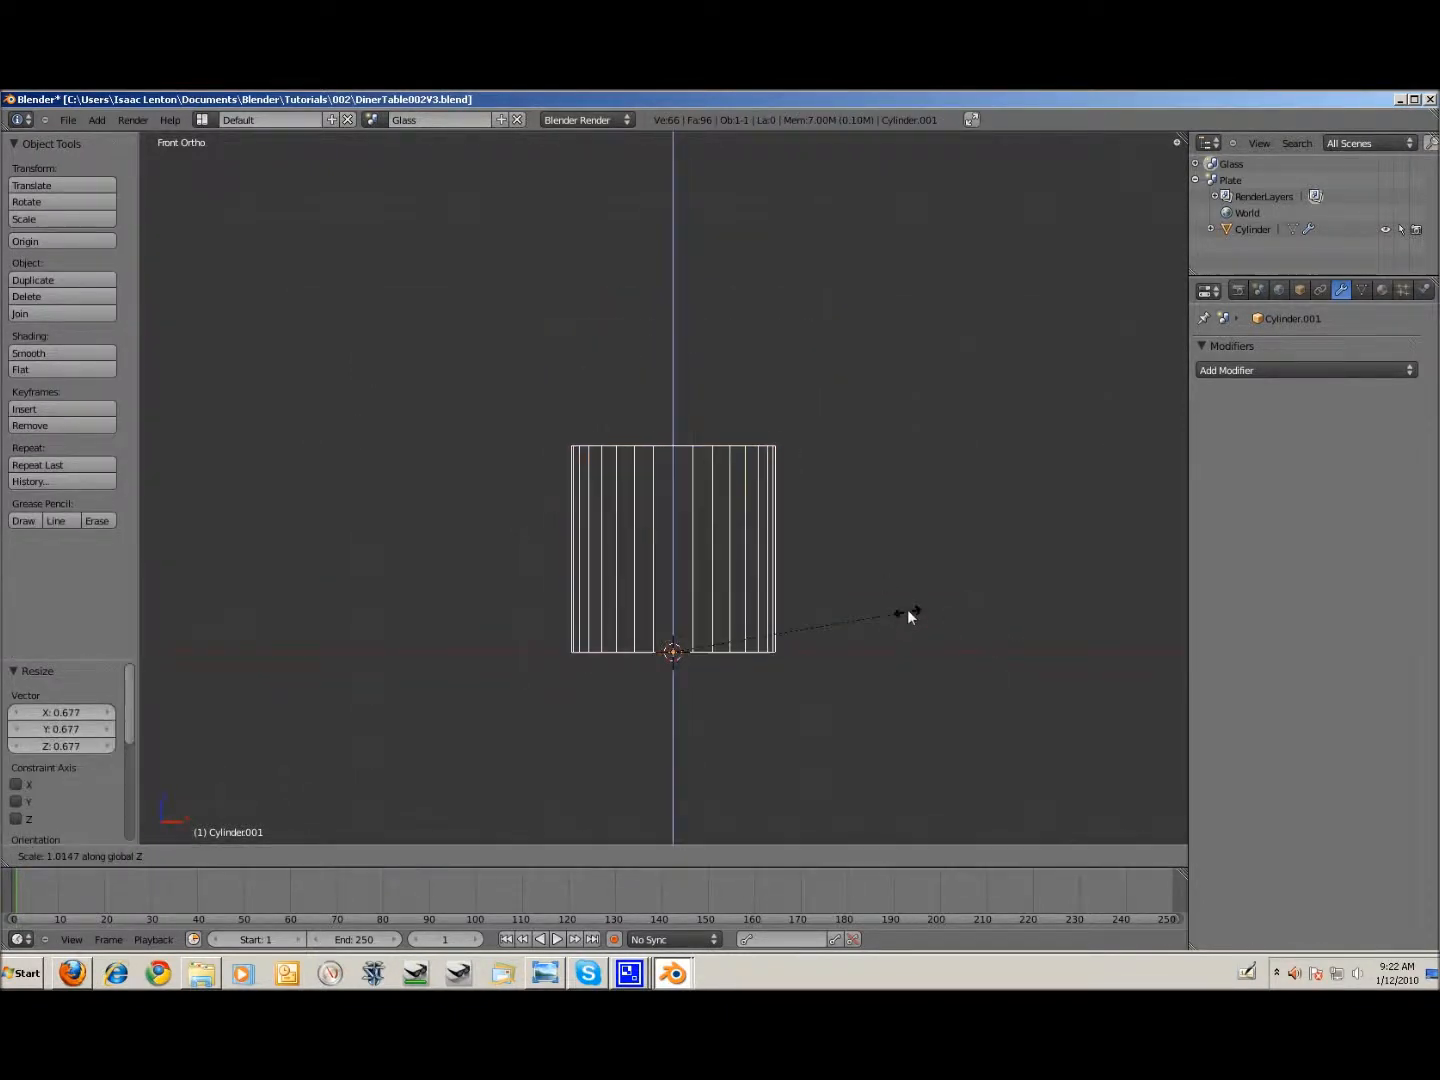
type("1.2")
key("Return")
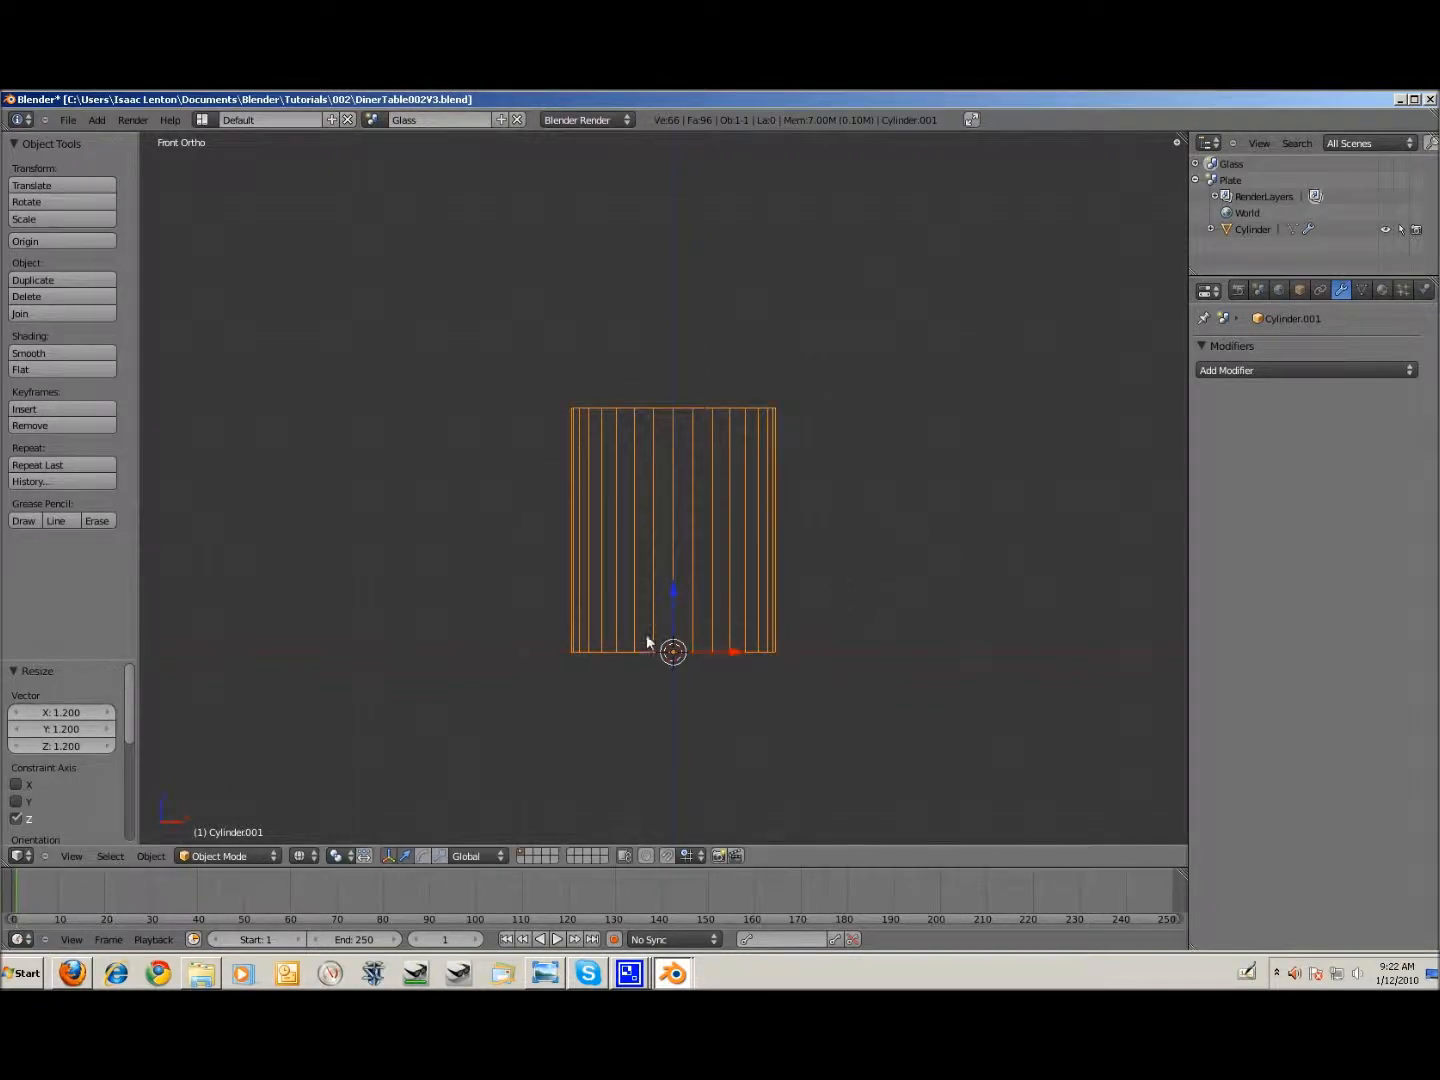
Step: Delete the center vertex of the cylinder's top cap in mesh editing to leave the glass open
key("Tab")
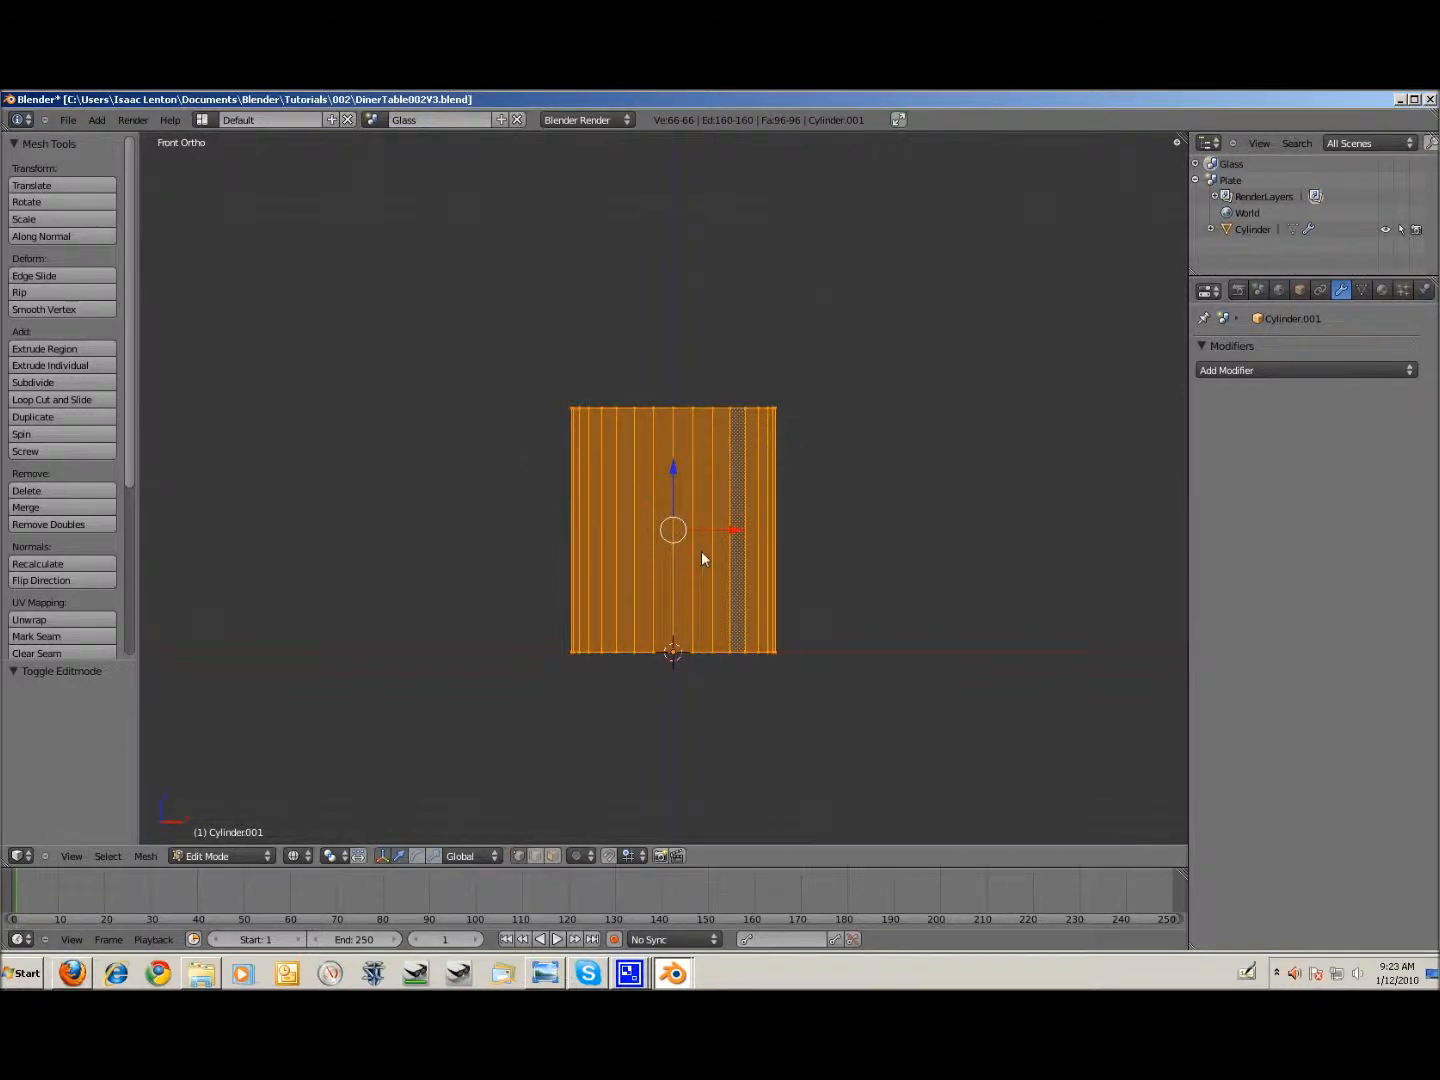
key("Tab")
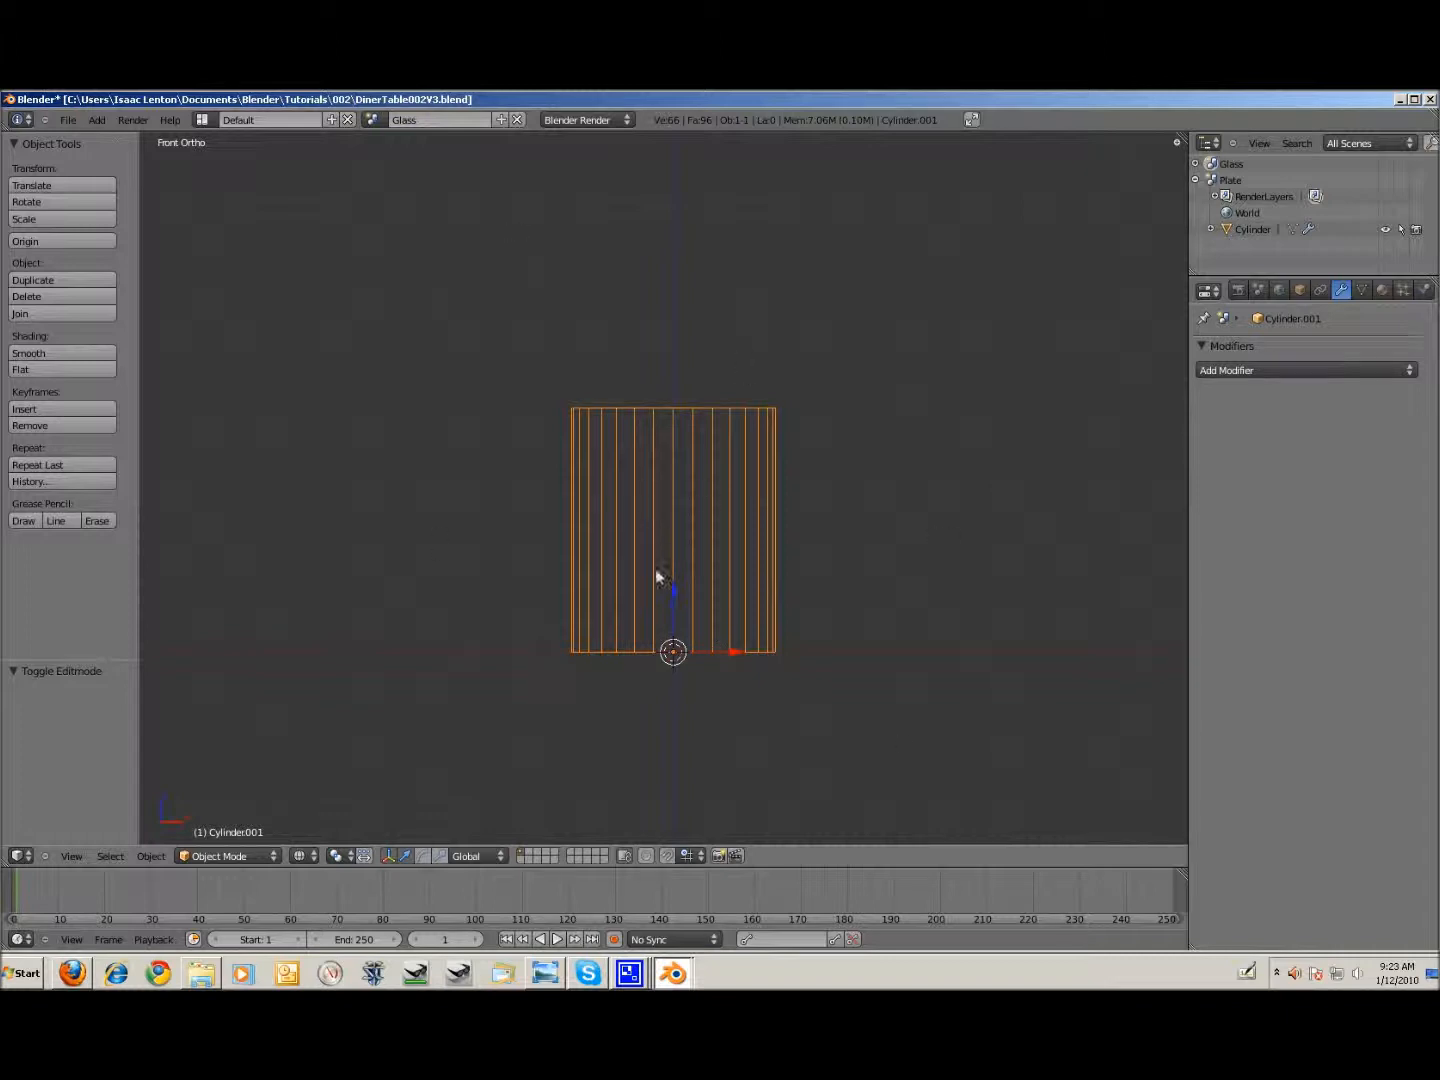
key("Tab")
scroll(688, 594, "up", 4)
middle_click_drag(762, 608, 707, 566, "shift")
right_click(696, 365)
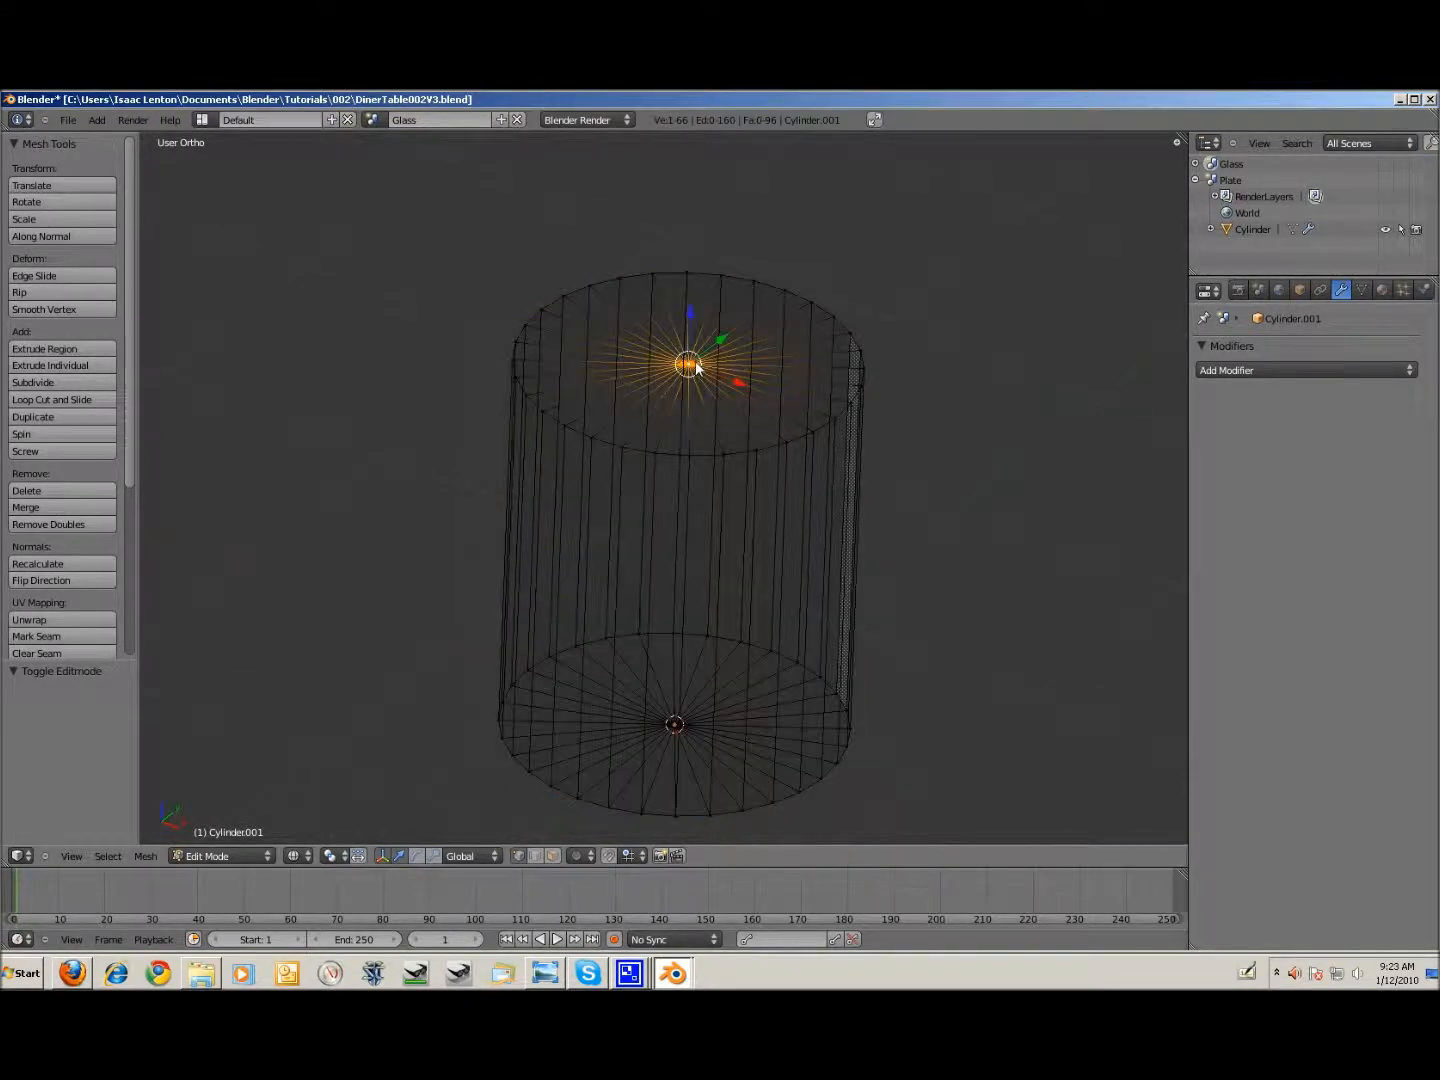
key("x")
left_click(675, 359)
middle_click_drag(786, 493, 771, 434)
Step: Add a Solidify modifier to the open cylinder
left_click(1304, 370)
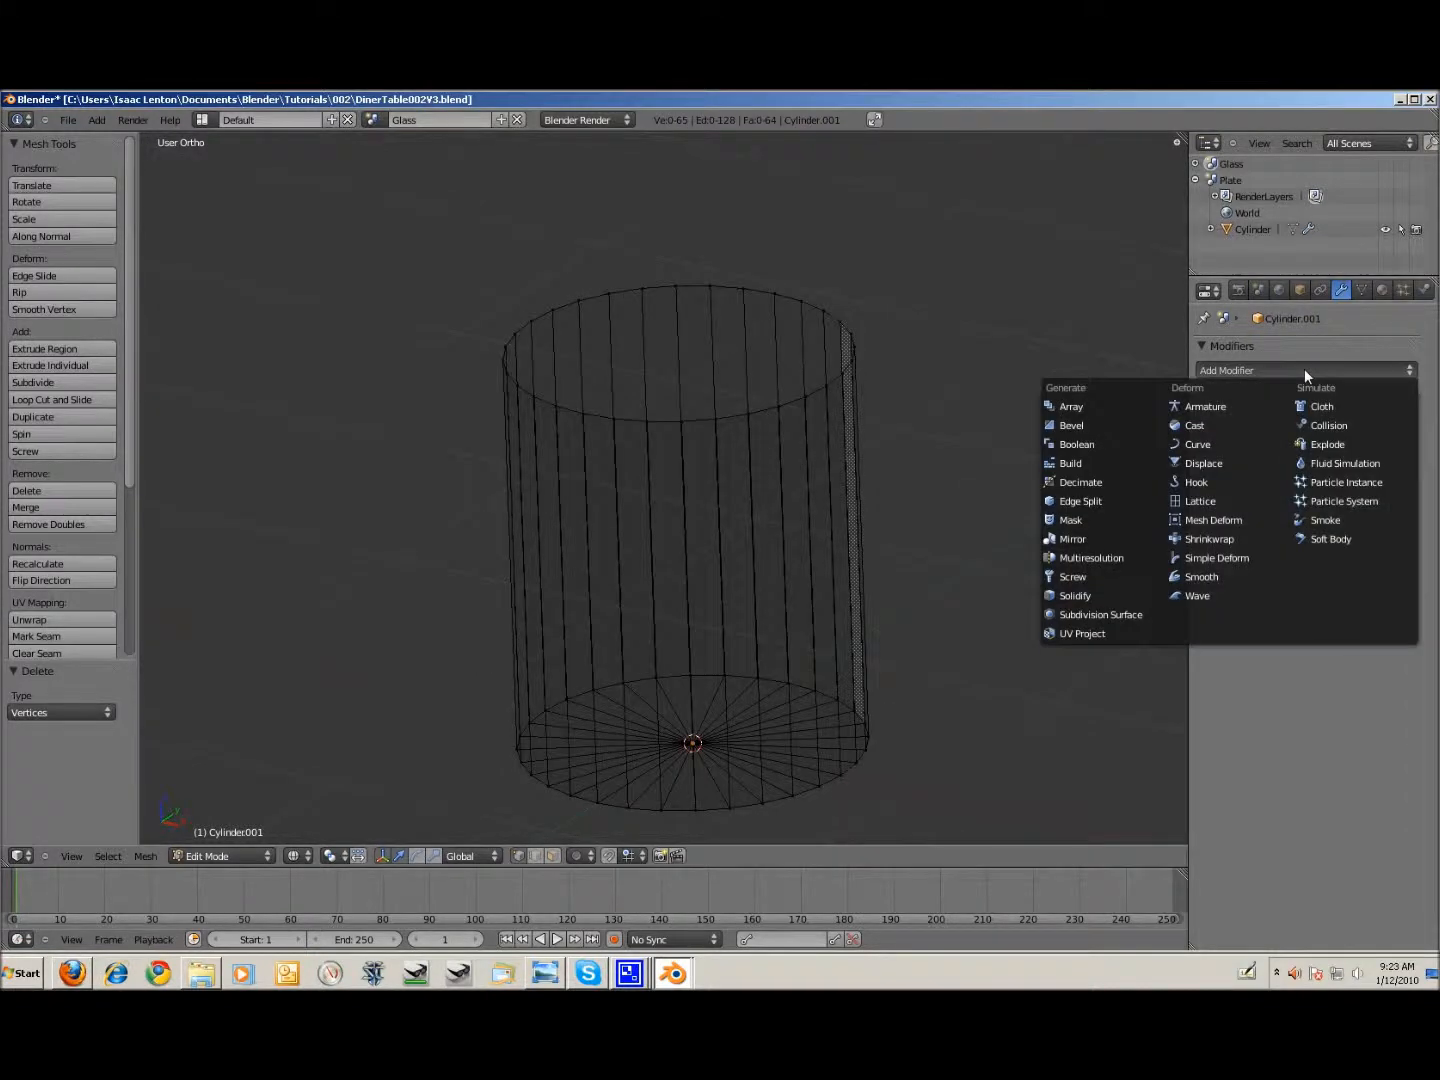
left_click(1261, 372)
left_click(1257, 366)
left_click(1122, 597)
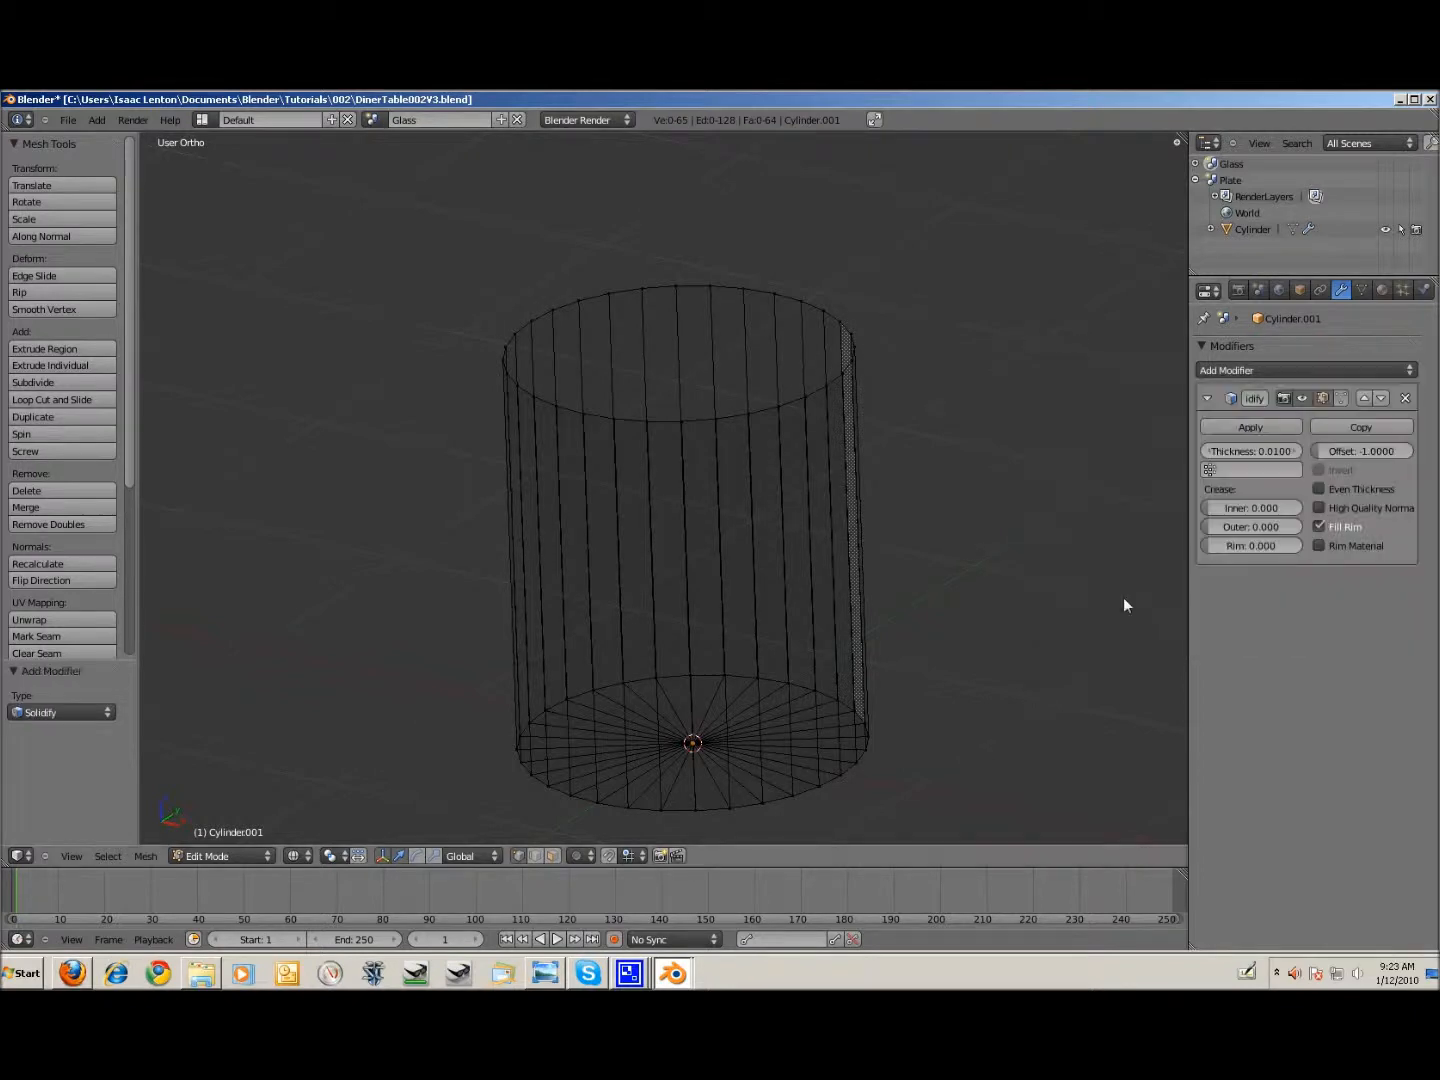
Step: Return to Object Mode, check the rim up close and set the Solidify thickness to 0.04
scroll(679, 318, "up", 10)
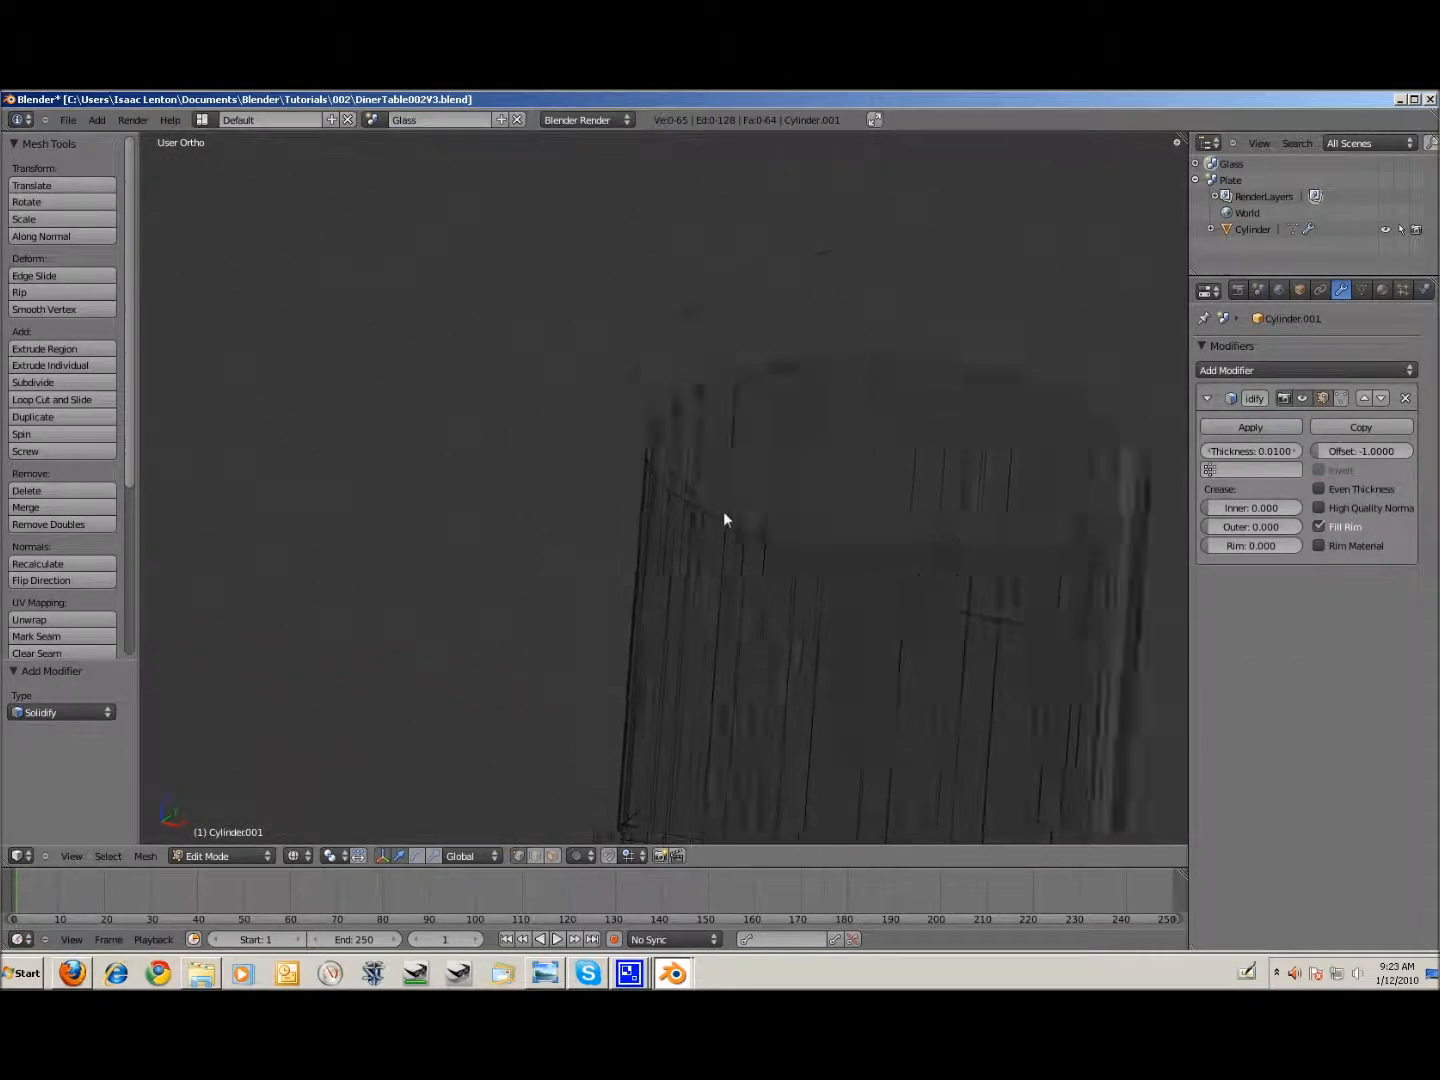
scroll(713, 470, "up", 3)
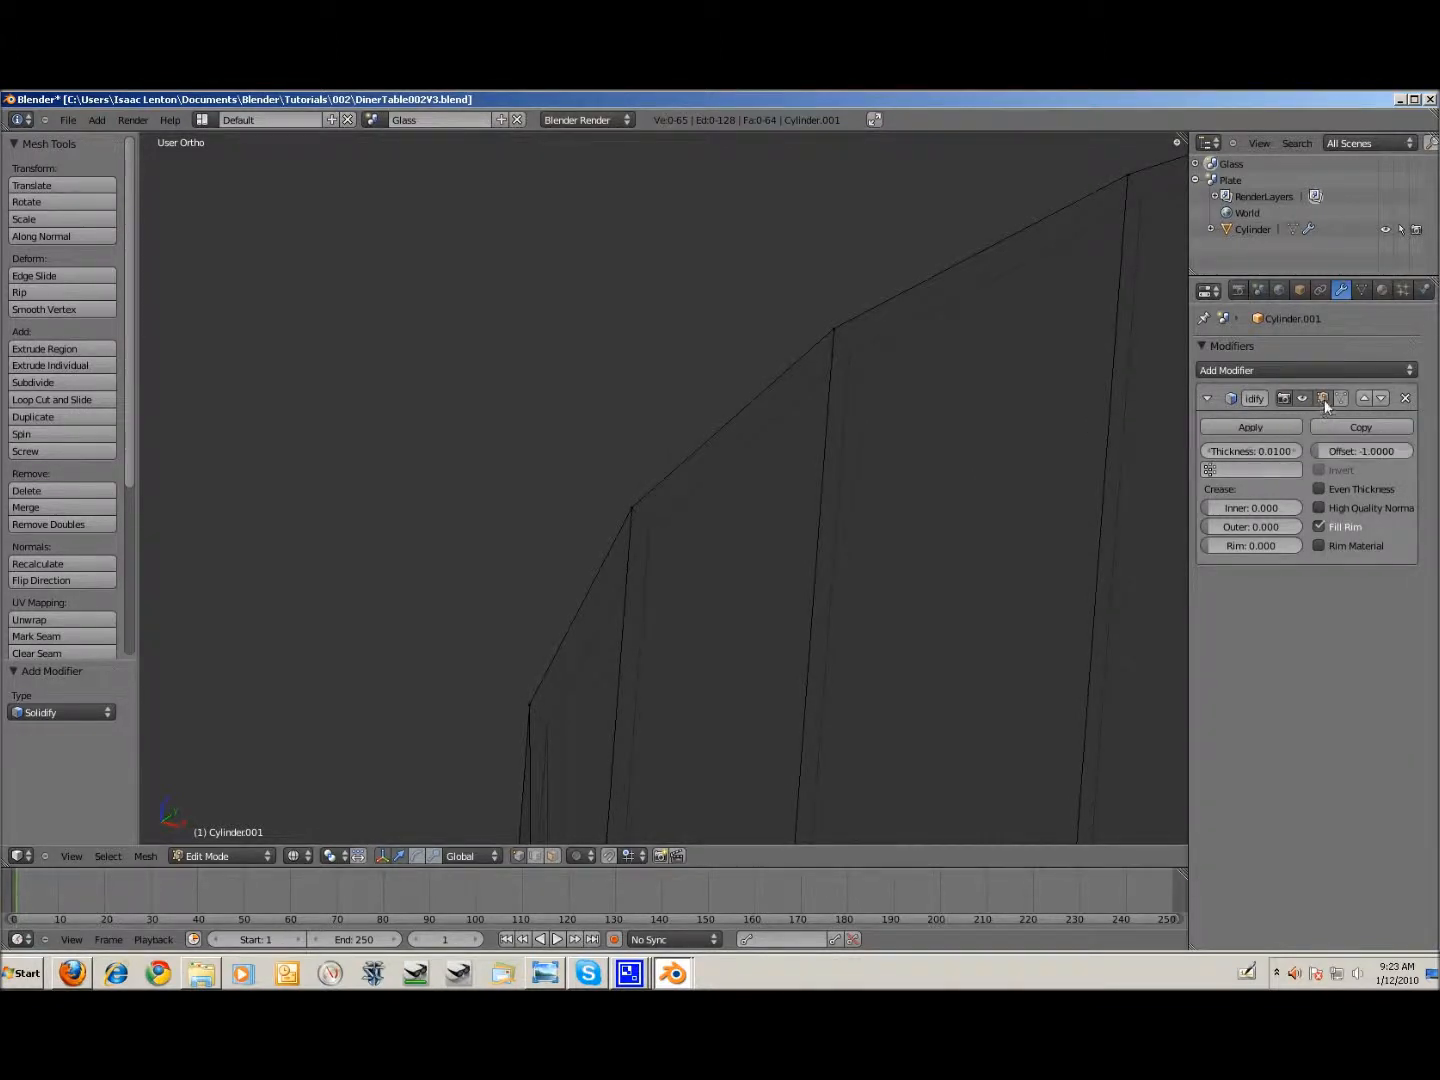
key("Tab")
scroll(734, 504, "down", 4)
key("z")
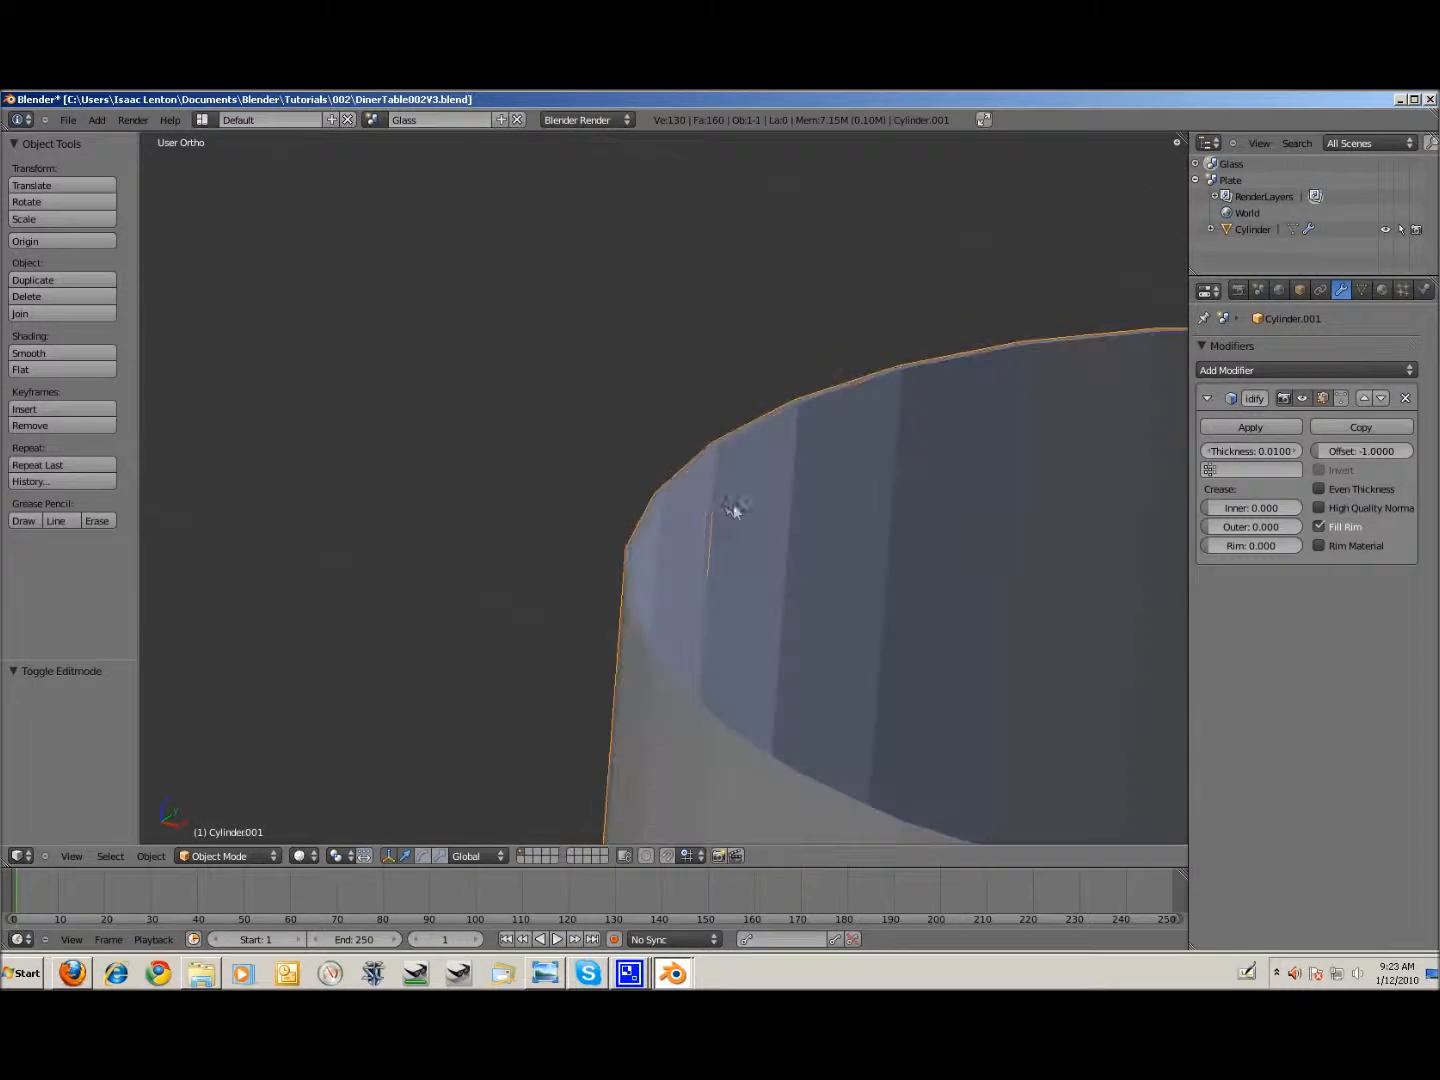
scroll(669, 502, "up", 4)
key("z")
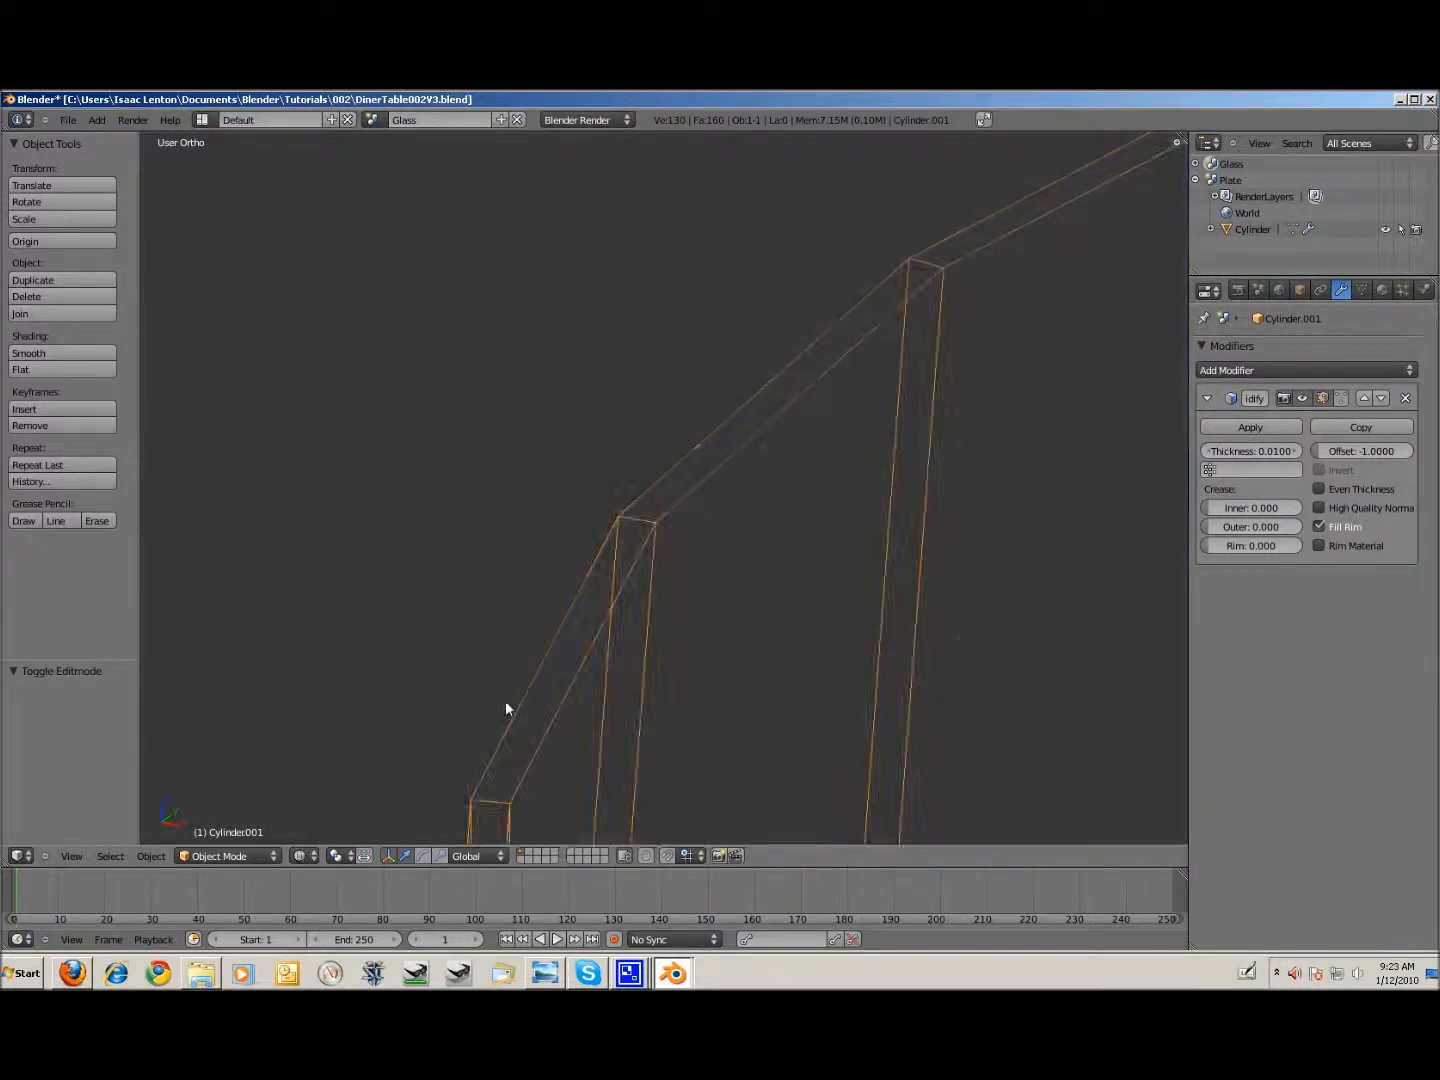
left_click(1260, 453)
type("0")
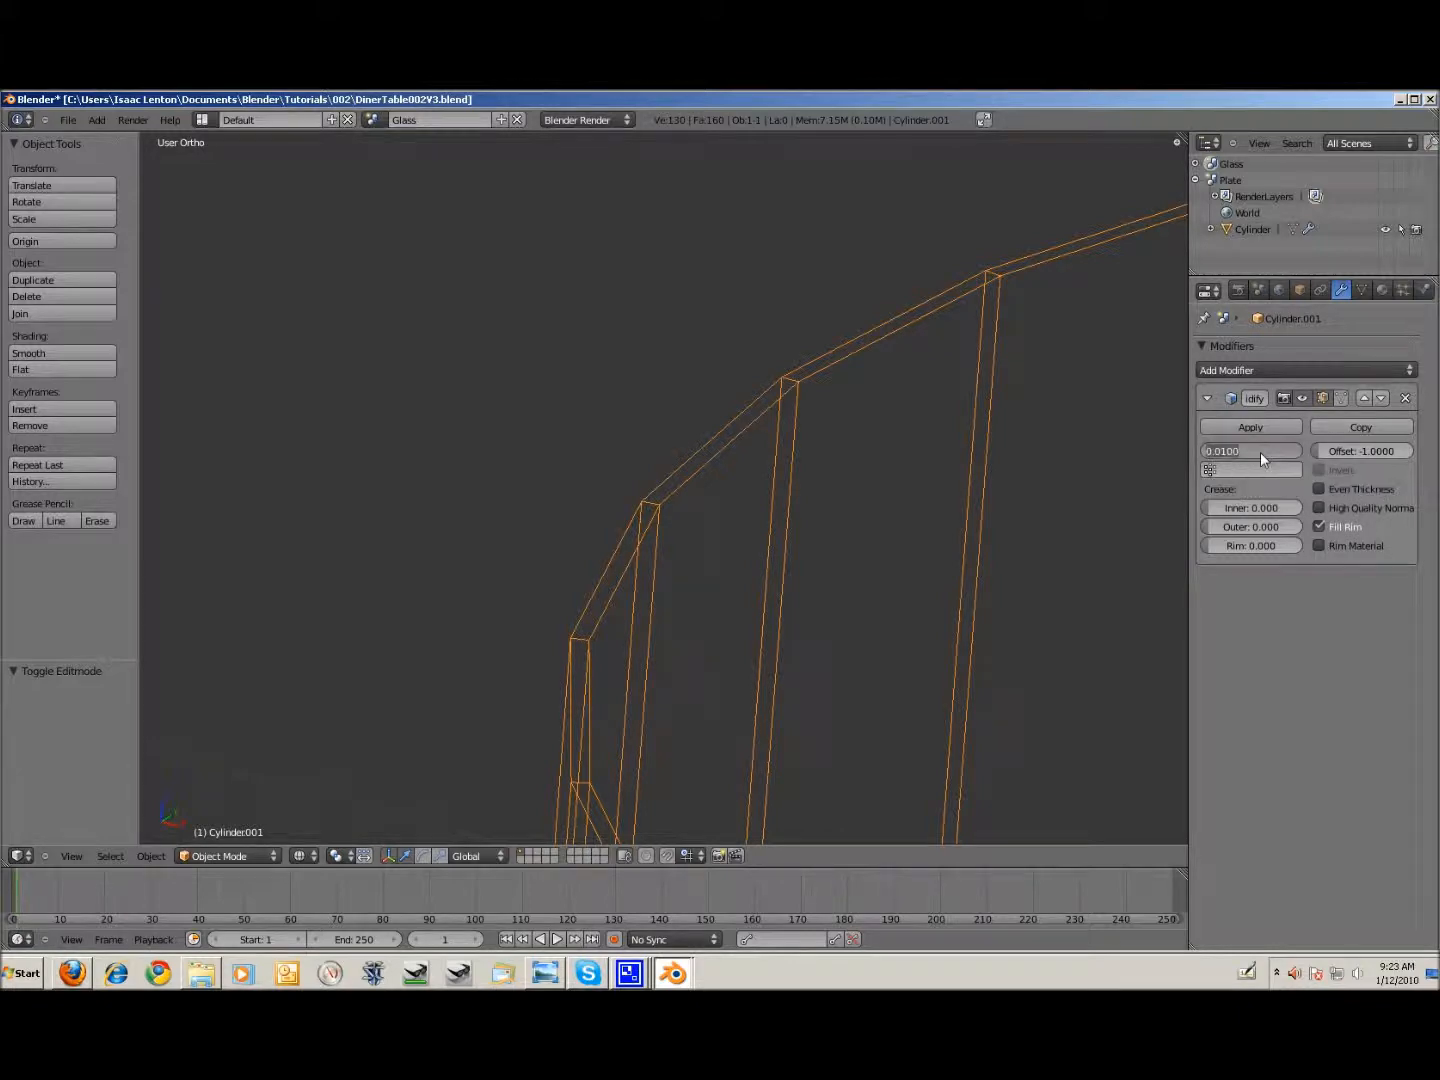
type(".04")
key("Return")
Step: Add a Bevel modifier after the Solidify modifier and set its width to 0.02
scroll(927, 509, "down", 4)
scroll(928, 514, "down", 2)
left_click(1274, 371)
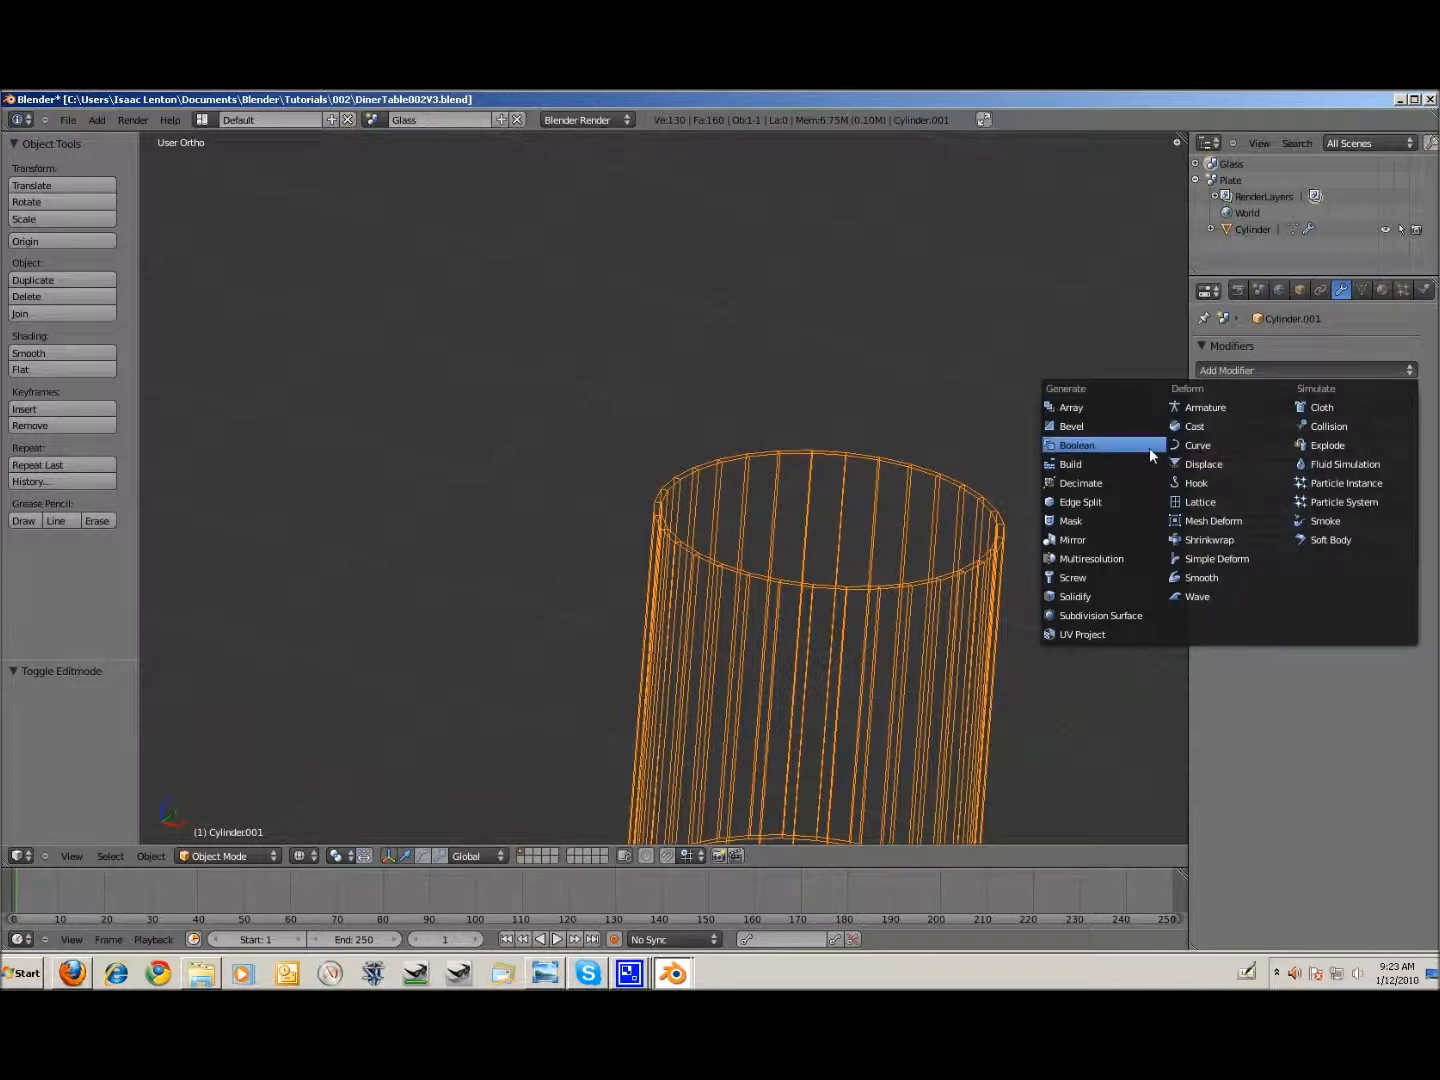
left_click(1121, 427)
middle_click_drag(1070, 514, 904, 363, "shift")
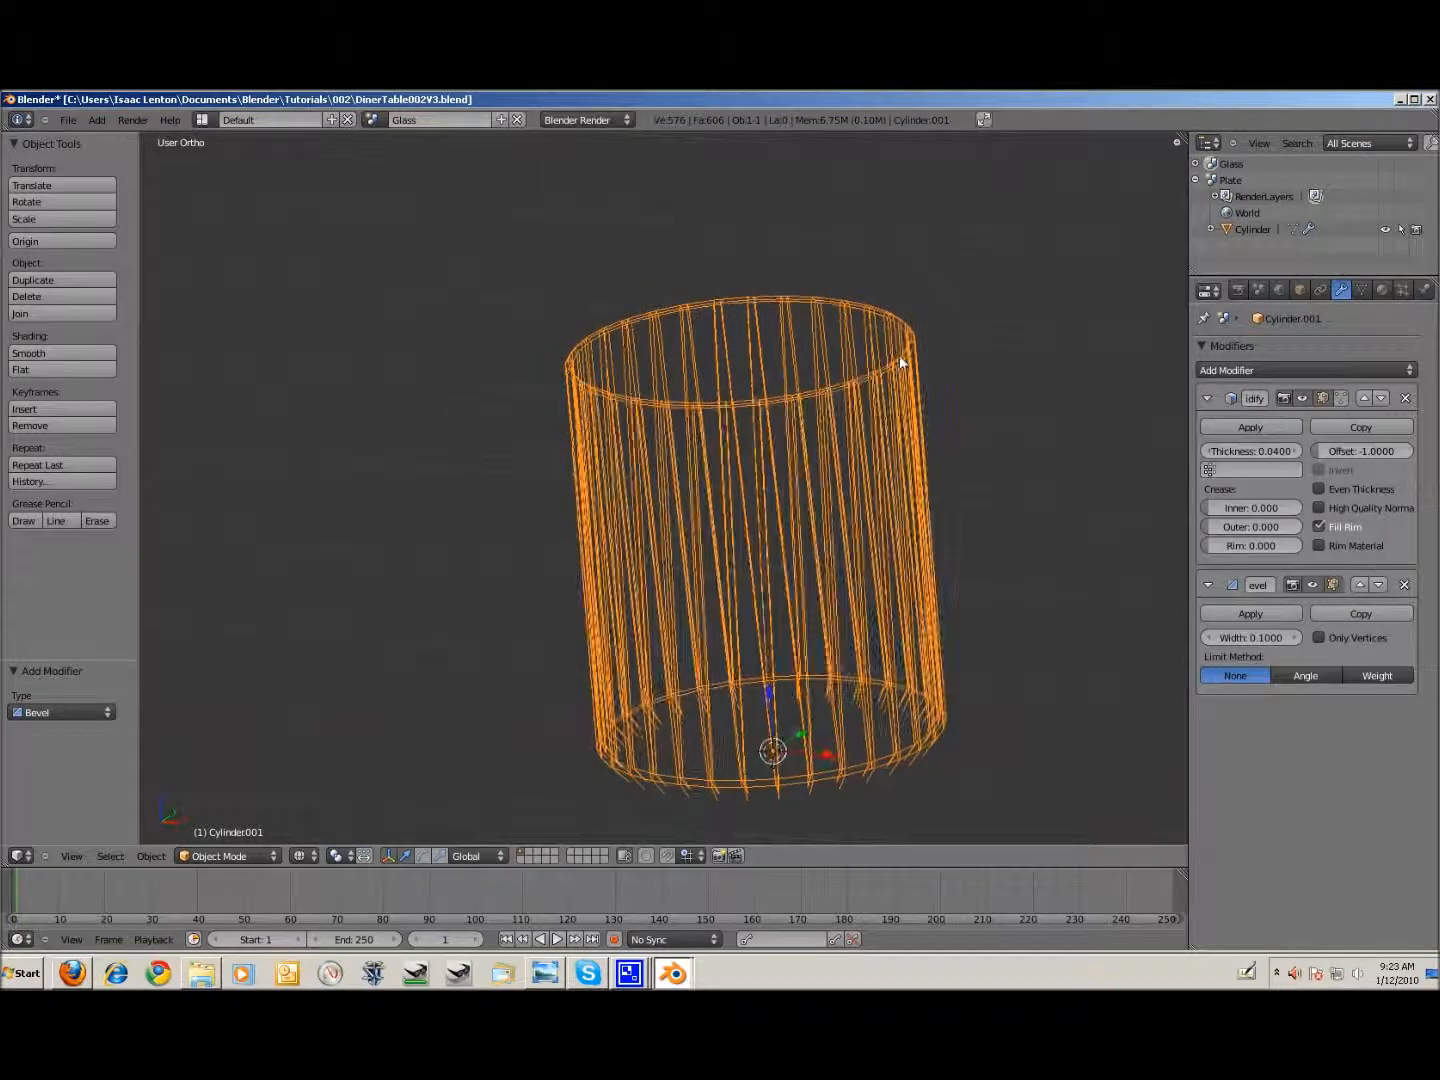
left_click(1241, 637)
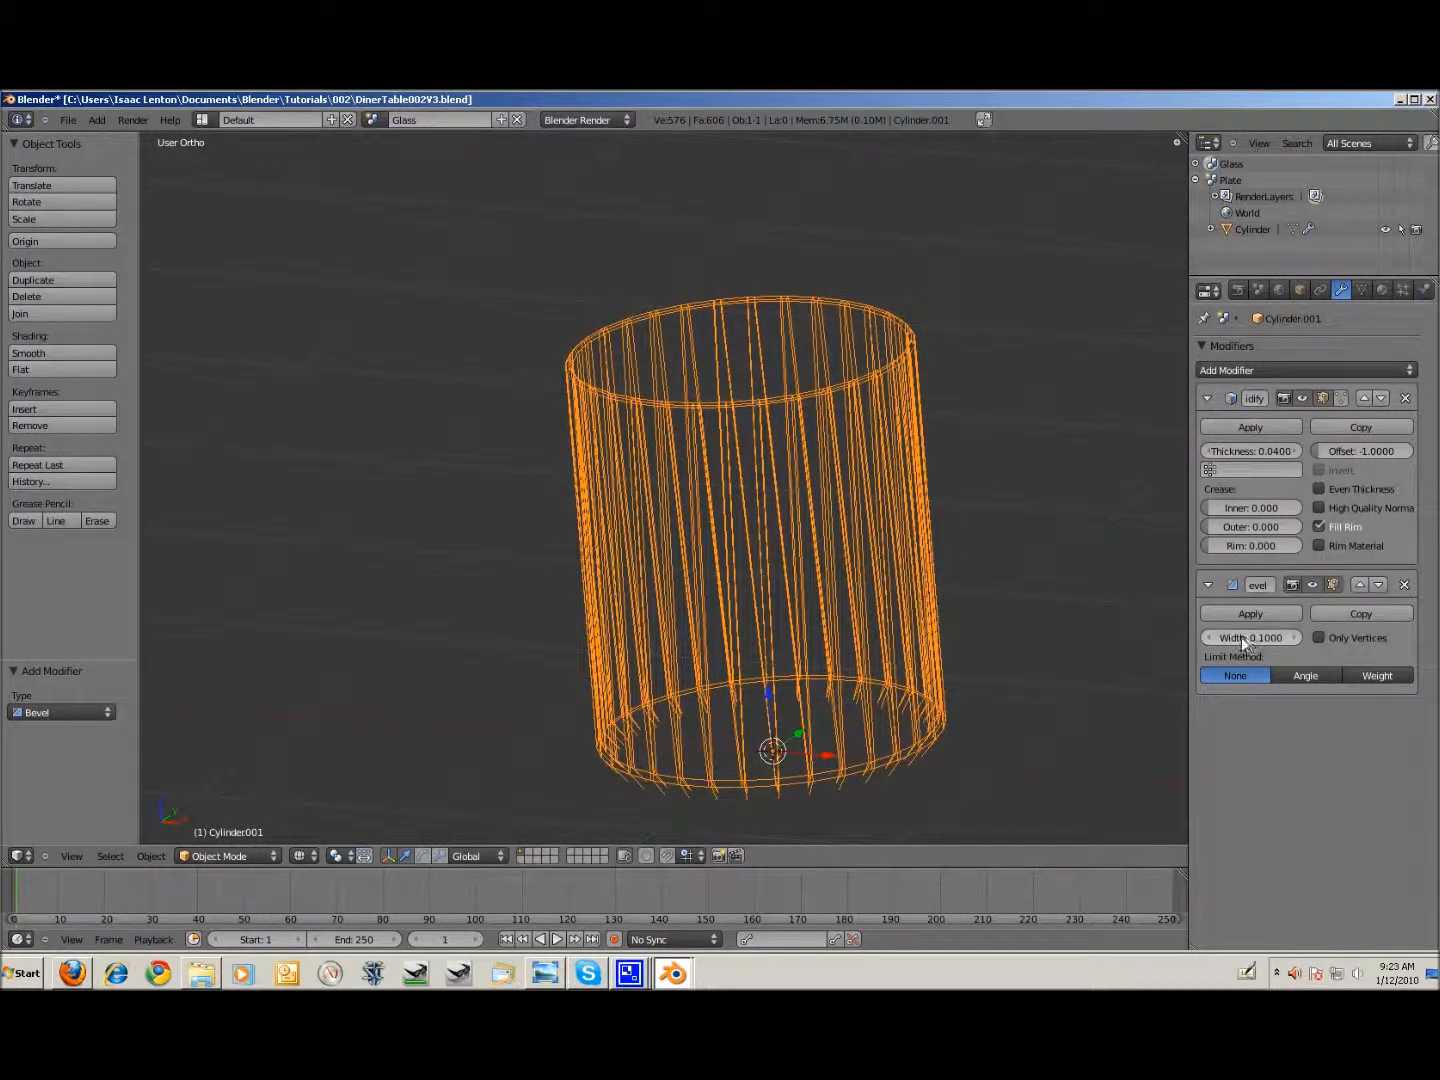
key("Return")
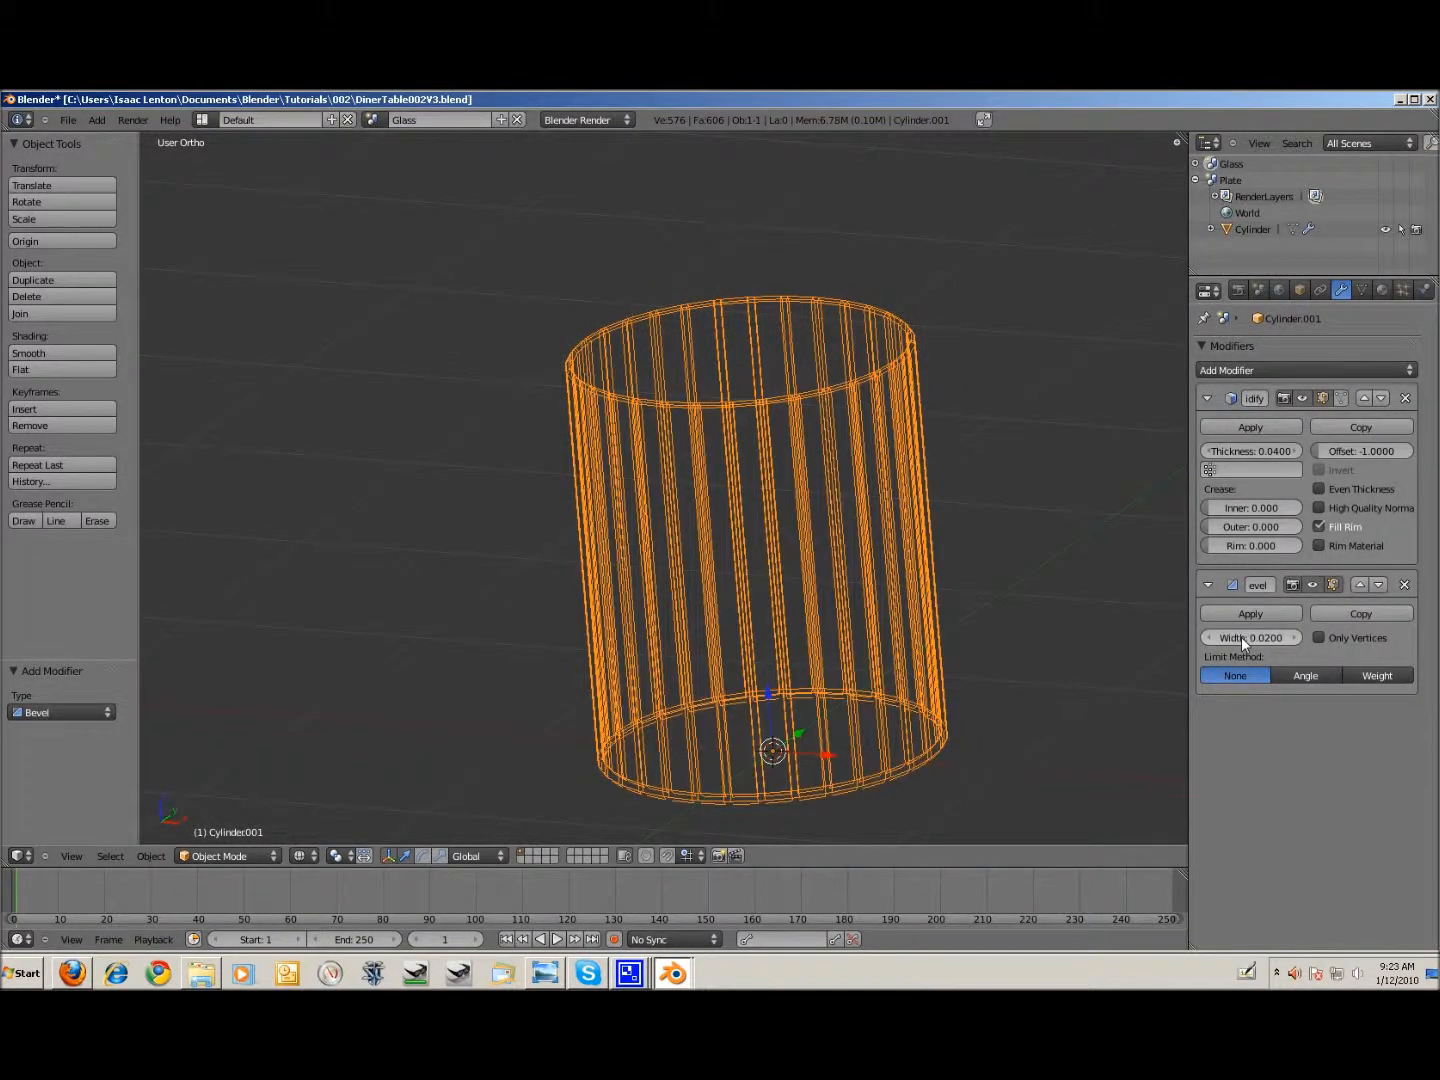
Step: Check the bevel along the glass rim up close and reduce the Bevel width to 0.01
scroll(678, 293, "up", 3)
middle_click_drag(679, 292, 627, 530, "shift")
scroll(560, 534, "up", 3)
middle_click_drag(499, 537, 644, 473, "shift")
scroll(721, 510, "up", 2)
left_click(1269, 638)
type("0.01")
key("Return")
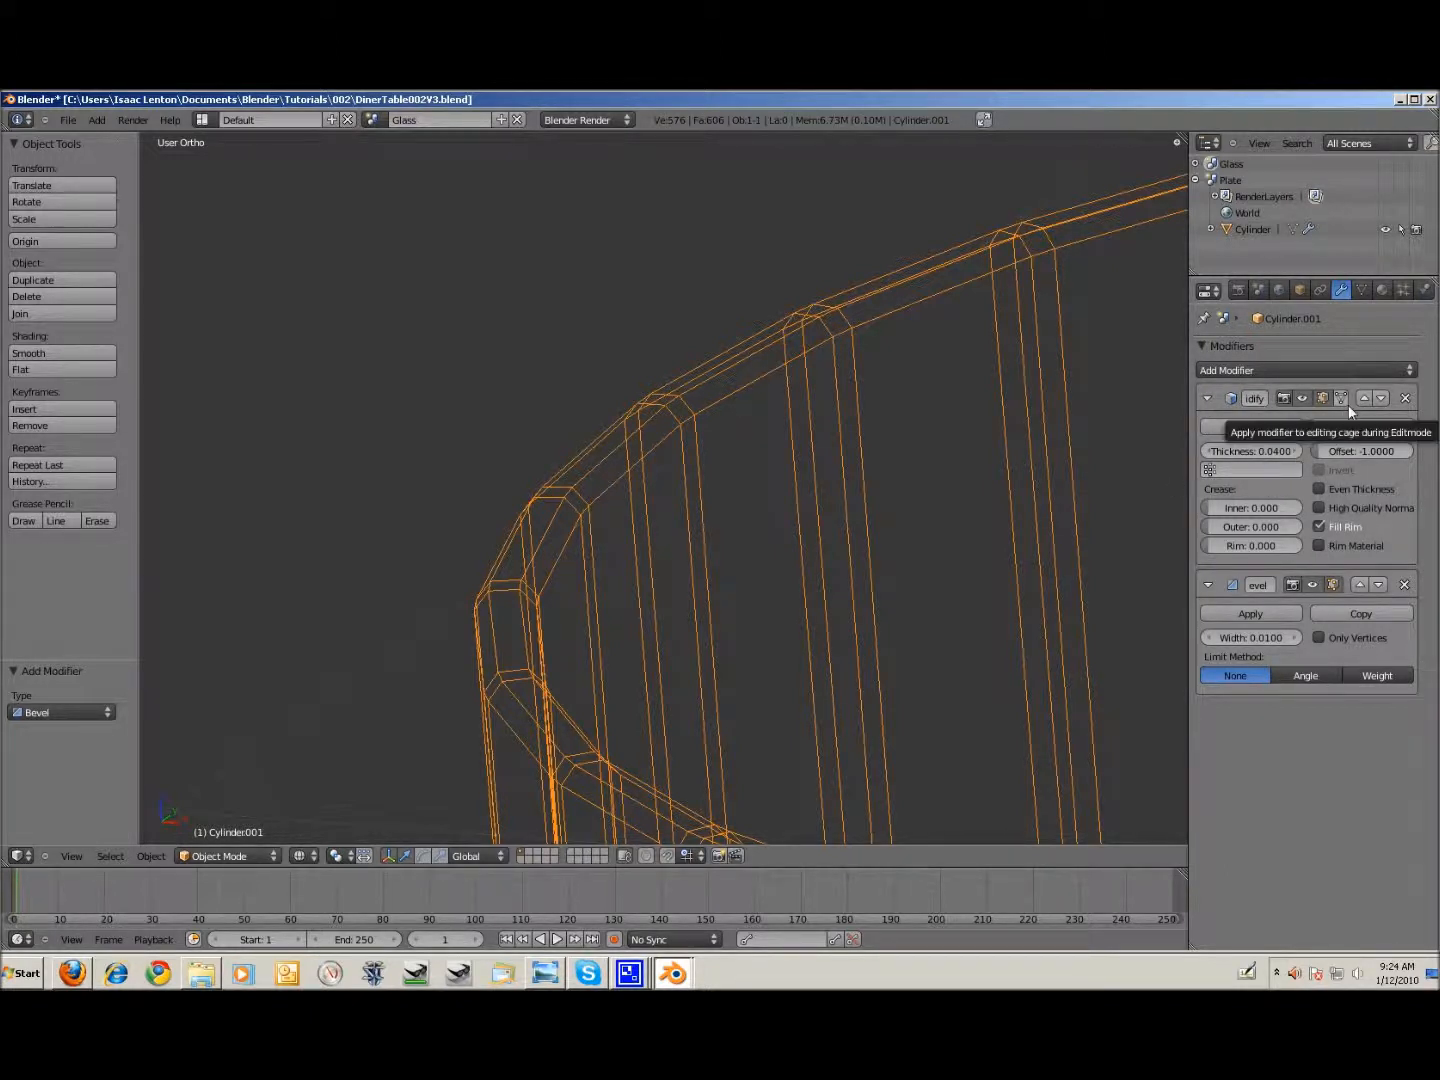
Step: Show the whole glass in solid shading and save the project over DinerTable002V3.blend
middle_click_drag(560, 400, 520, 432)
scroll(746, 498, "down", 7)
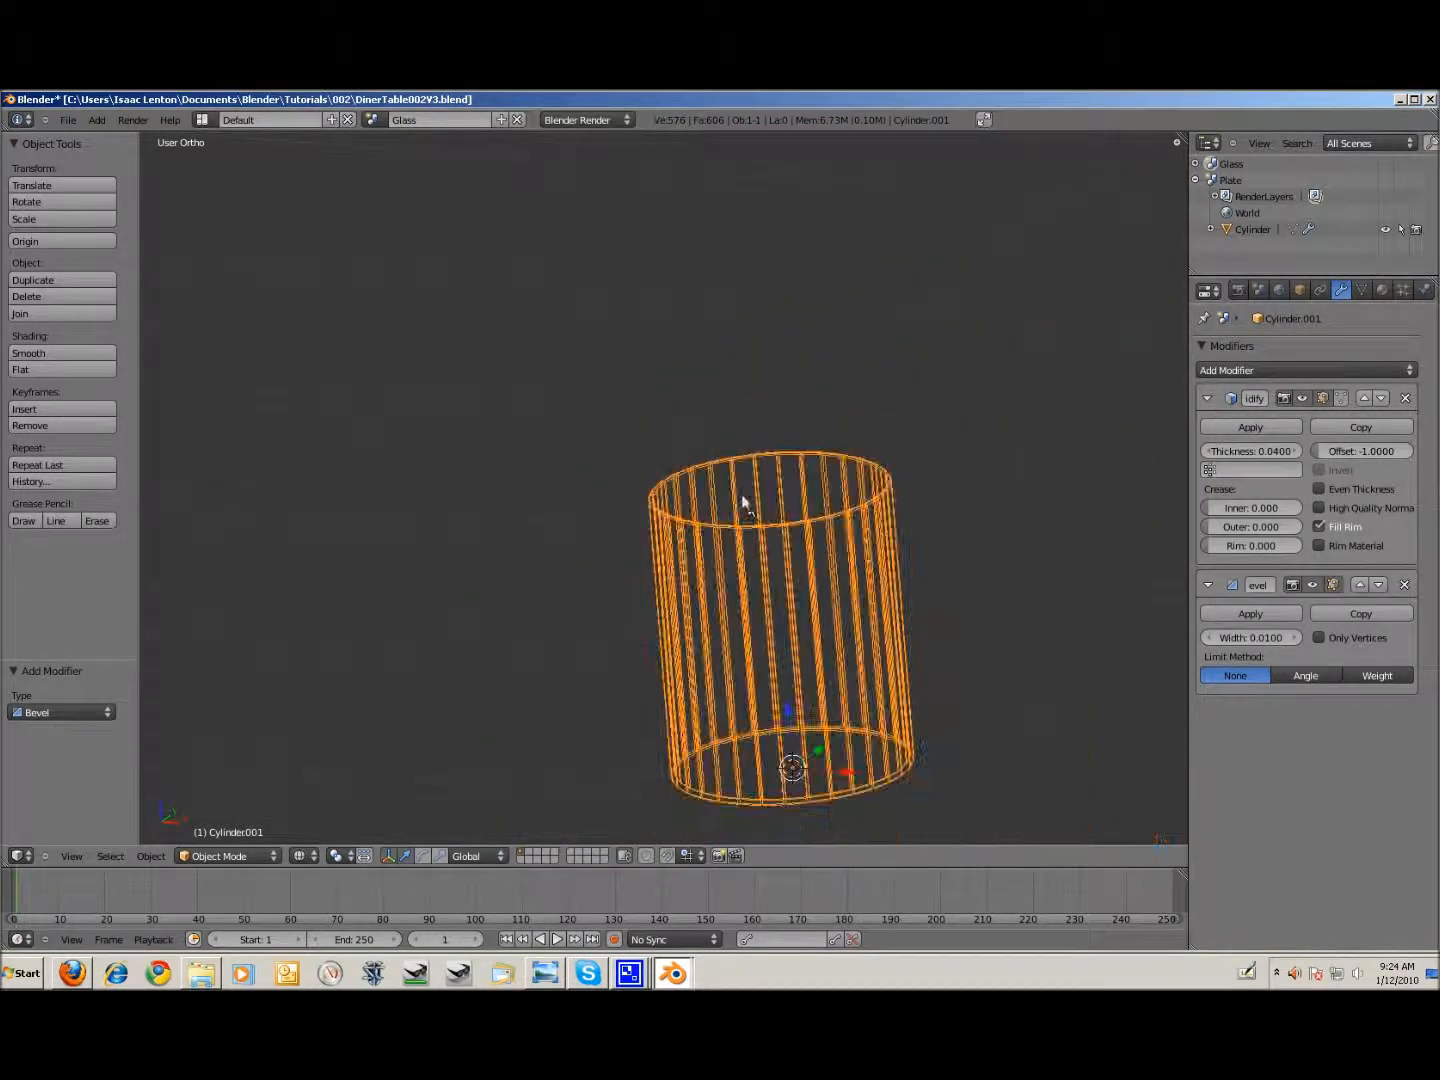
mouse_move(852, 514)
middle_mouse_down()
mouse_move(866, 499)
mouse_move(757, 606)
mouse_move(887, 536)
mouse_move(878, 490)
mouse_move(868, 566)
mouse_move(921, 548)
mouse_move(888, 564)
middle_mouse_up()
key("Tab")
key("Tab")
key("z")
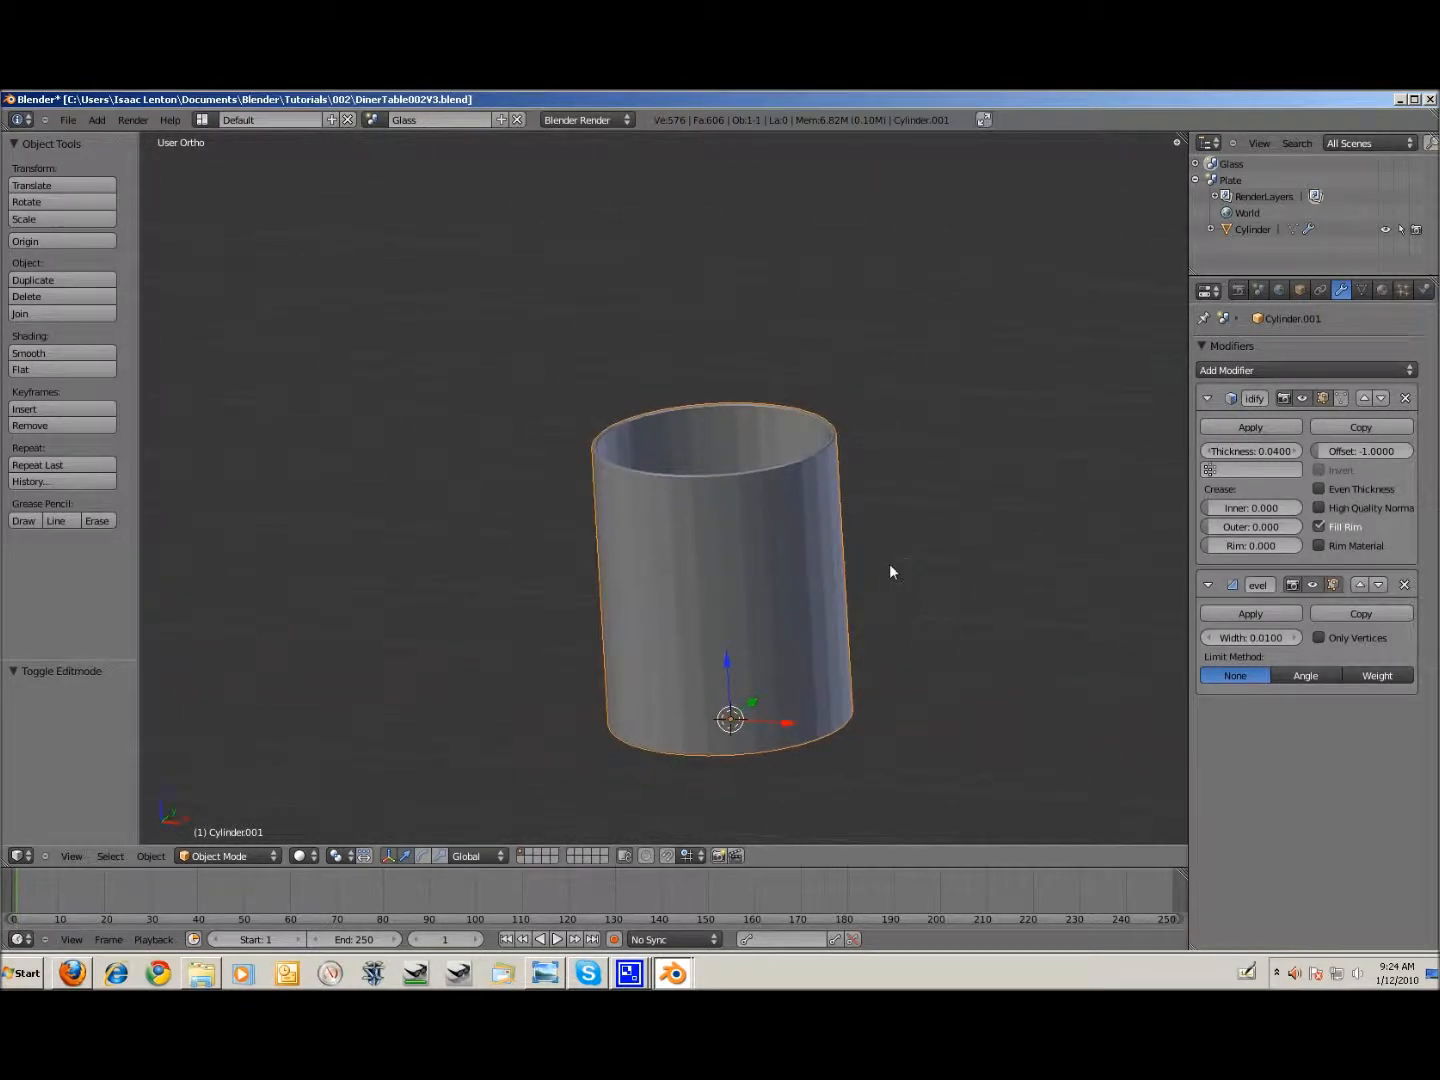
key("ctrl+s")
left_click(890, 566)
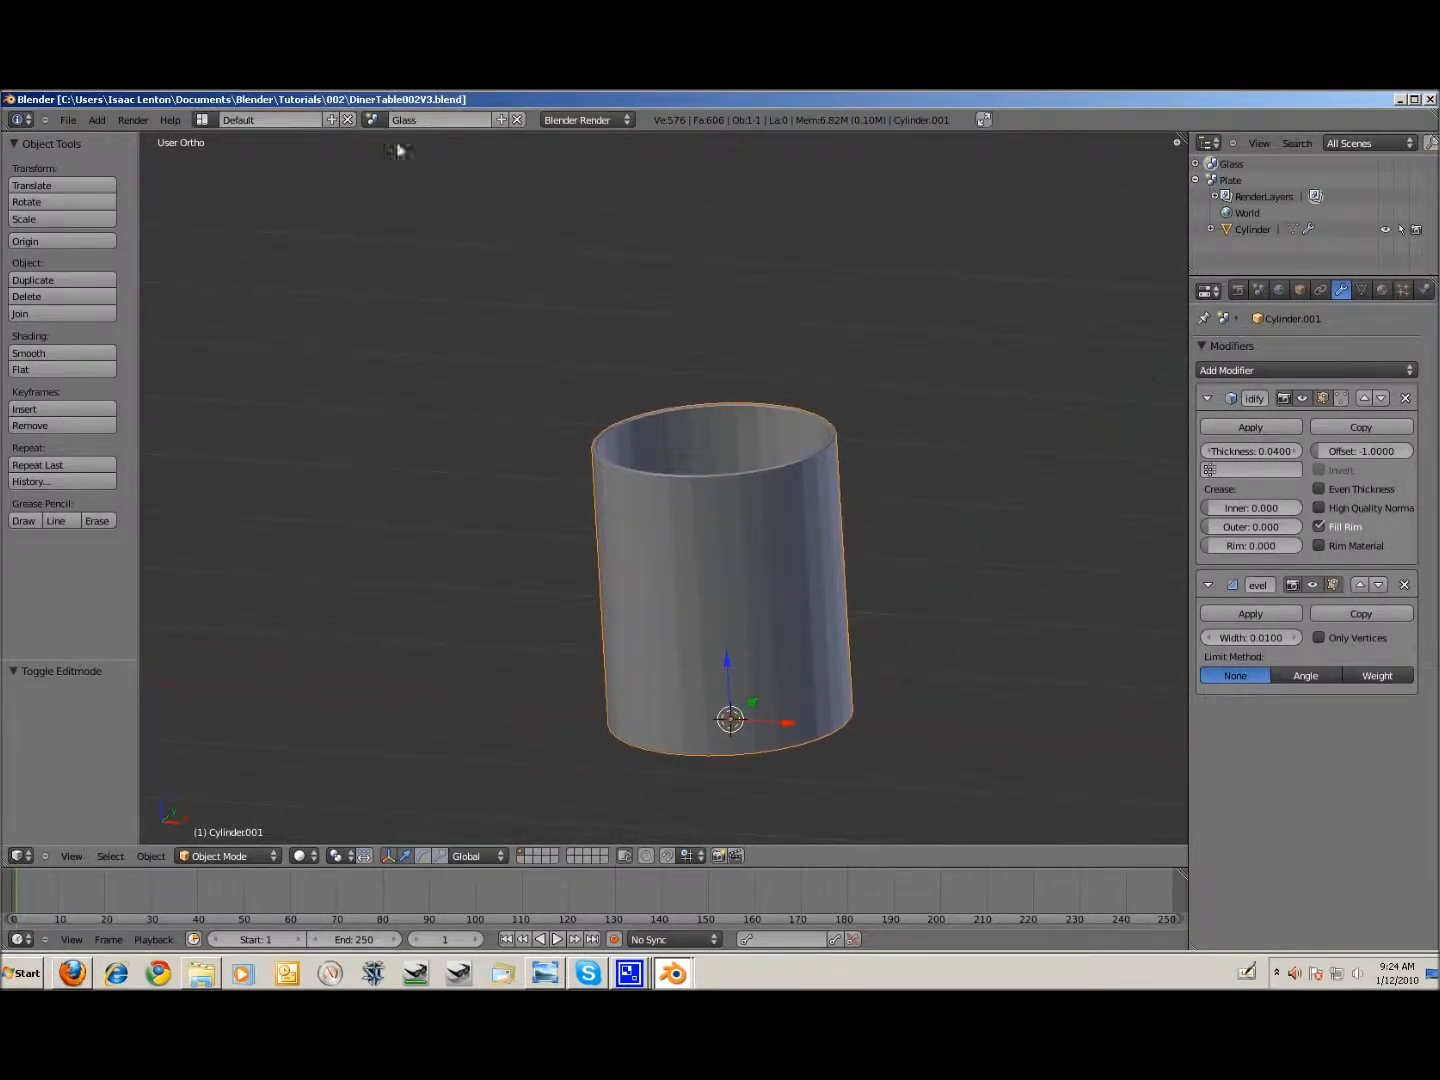
Step: Create a new empty scene named Fork and center its origin in top view
left_click(500, 119)
left_click(466, 152)
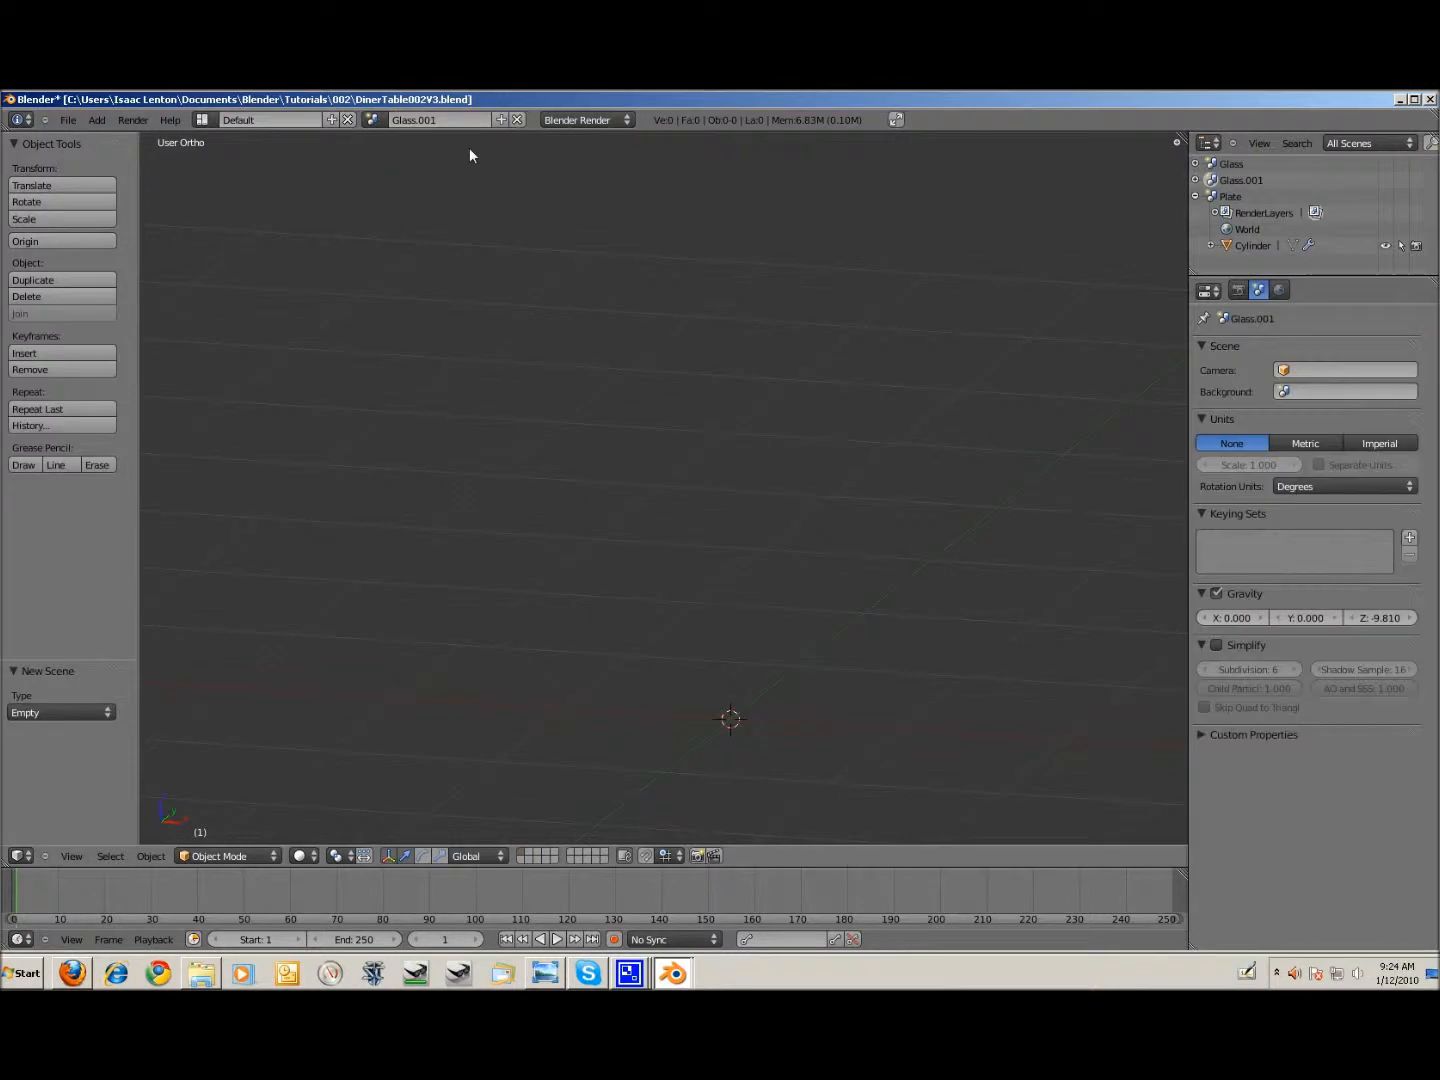
left_click(442, 121)
type("Fork")
key("Return")
key("KP_7")
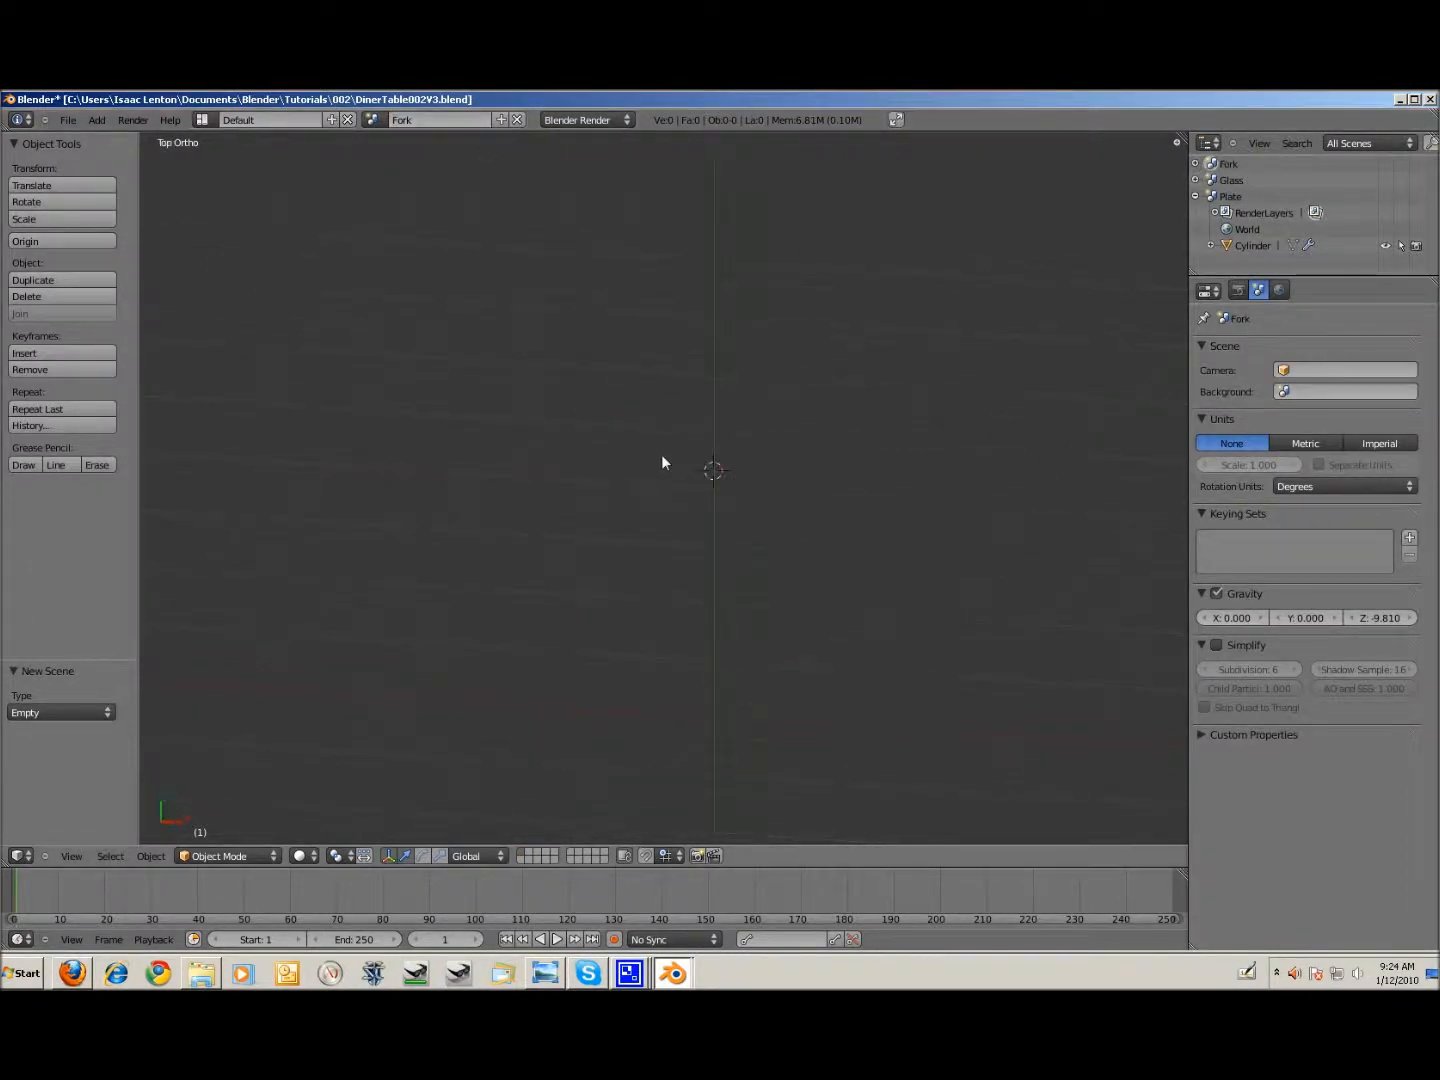
middle_click_drag(813, 424, 781, 458, "shift")
Step: Examine the fork on the table in the desktop wallpaper, and return to the Blender project window
left_click(1400, 99)
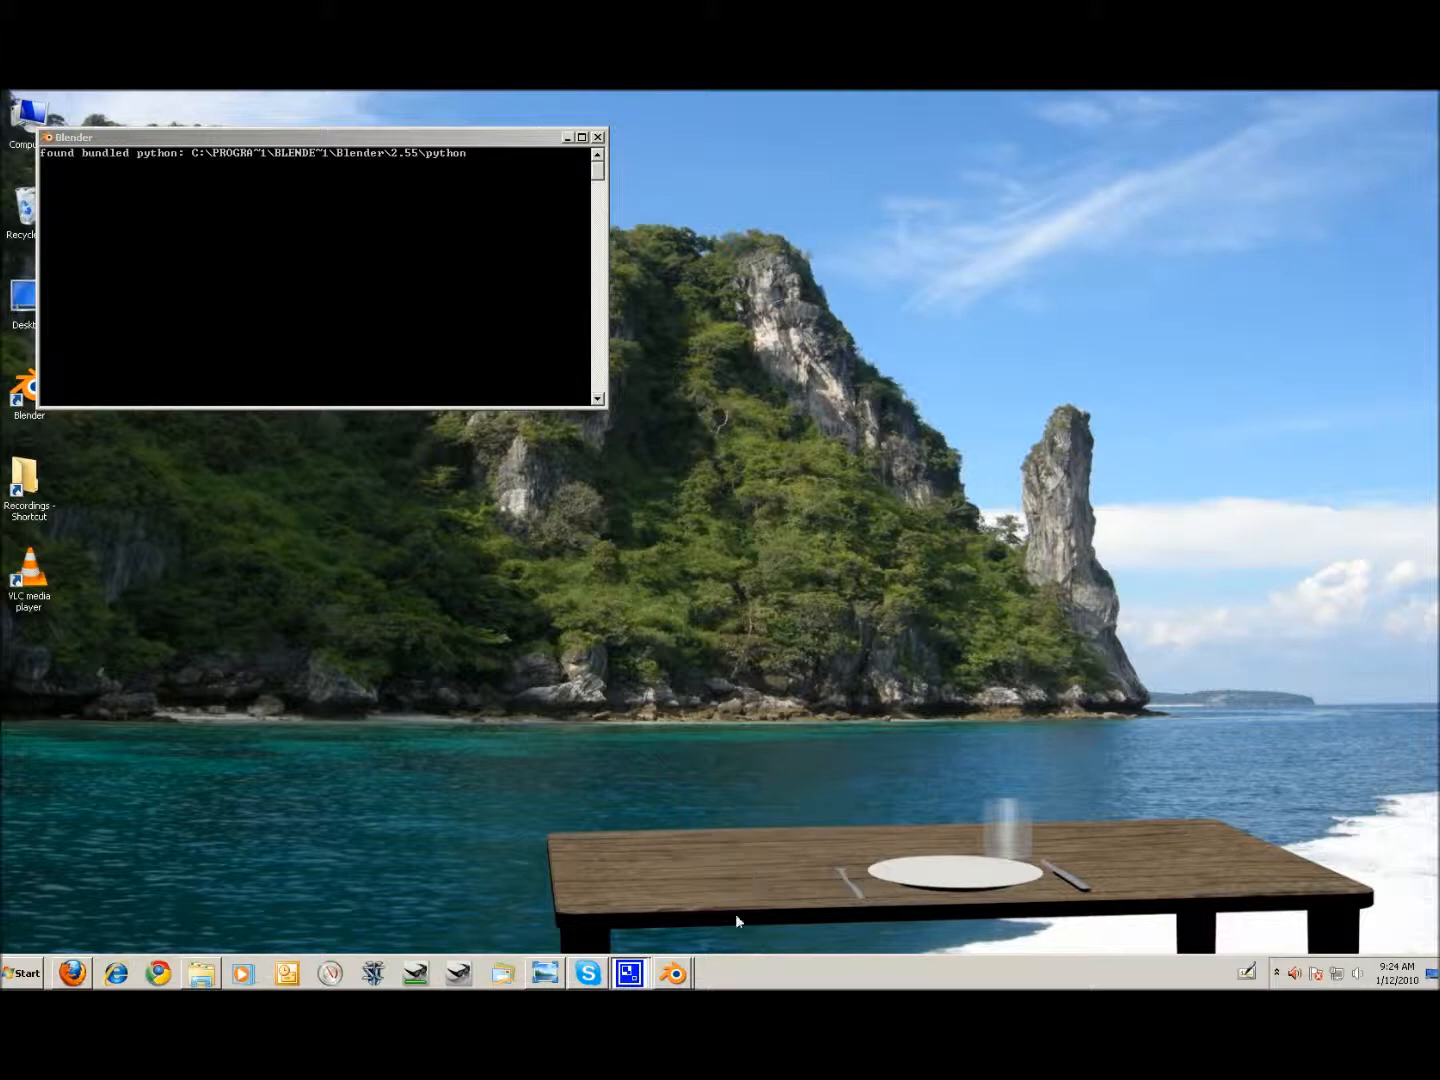
mouse_move(677, 976)
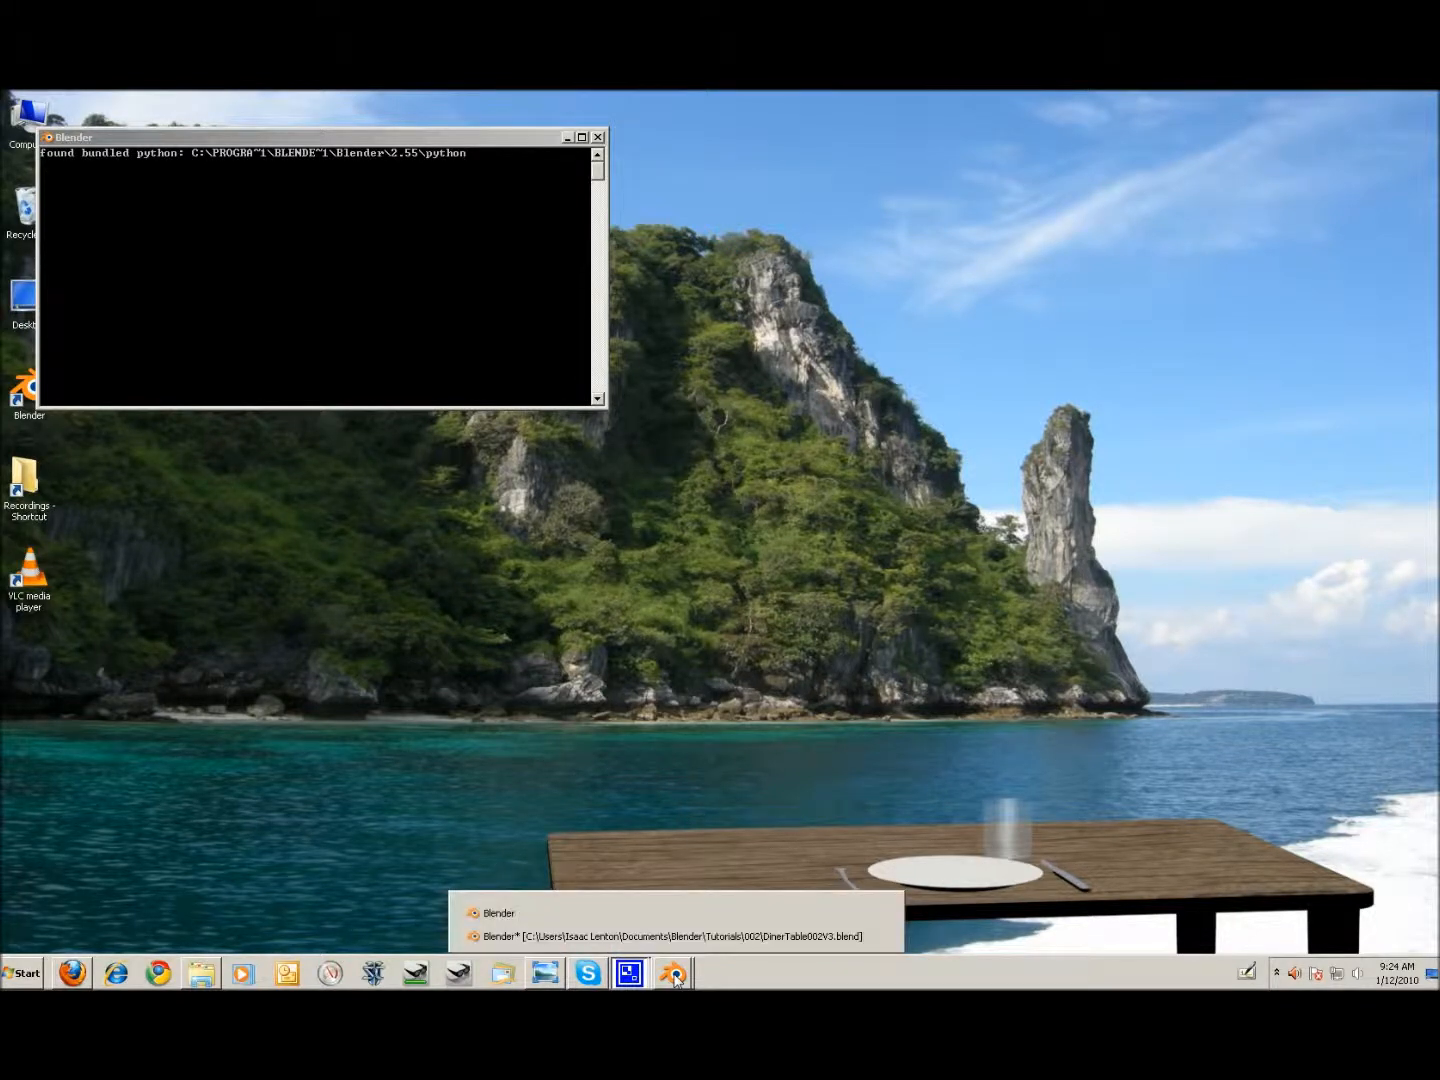
left_click(633, 937)
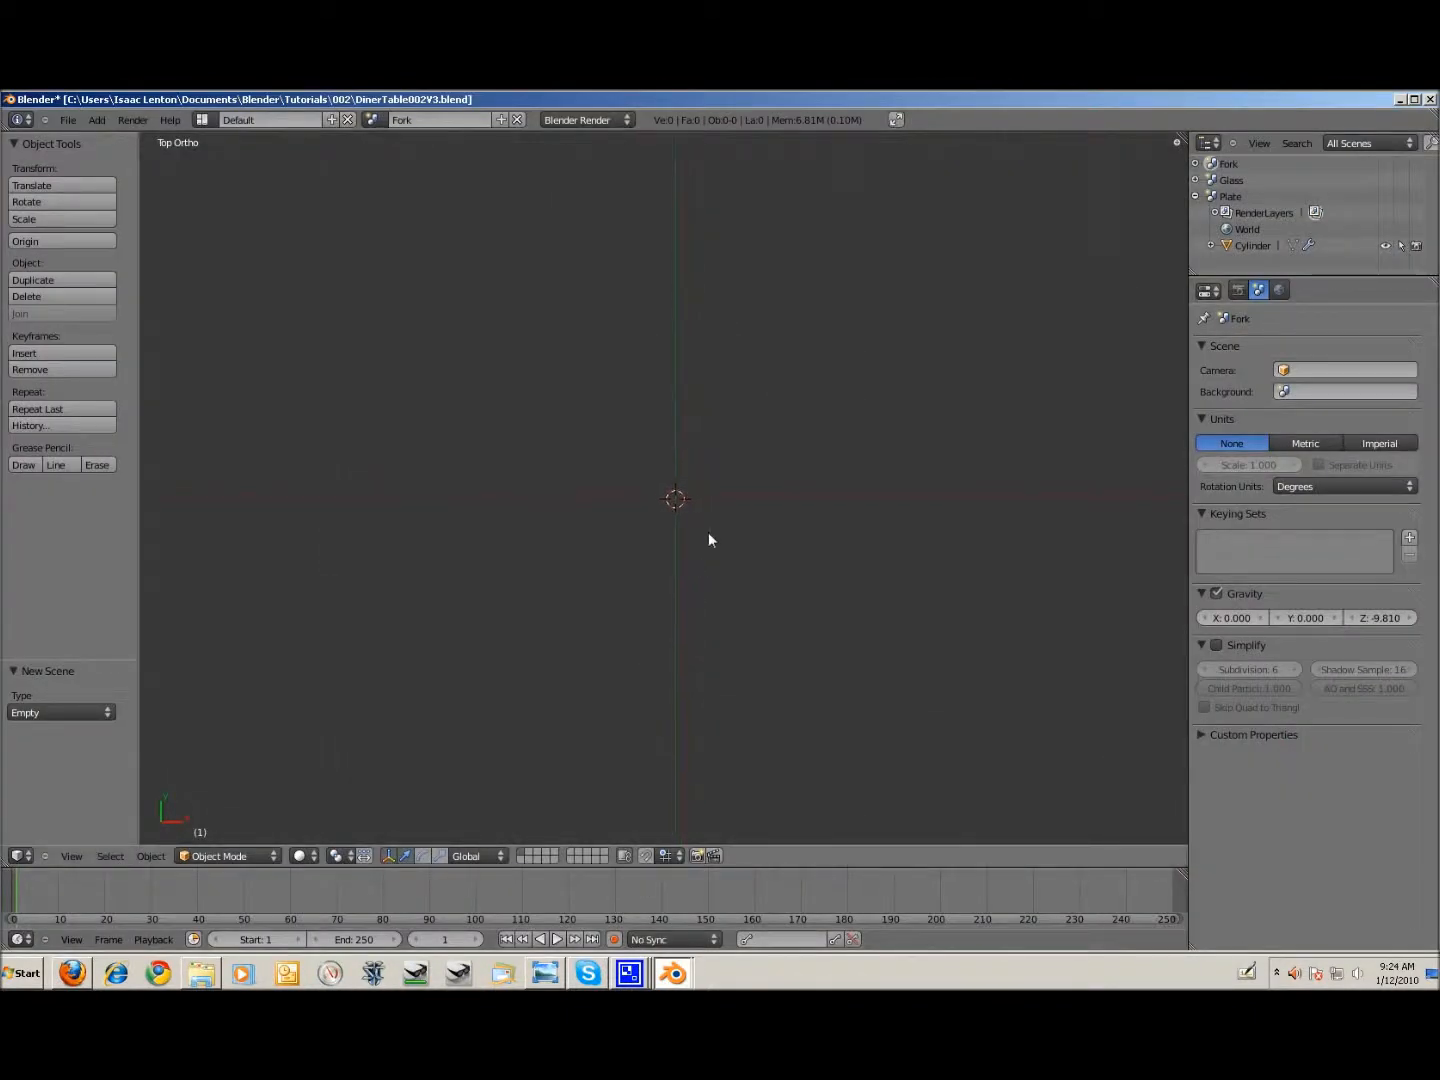
Step: Add a cube at the origin and scale it down along X into a narrow block for the fork handle
key("space")
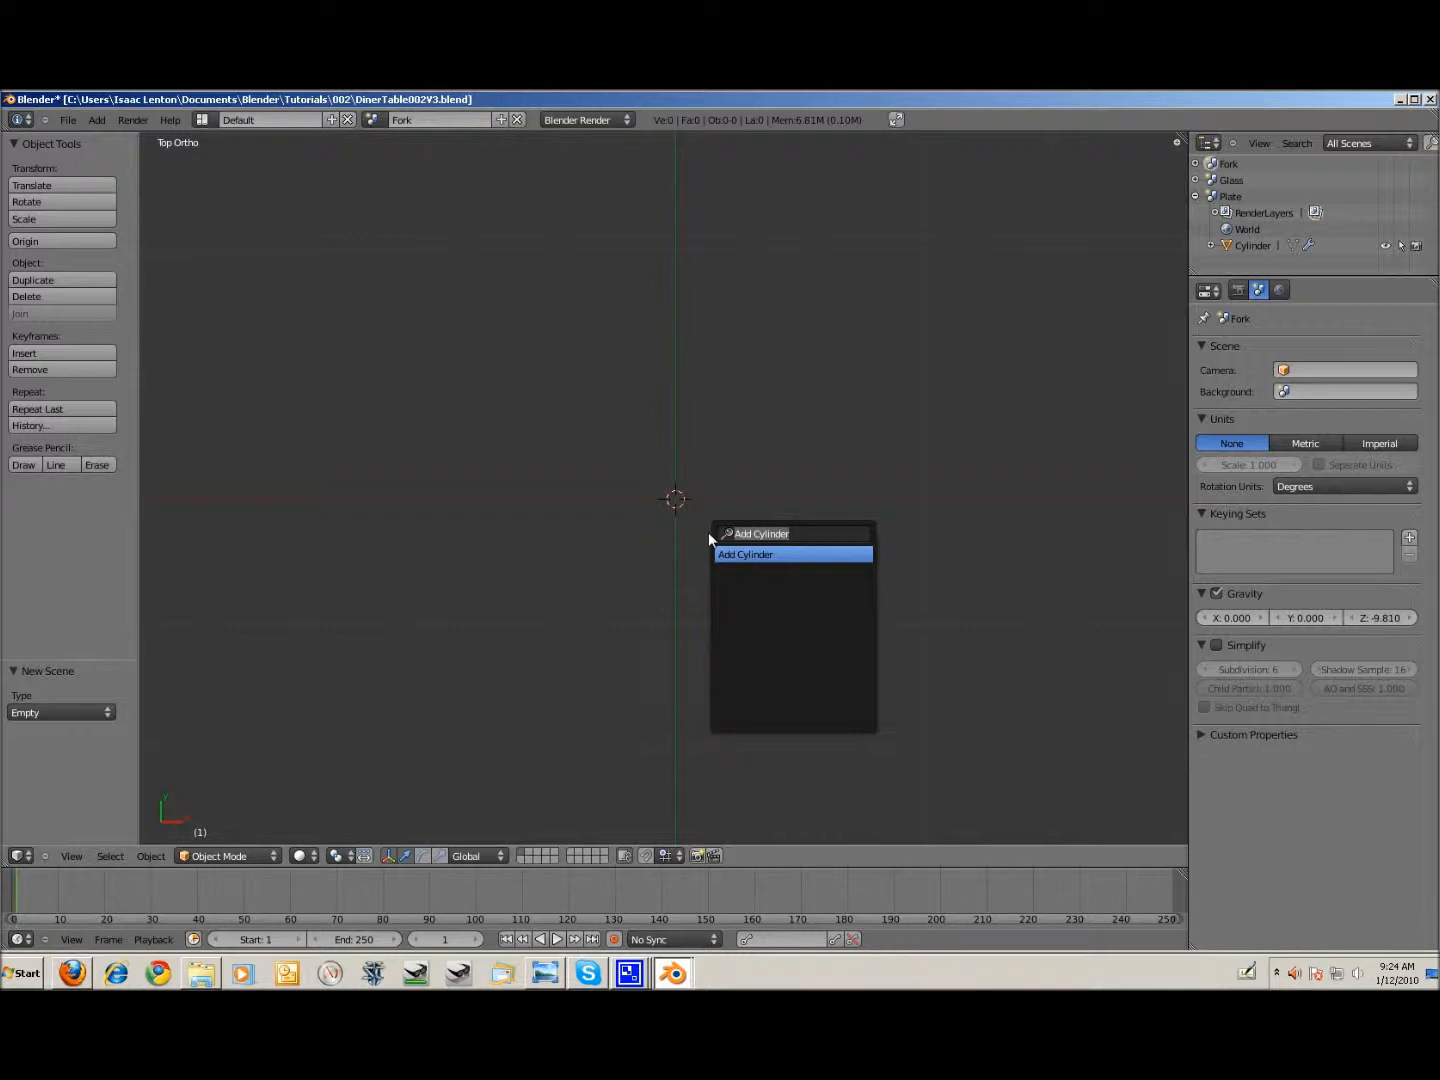
type("cube")
key("Return")
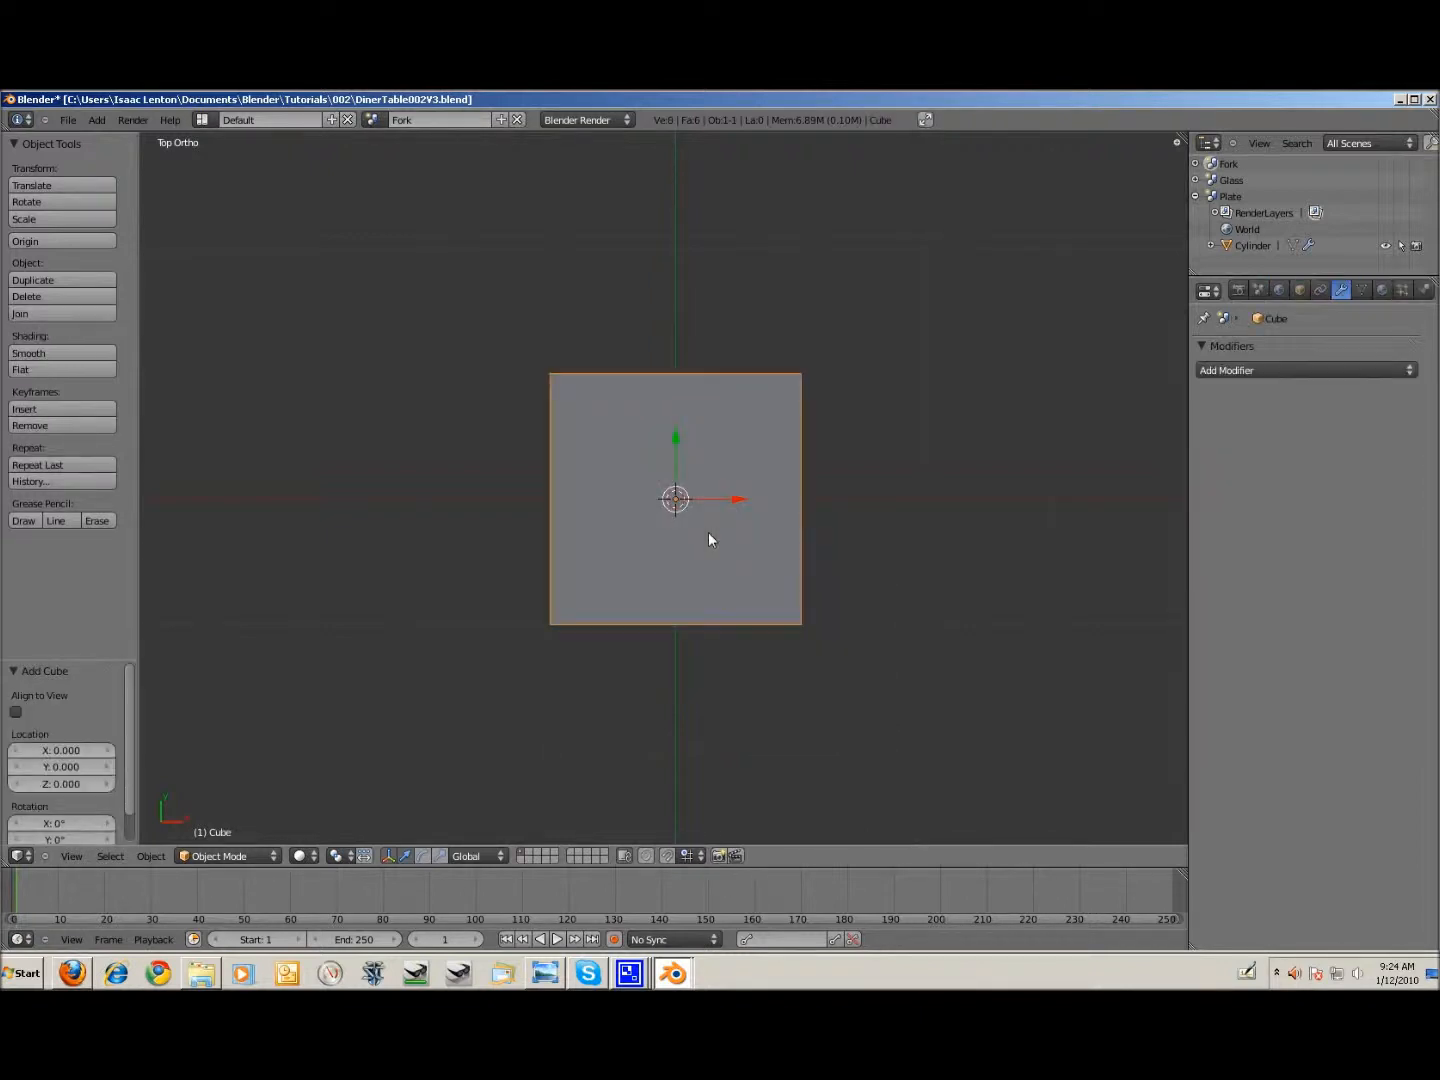
key("s")
key("x")
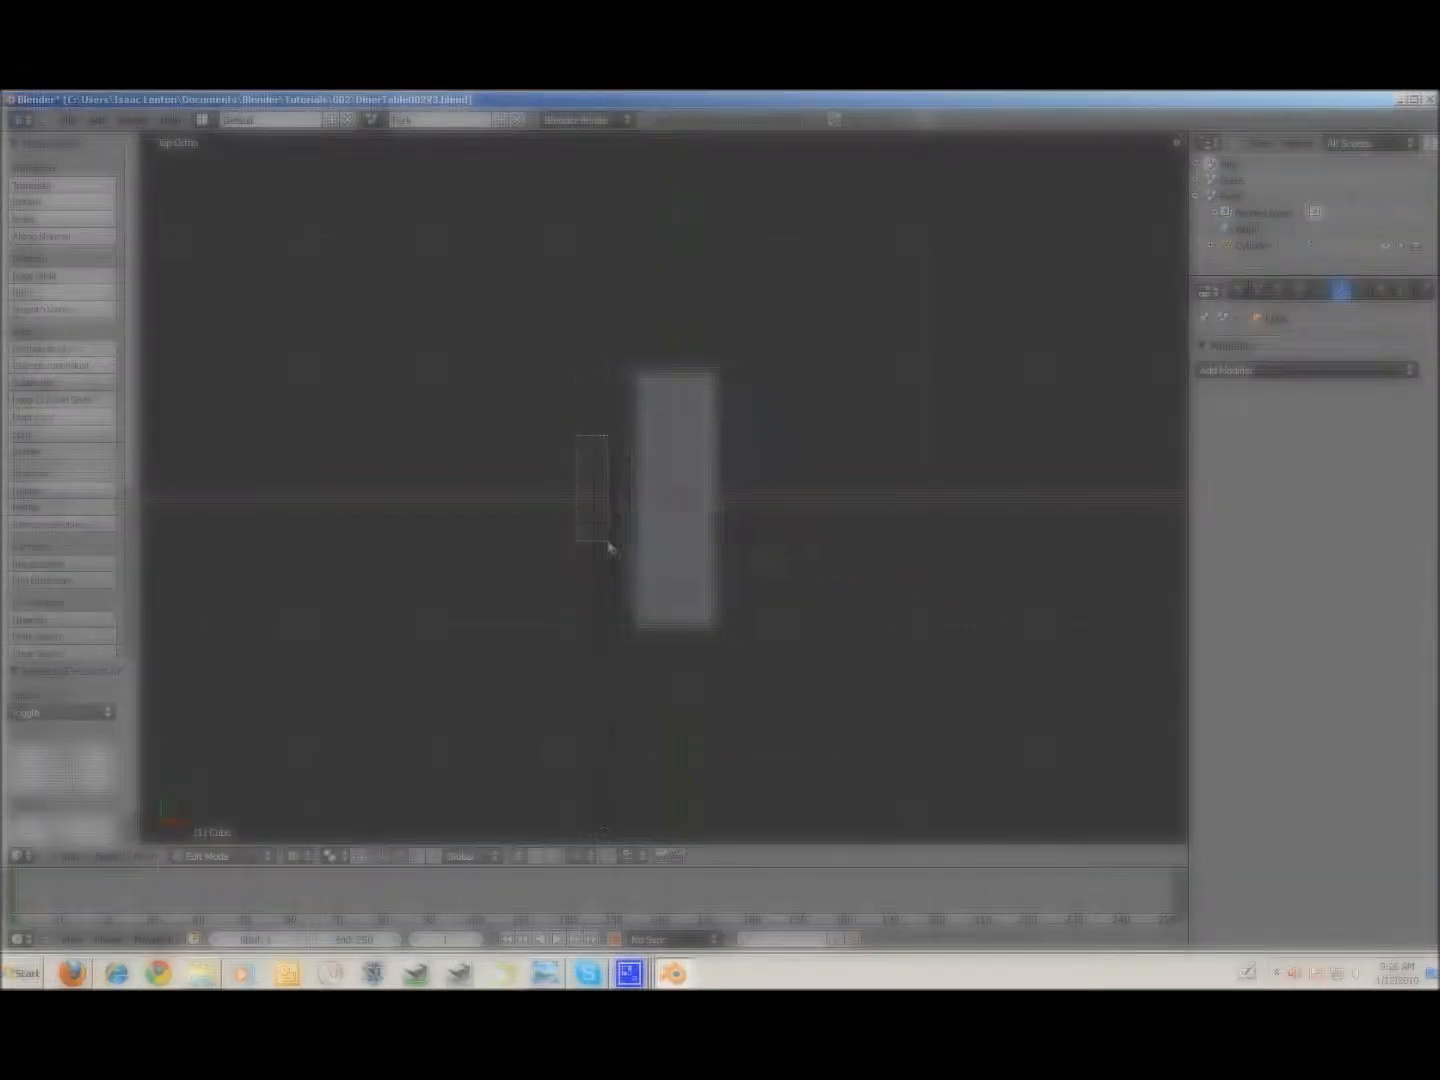
Step: Extrude the -X side of the short section at the handle's upper end outward twice, 0.2 each time
key("e")
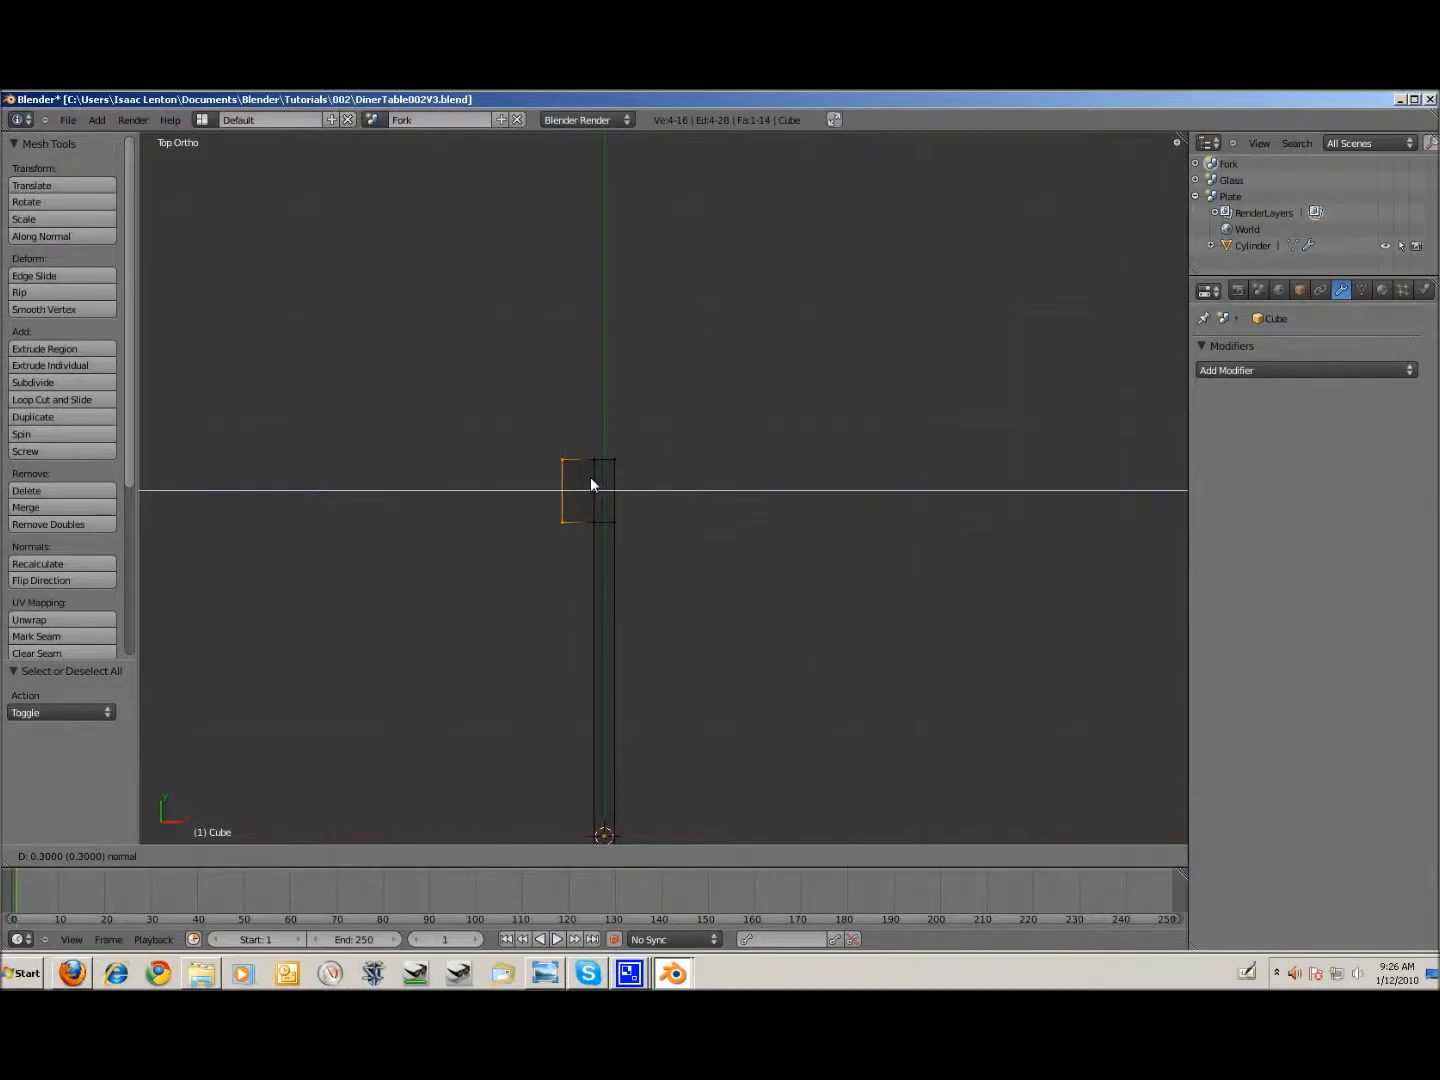
left_click(599, 478)
key("e")
left_click(572, 482)
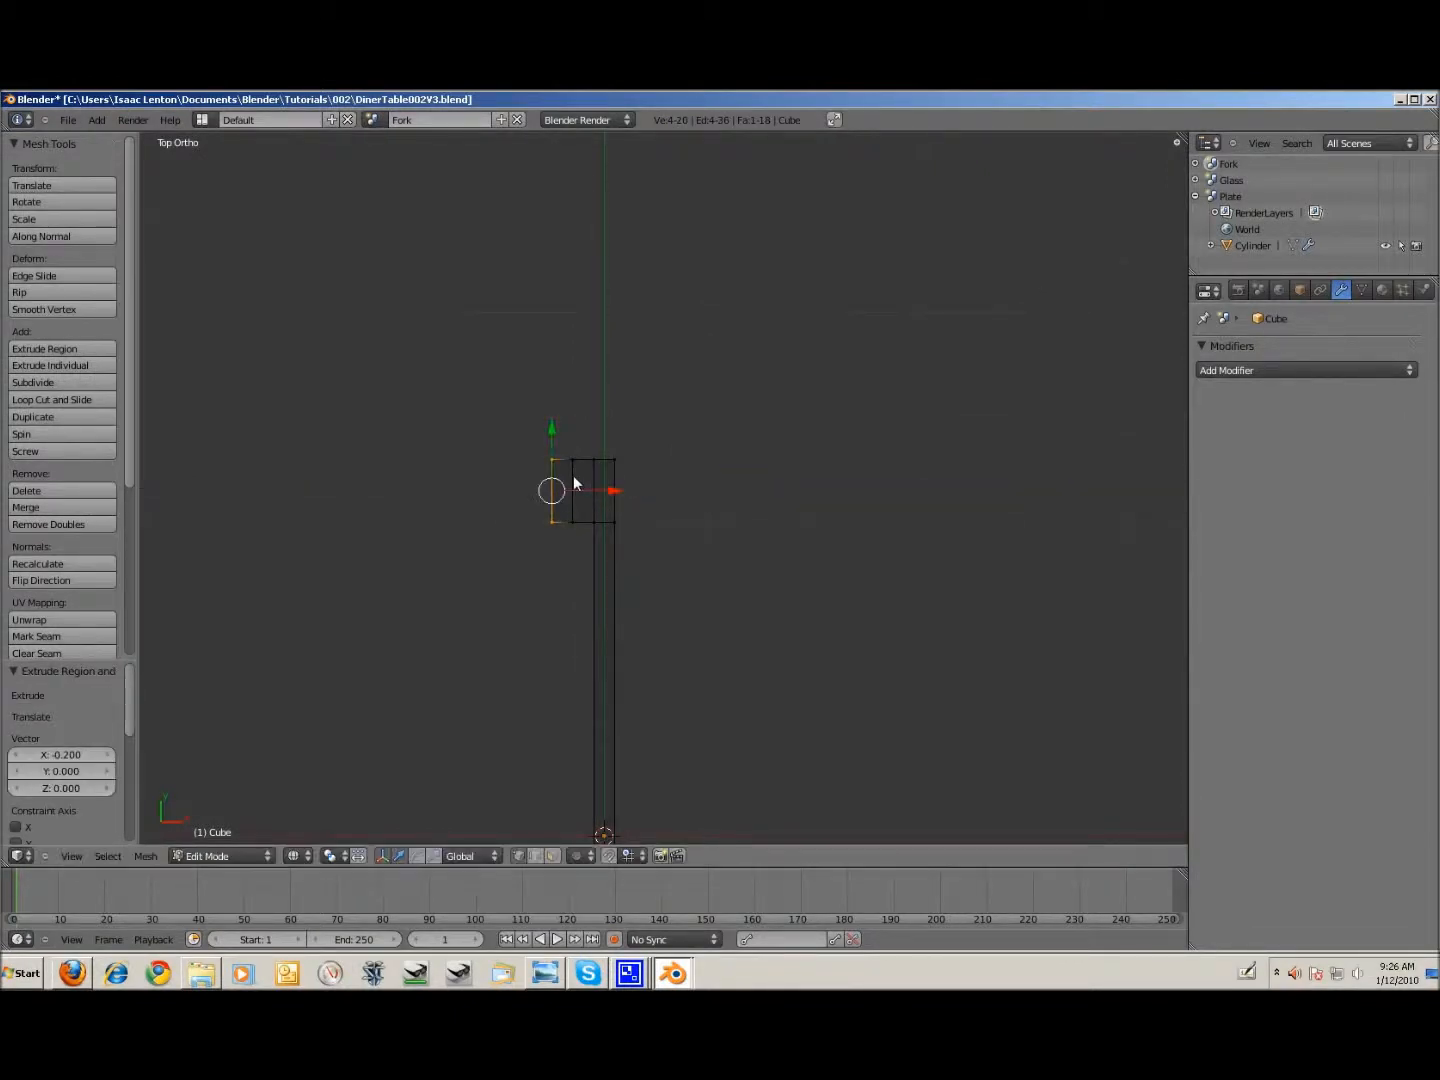
middle_click_drag(693, 503, 759, 598, "shift")
scroll(690, 563, "up", 2)
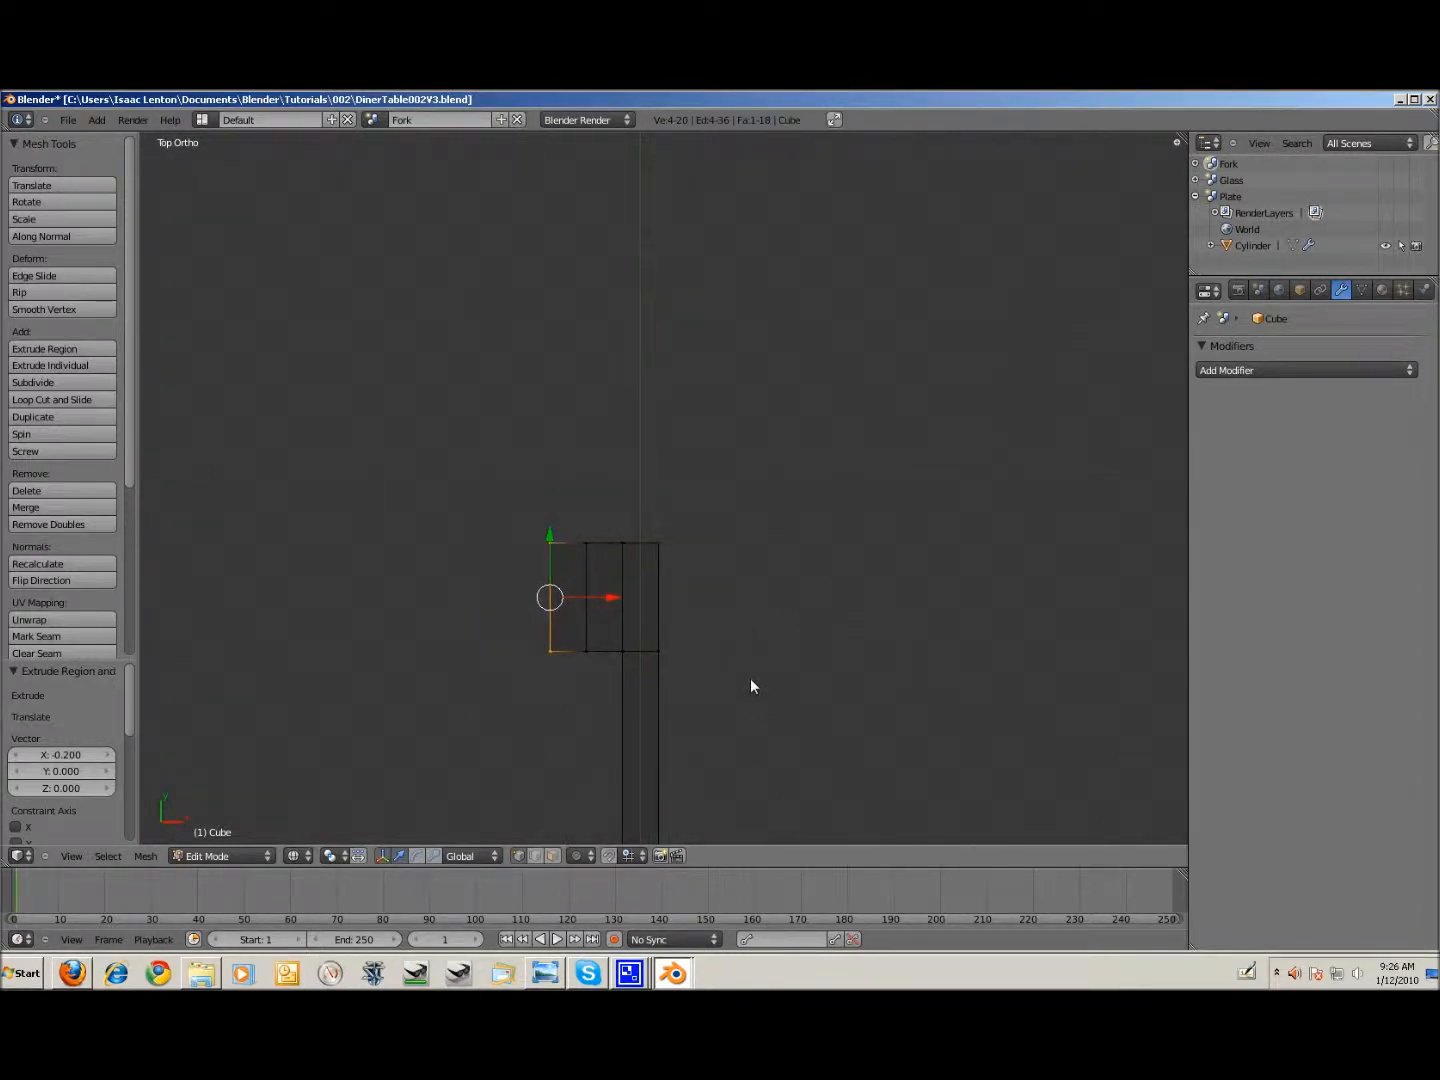
scroll(697, 712, "up", 2)
scroll(698, 712, "down", 1)
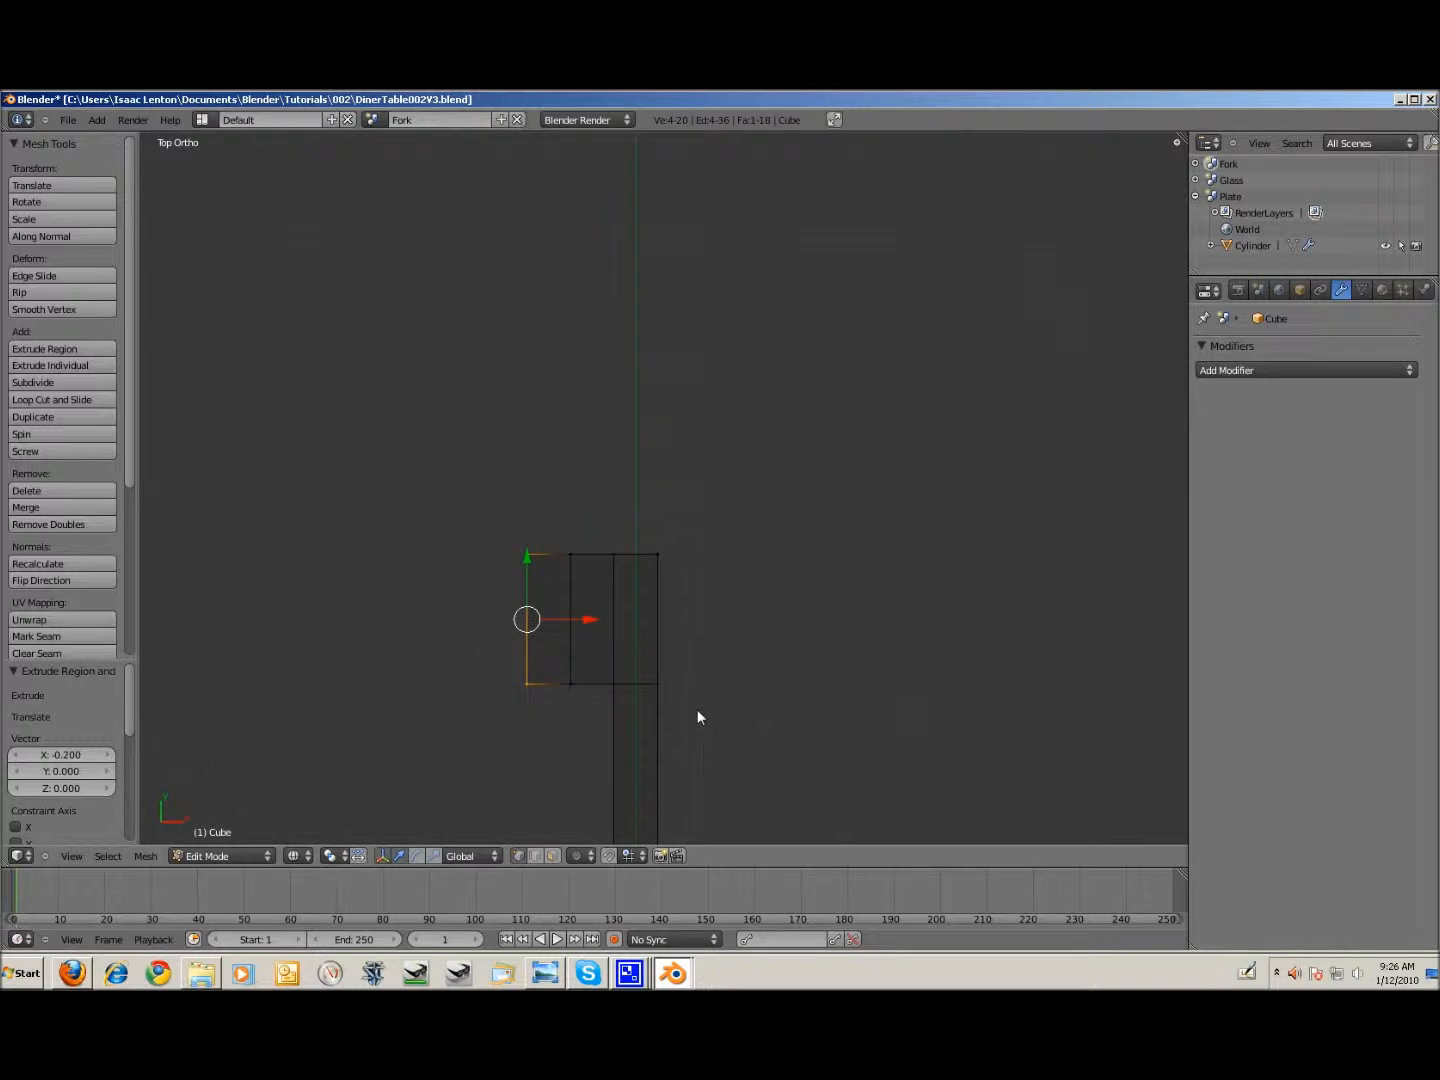
scroll(581, 644, "down", 1)
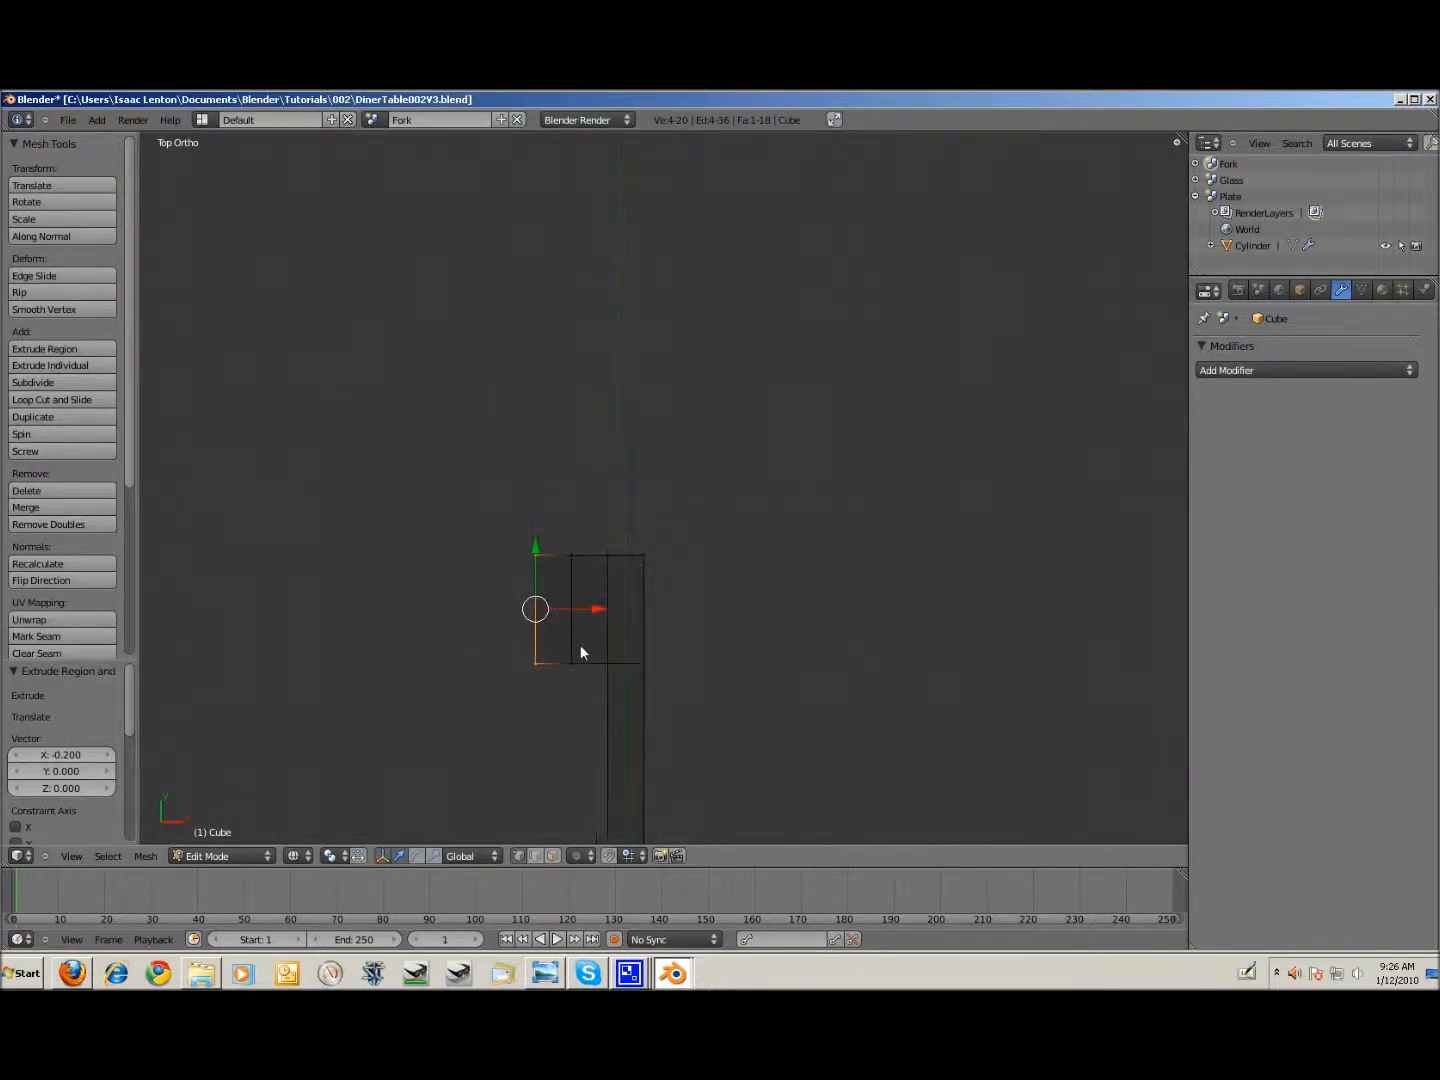
scroll(580, 643, "up", 1)
key("a")
key("b")
left_click_drag(491, 553, 556, 594)
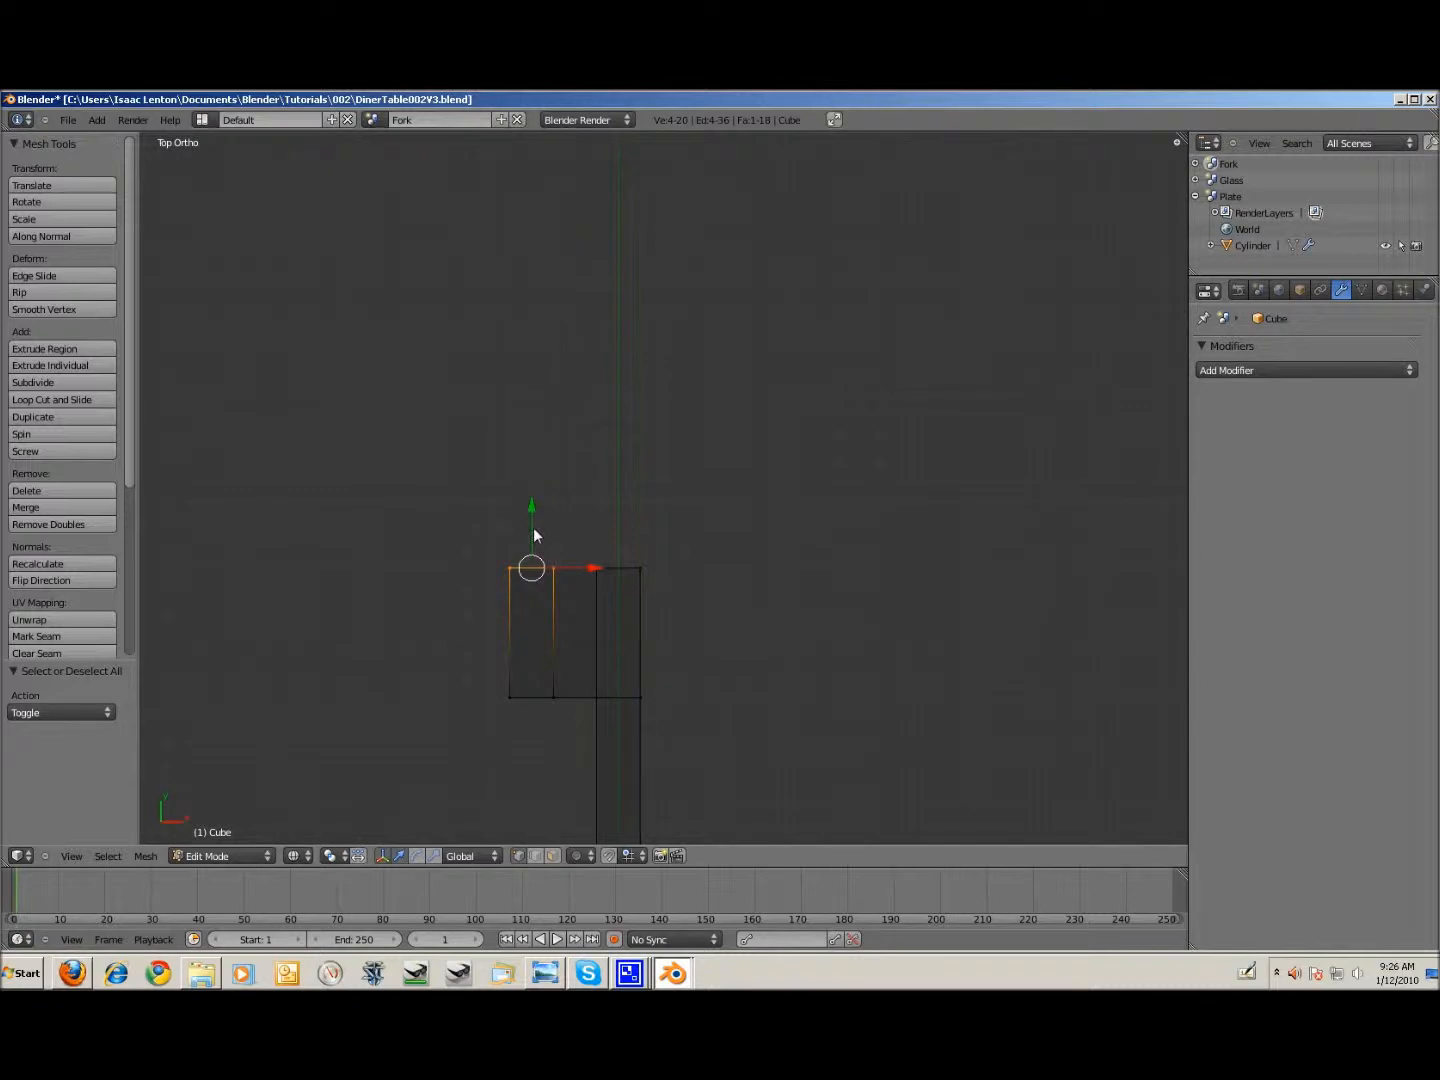
key("a")
Step: Delete the two +X side faces of the mesh, one along the handle and one on the head section
scroll(645, 575, "down", 6, "shift")
middle_click_drag(646, 813, 620, 562)
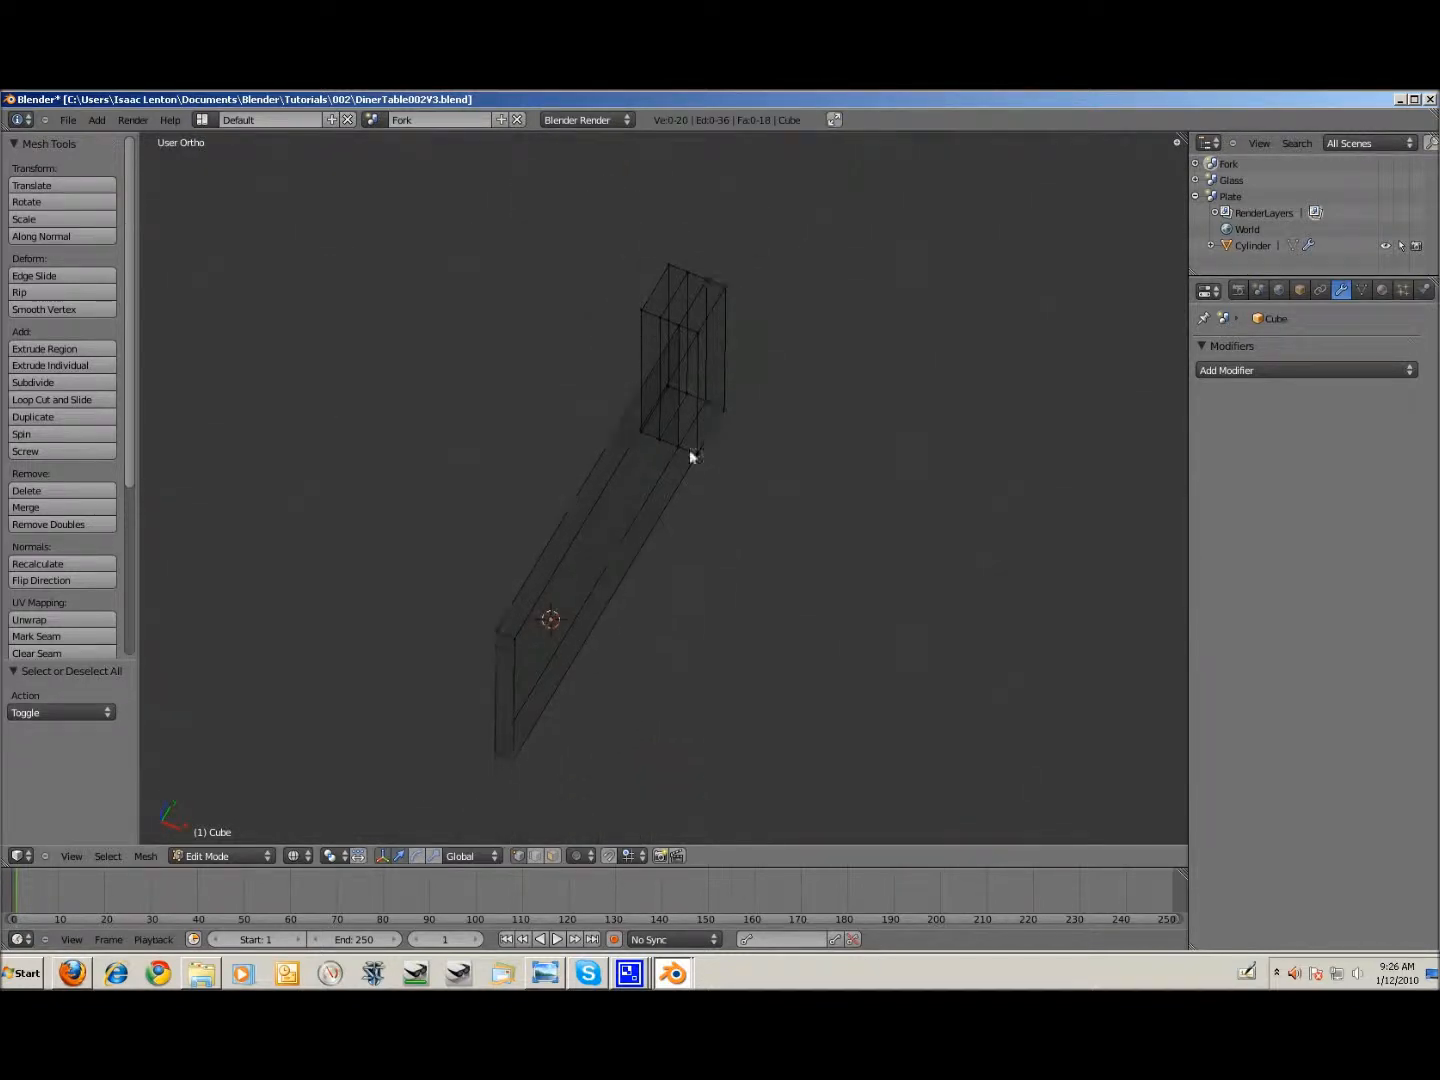
left_click(552, 856)
right_click(608, 547)
right_click(712, 384, "shift")
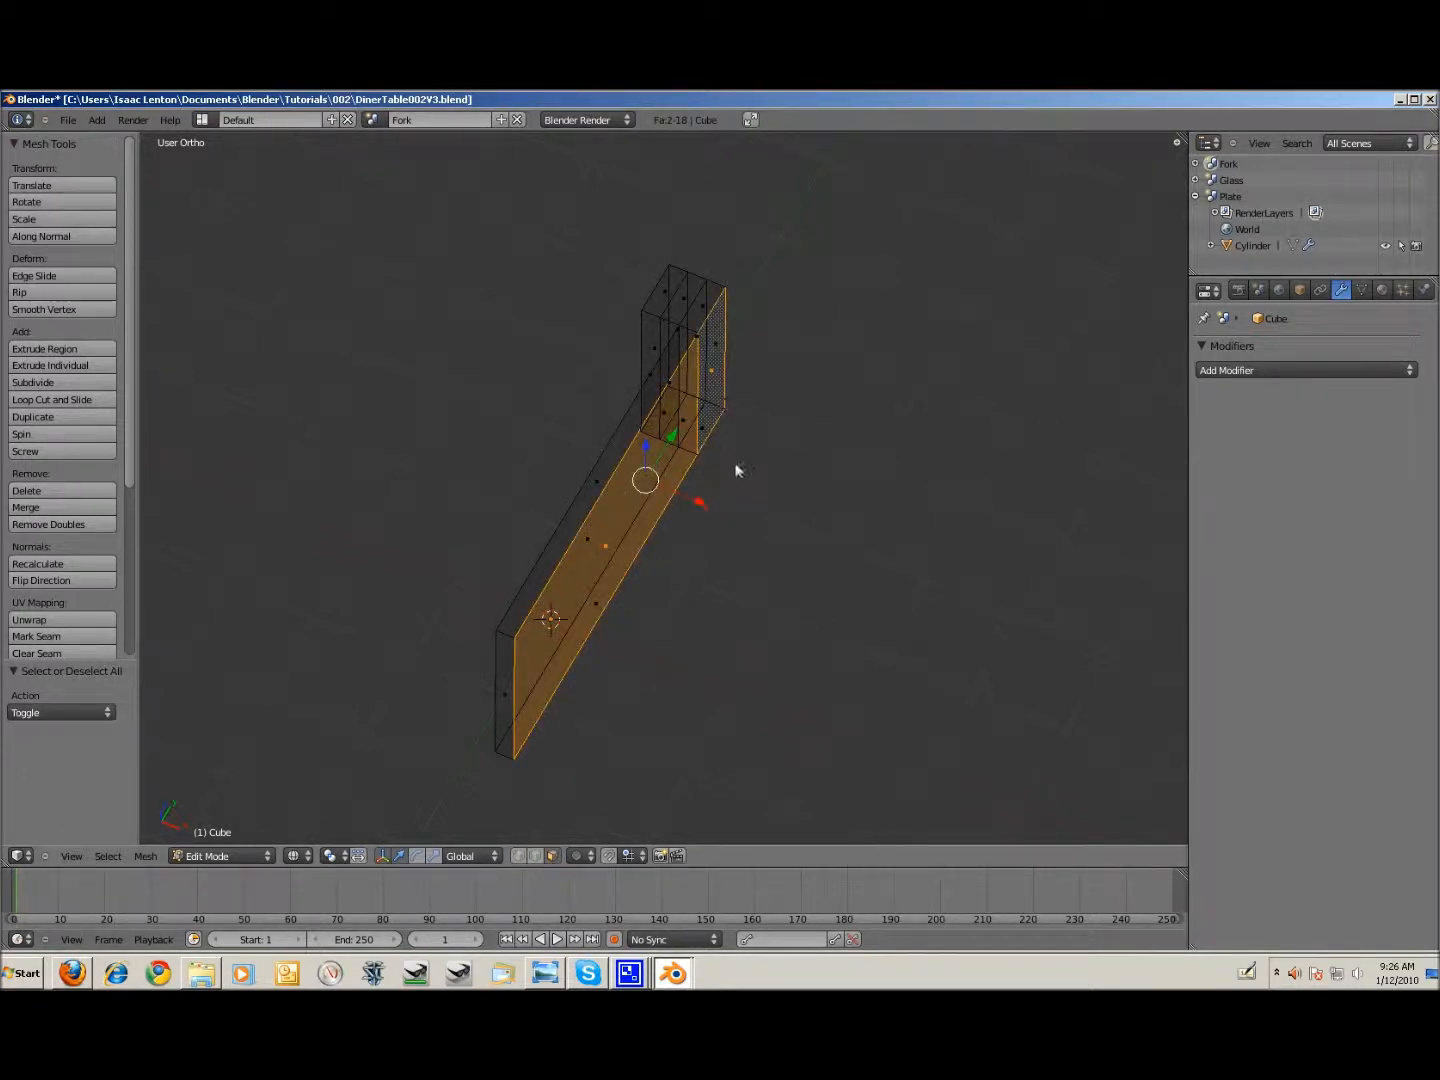
key("x")
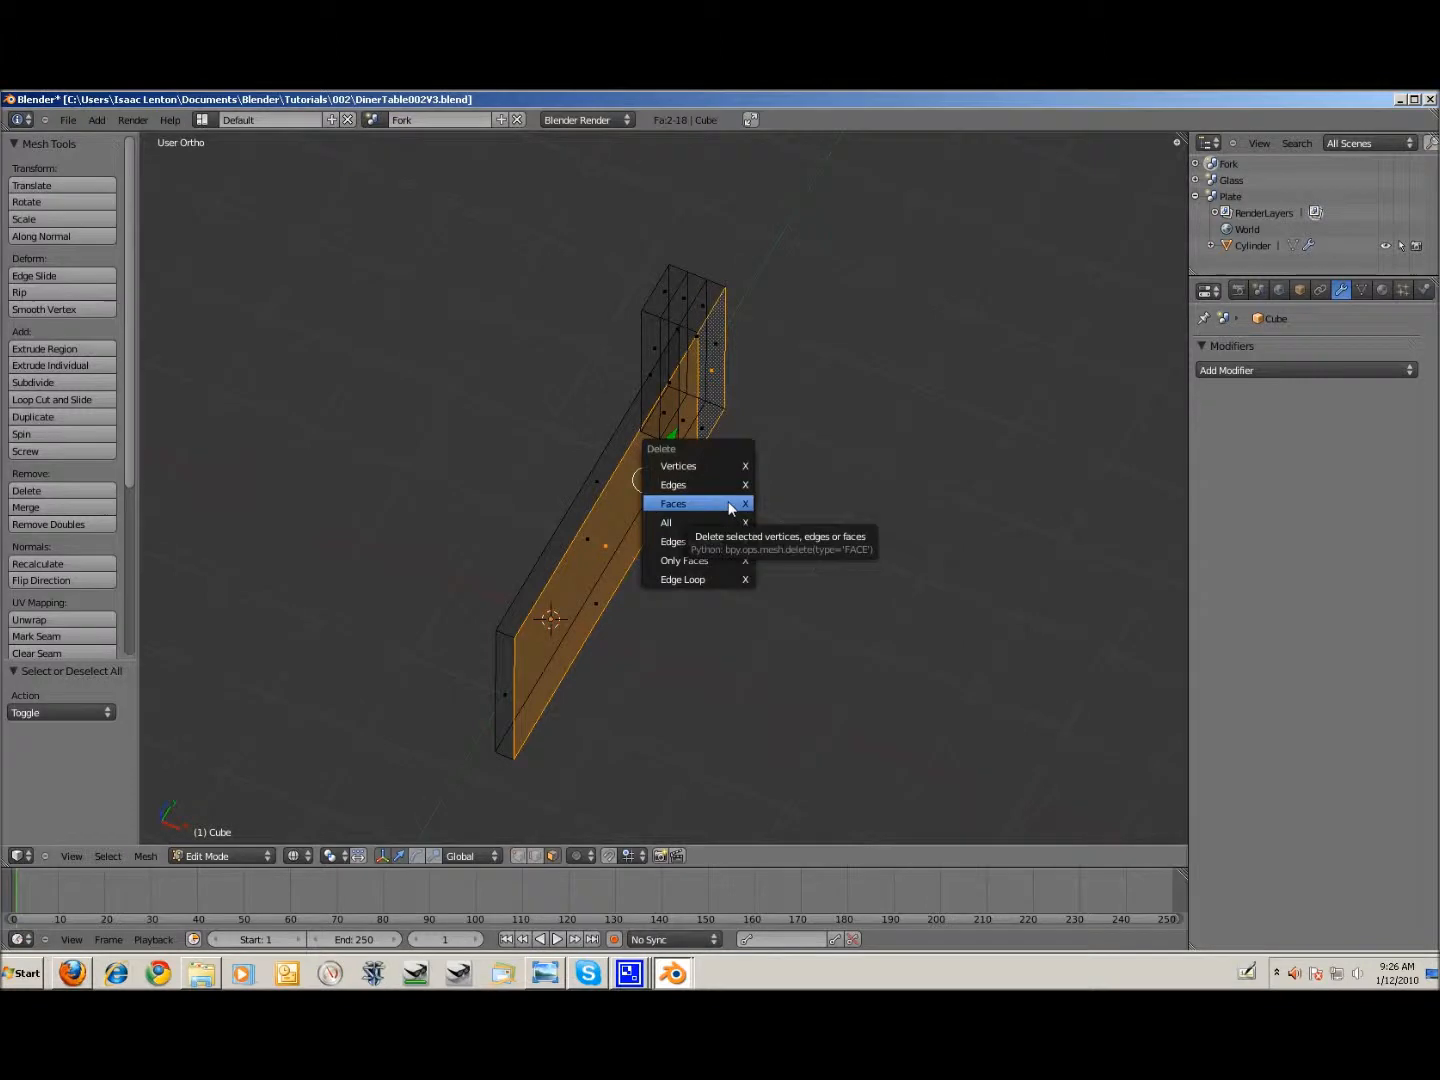
left_click(729, 504)
Step: In top view, move all vertices along the open +X edge by -0.1 along X onto the centre line
middle_click_drag(725, 581, 740, 523)
key("KP_7")
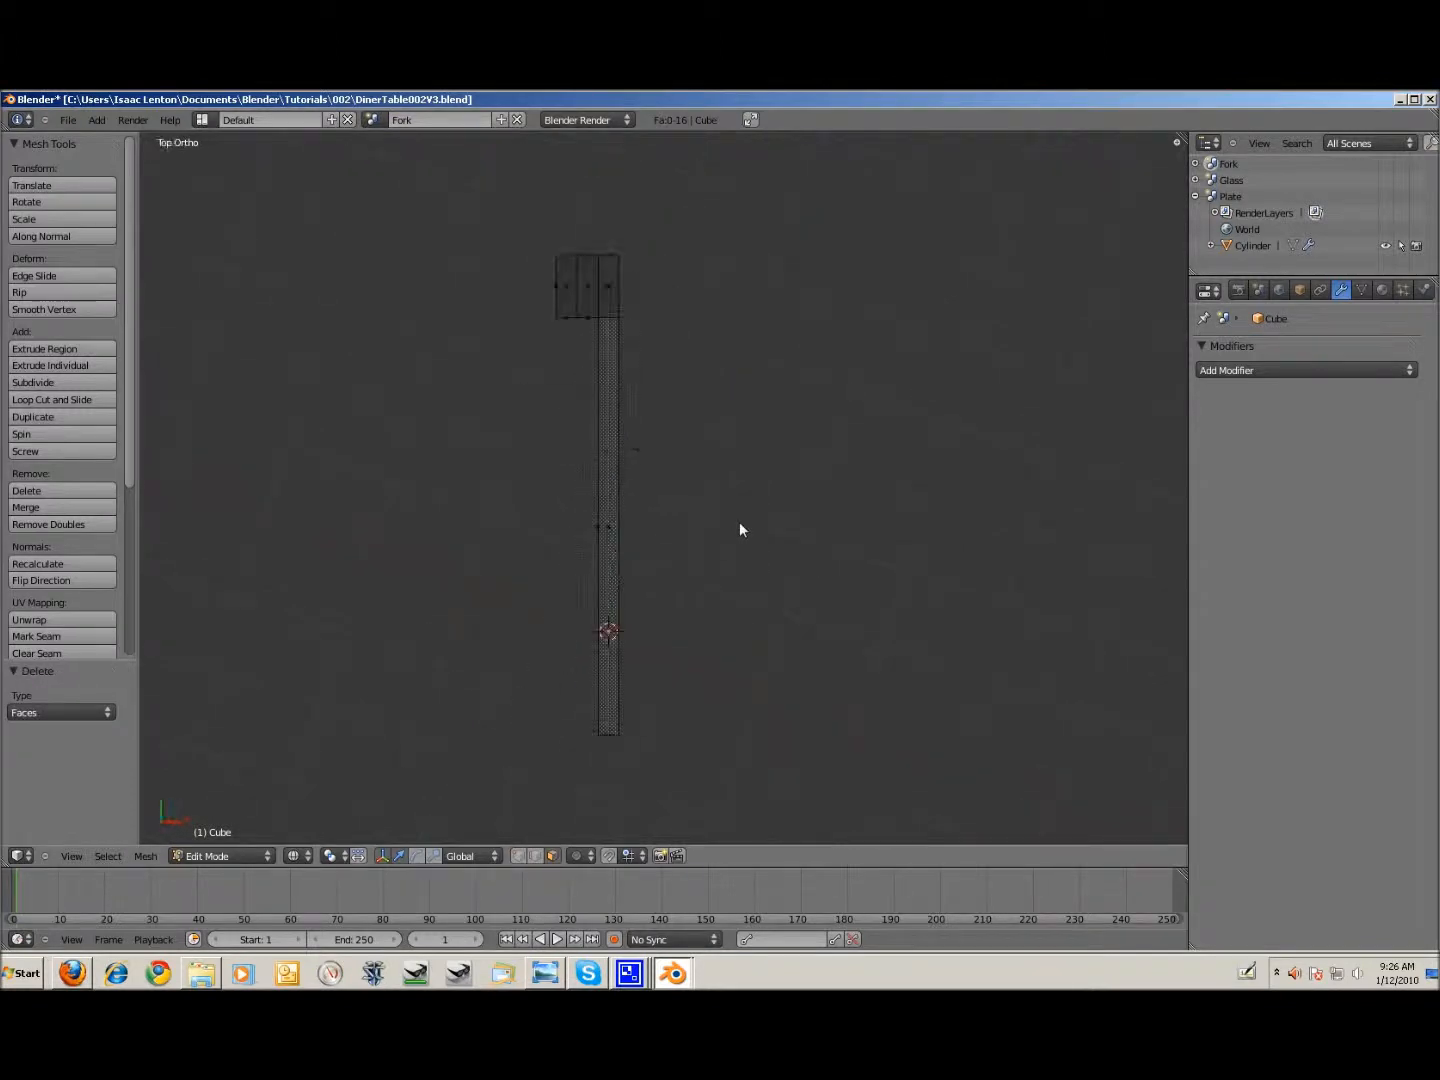
key("a")
key("a")
left_click(535, 857)
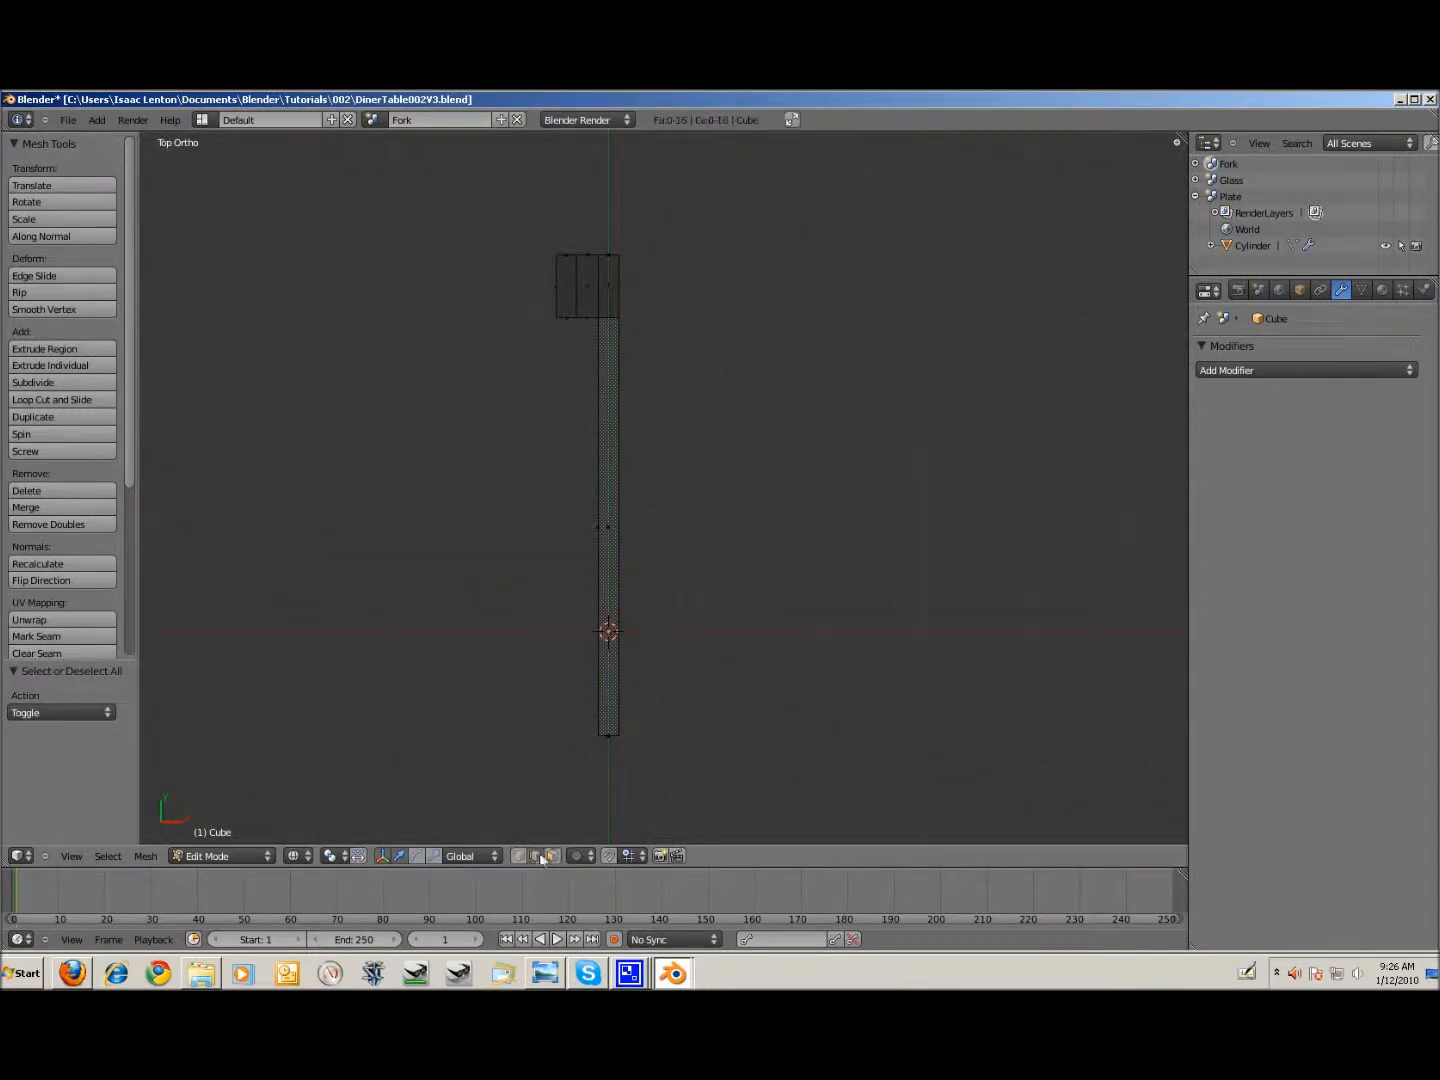
left_click(517, 856)
key("b")
left_click_drag(613, 240, 664, 751)
scroll(659, 694, "up", 5)
scroll(778, 548, "up", 4)
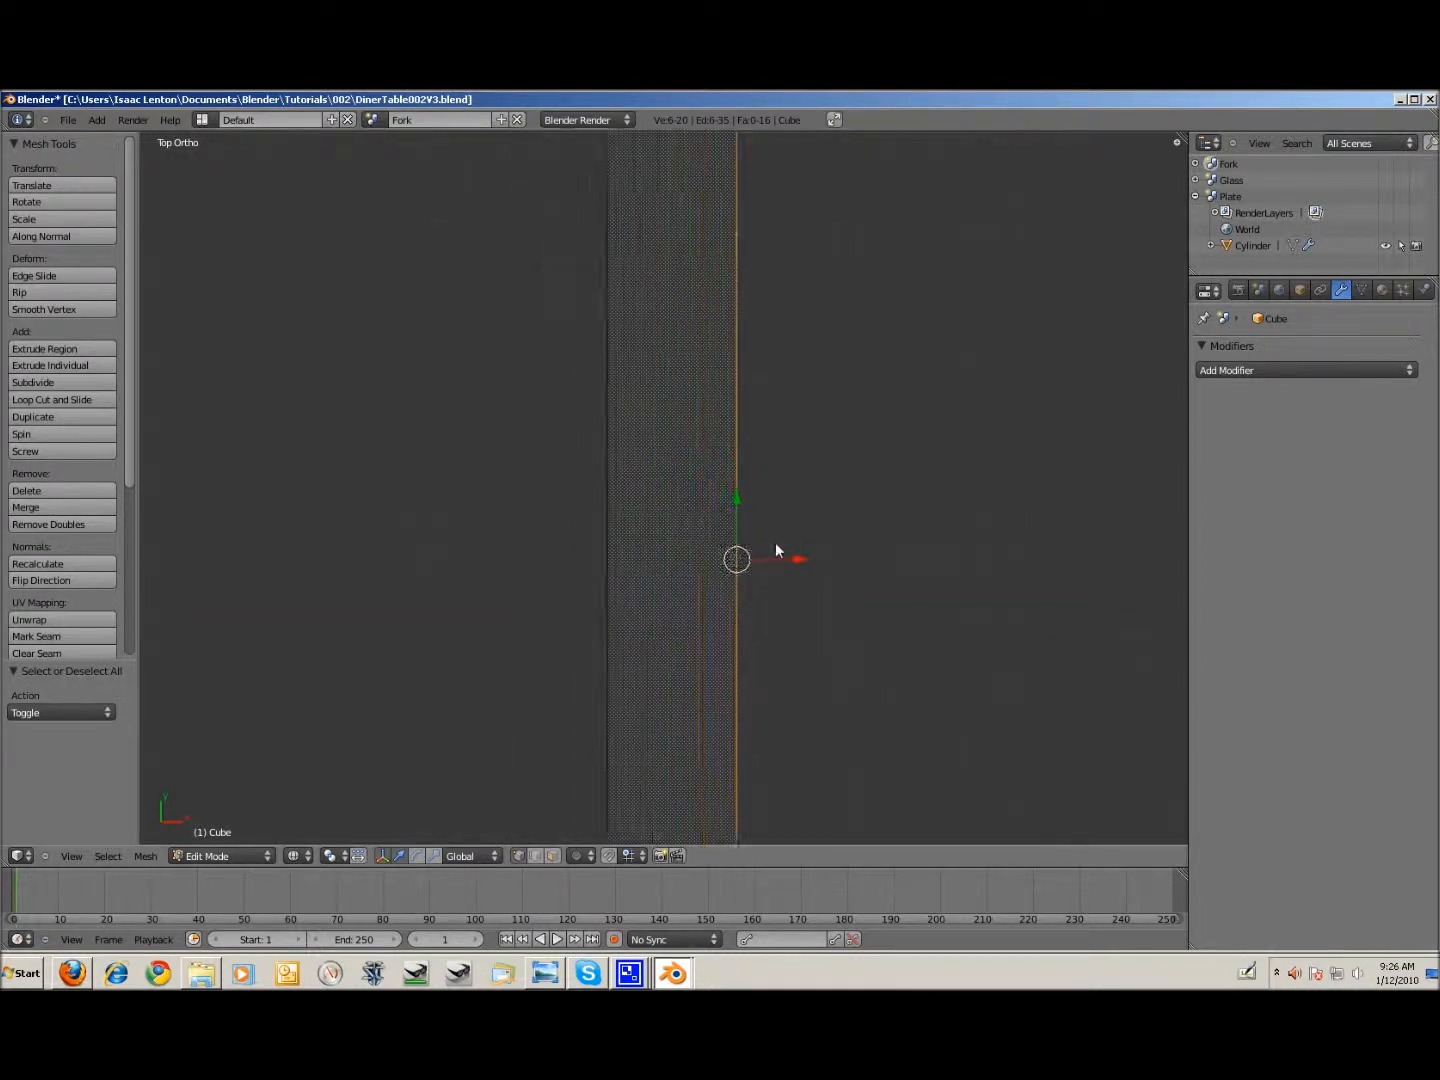
left_click_drag(796, 562, 731, 571)
Step: Add a Mirror modifier to the half fork
scroll(733, 565, "down", 3)
scroll(687, 391, "down", 4)
middle_click_drag(694, 318, 689, 247, "shift")
left_click(1255, 370)
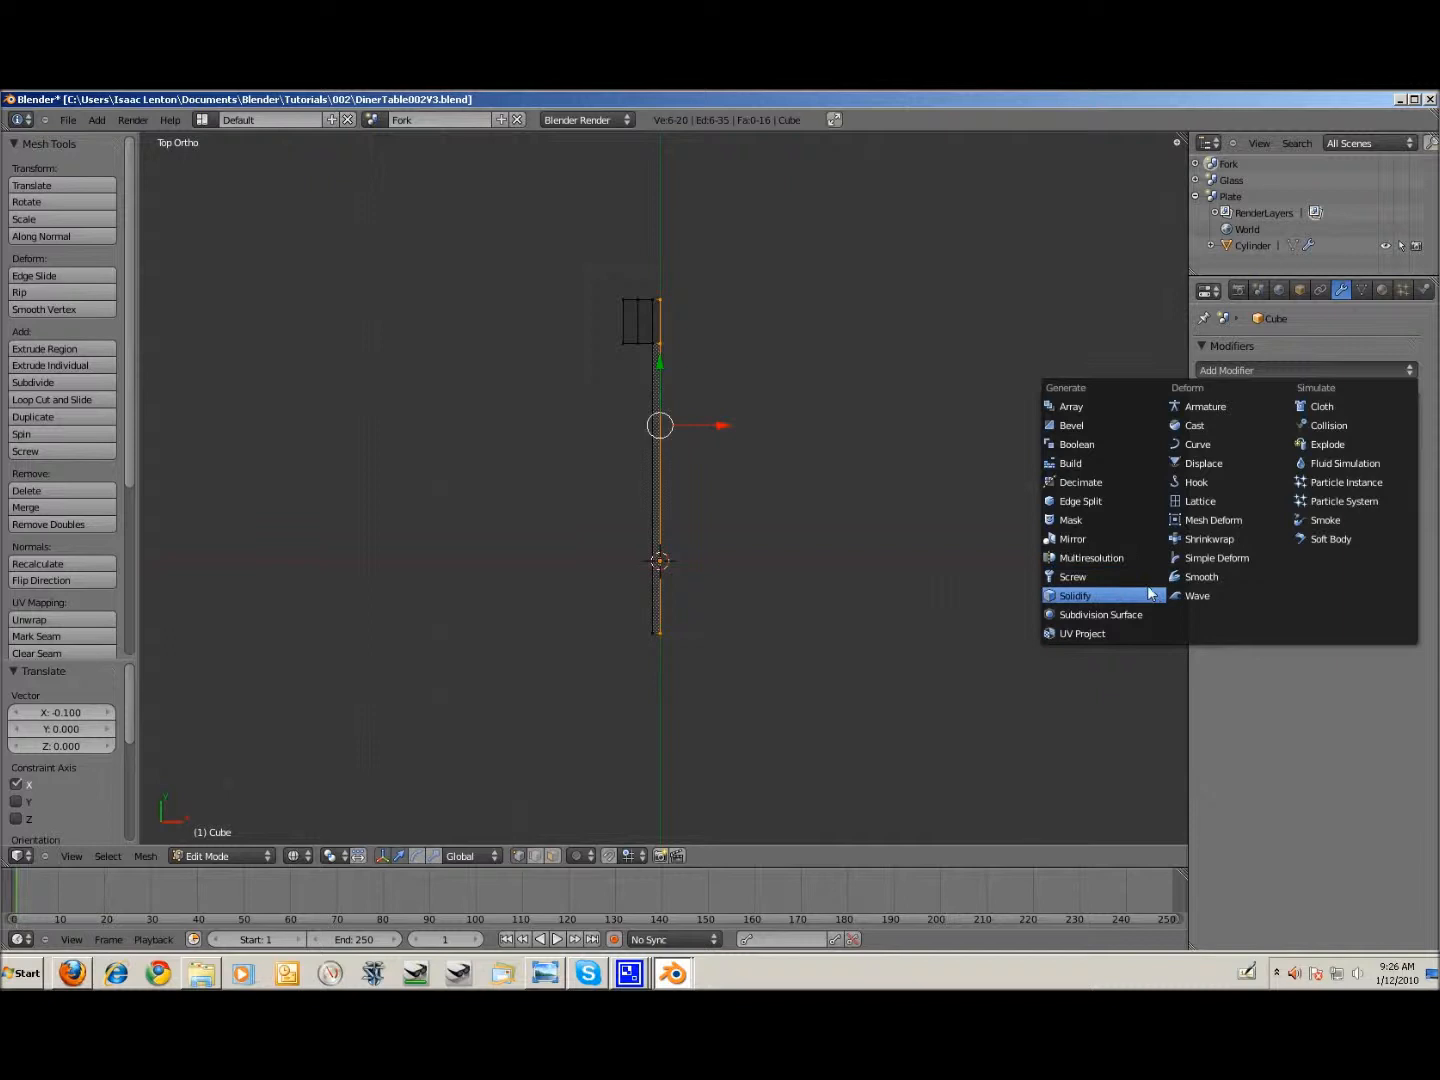
left_click(1125, 540)
Step: Examine the mirrored half of the fork head beside the original half
scroll(722, 347, "up", 2)
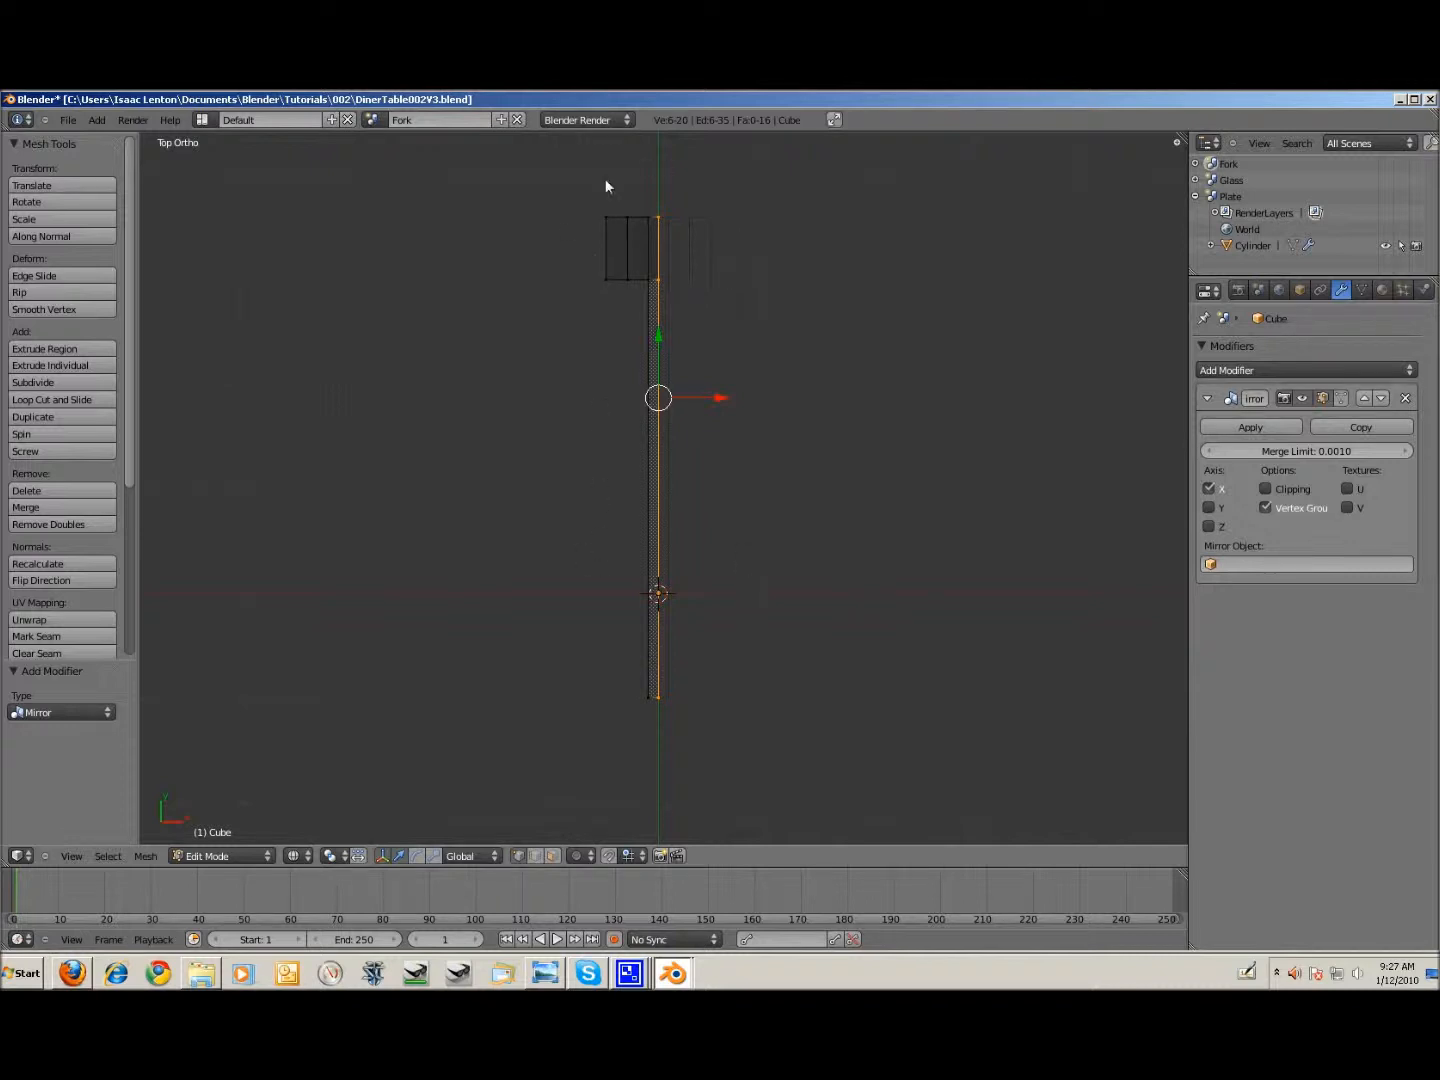
scroll(848, 215, "up", 3)
scroll(847, 211, "up", 4)
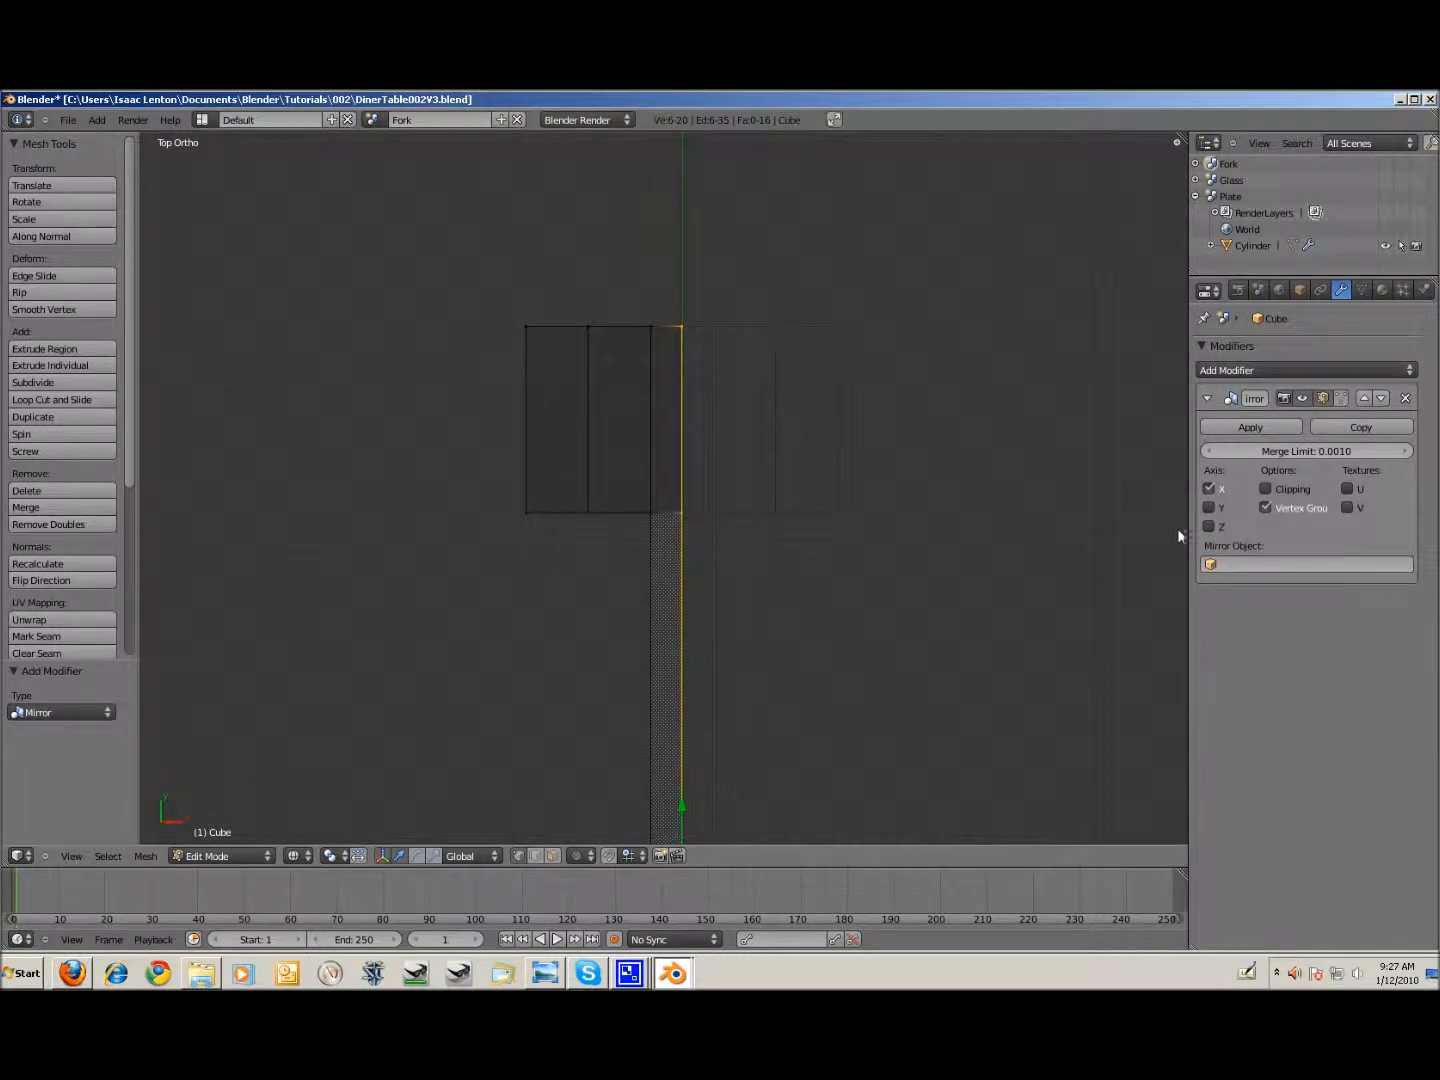
scroll(1021, 453, "down", 5)
scroll(953, 458, "up", 3)
middle_click_drag(959, 434, 966, 514, "shift")
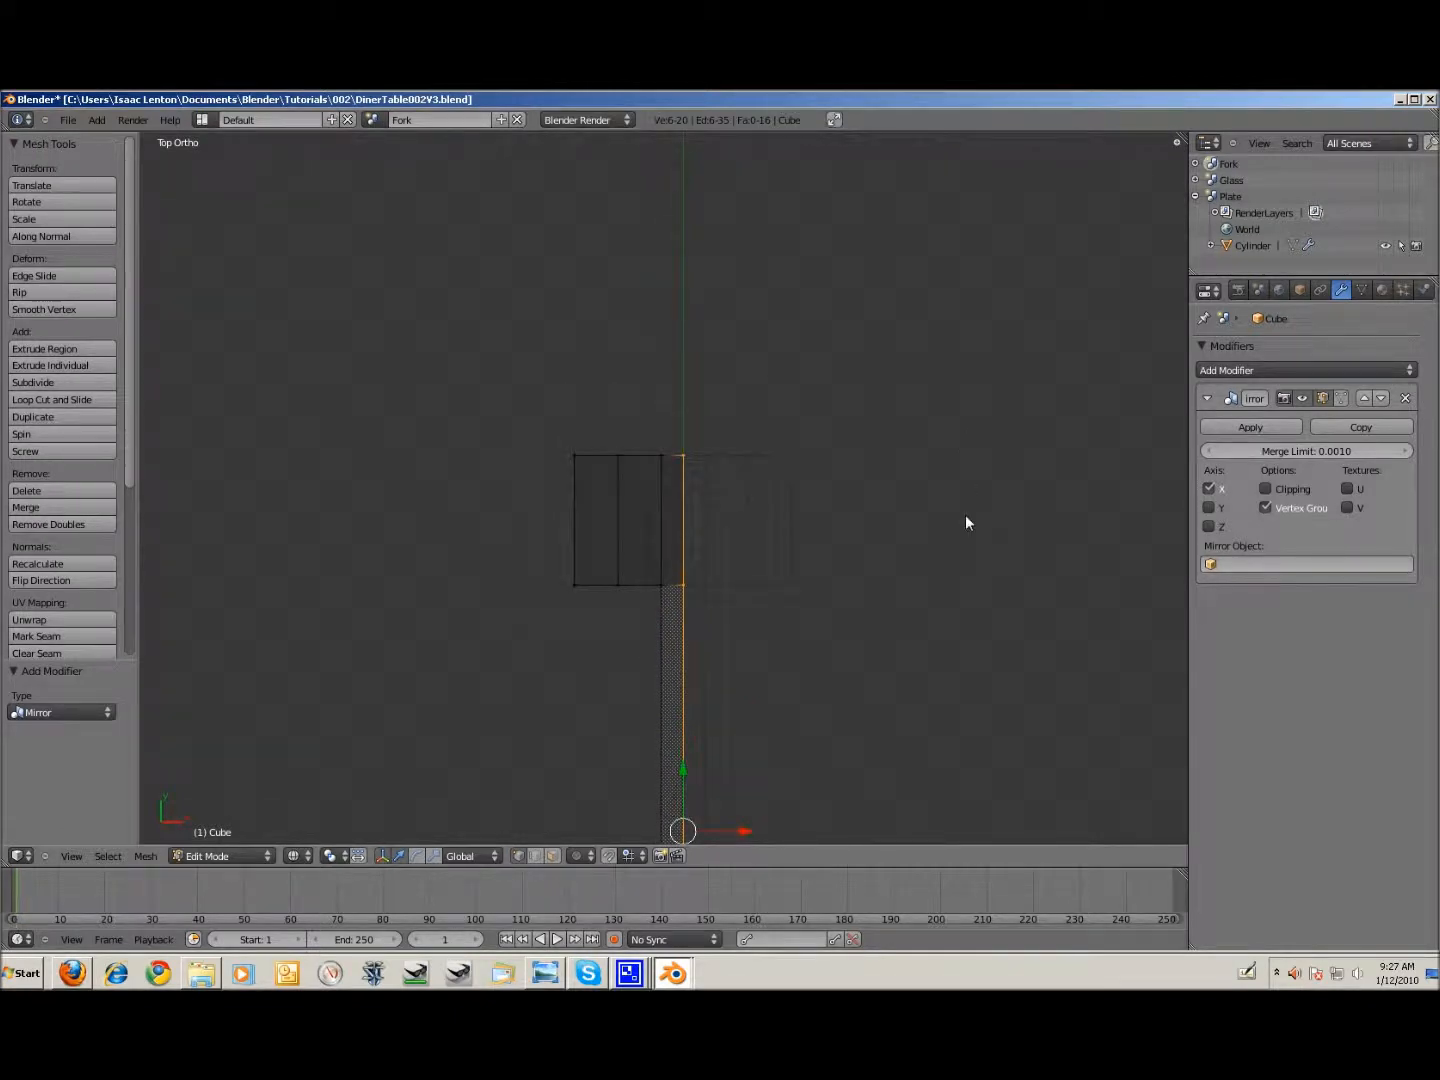
scroll(966, 514, "up", 3)
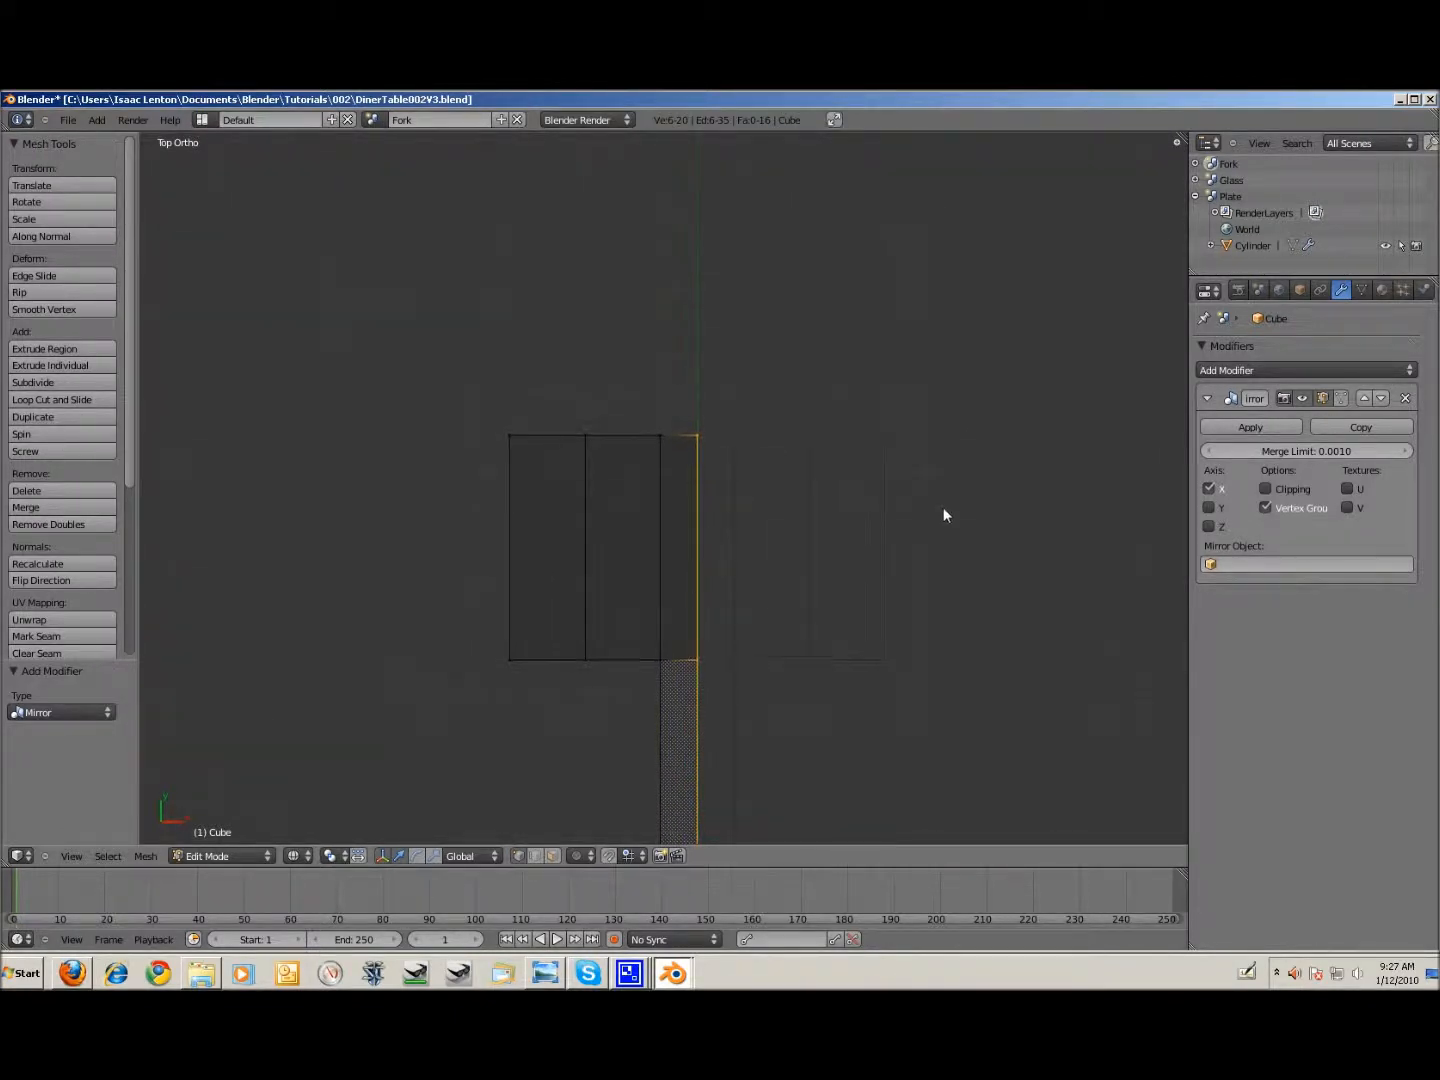
middle_click_drag(942, 502, 945, 545, "shift")
left_click(1297, 369)
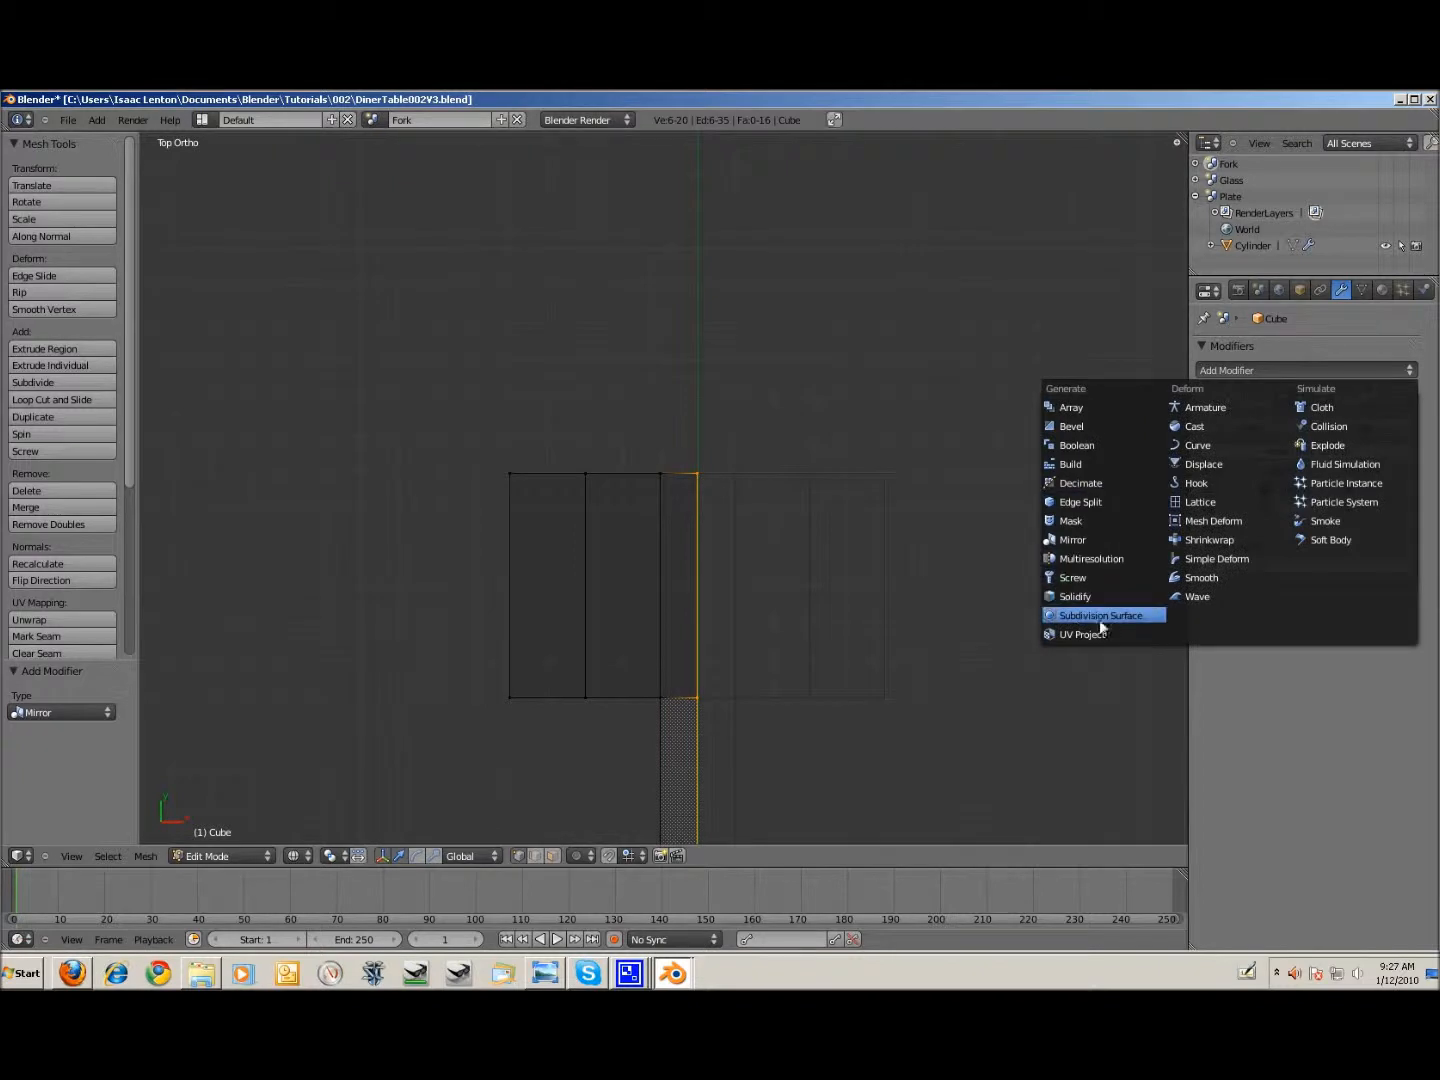
left_click(1072, 539)
scroll(797, 554, "down", 2)
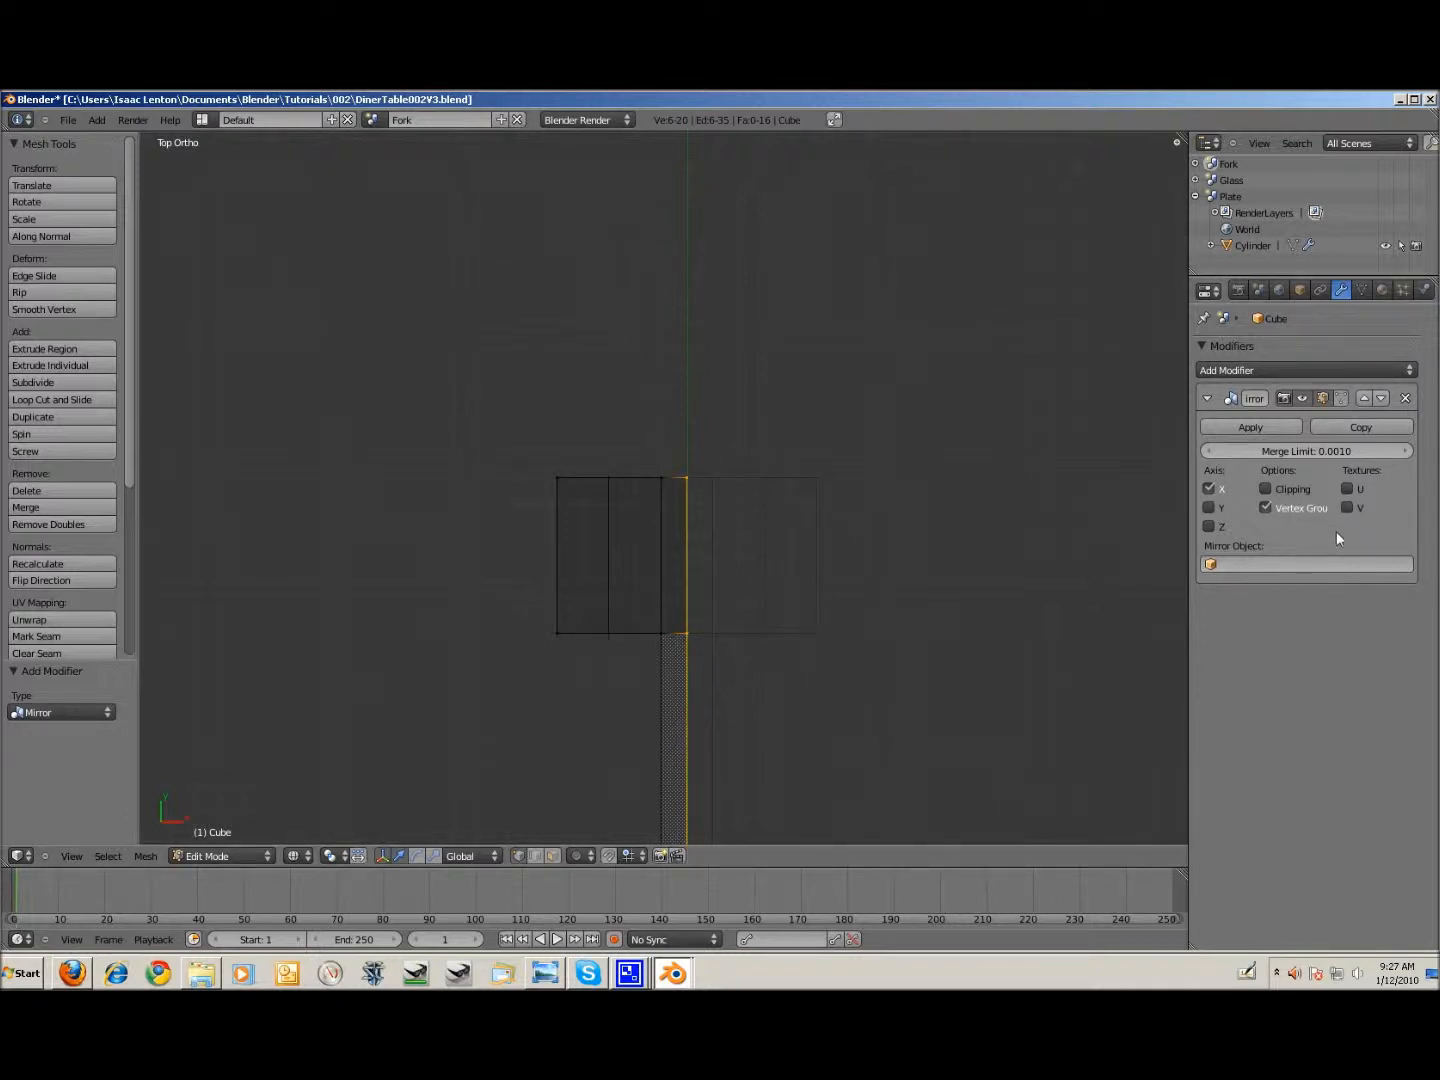
Step: Extrude the upper end faces of the head's outer and centre sections along Y to form the first tines
key("a")
key("b")
left_click_drag(530, 449, 627, 501)
middle_click_drag(686, 424, 656, 527, "shift")
key("b")
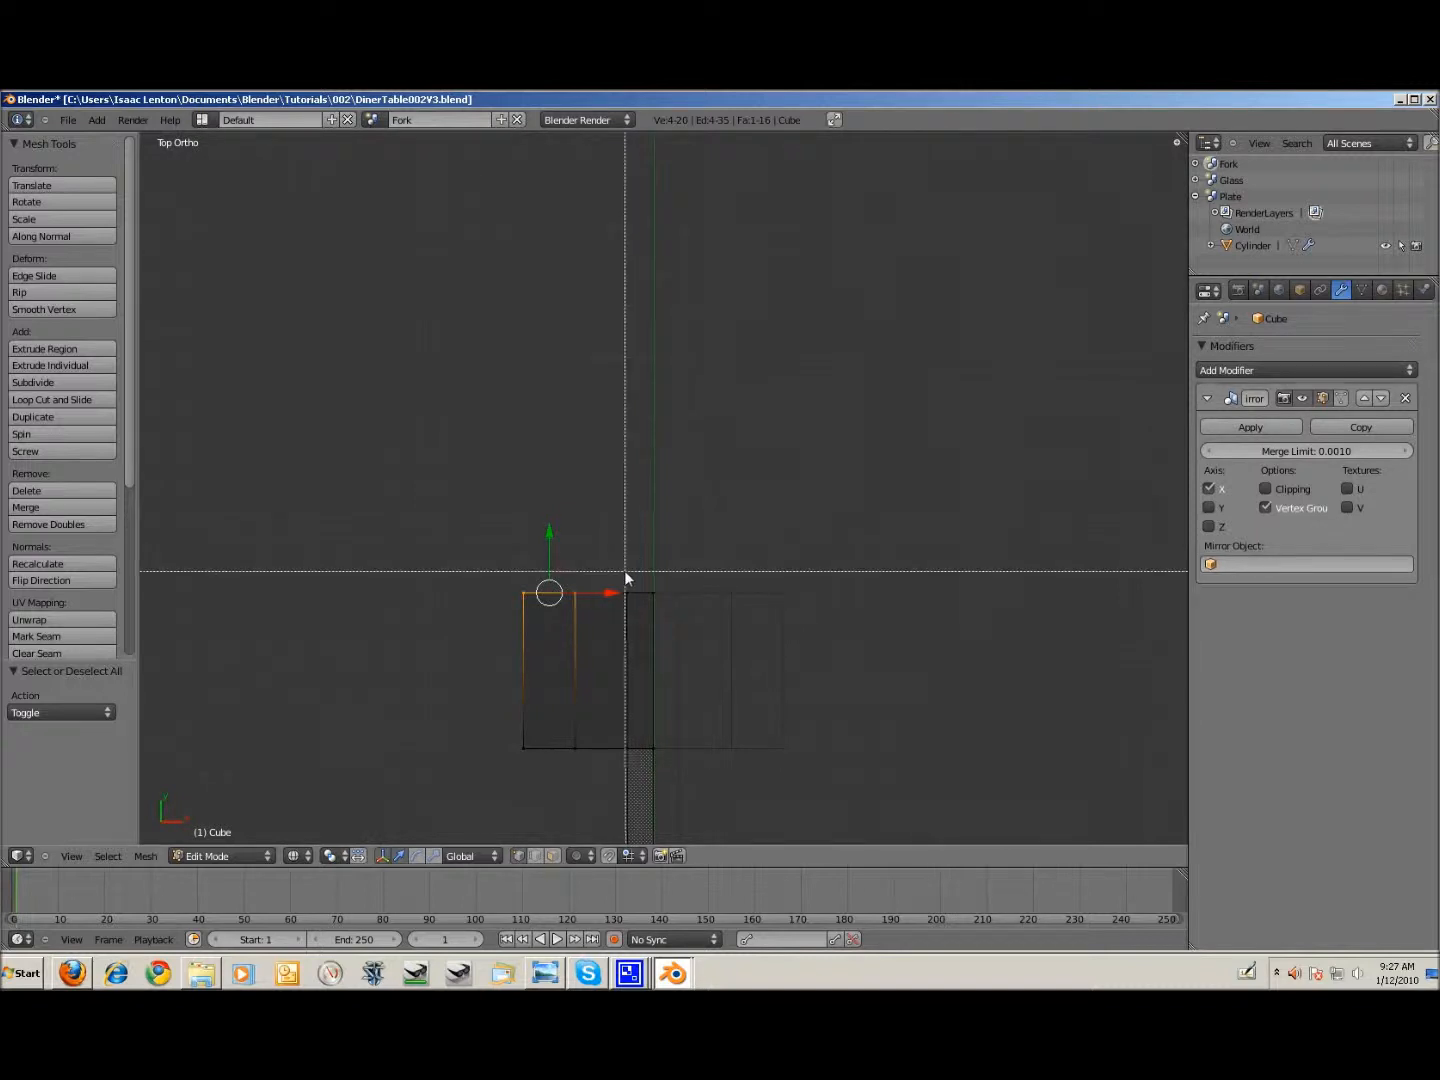
left_click(643, 594)
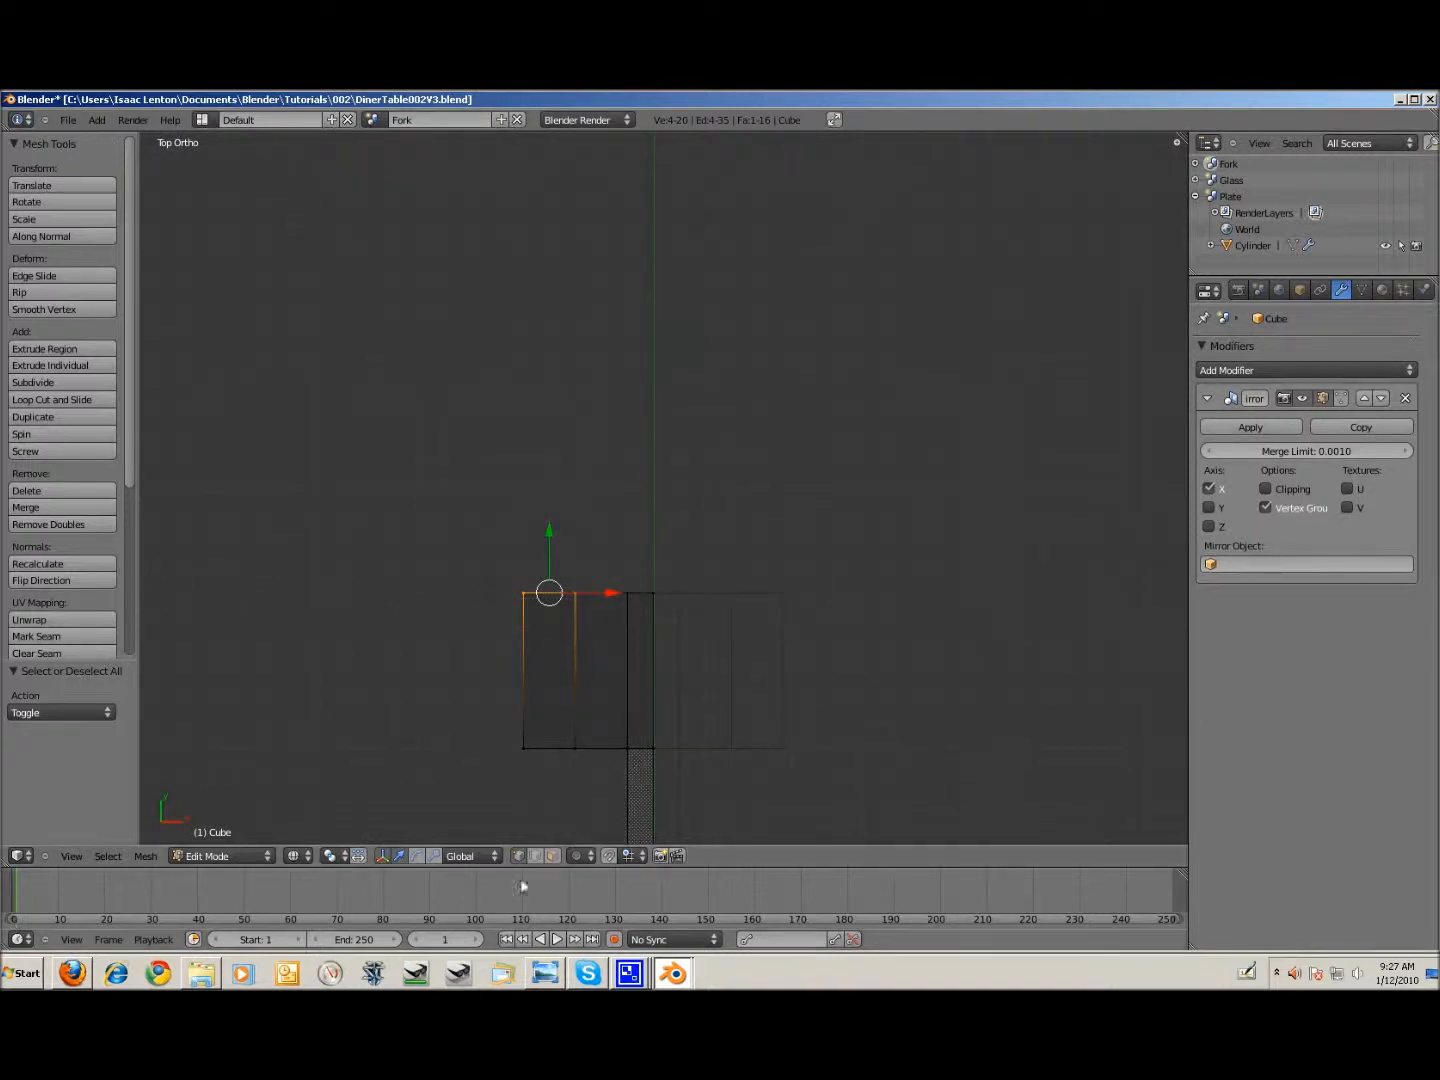
left_click(550, 855)
right_click(640, 595, "shift")
key("e")
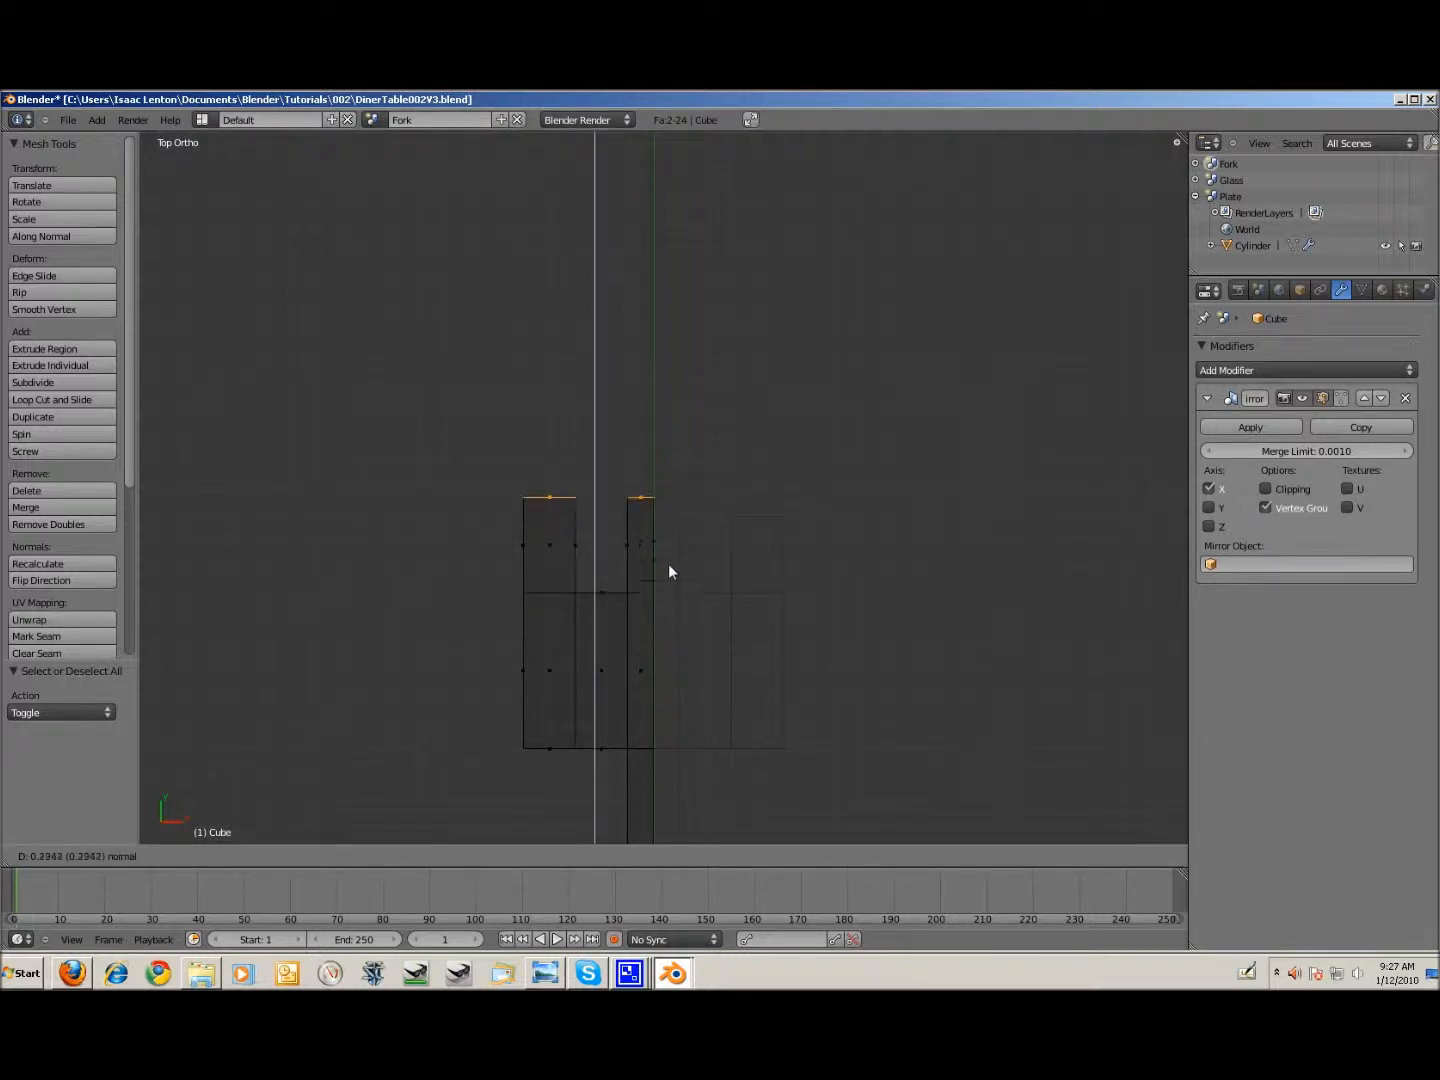
left_click(668, 405)
key("a")
Step: Slim the outer tine and the head base below it by moving their outer edge vertices inward along X
scroll(923, 732, "down", 5)
scroll(784, 659, "up", 2)
scroll(790, 620, "up", 4)
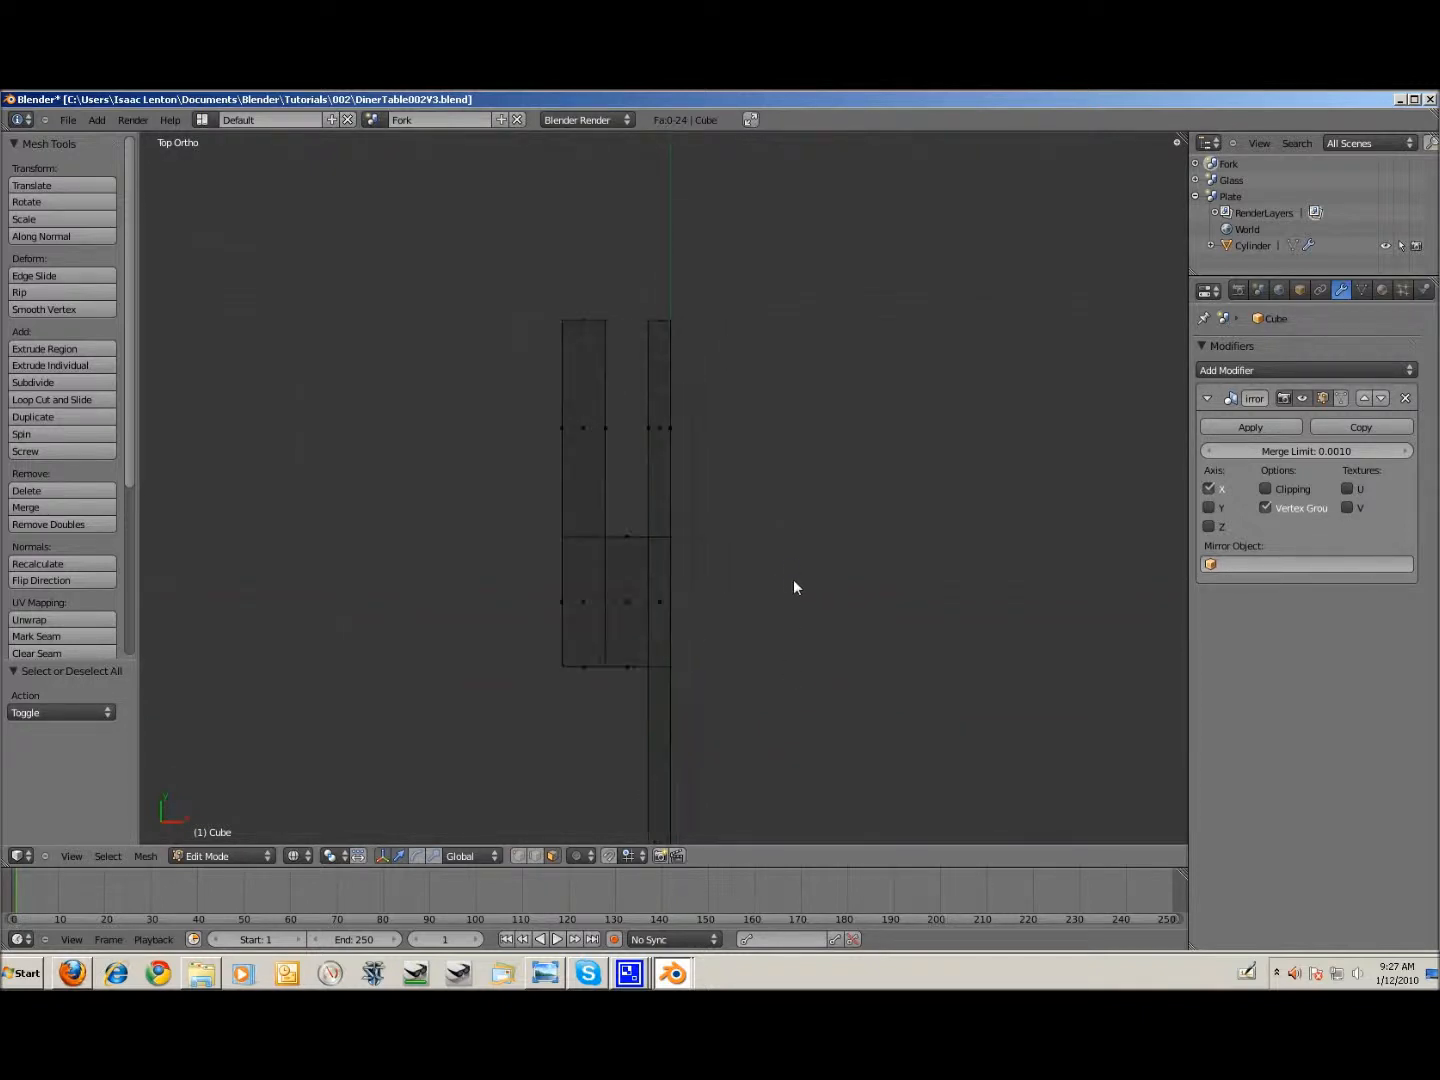
key("a")
key("a")
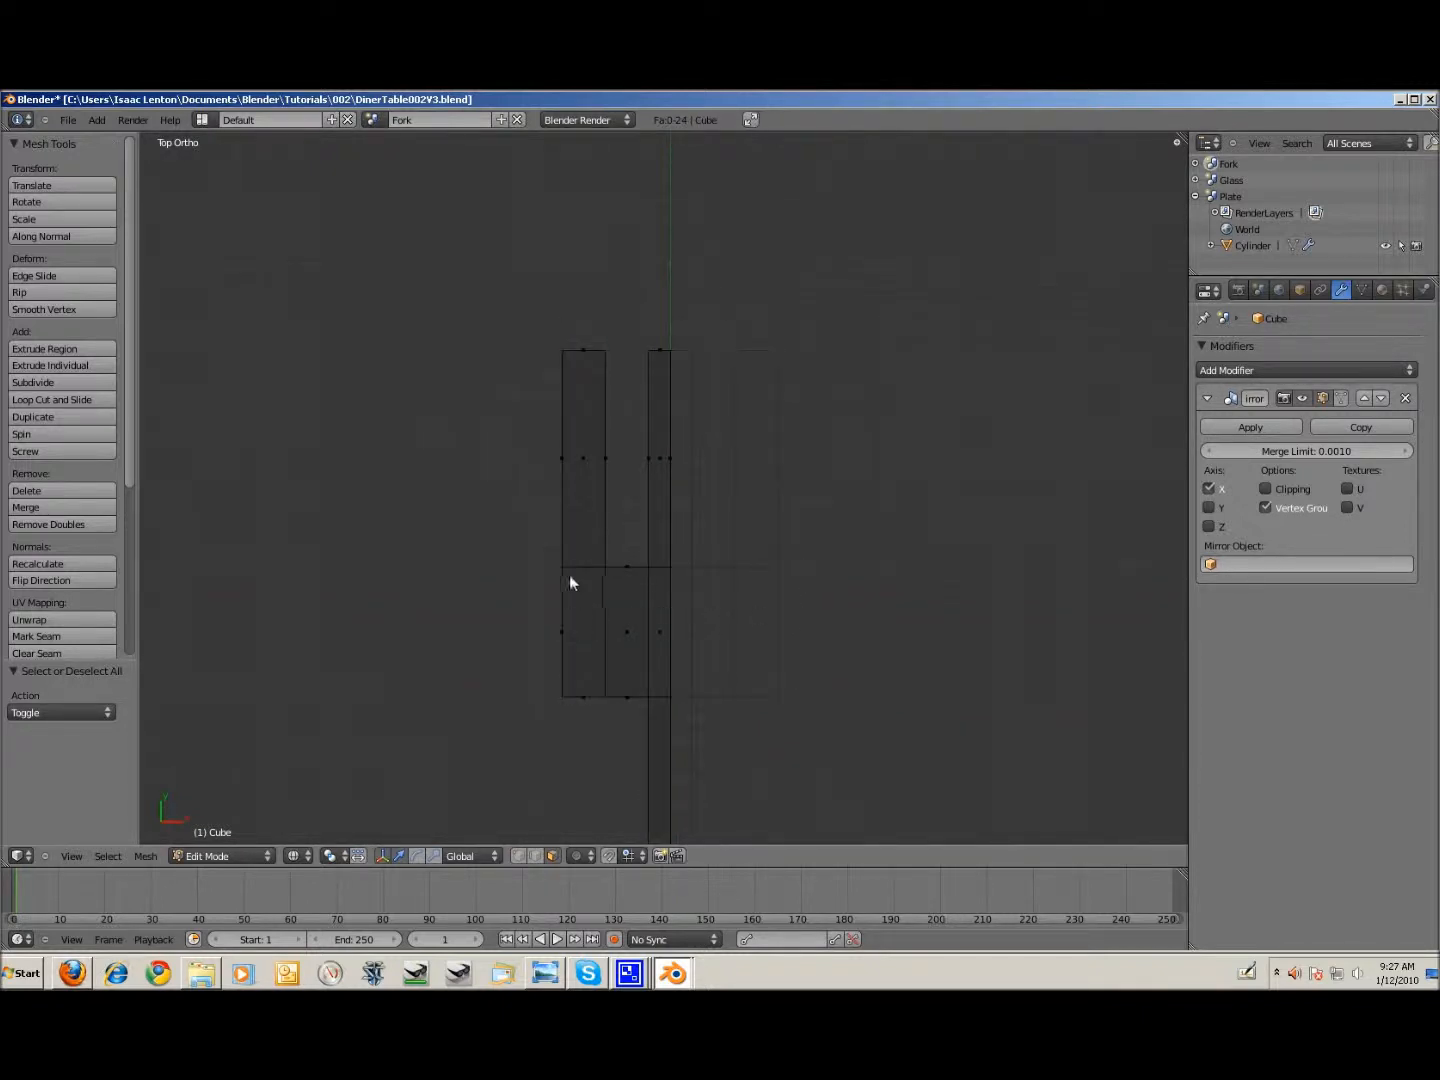
key("b")
left_click_drag(541, 350, 540, 600)
left_click(518, 855)
key("b")
left_click_drag(544, 345, 582, 781)
left_click_drag(628, 541, 644, 535)
Step: Slim the centre tine by moving its outer edge together with the whole outer tine inward along X
key("a")
key("b")
left_click_drag(637, 327, 601, 499)
left_click_drag(561, 317, 654, 732)
scroll(669, 611, "up", 5)
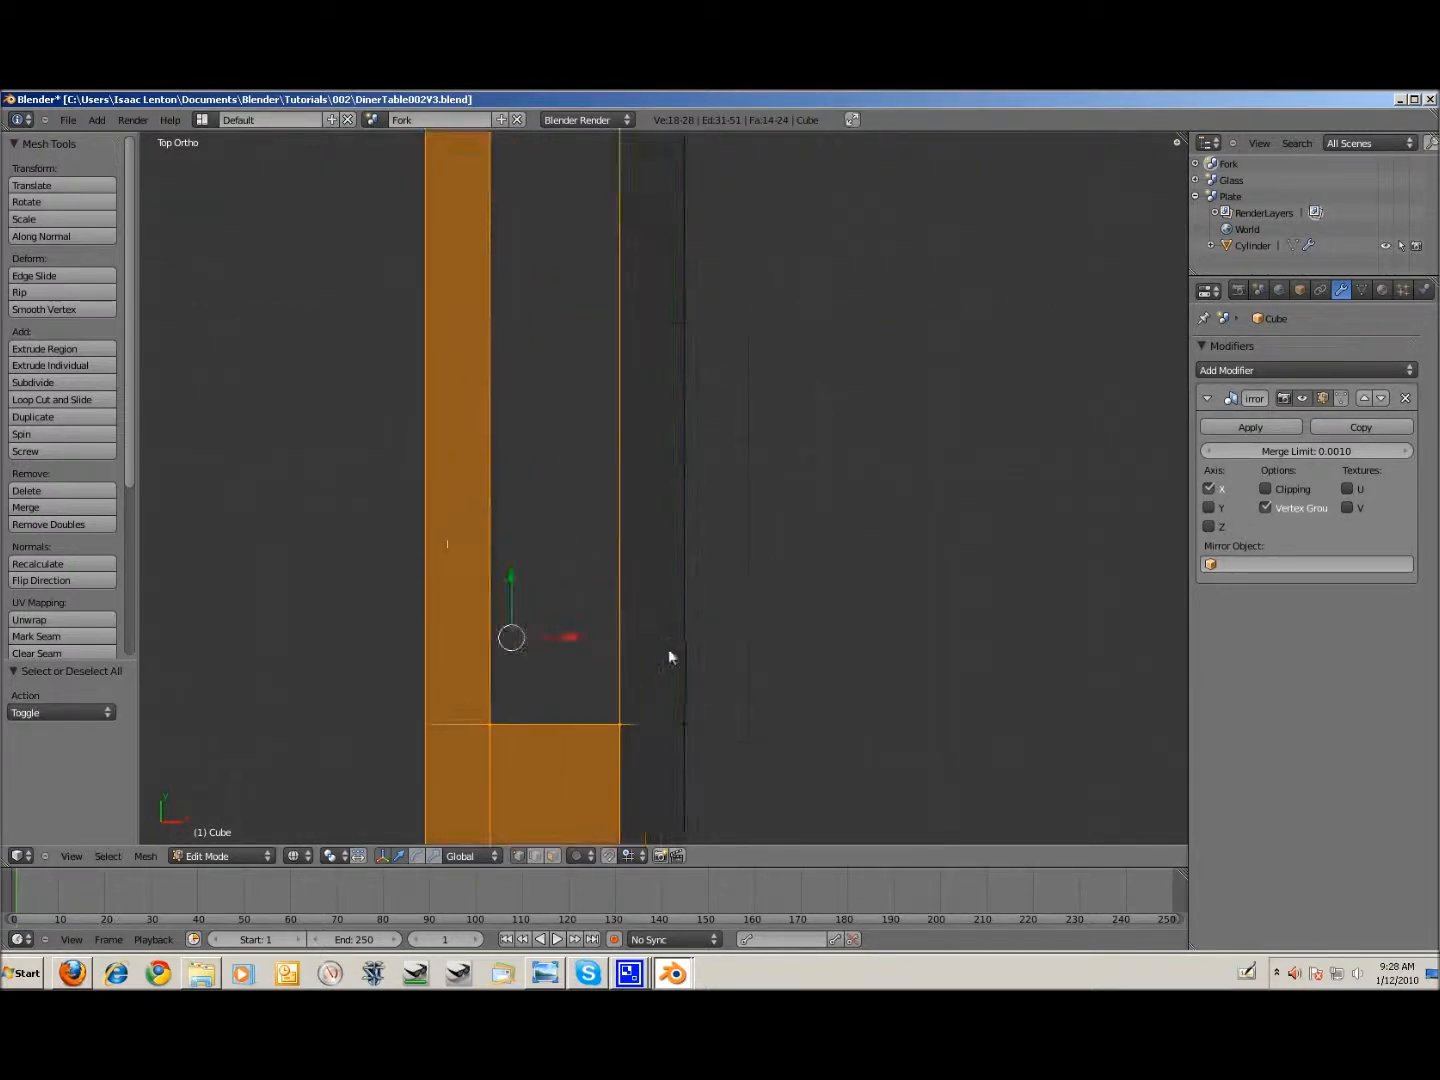
key("g")
key("x")
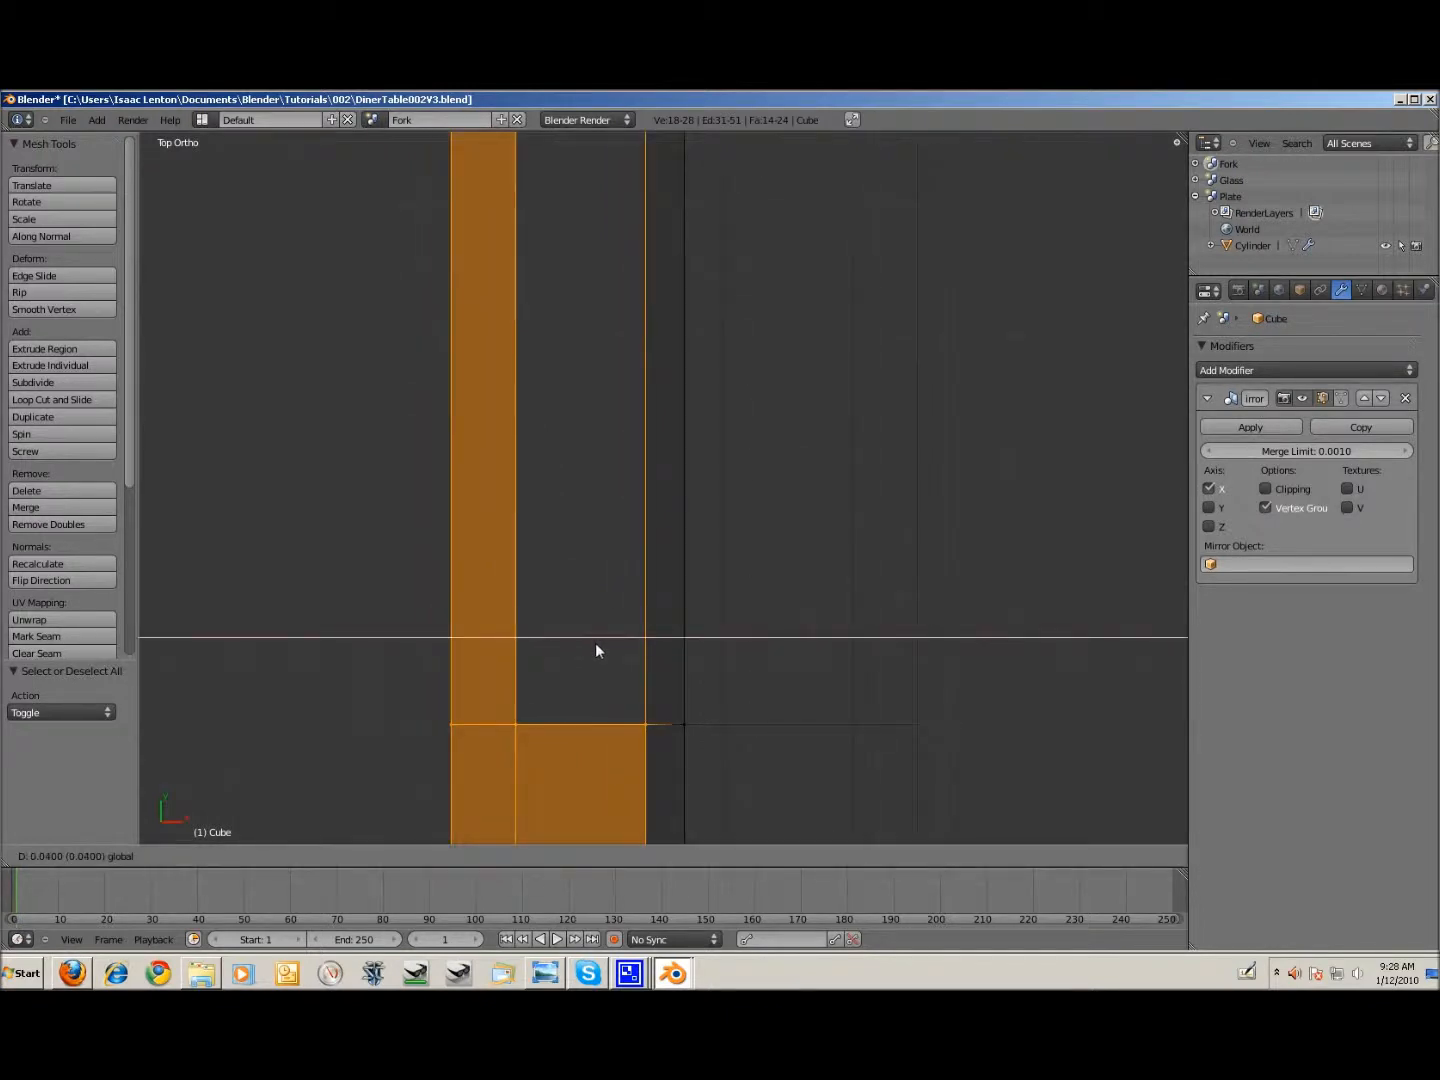
left_click(600, 643)
Step: Move the outer tine and its base section inward along X to narrow the gap to the centre tine
key("a")
scroll(715, 619, "down", 4)
key("a")
key("a")
key("b")
left_click_drag(562, 285, 618, 771)
scroll(622, 627, "up", 2)
key("g")
key("x")
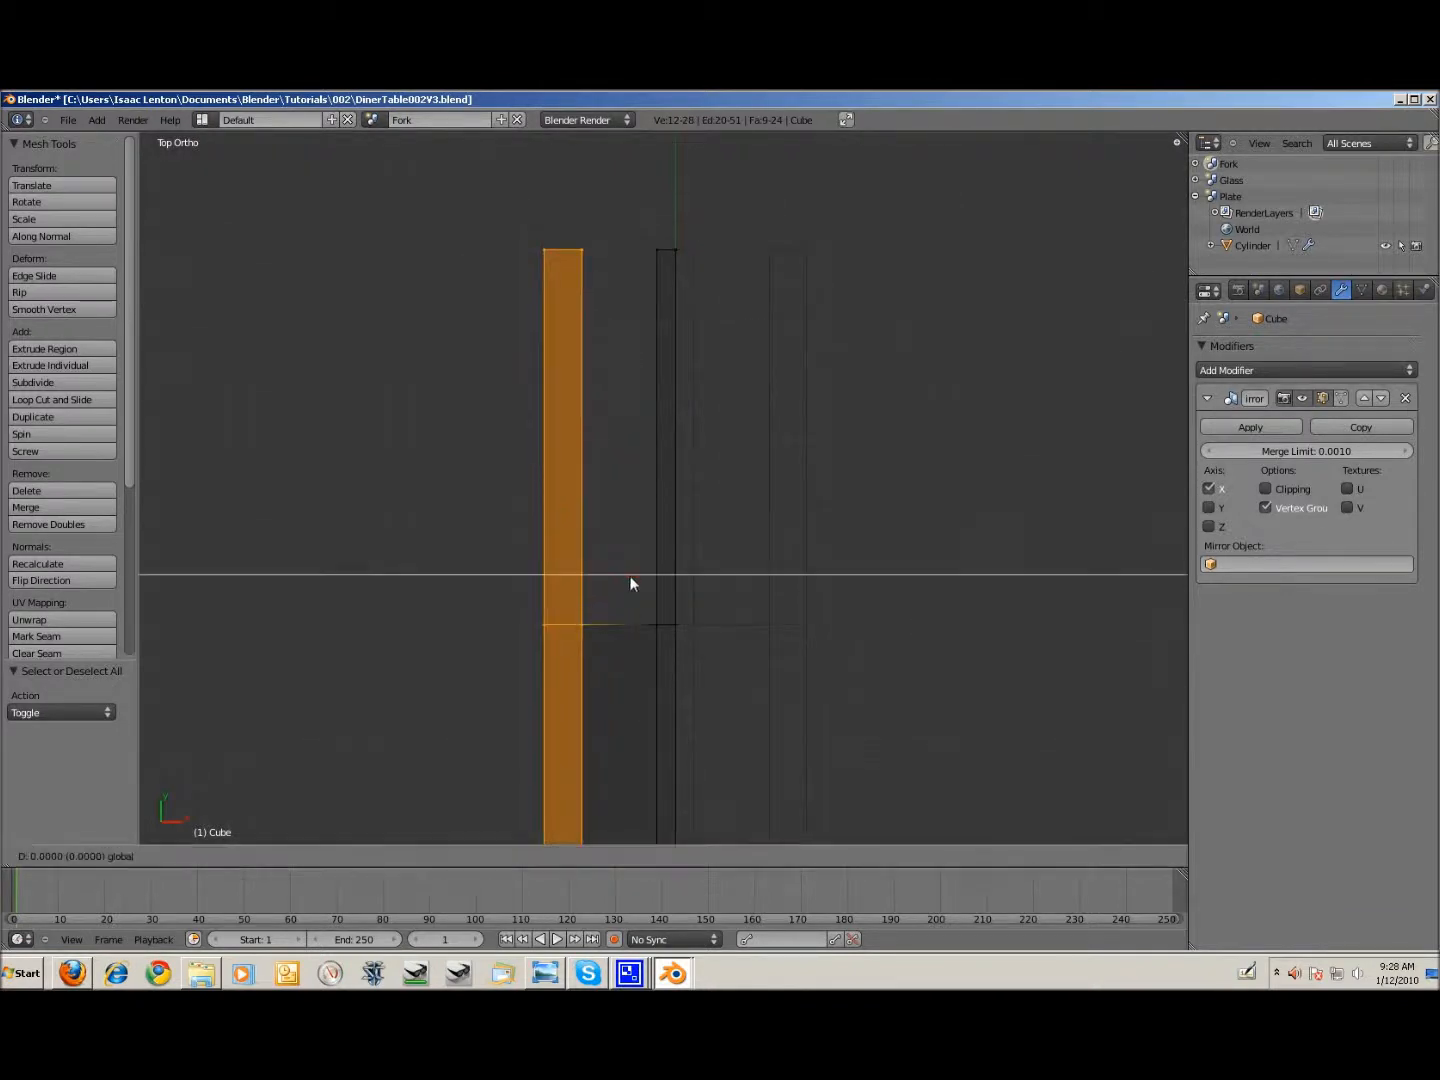
left_click(647, 577)
Step: Extrude the outer side of the head base outward twice, about 0.1 each time
key("a")
scroll(710, 596, "down", 2)
key("a")
key("a")
key("b")
left_click_drag(595, 560, 629, 705)
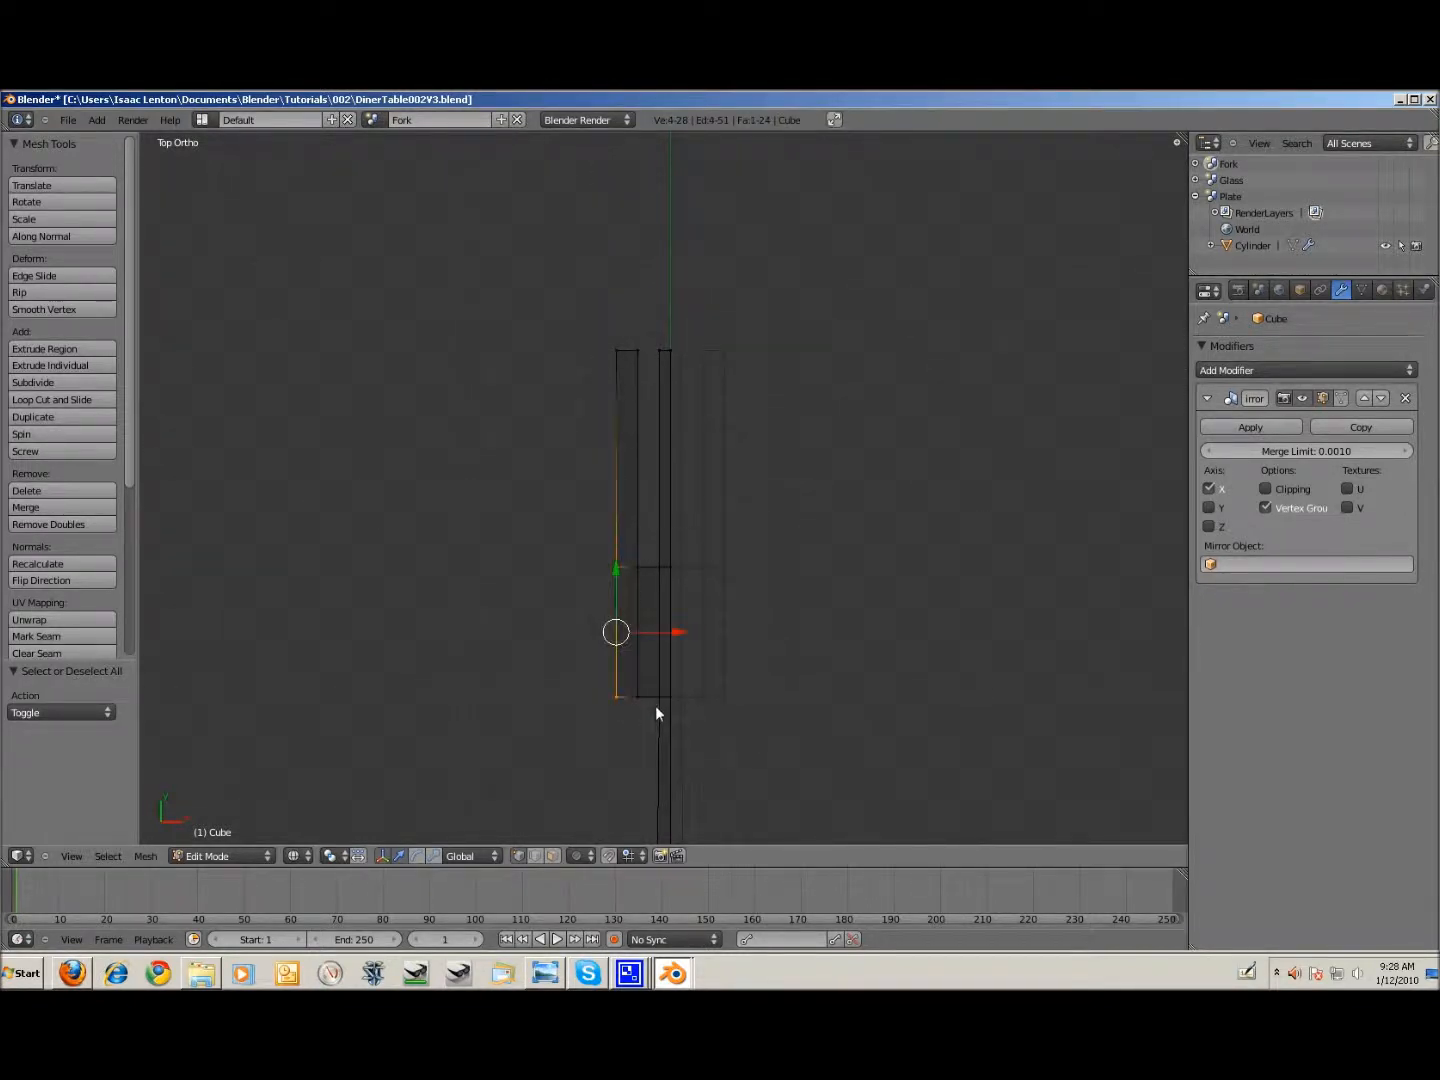
key("e")
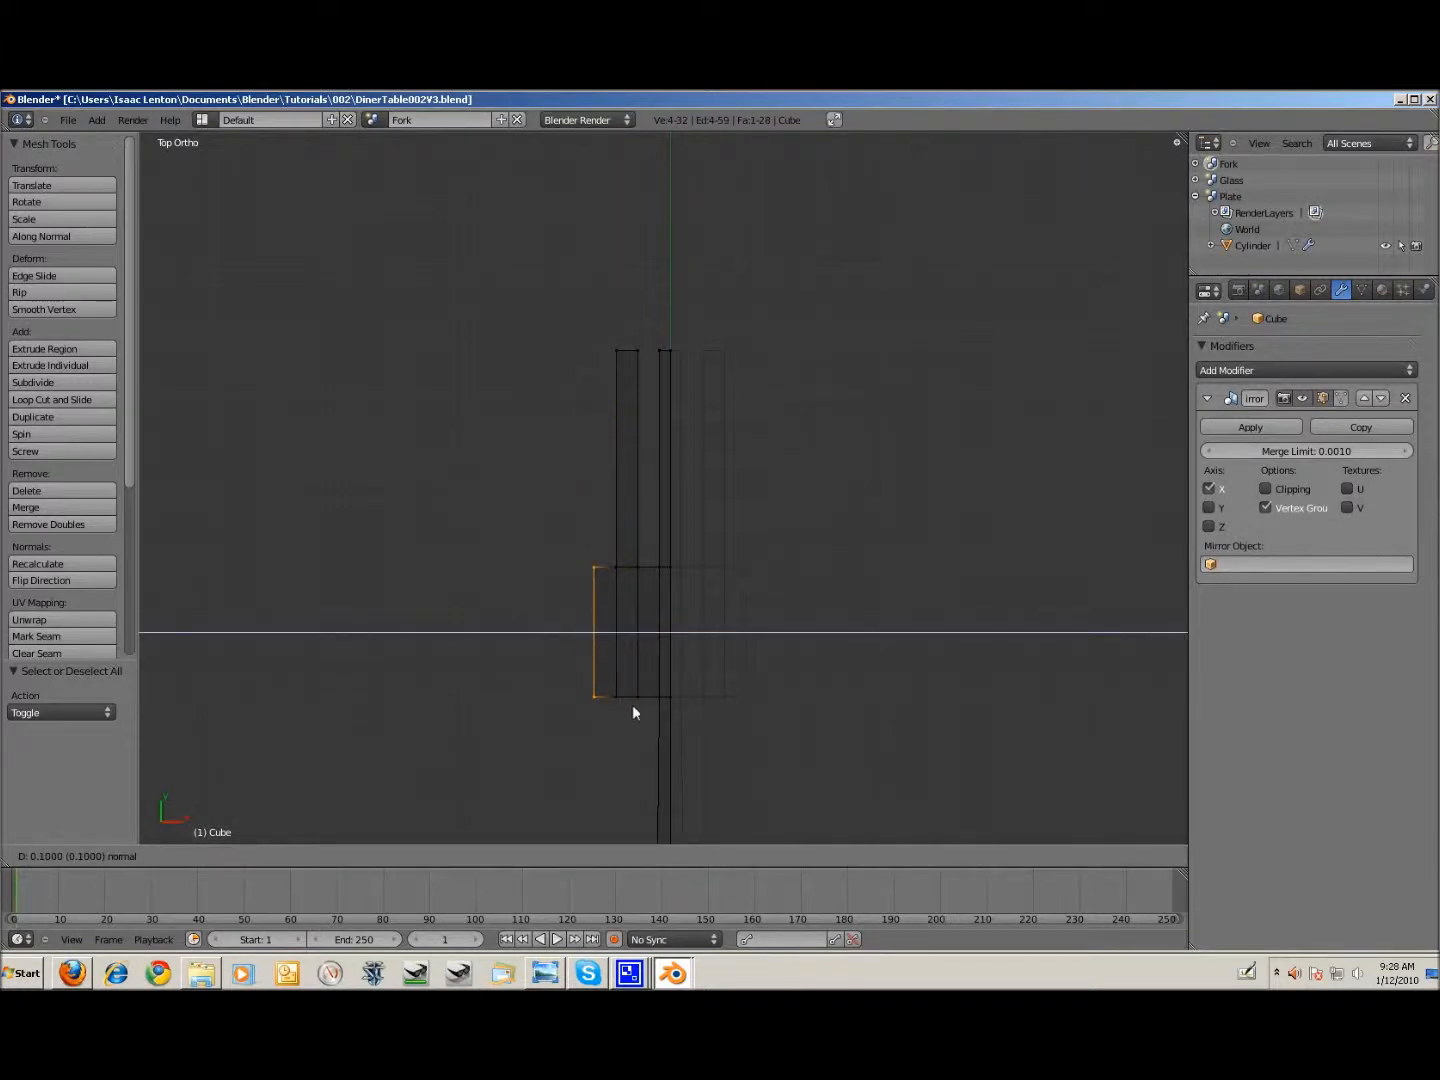
left_click(633, 704)
key("e")
left_click(552, 610)
Step: Extrude the upper end of the outermost base section along Y, level with the other tines, to form another tine
key("a")
key("b")
left_click_drag(561, 536, 607, 588)
key("e")
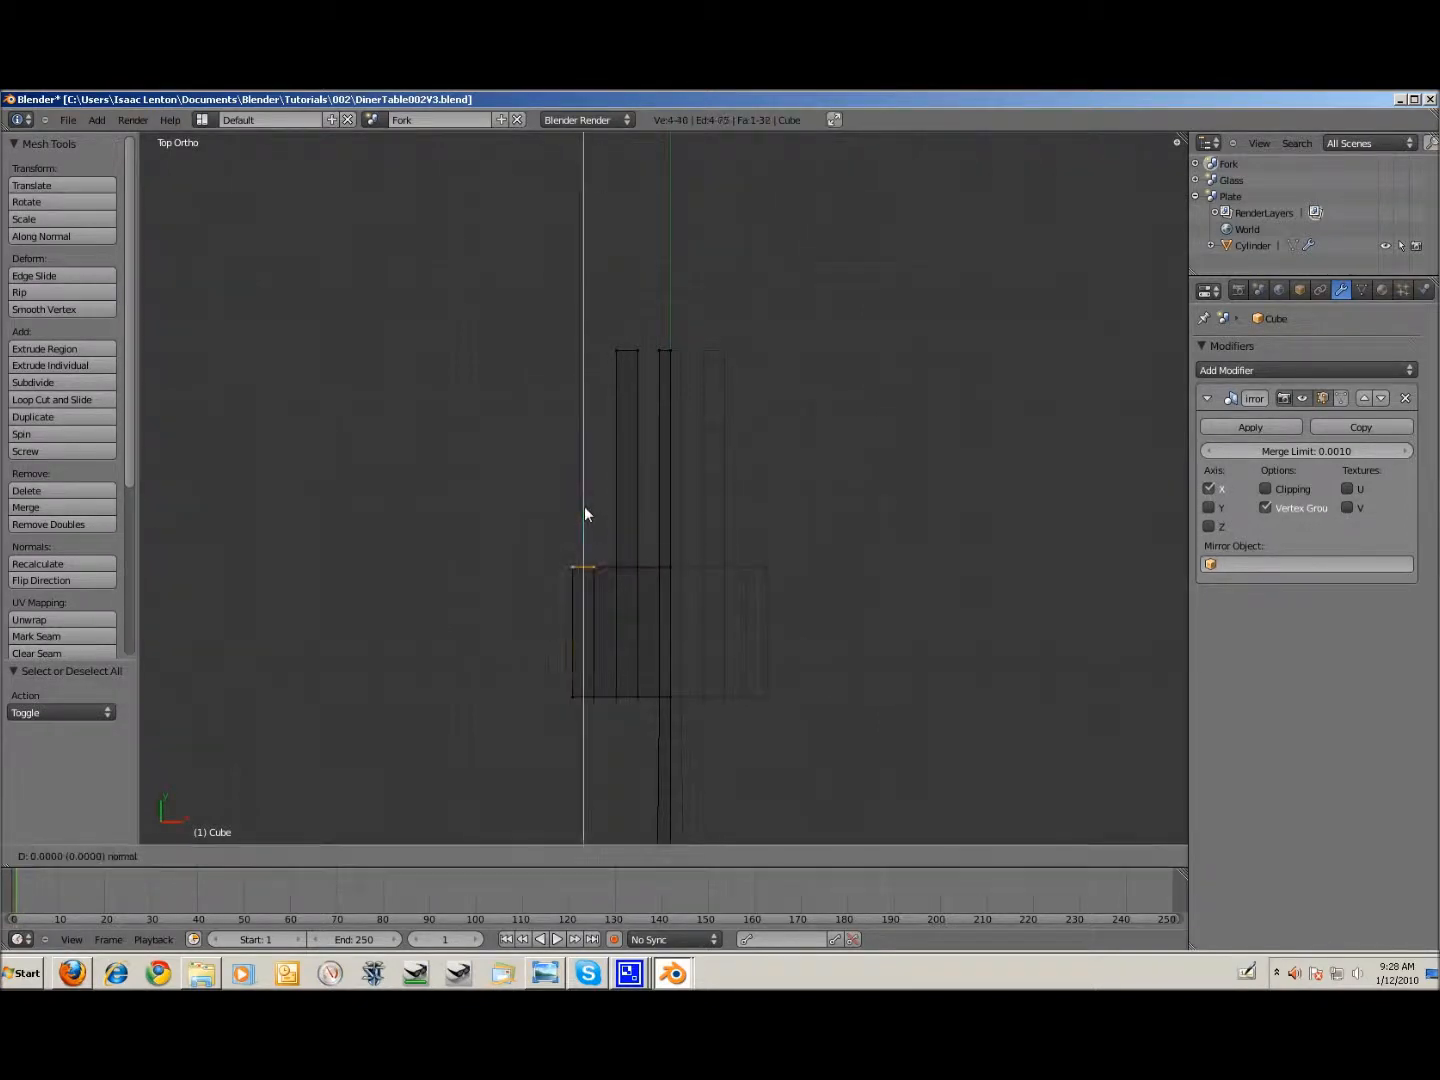
right_click(585, 299)
key("a")
Step: Lengthen the fork handle by moving its lower end face -1.0 along Y
middle_click_drag(678, 653, 678, 508, "shift")
scroll(675, 454, "down", 2)
scroll(680, 466, "up", 2)
scroll(688, 463, "down", 3)
middle_click_drag(691, 604, 691, 469, "shift")
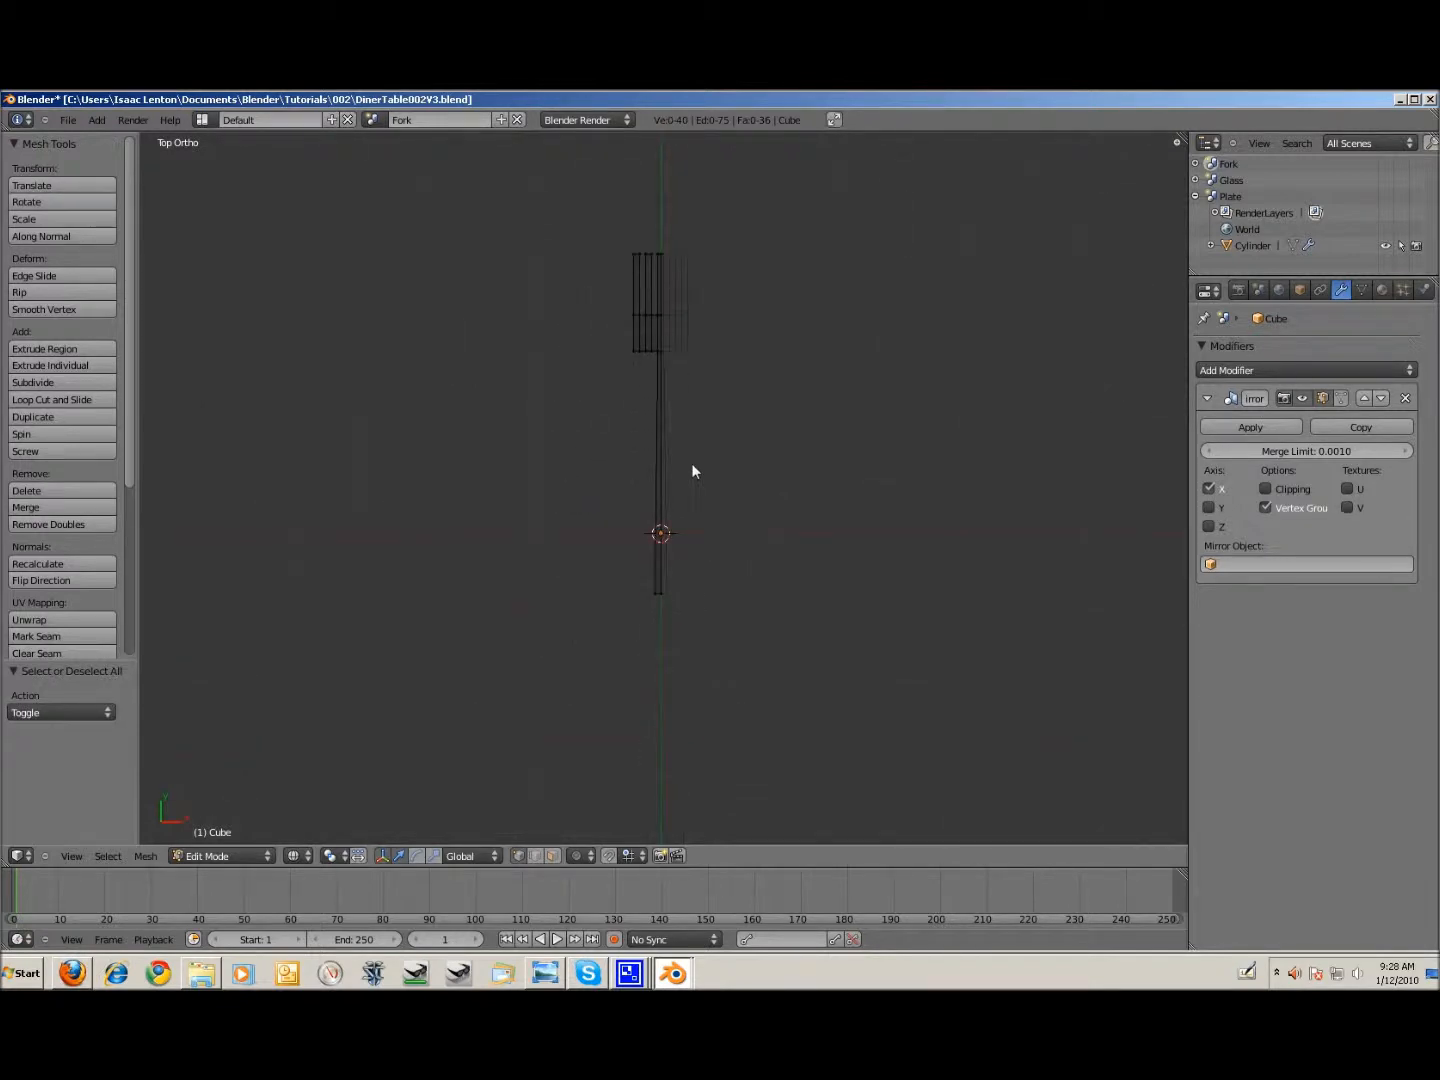
scroll(695, 578, "up", 2)
right_click(652, 640)
key("e")
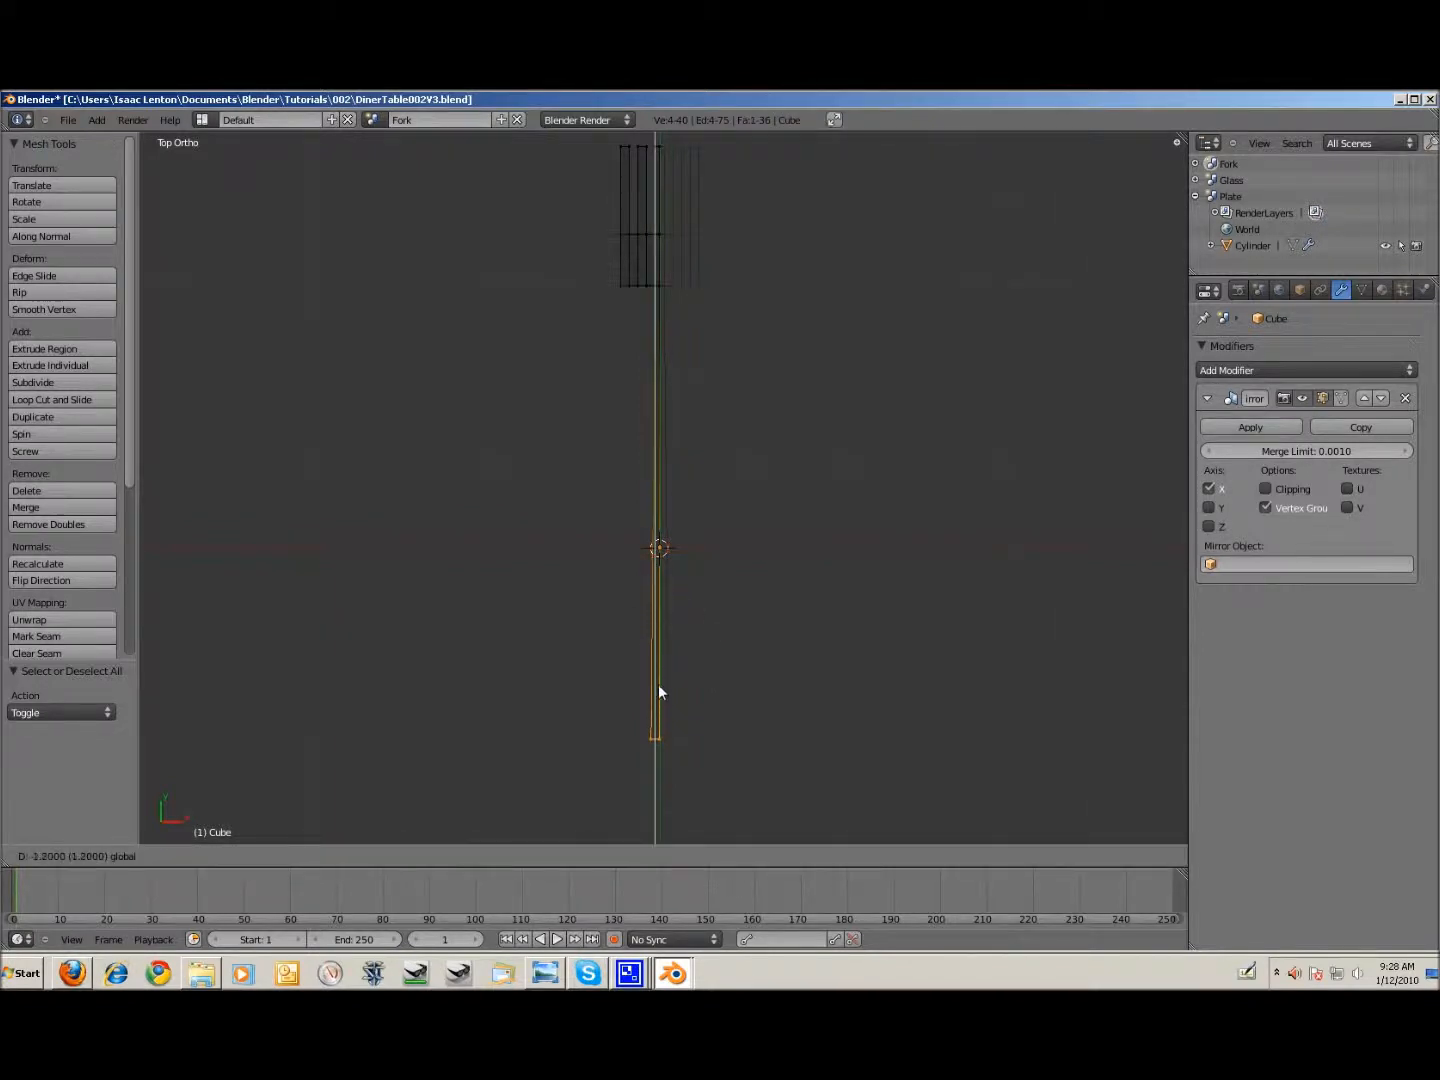
left_click(658, 663)
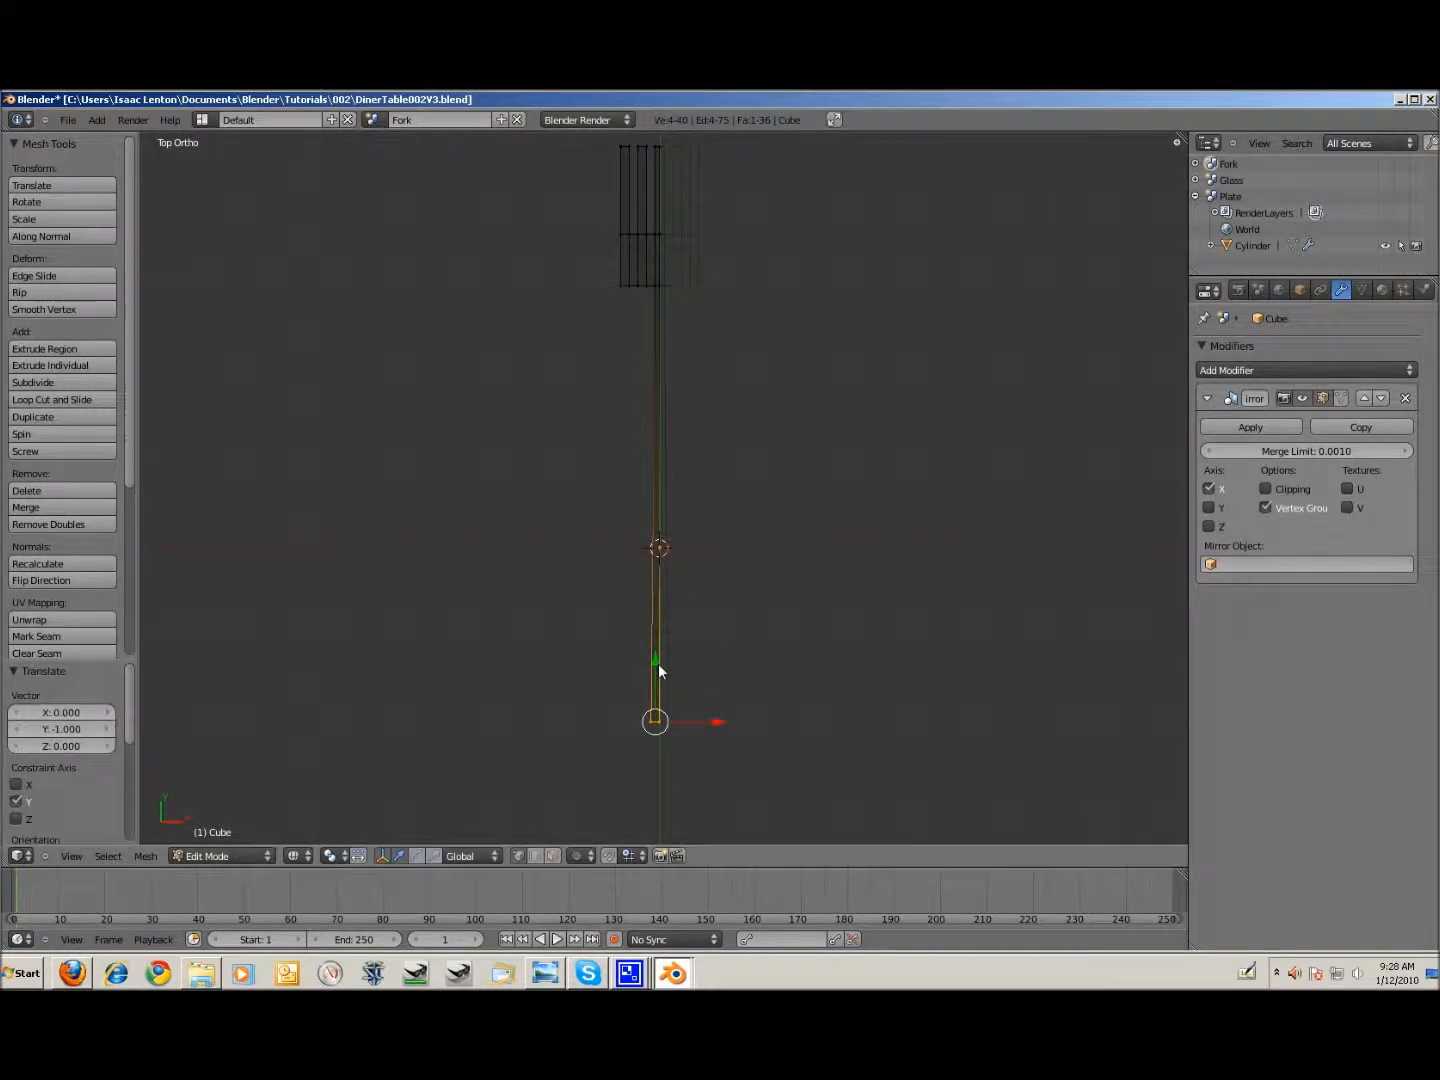
Step: Switch to solid shading and flatten the entire fork mesh by scaling it to 0.3 along Z
key("a")
middle_click_drag(661, 810, 865, 671)
key("z")
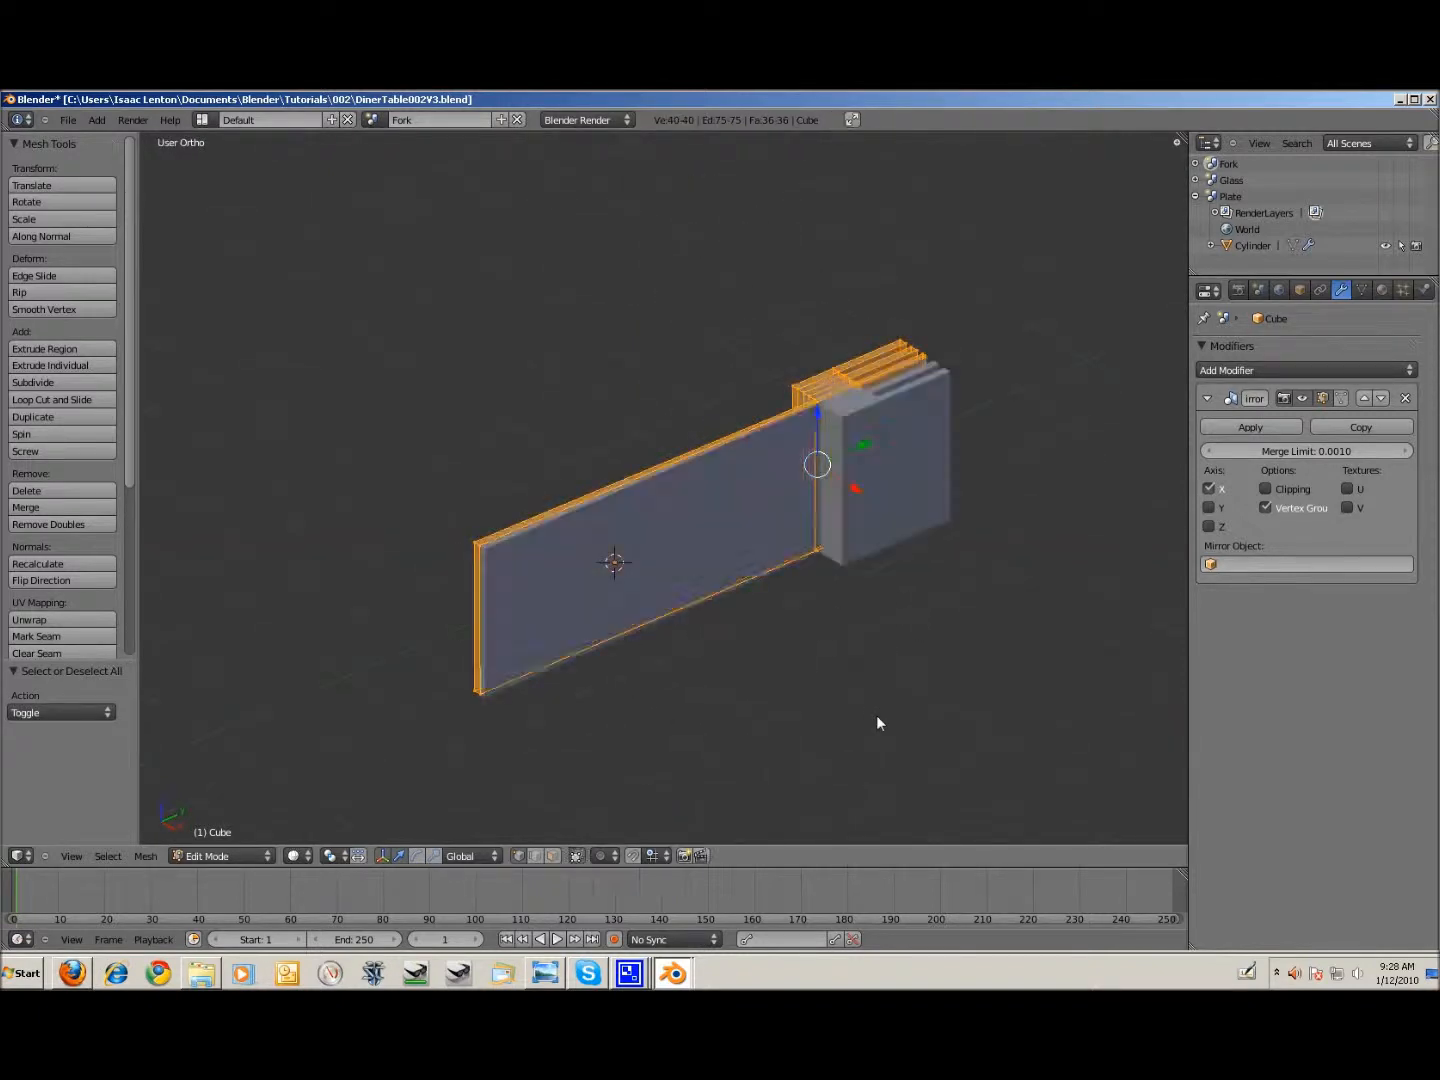
key("z")
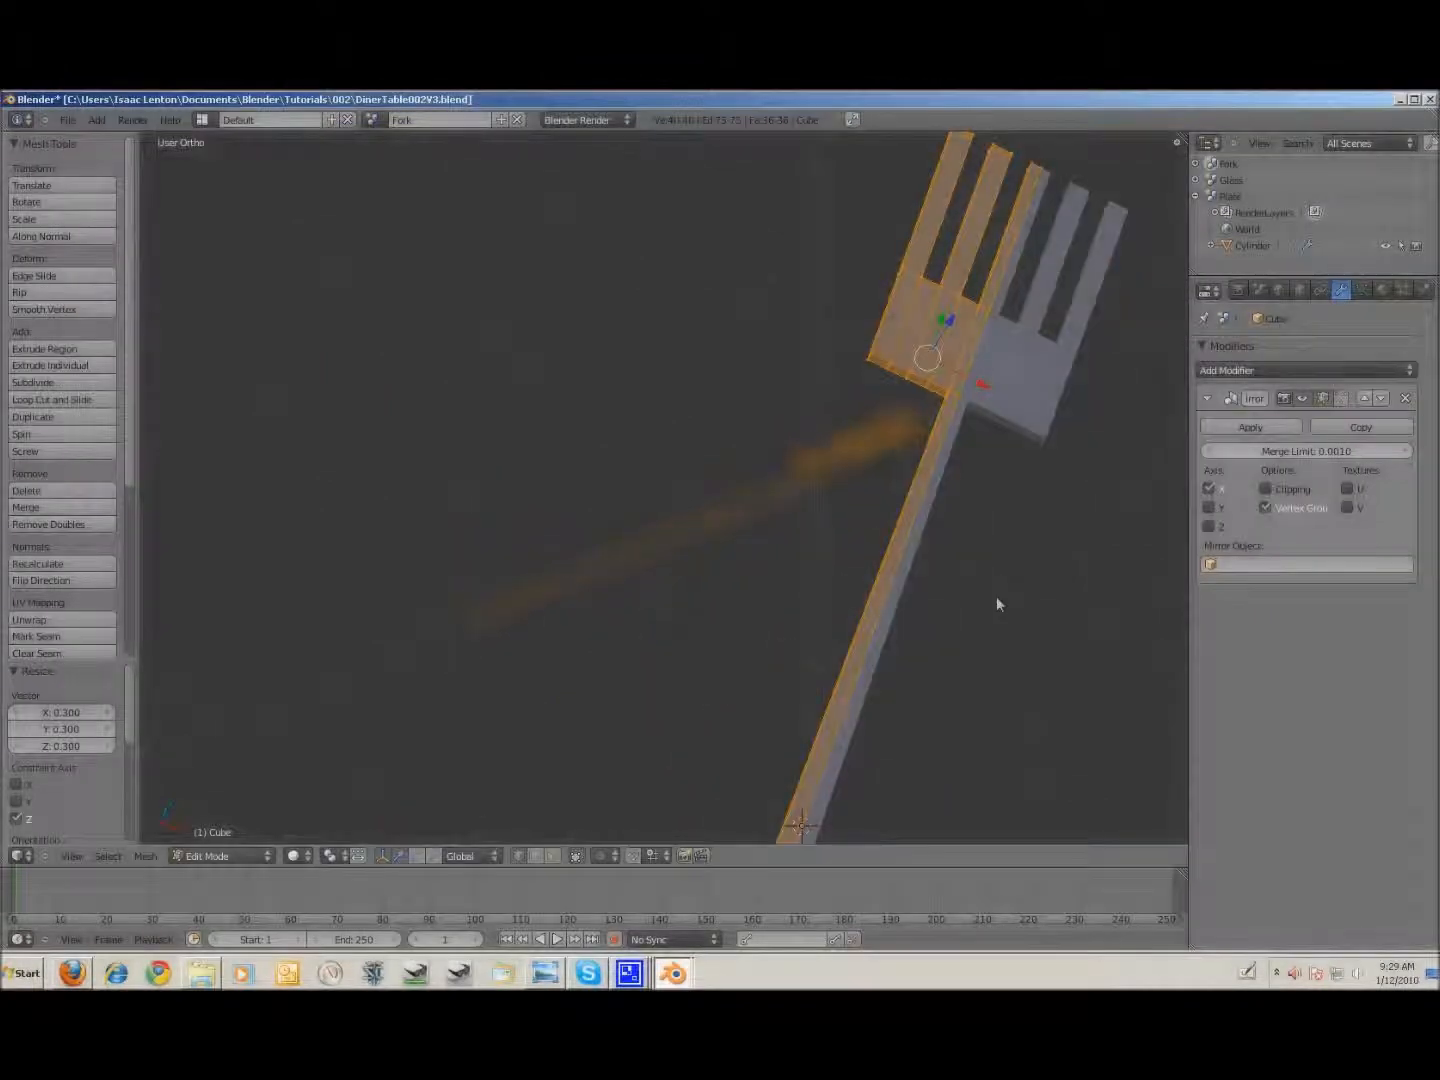
Step: Examine the flattened fork from the top view in Object Mode and at an angle
middle_click_drag(996, 597, 801, 547)
key("KP_7")
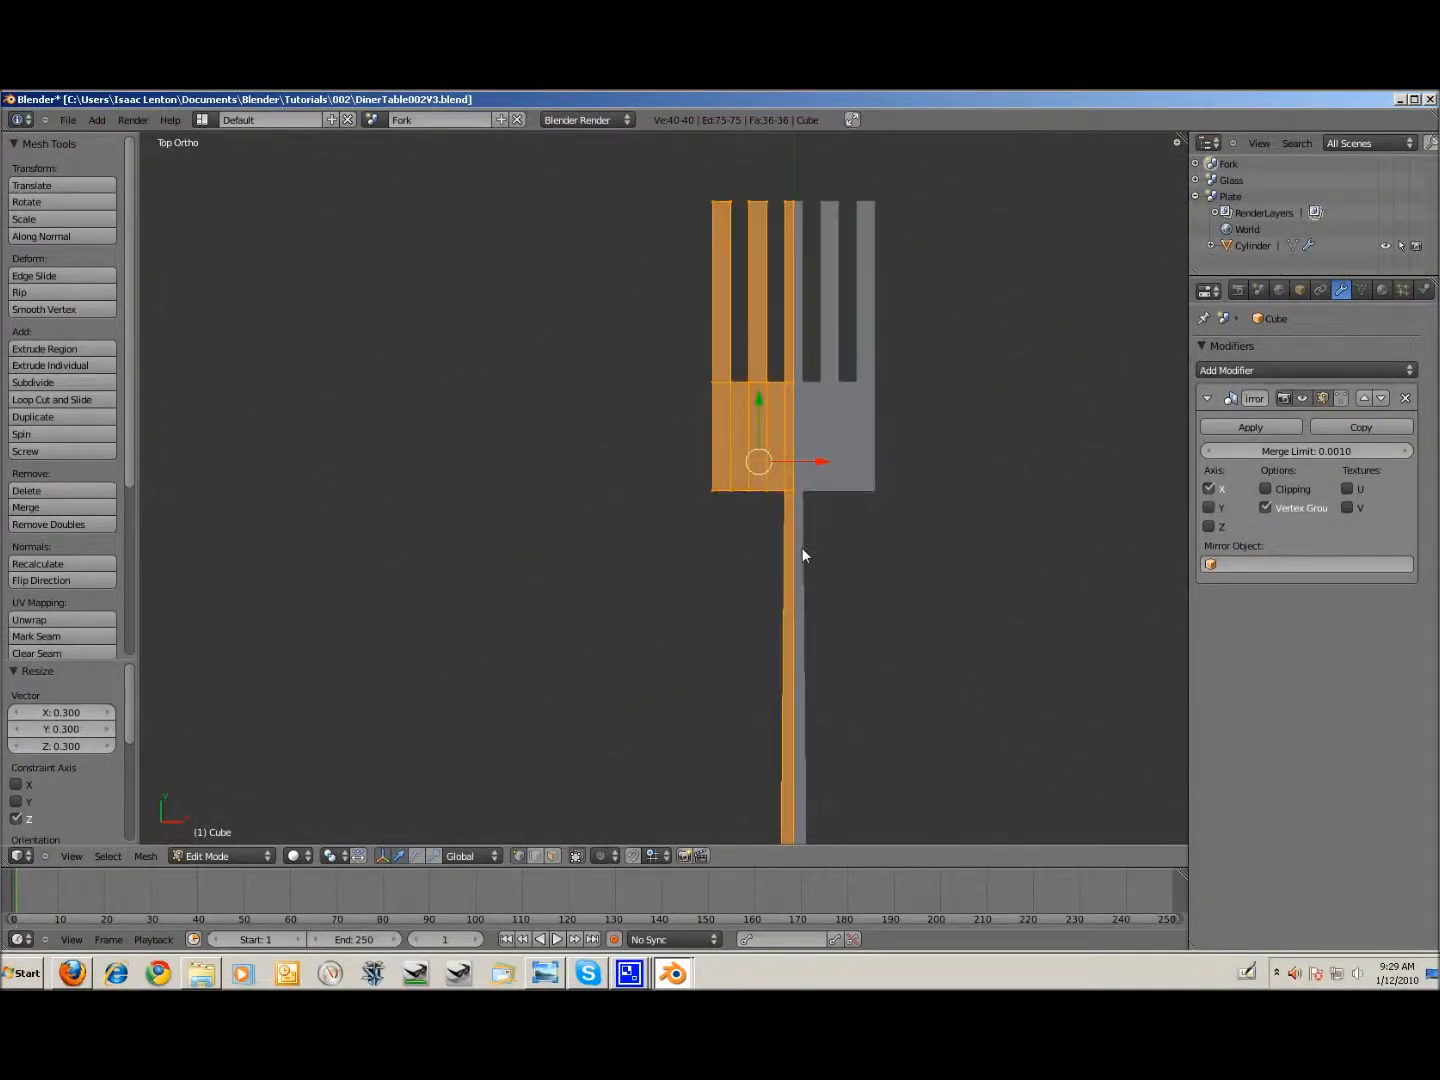
scroll(803, 554, "down", 5)
scroll(855, 659, "up", 1)
scroll(838, 565, "up", 4)
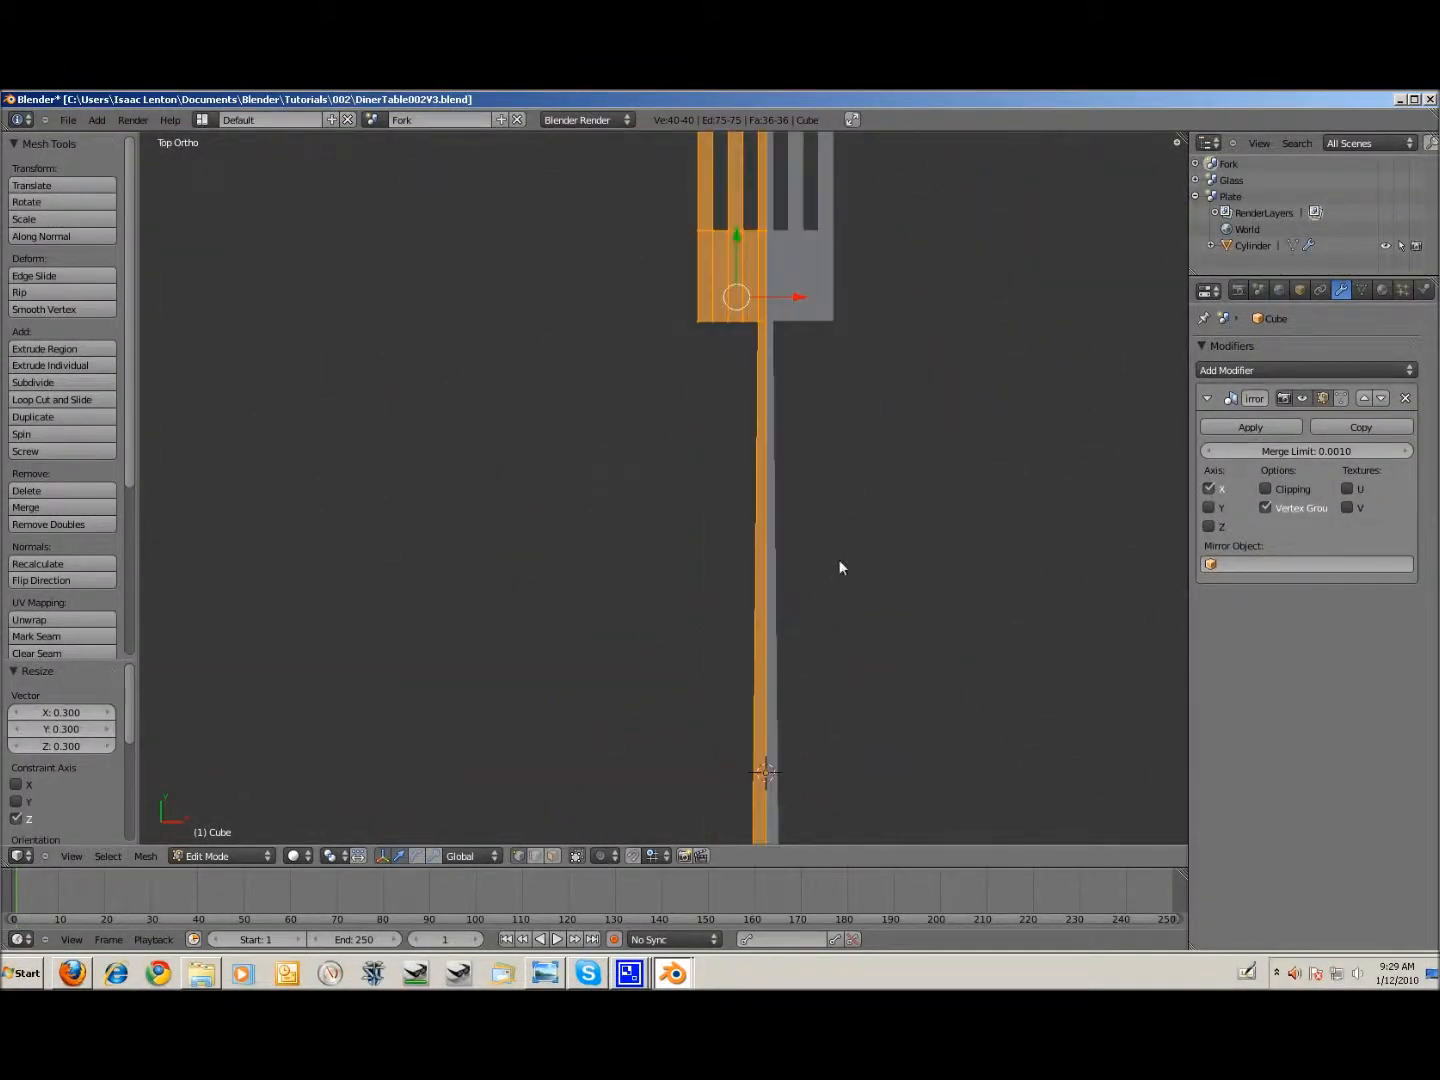
middle_click_drag(977, 405, 886, 535, "shift")
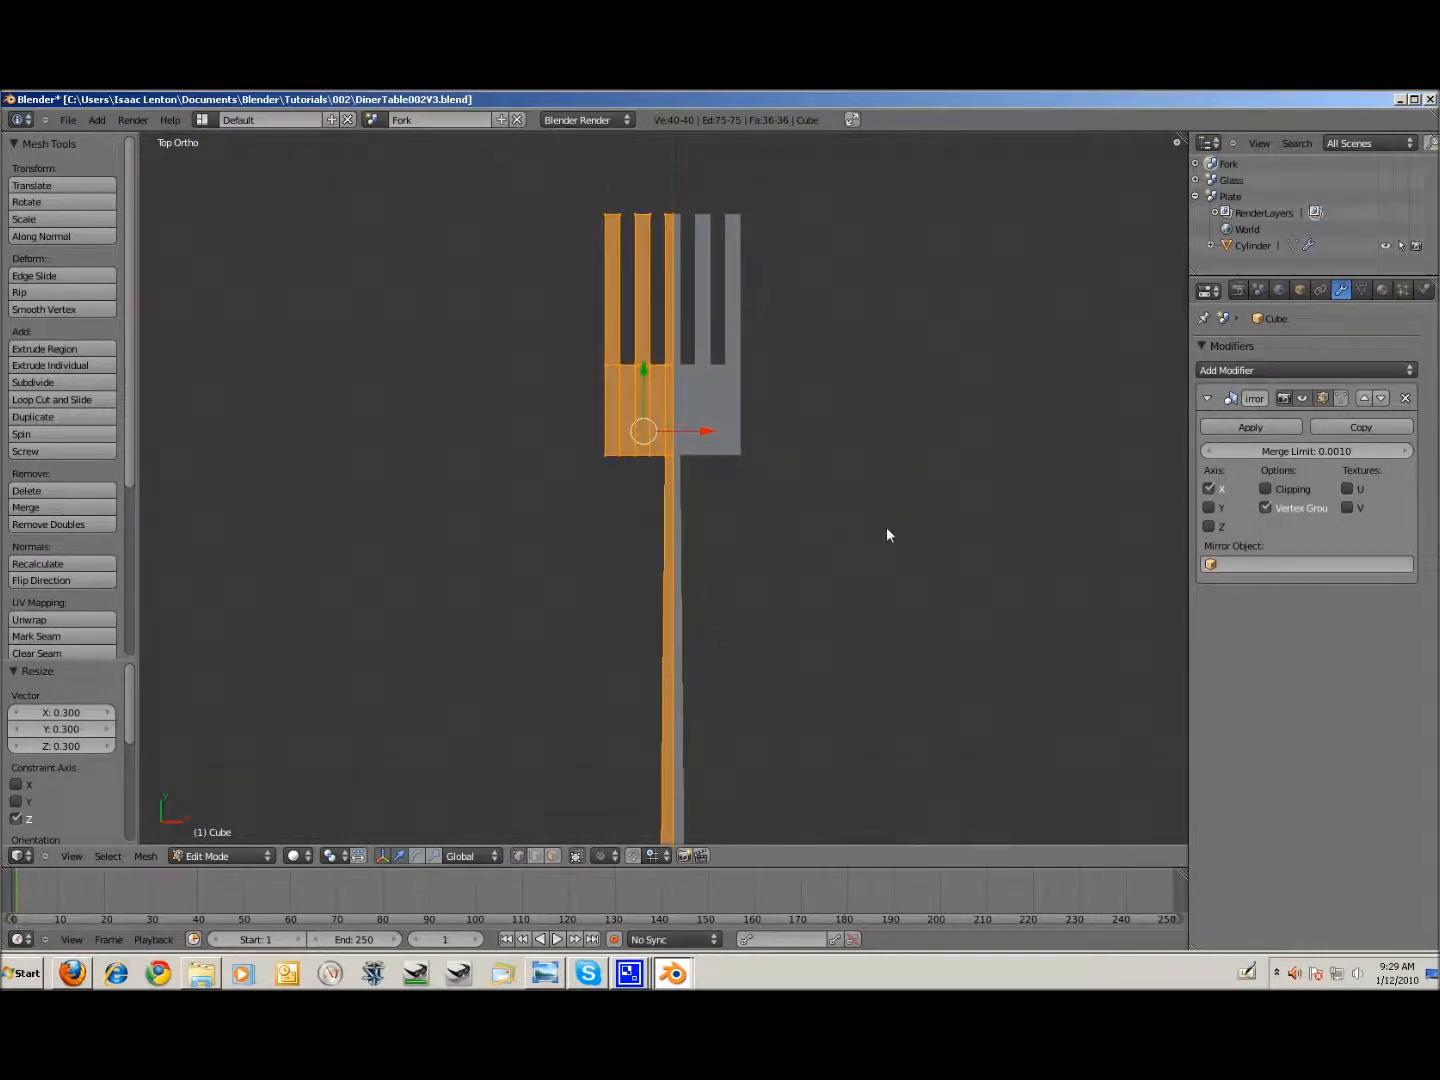
scroll(905, 571, "down", 2)
key("Tab")
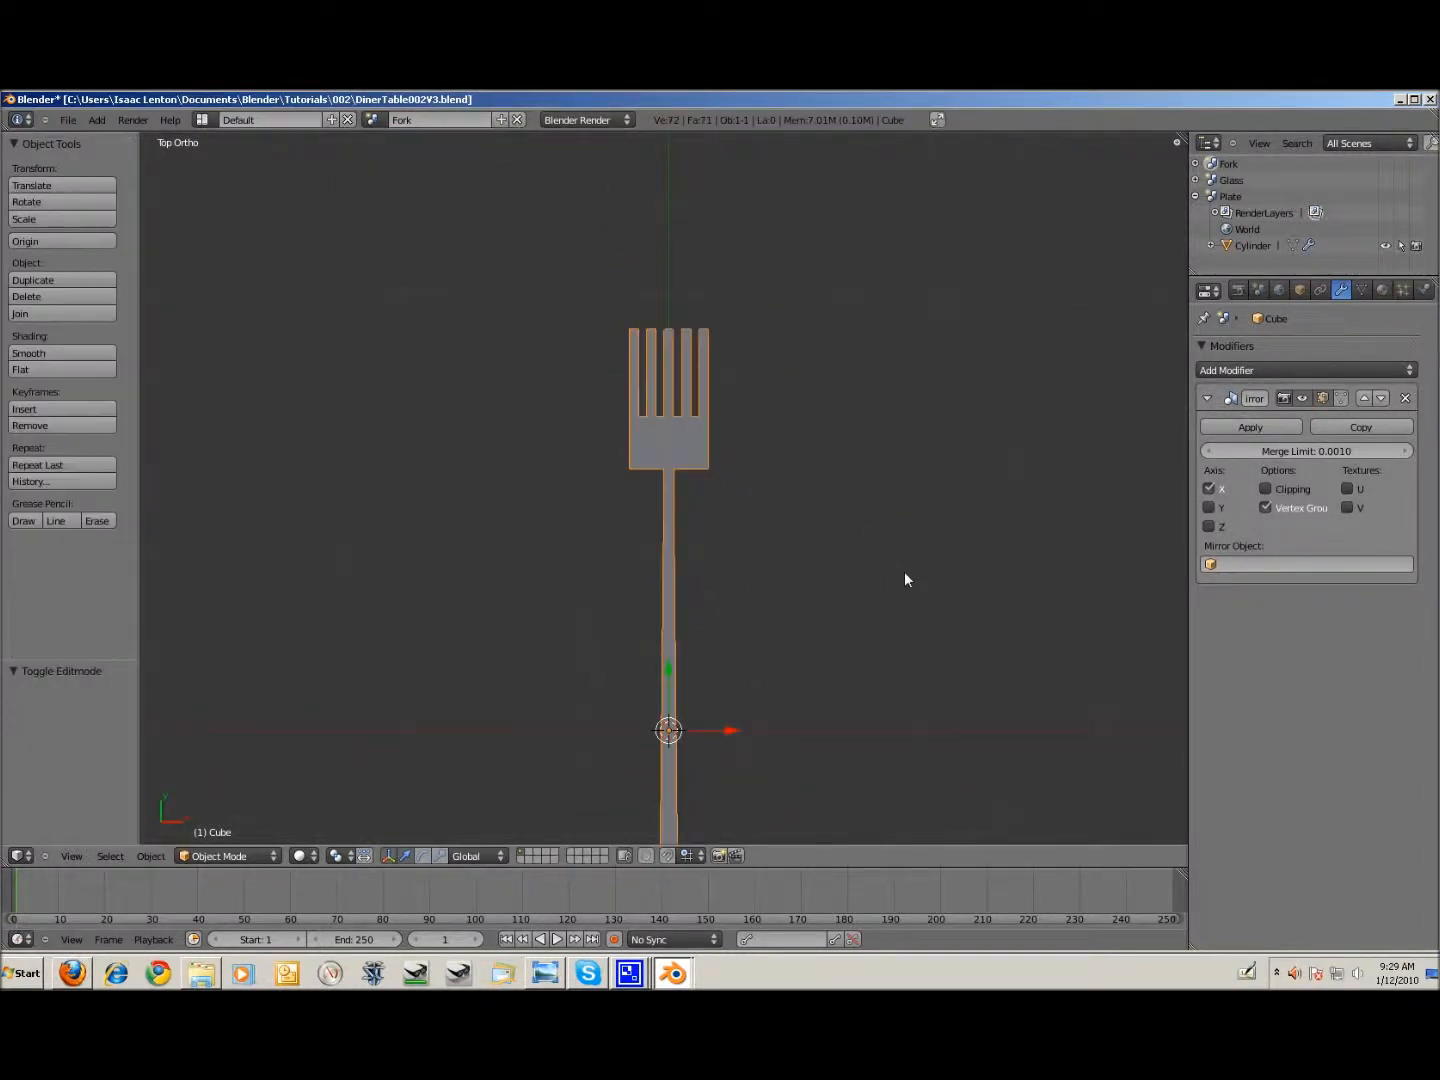
middle_click_drag(651, 661, 611, 503)
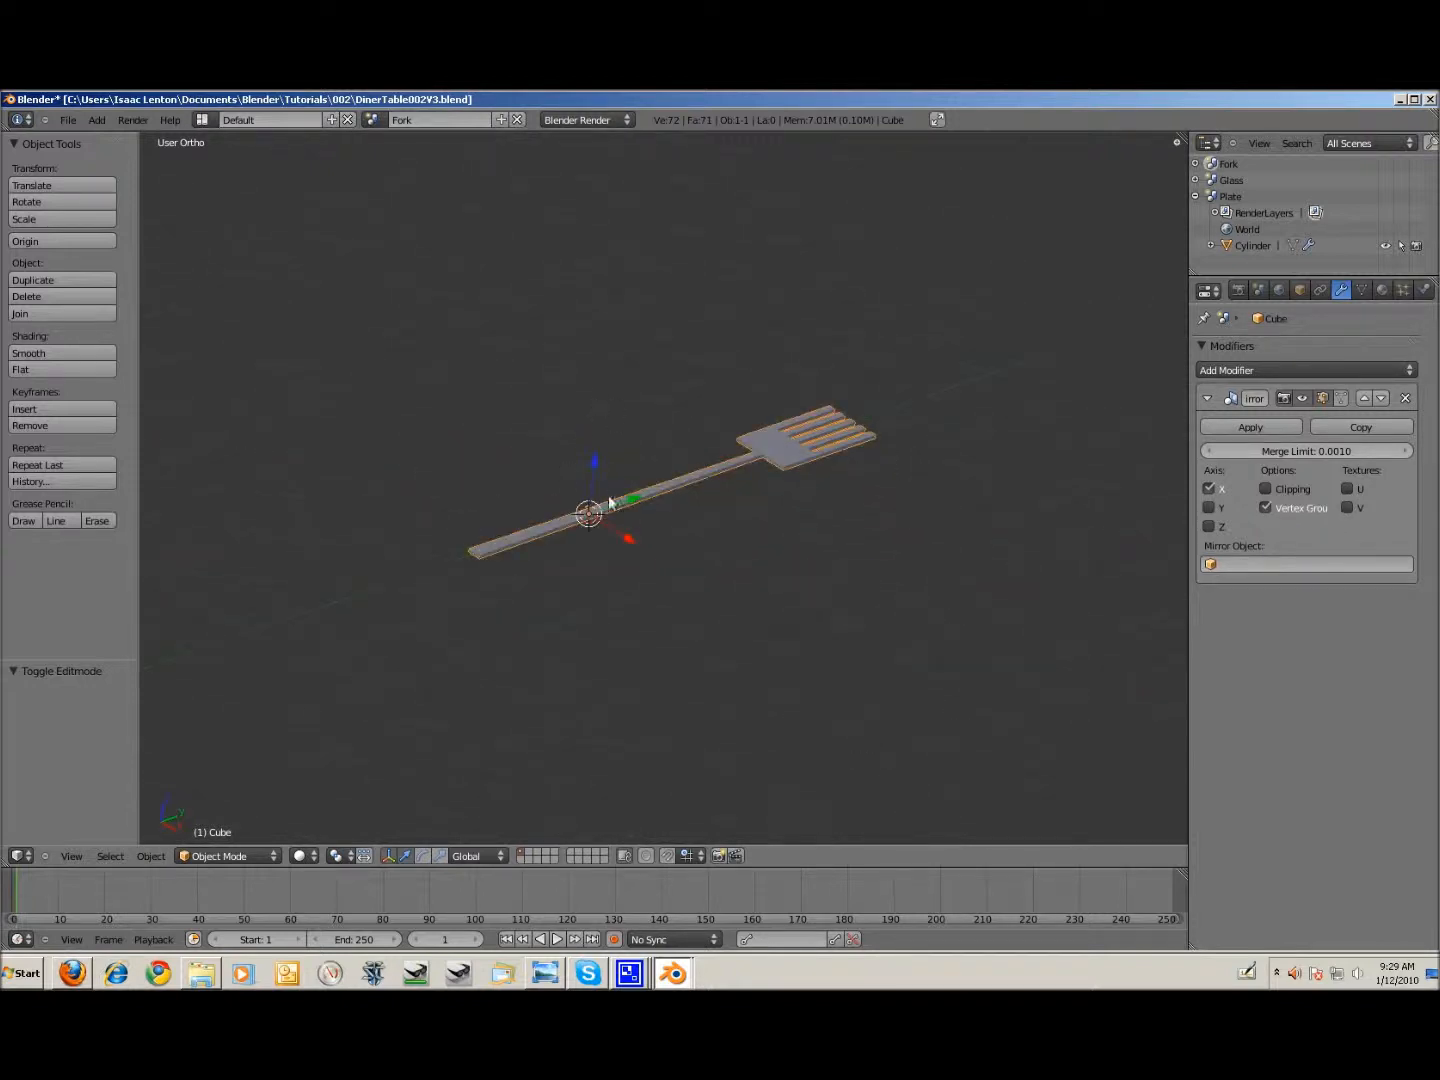
scroll(820, 544, "up", 5)
scroll(887, 601, "down", 2)
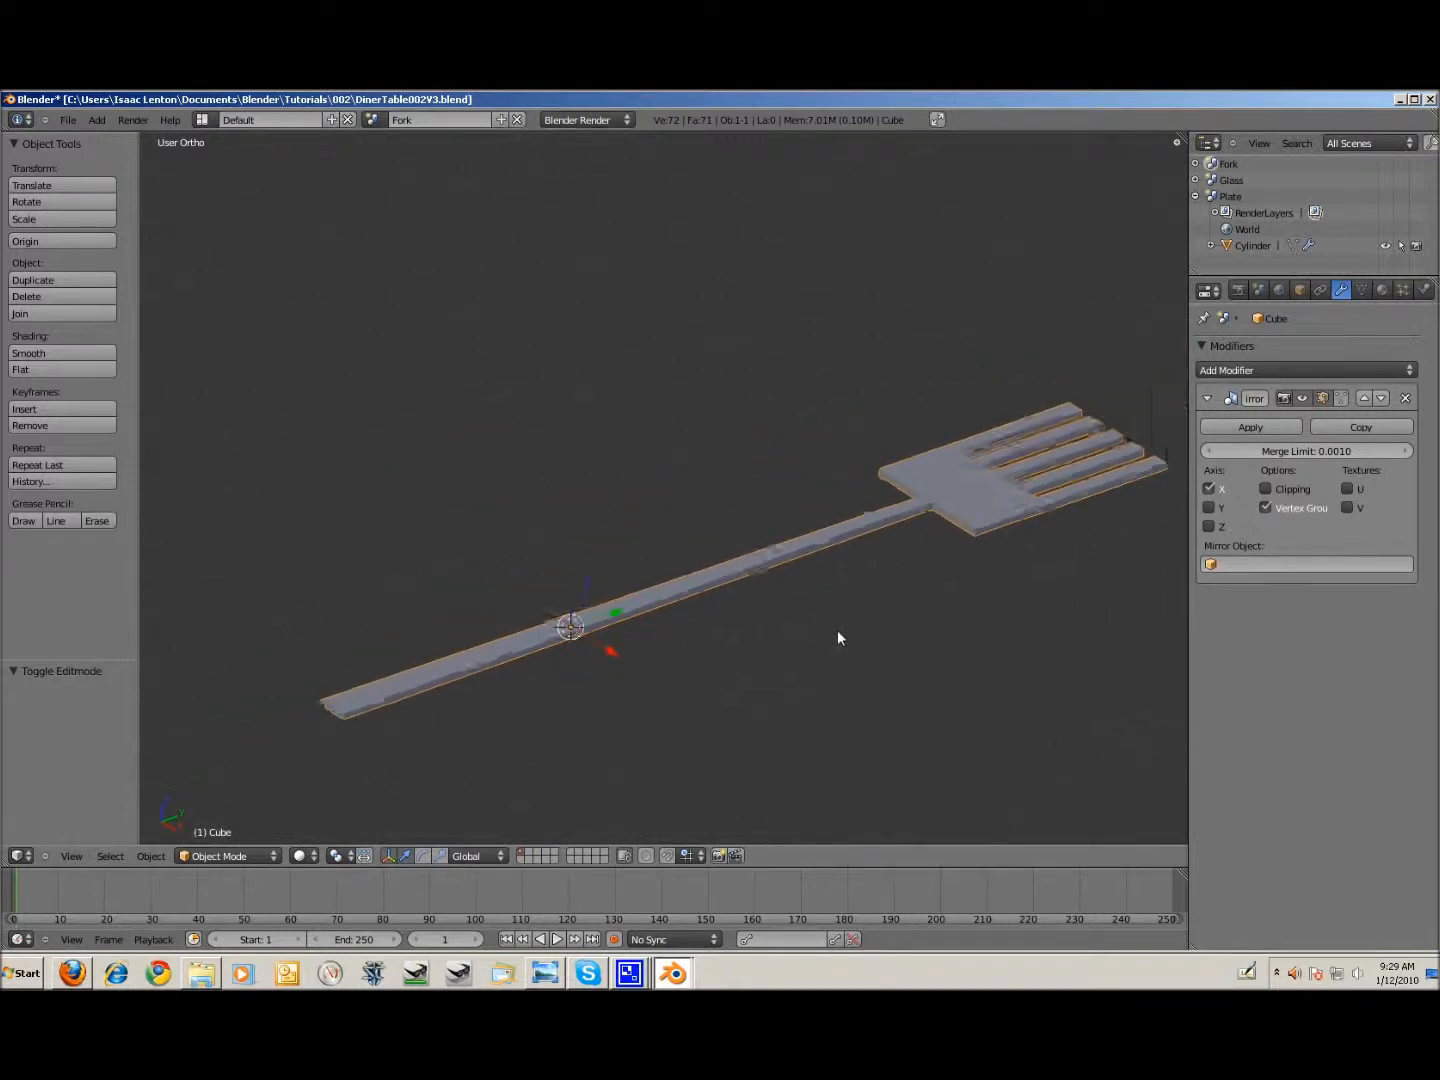
Step: Extend the handle further by moving its end vertices outward along Y, and return to Object Mode
key("Tab")
key("a")
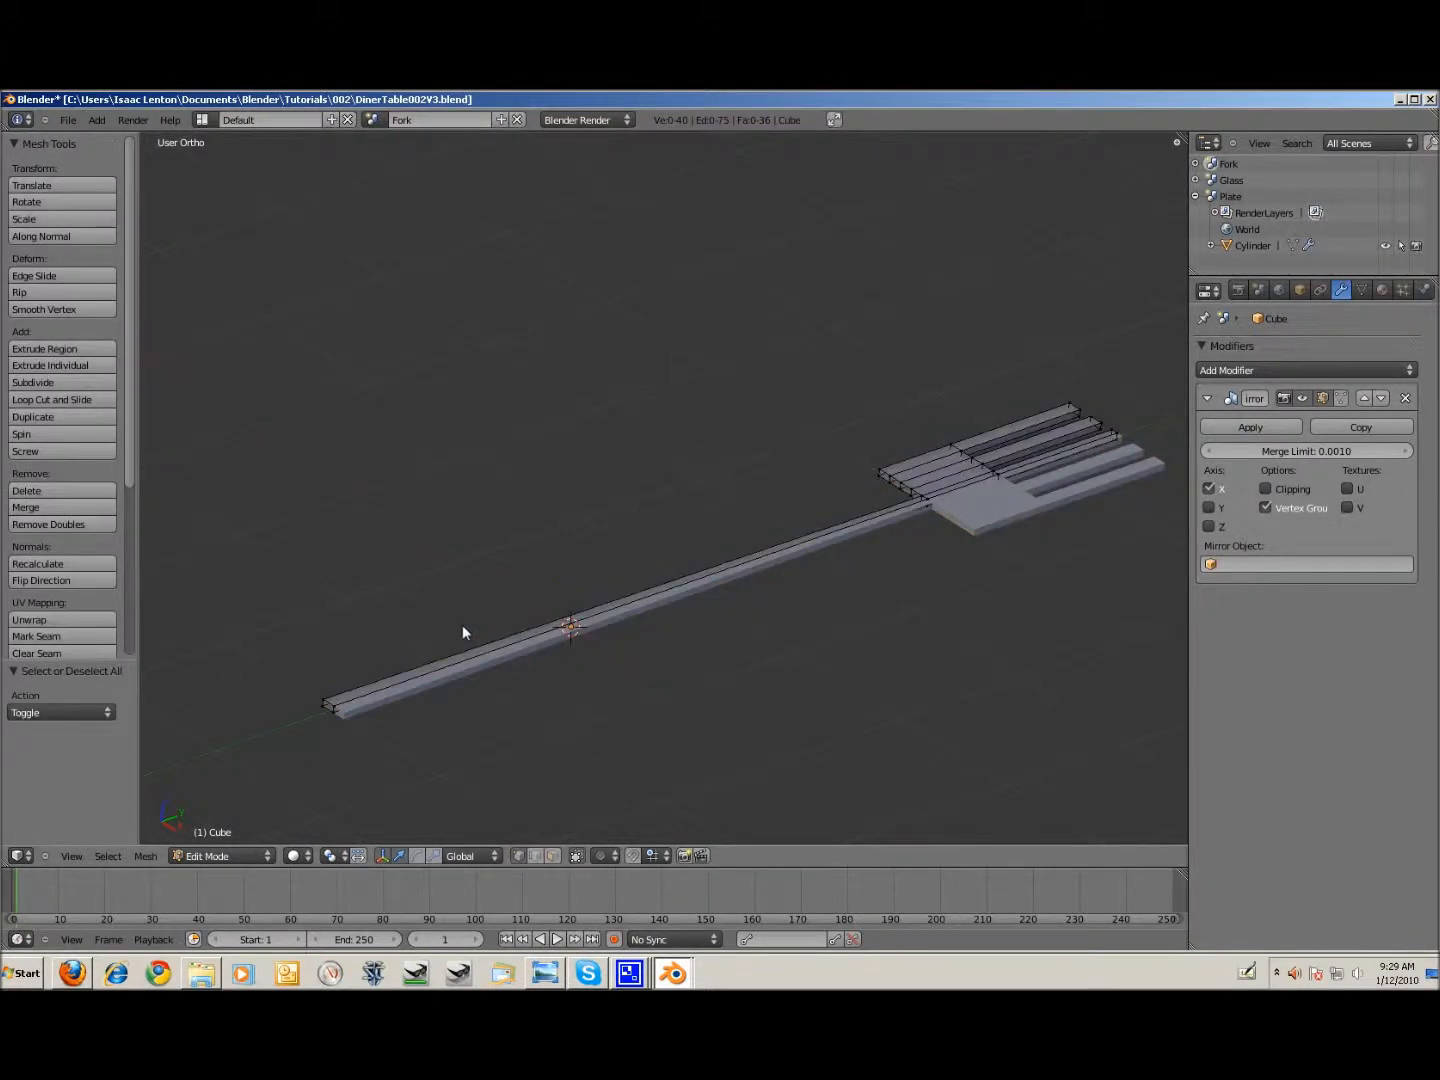
left_click_drag(297, 681, 353, 722)
key("g")
key("y")
left_click(279, 731)
key("Tab")
Step: Add a Subdivision Surface modifier to the fork
scroll(809, 639, "down", 2)
scroll(809, 639, "up", 3)
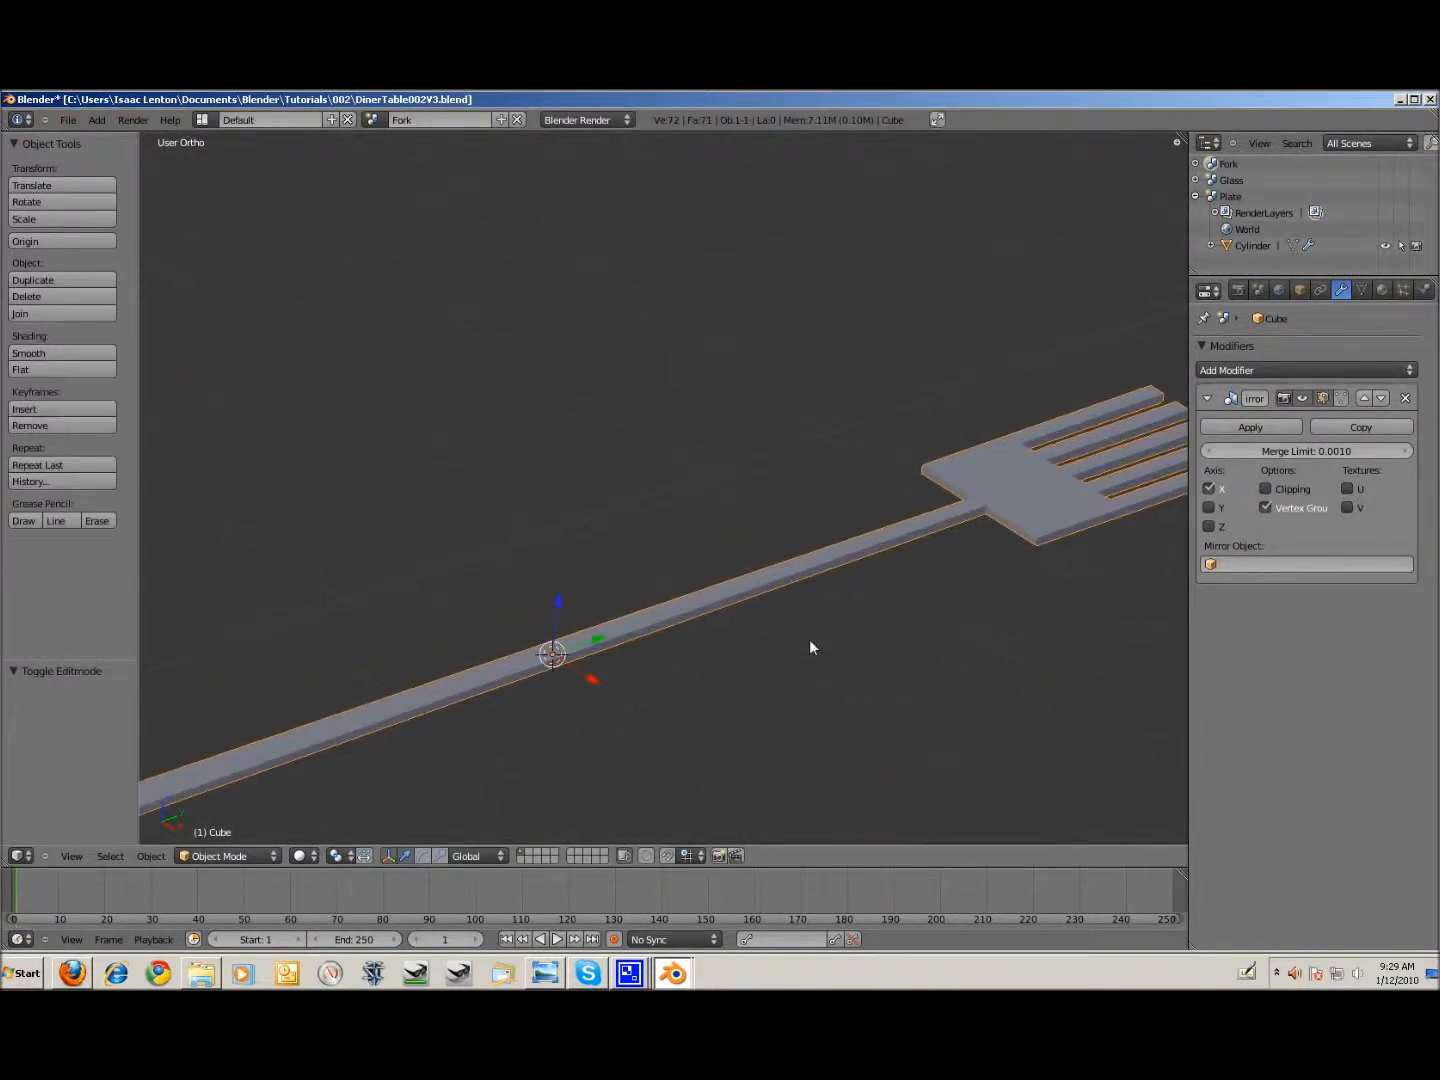
scroll(808, 639, "down", 1)
key("a")
scroll(810, 645, "down", 1)
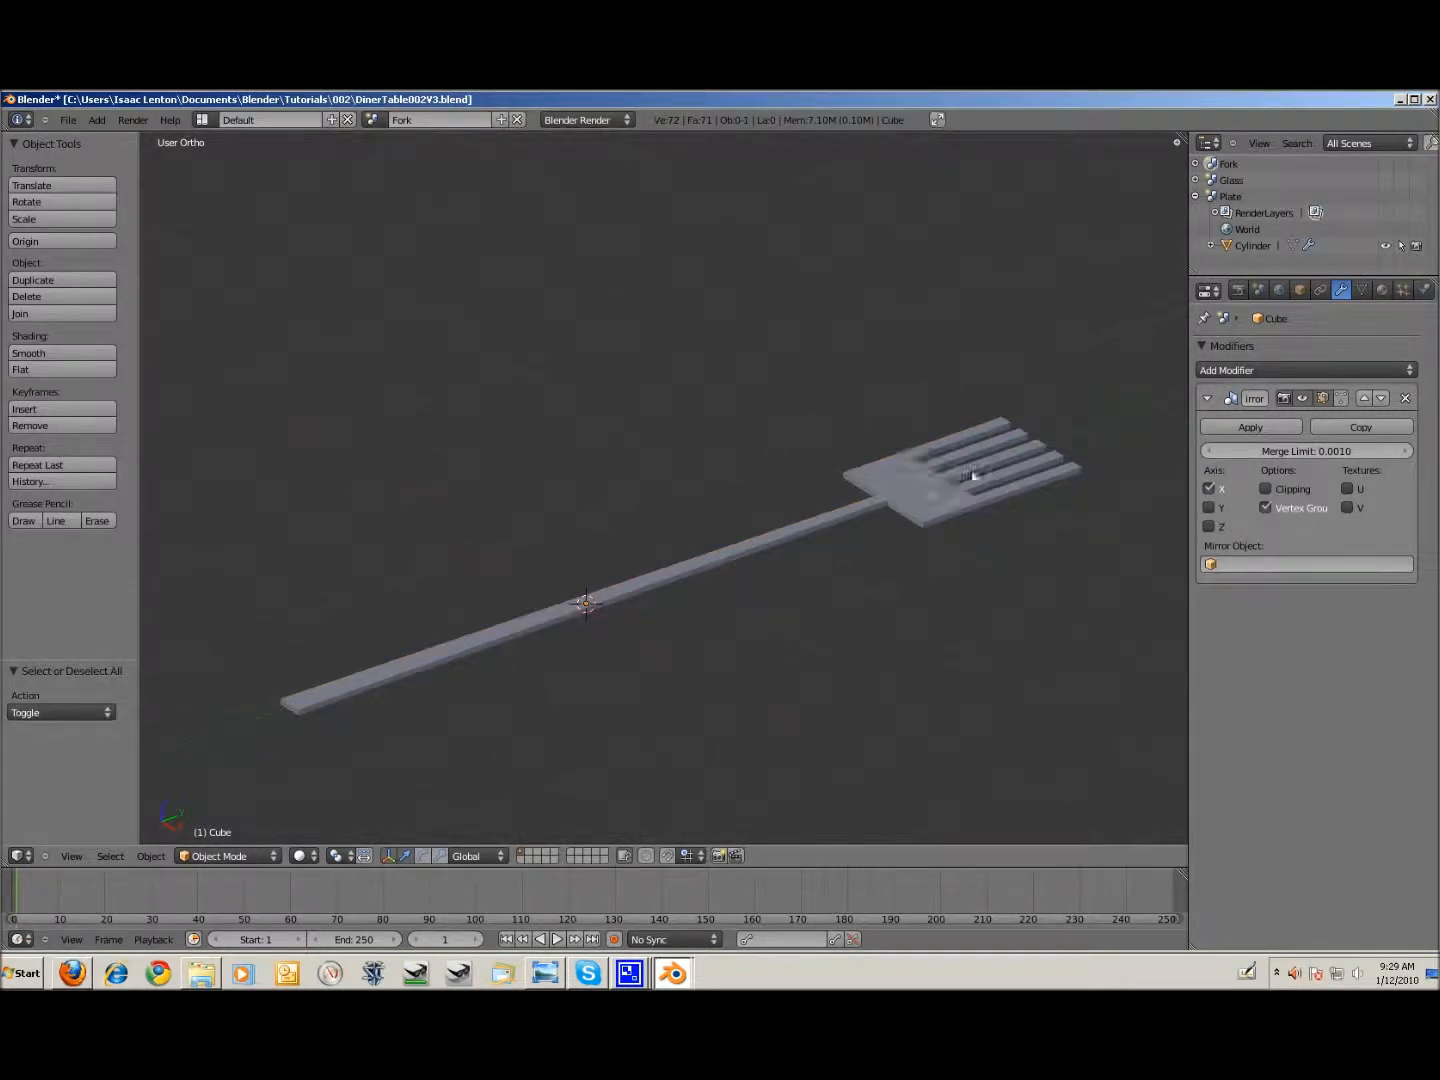
left_click(1264, 373)
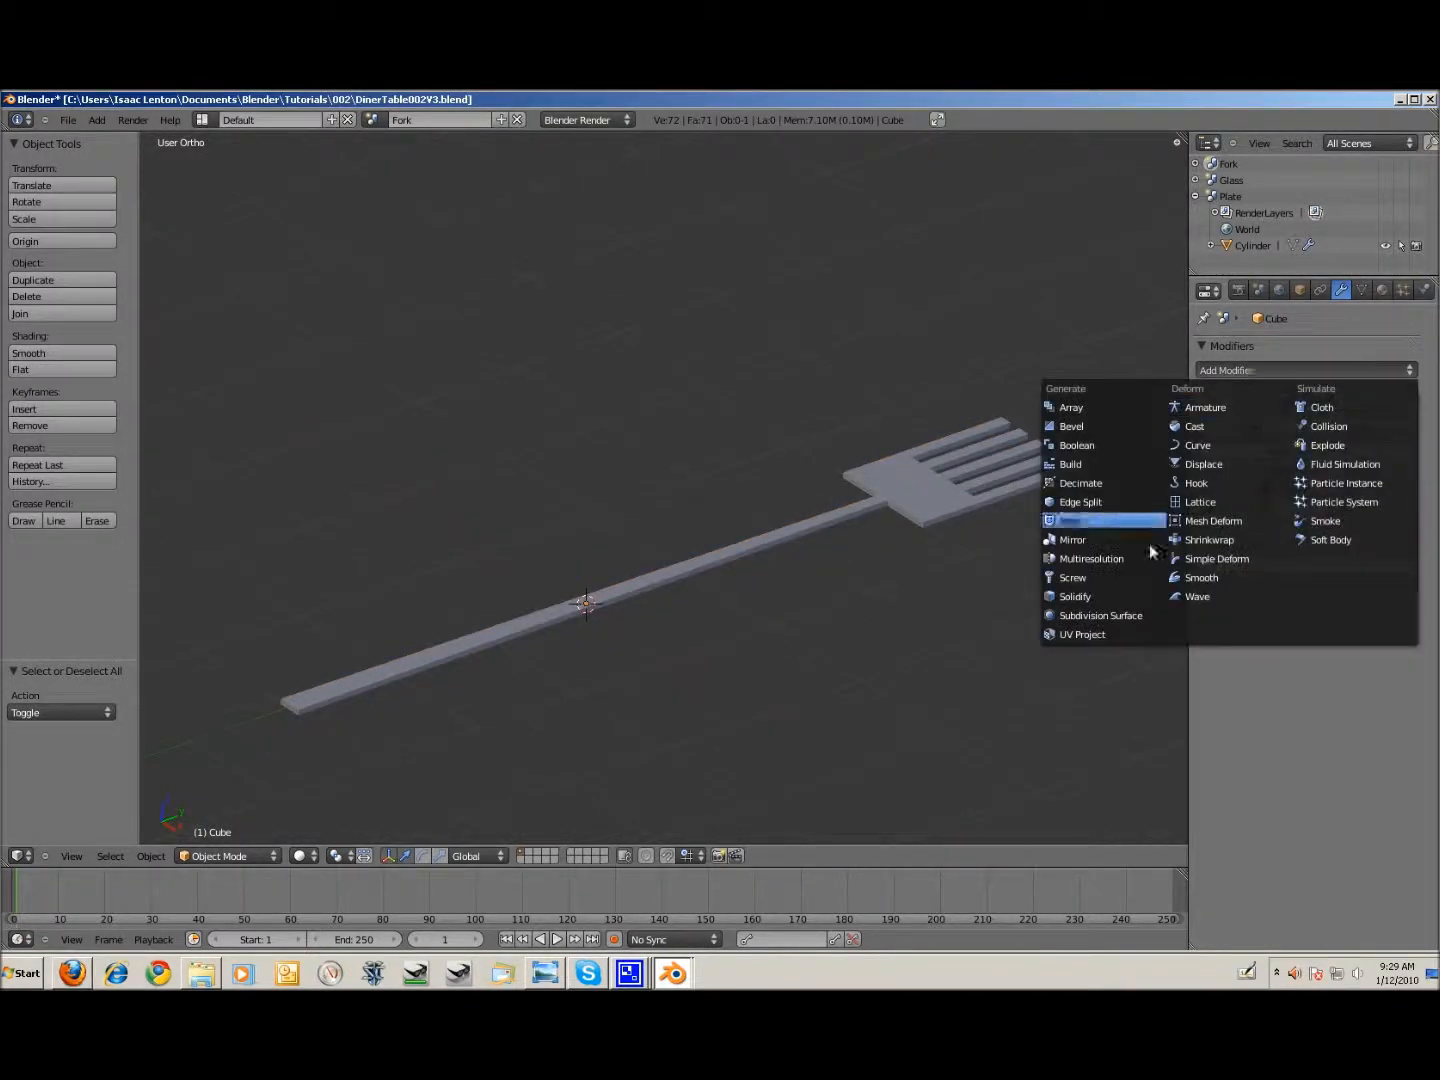
left_click(1137, 607)
Step: Delete the inner face of the centre tine along the mirror plane, working in wireframe, and return to solid shading in Object Mode
scroll(993, 524, "up", 3)
scroll(947, 518, "up", 4)
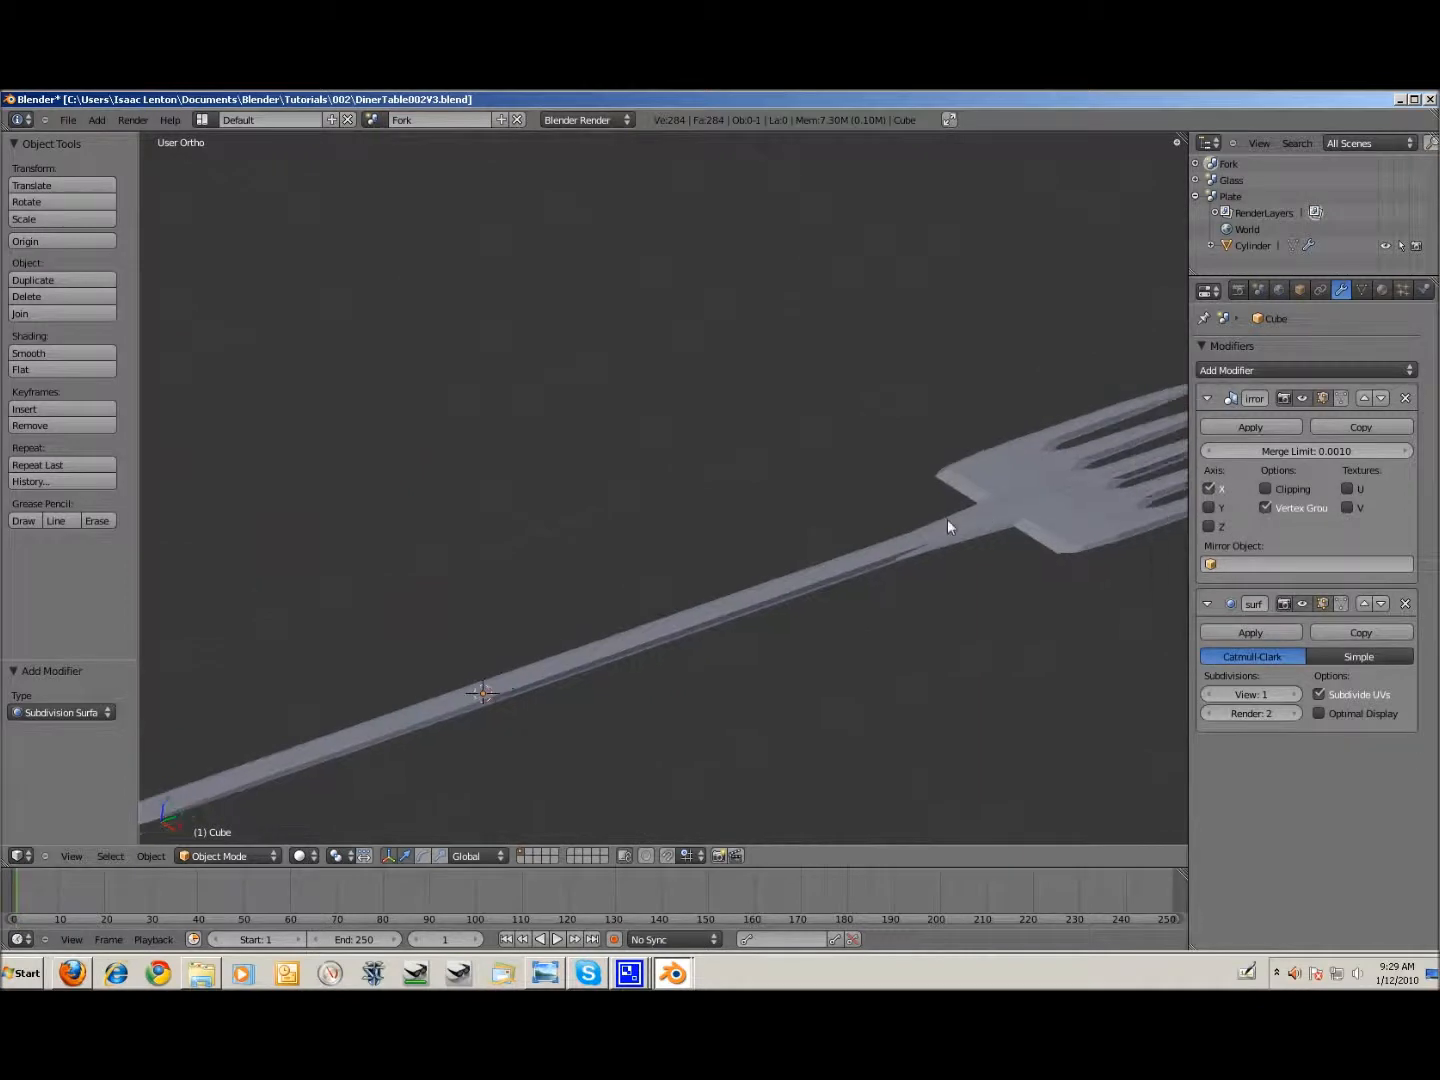
scroll(587, 596, "up", 2)
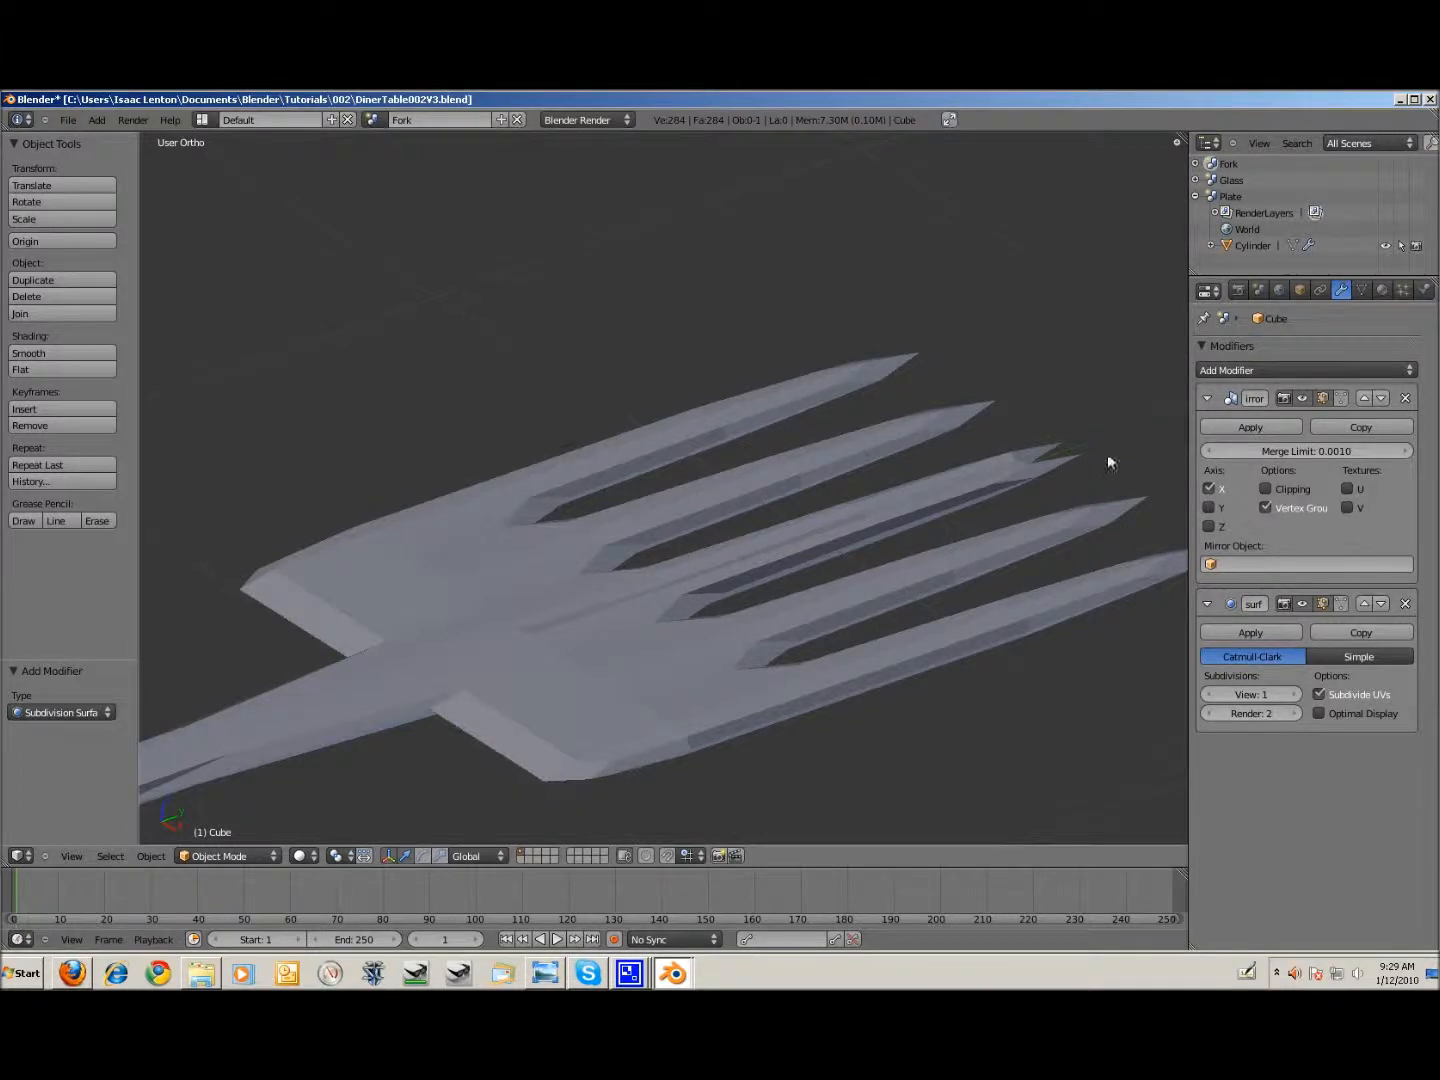
key("Tab")
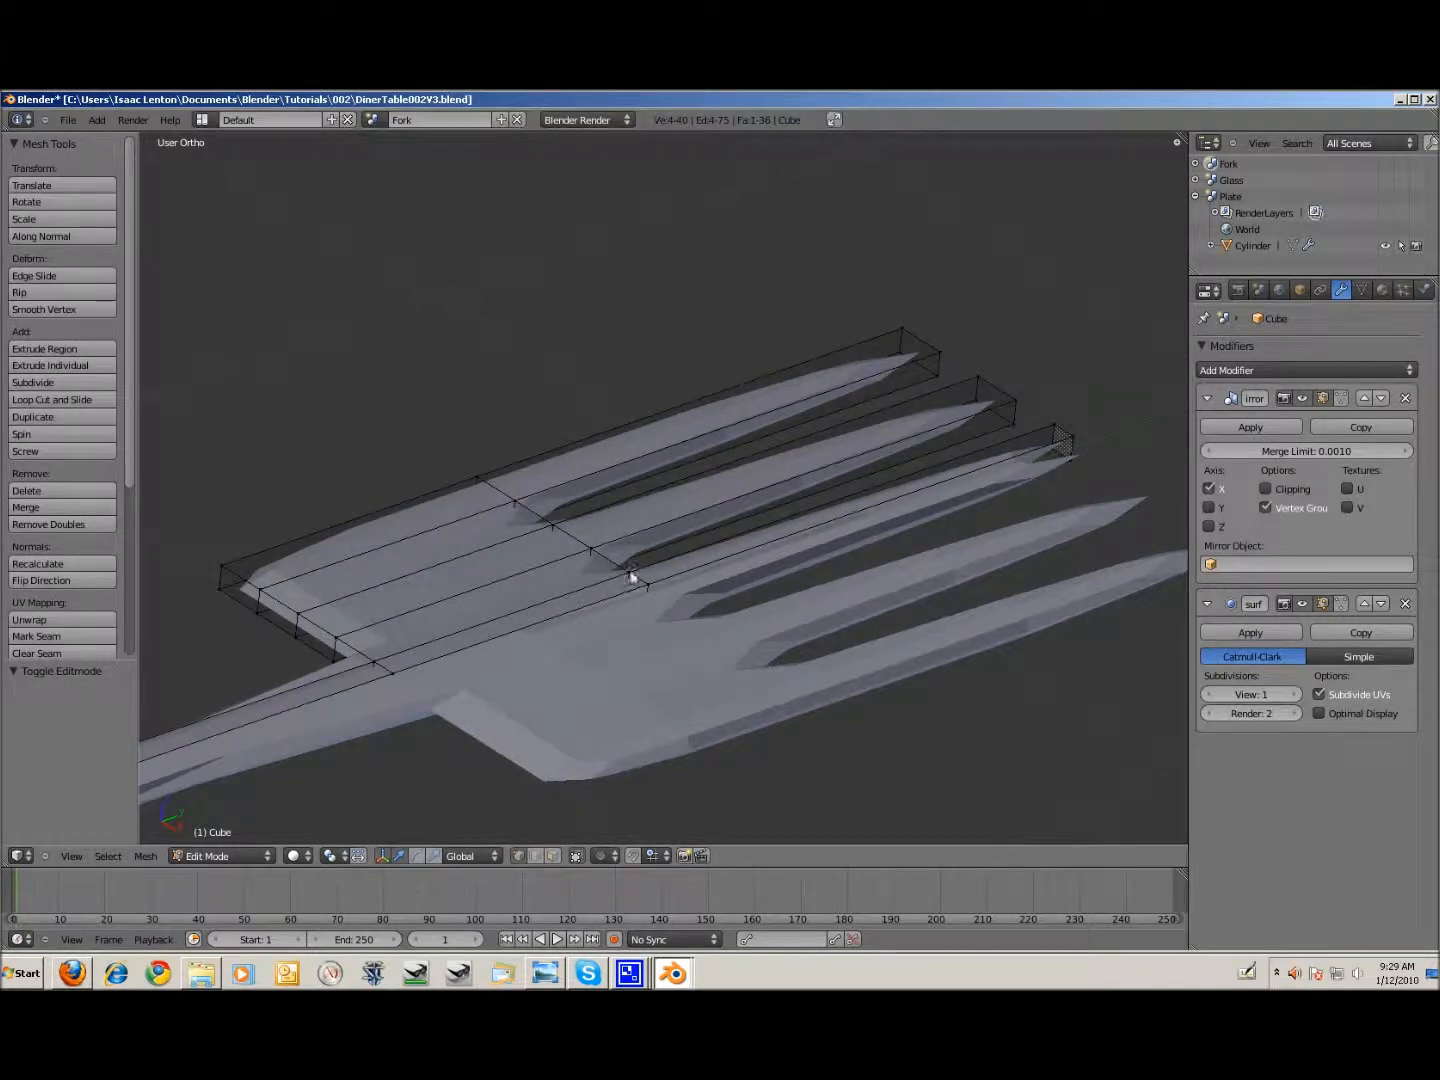
key("z")
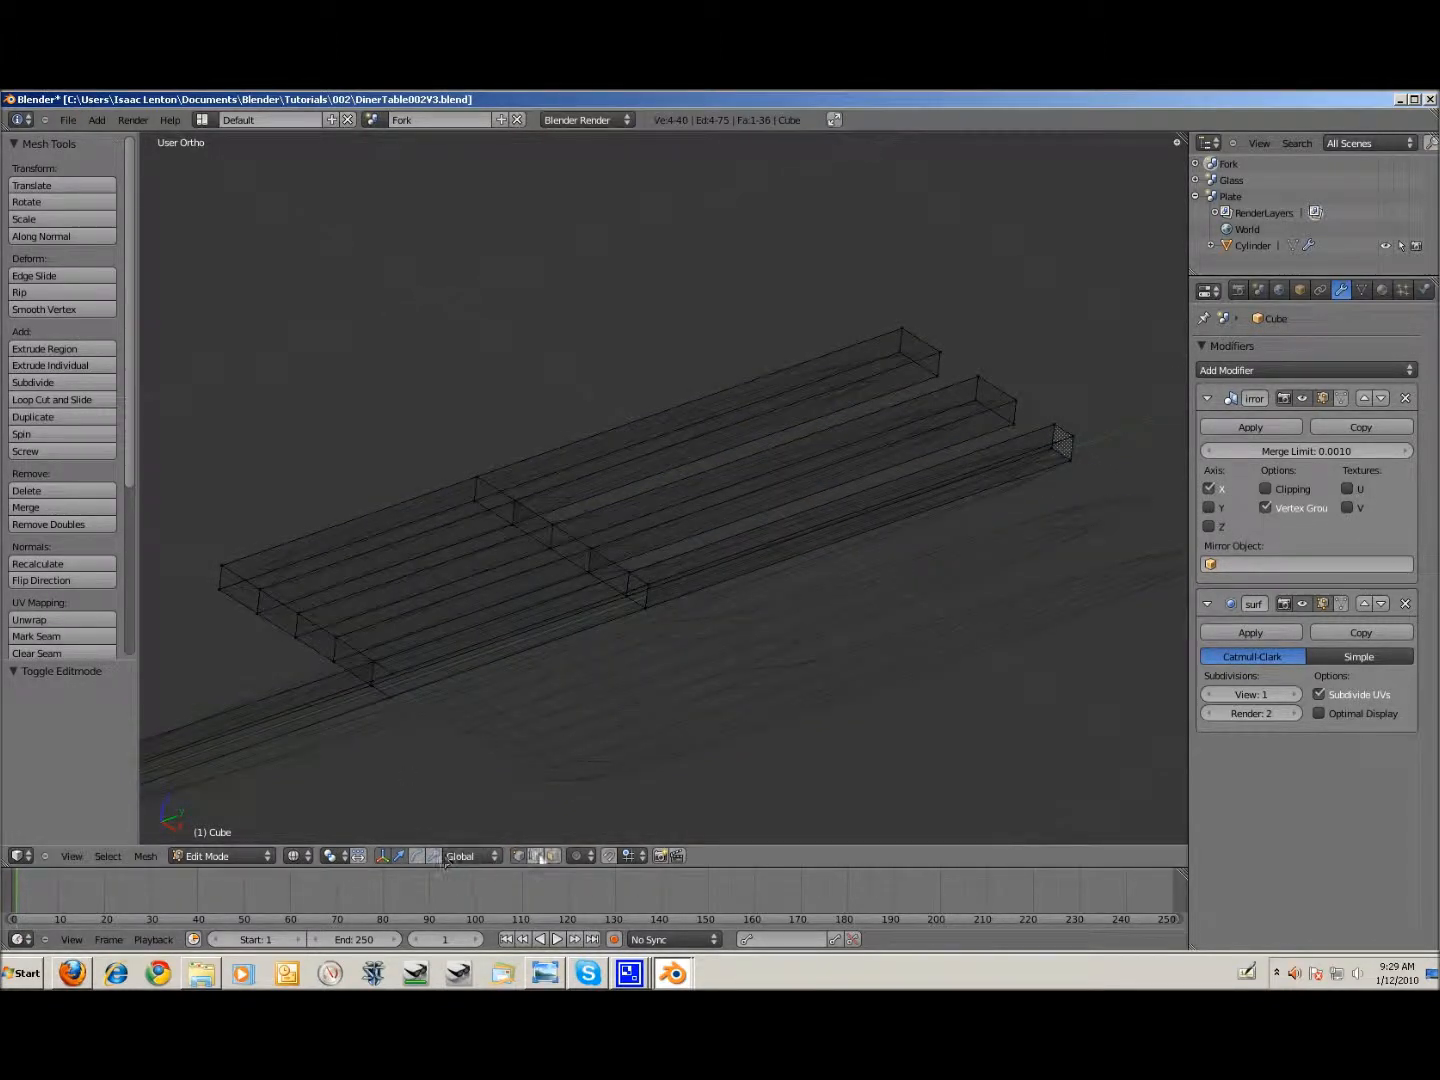
key("l")
key("x")
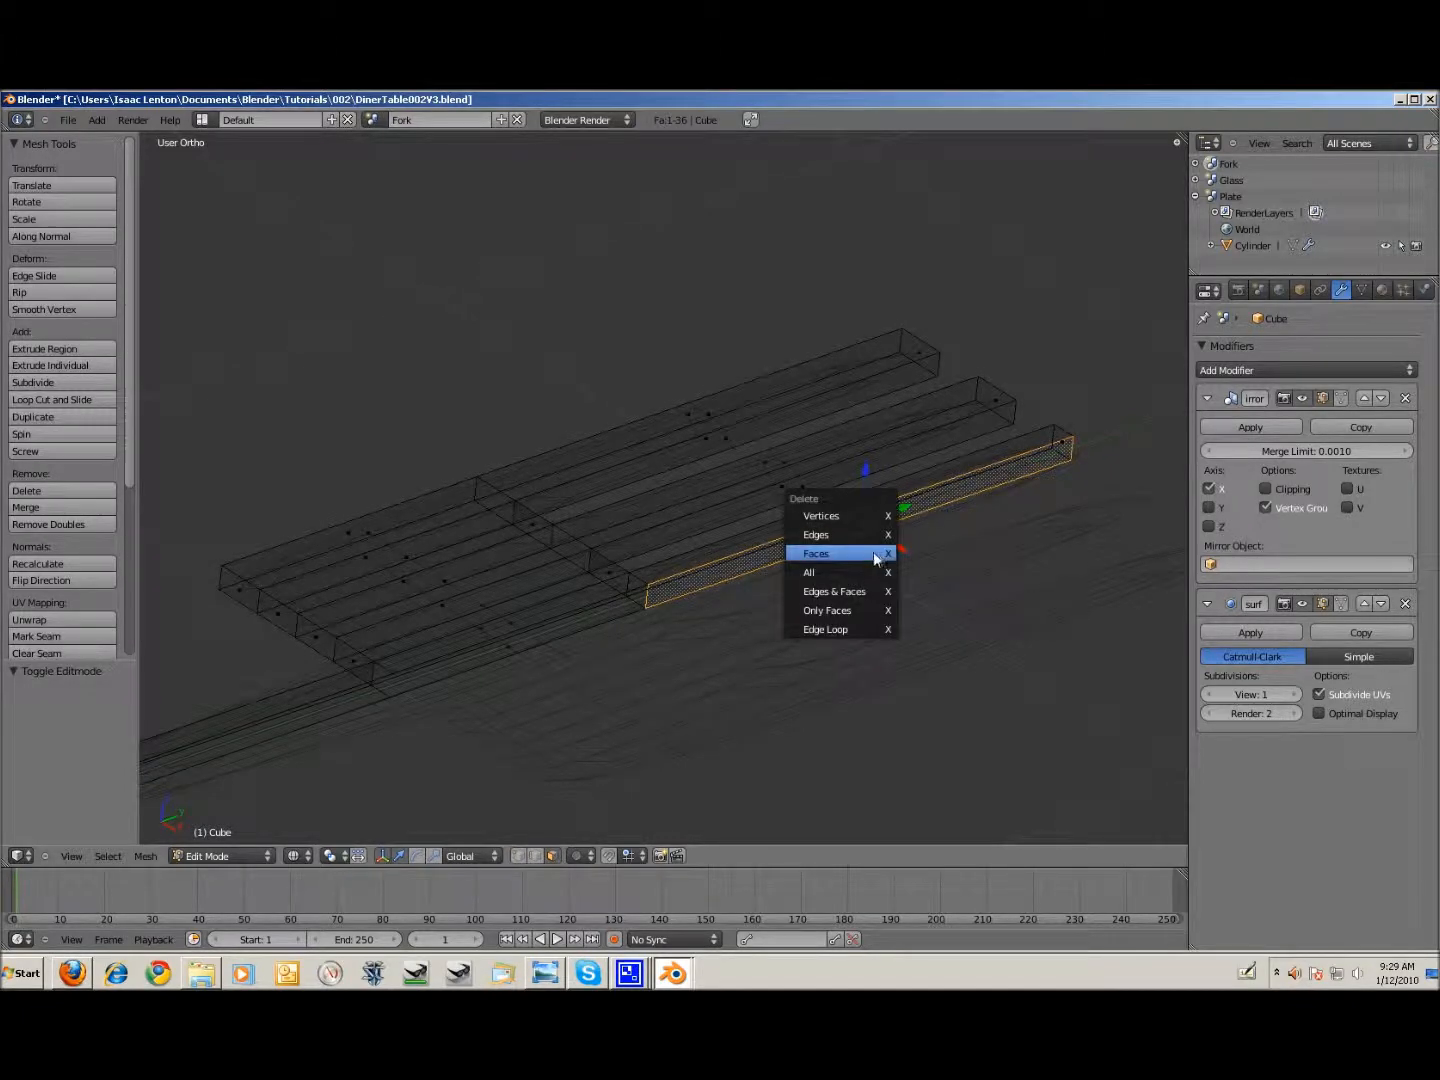
left_click(866, 549)
key("Tab")
key("a")
key("a")
key("z")
Step: Move the lower outer corner edge of the fork head's base toward the tines along Y
scroll(733, 580, "down", 5)
middle_click_drag(447, 630, 583, 678, "shift")
middle_click_drag(988, 568, 845, 568, "shift")
scroll(841, 570, "up", 3)
key("Tab")
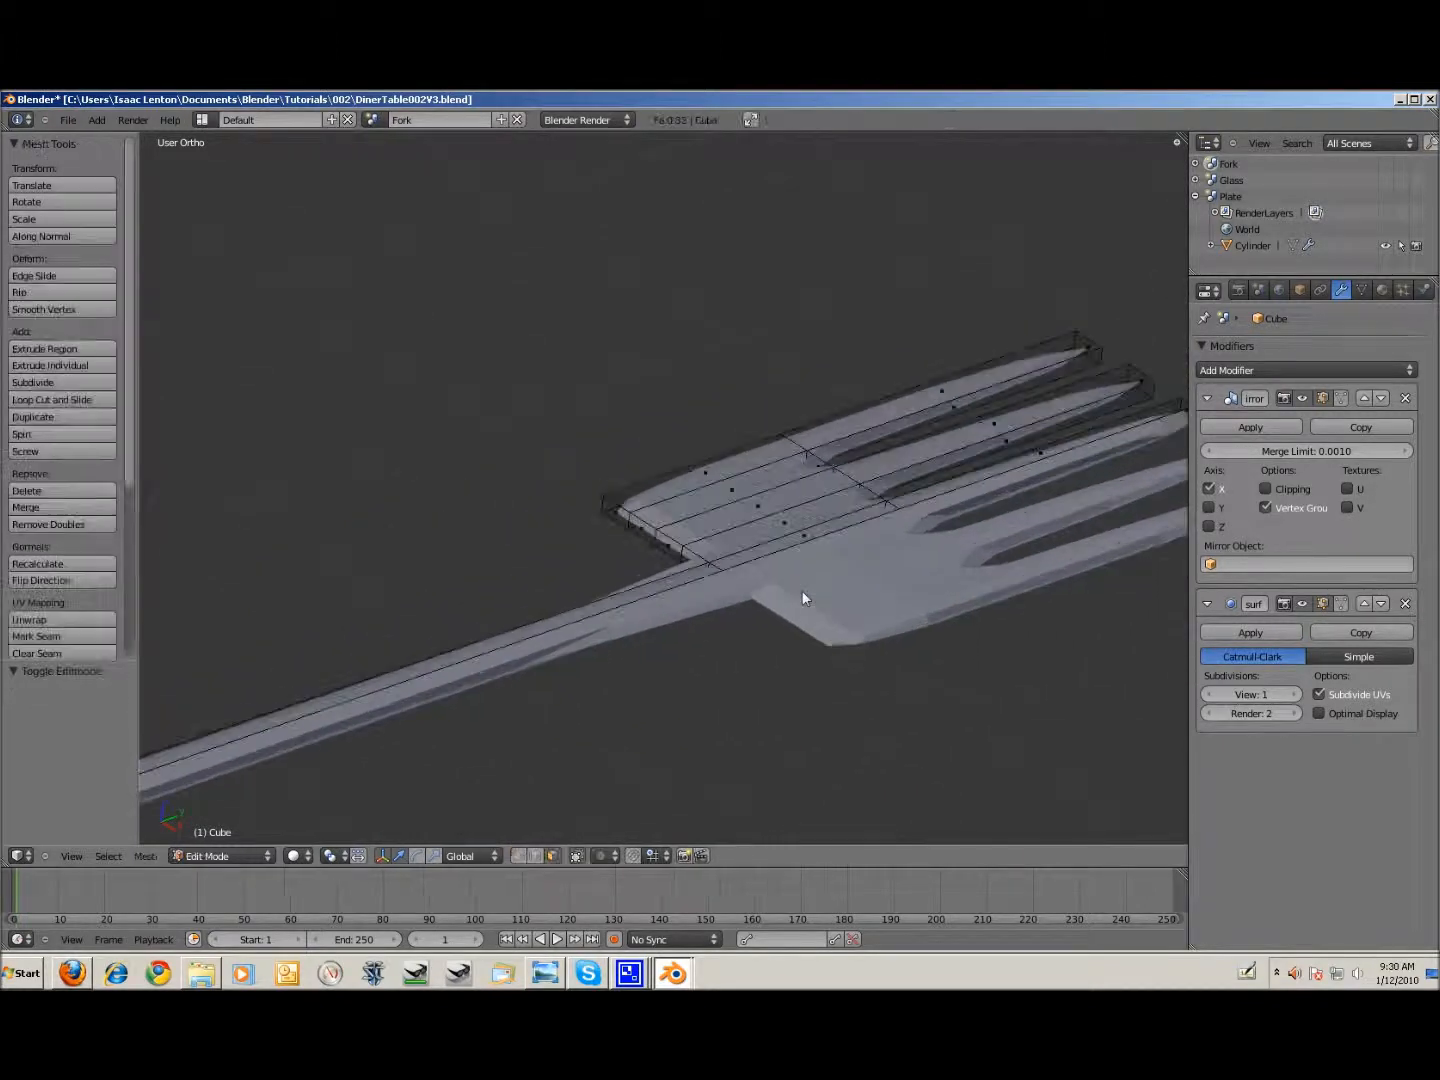
left_click(552, 857)
left_click(600, 505)
left_click_drag(649, 493, 686, 493)
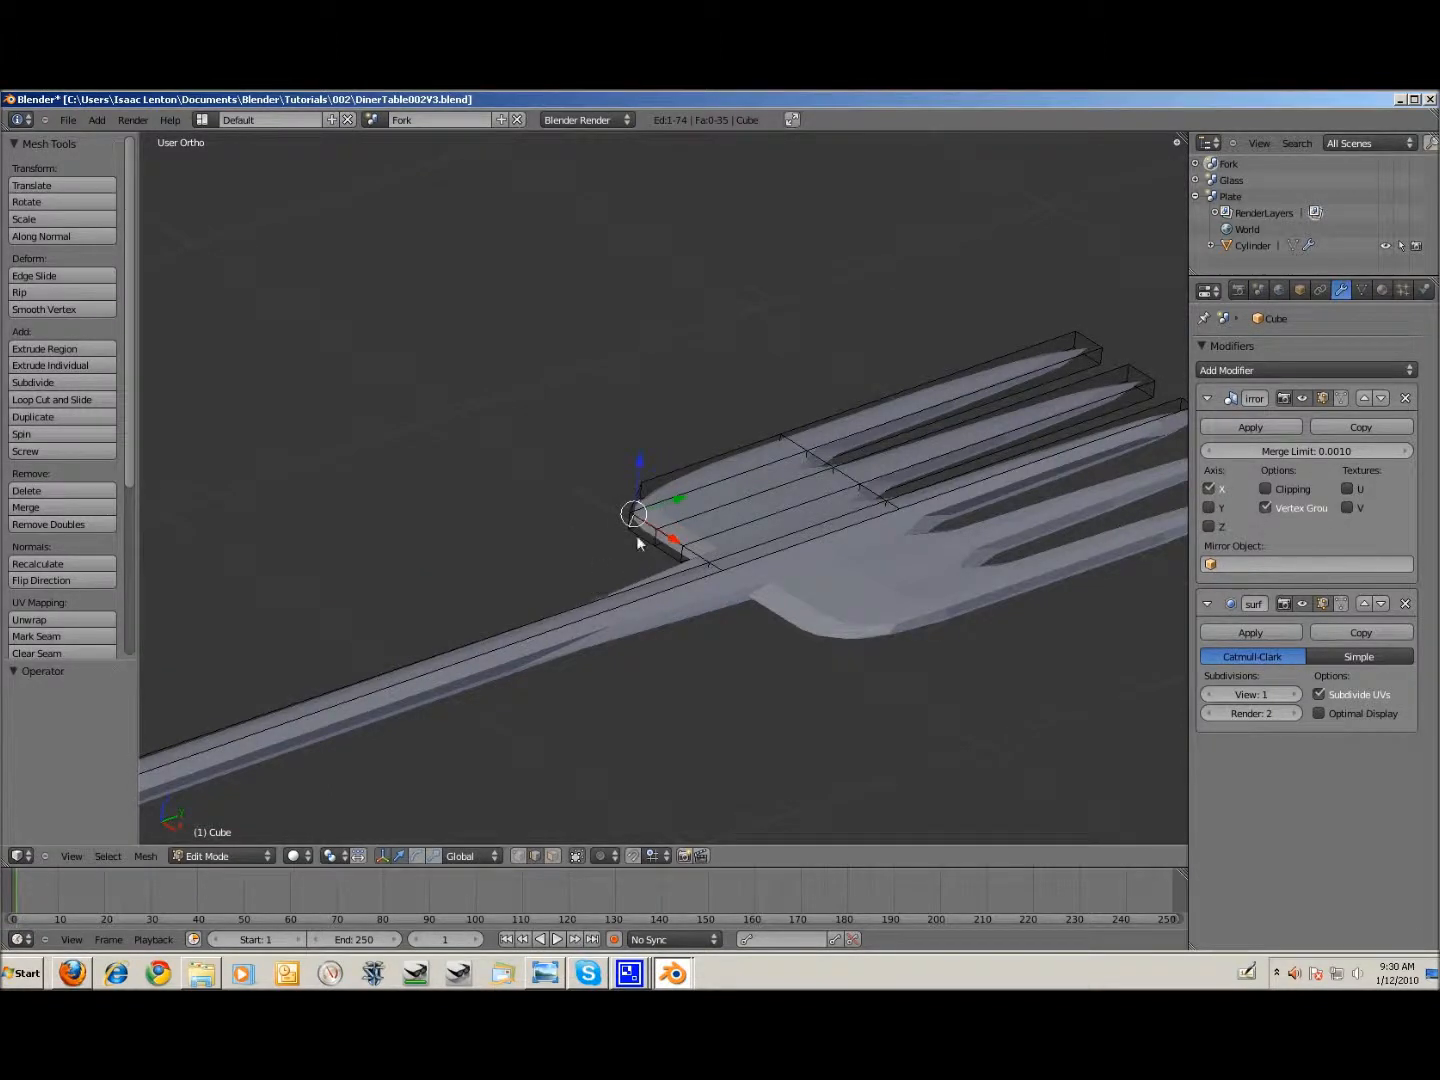
Step: Round the head's lower corner by moving the neighbouring edge 0.055 along Y toward the tines
scroll(631, 533, "up", 2)
left_click_drag(658, 517, 682, 513)
key("s")
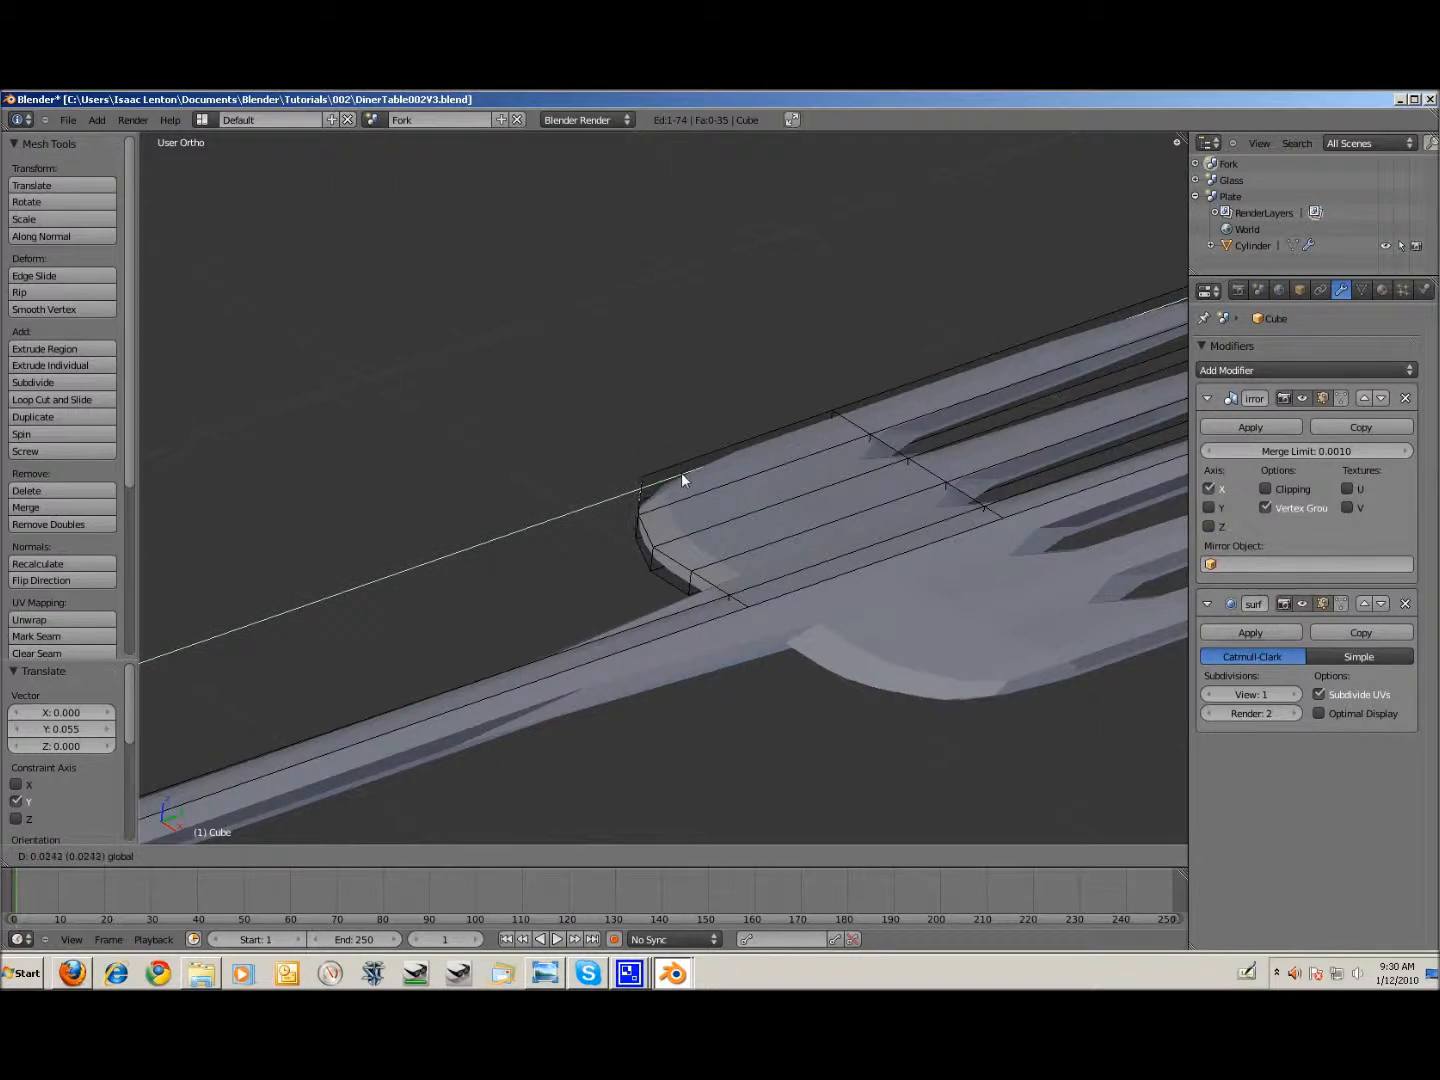
key("Escape")
key("Tab")
scroll(686, 563, "down", 2)
middle_click_drag(687, 562, 748, 518)
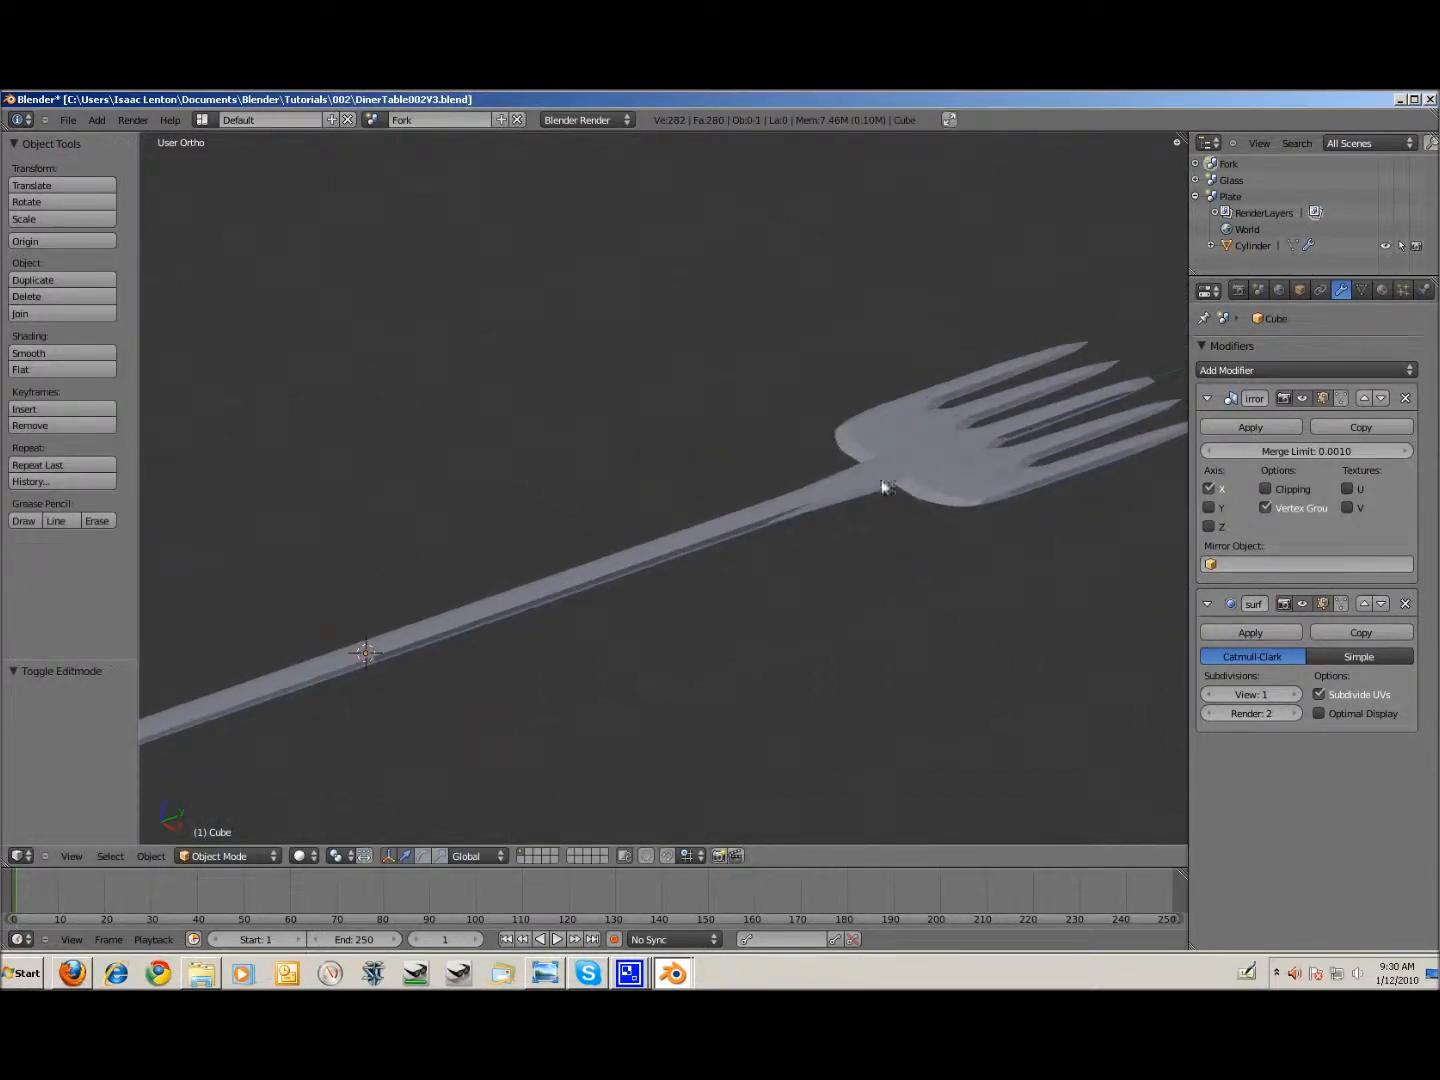
middle_click_drag(885, 490, 794, 549)
Step: Smooth the neck by moving the edge where the head meets the handle -0.227 along Y, down the handle
key("Tab")
scroll(794, 555, "up", 4)
middle_click_drag(824, 633, 934, 661)
right_click(869, 637)
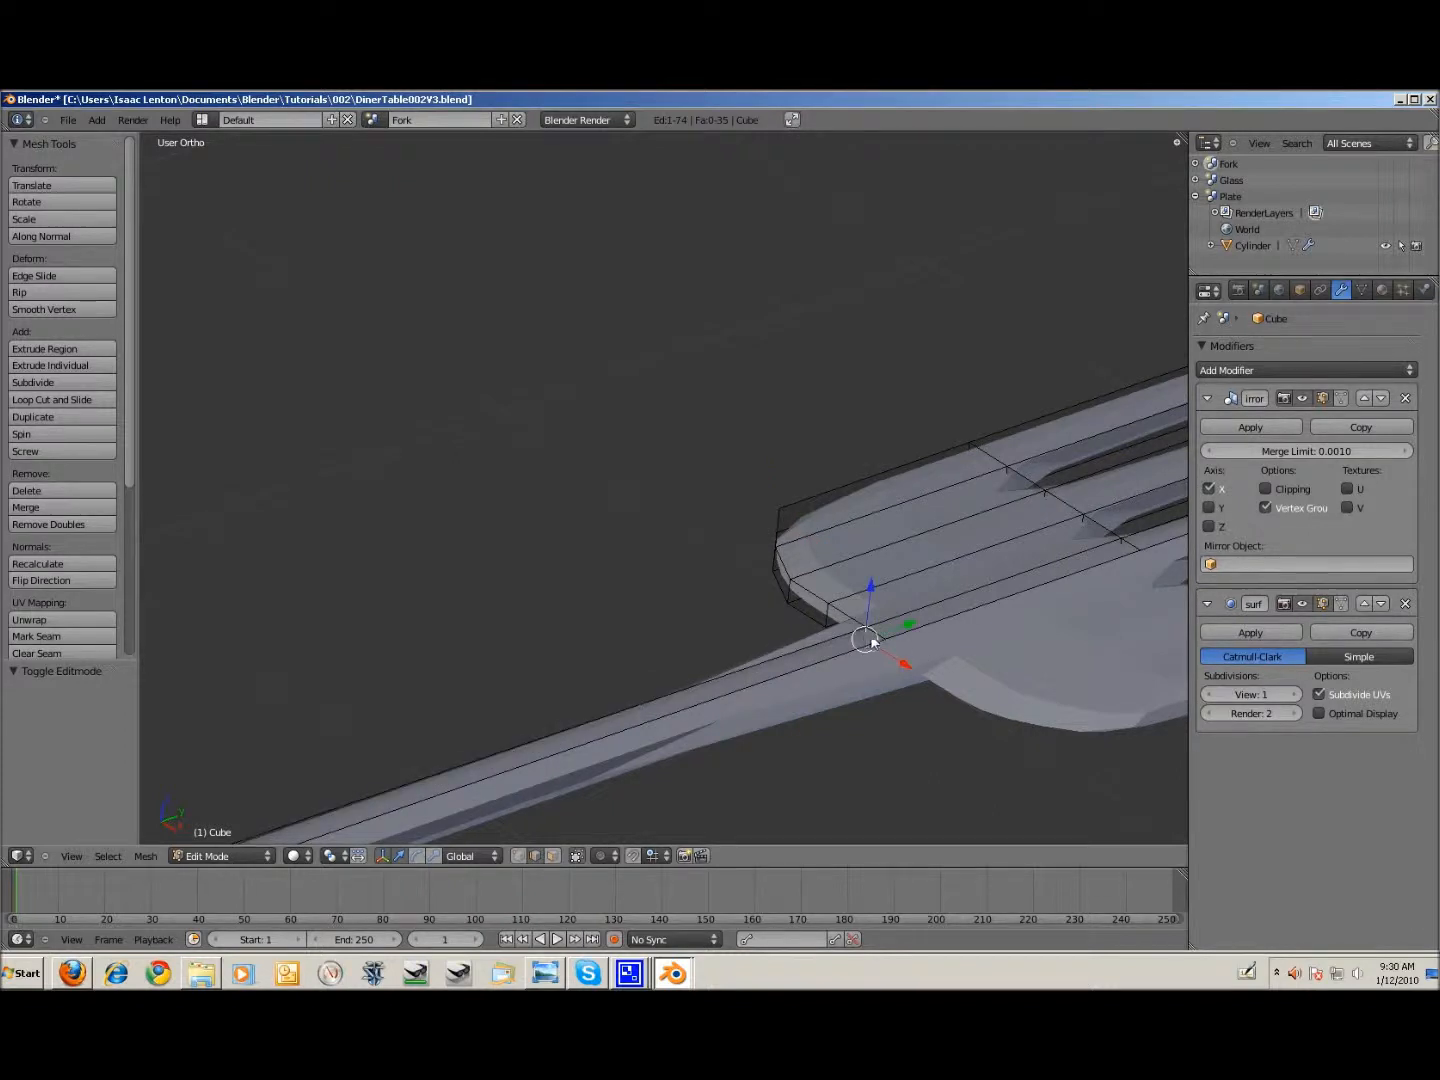
left_click_drag(903, 625, 810, 665)
left_click(829, 614)
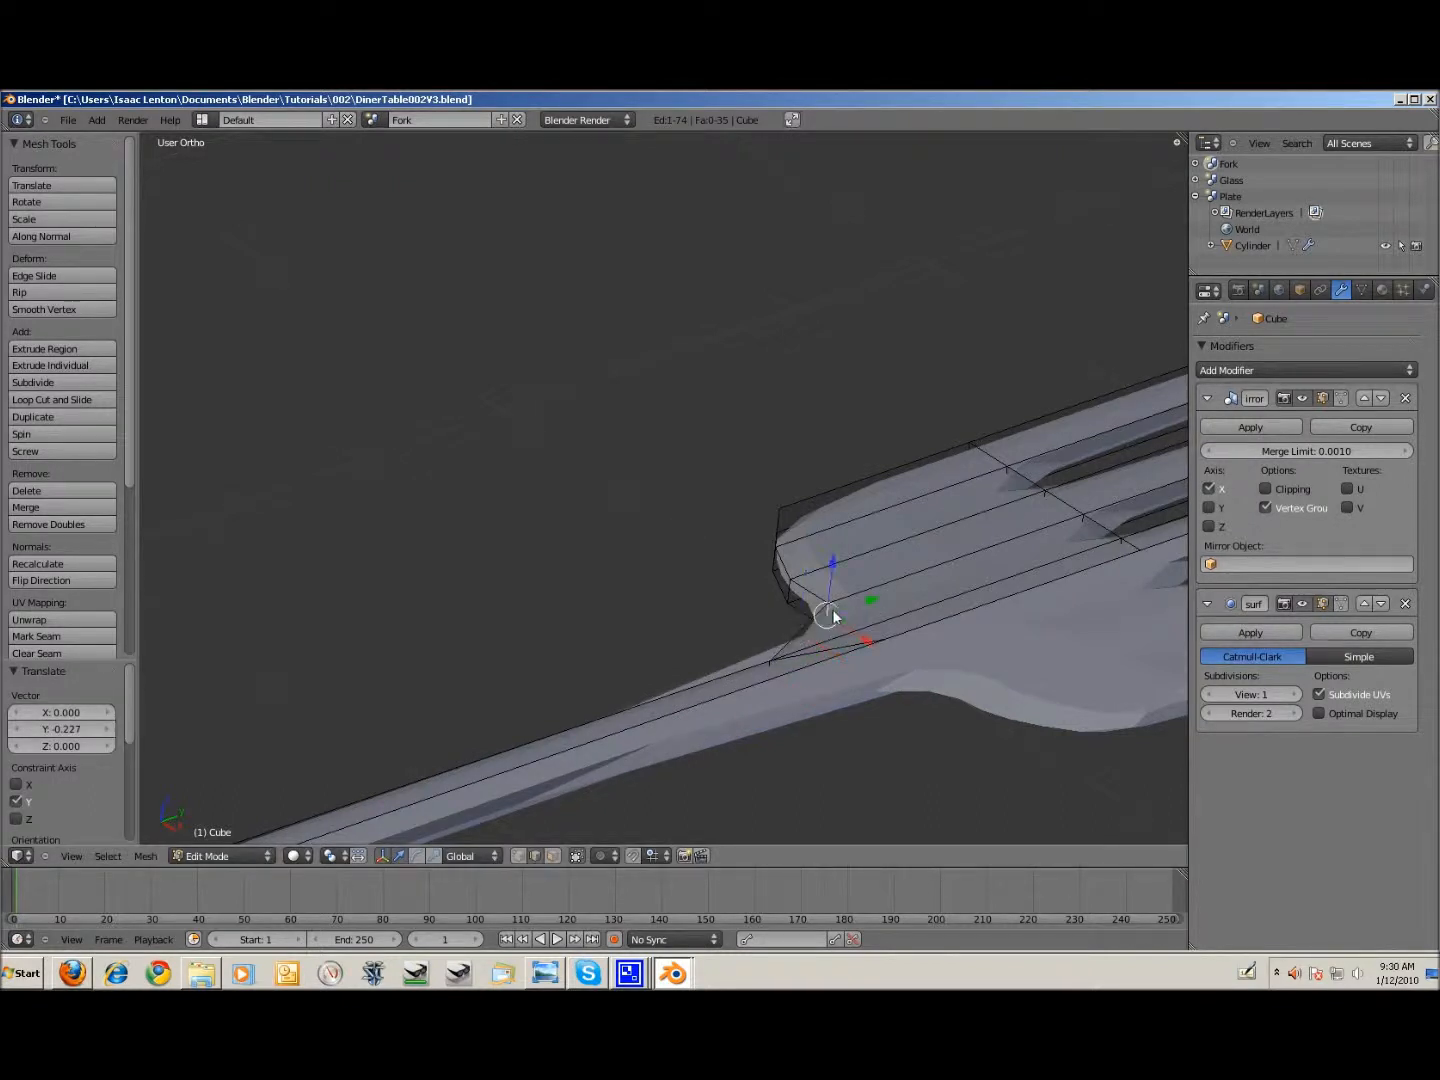
Step: Examine the smoothed fork's head, neck and handle in Object Mode
key("Tab")
scroll(908, 648, "down", 5)
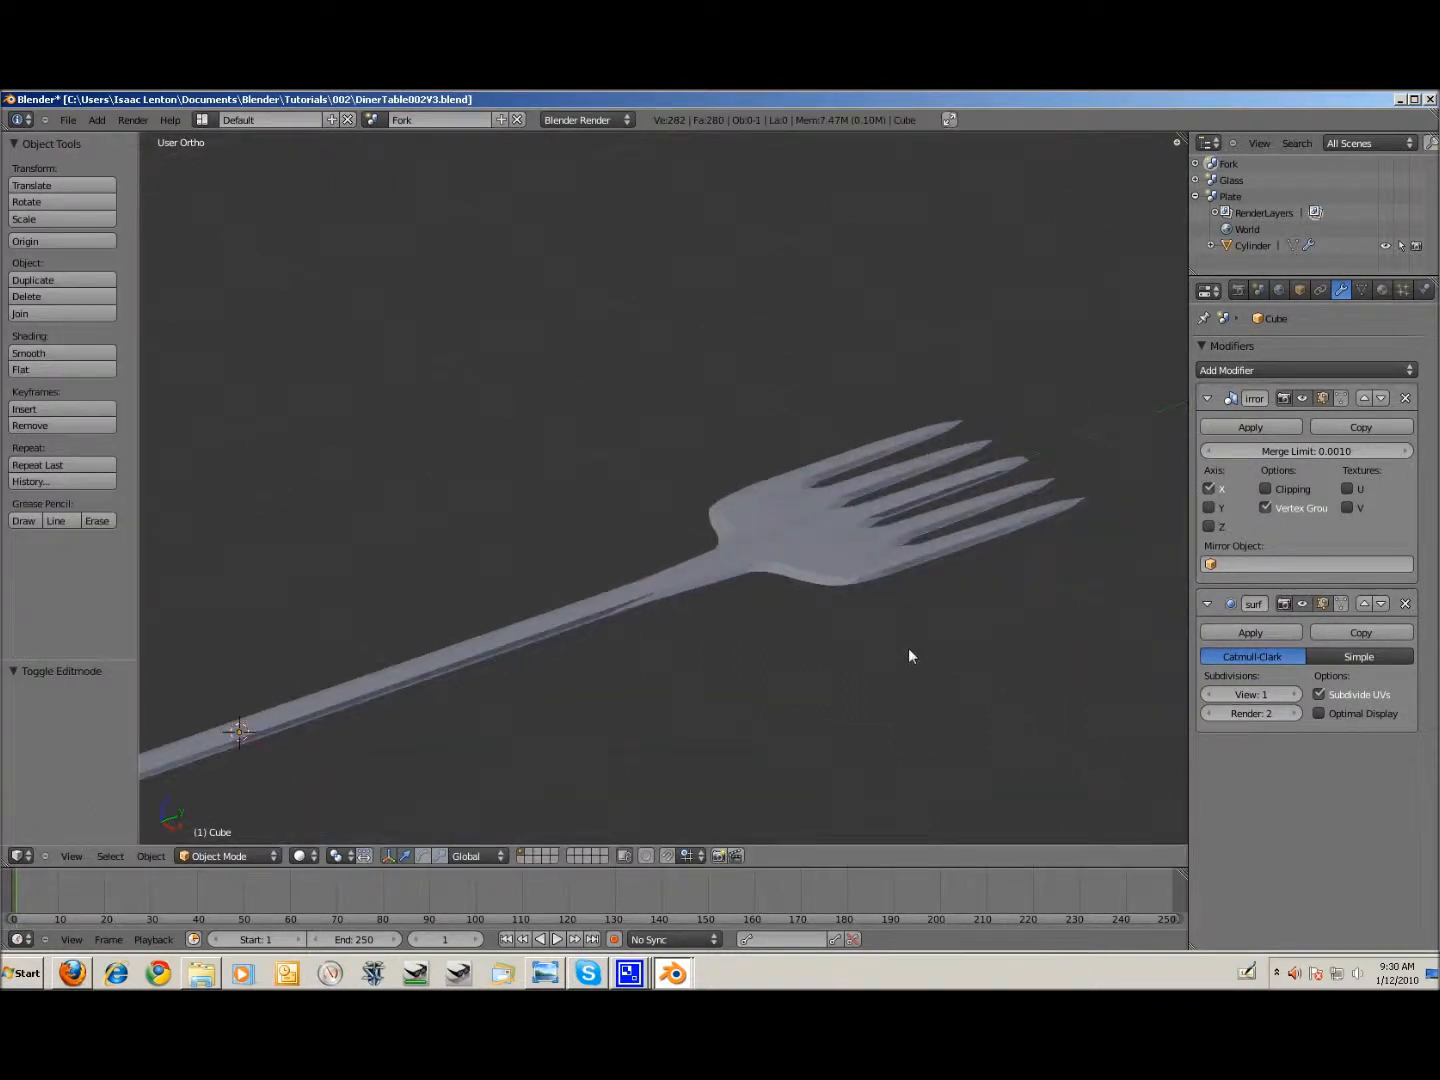
scroll(1010, 608, "up", 2)
middle_click_drag(1009, 607, 825, 595)
scroll(752, 652, "up", 4)
scroll(753, 647, "down", 4)
scroll(798, 626, "up", 4)
scroll(828, 593, "down", 3)
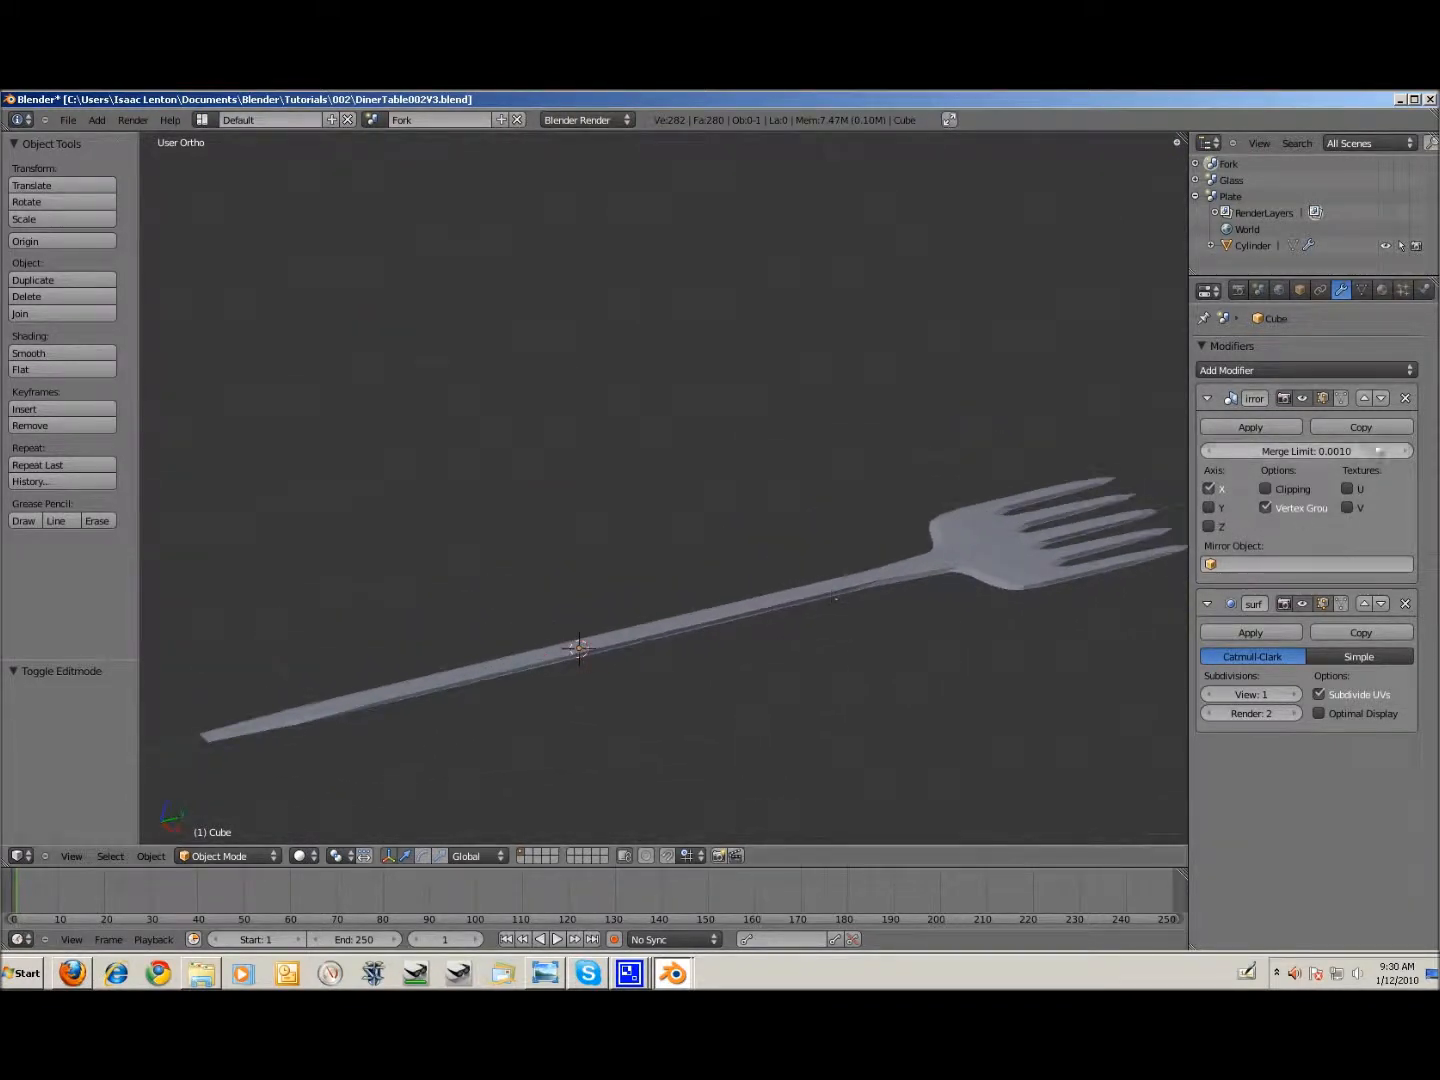
Step: Show the Mirror modifier's editing cage on the mirrored half and select that half's lower outer corner edge
key("Tab")
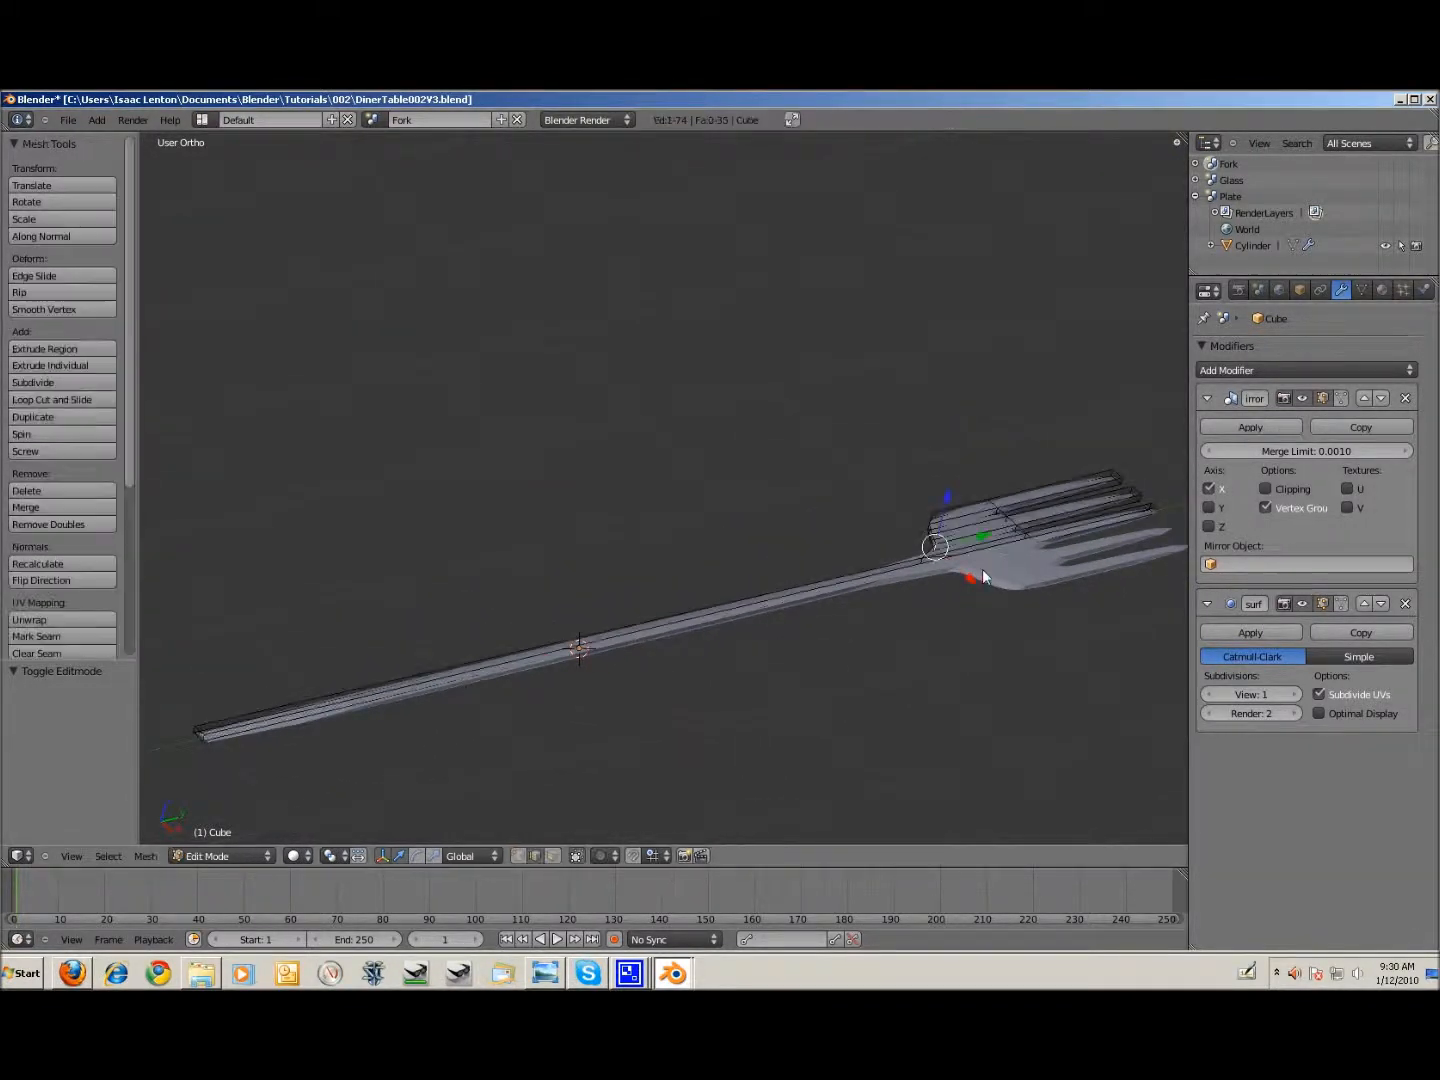
middle_click_drag(1081, 559, 934, 559, "shift")
left_click(1341, 398)
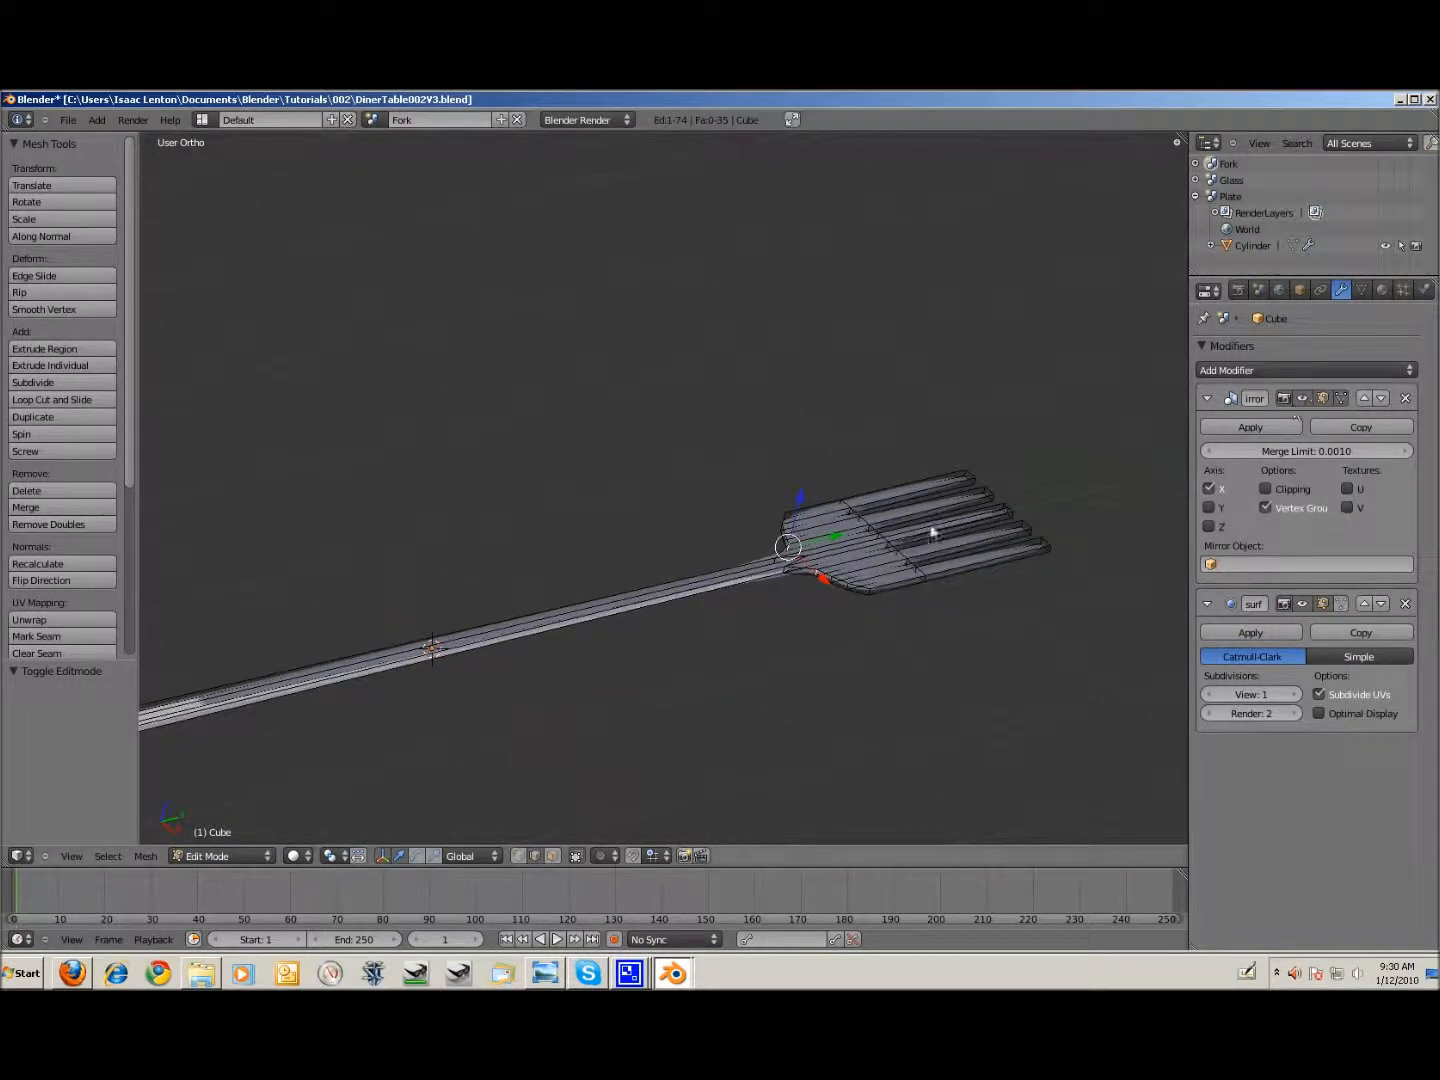
scroll(959, 665, "up", 2)
middle_click_drag(1005, 726, 815, 630, "shift")
scroll(880, 627, "up", 3)
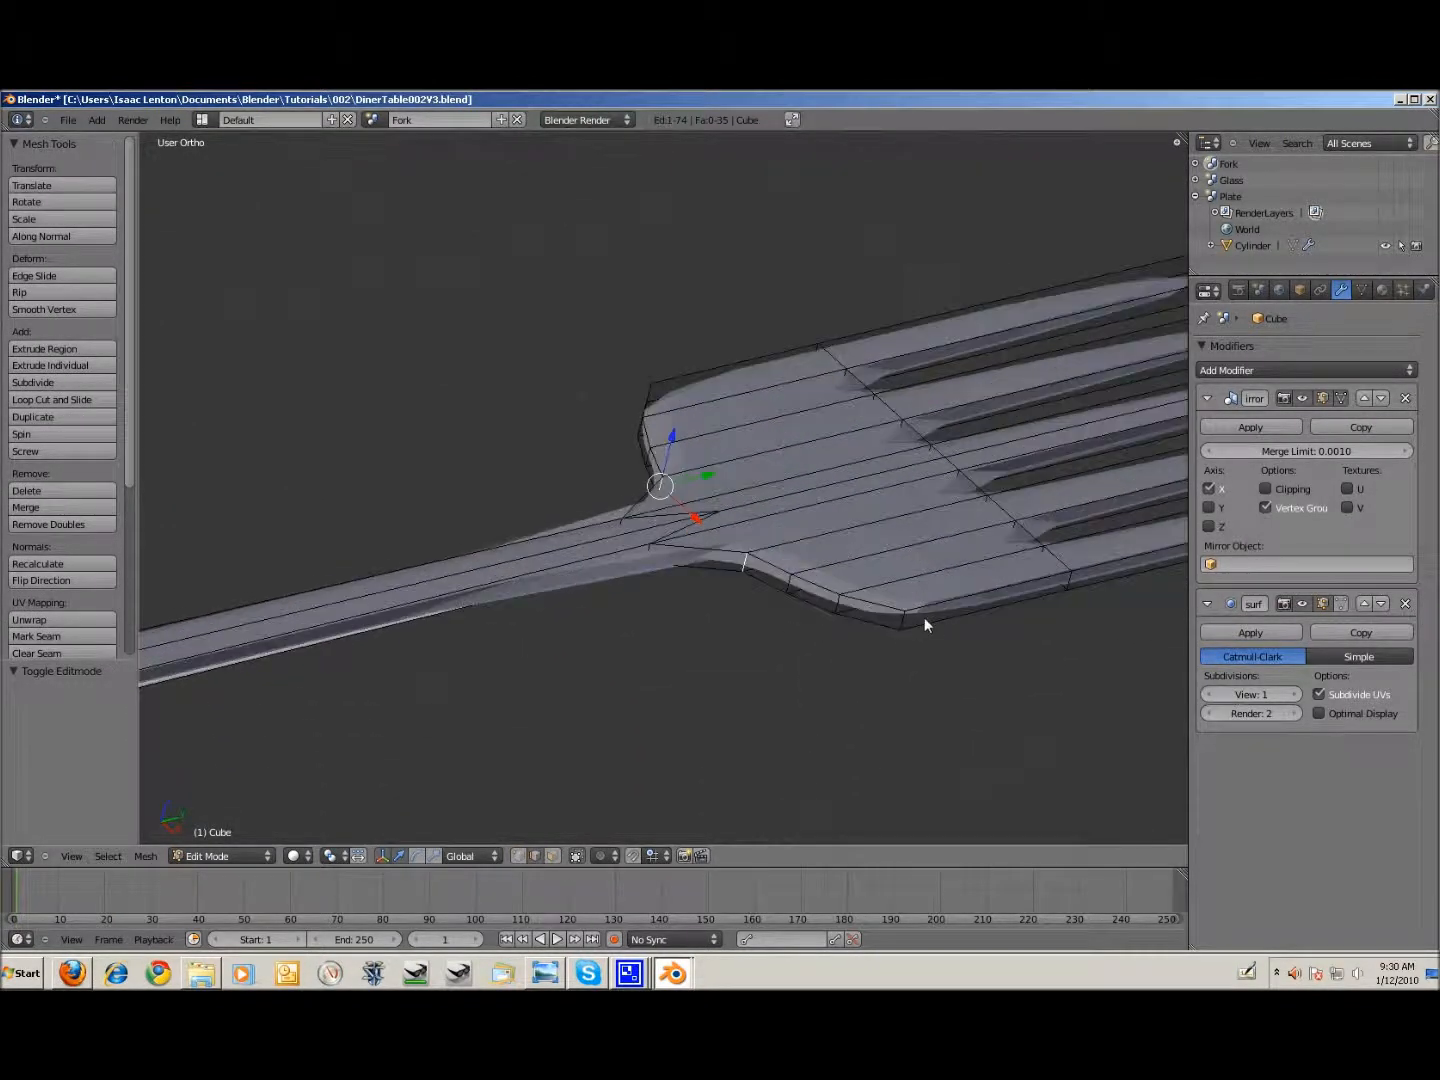
right_click(906, 624, "alt")
key("g")
left_click(968, 566)
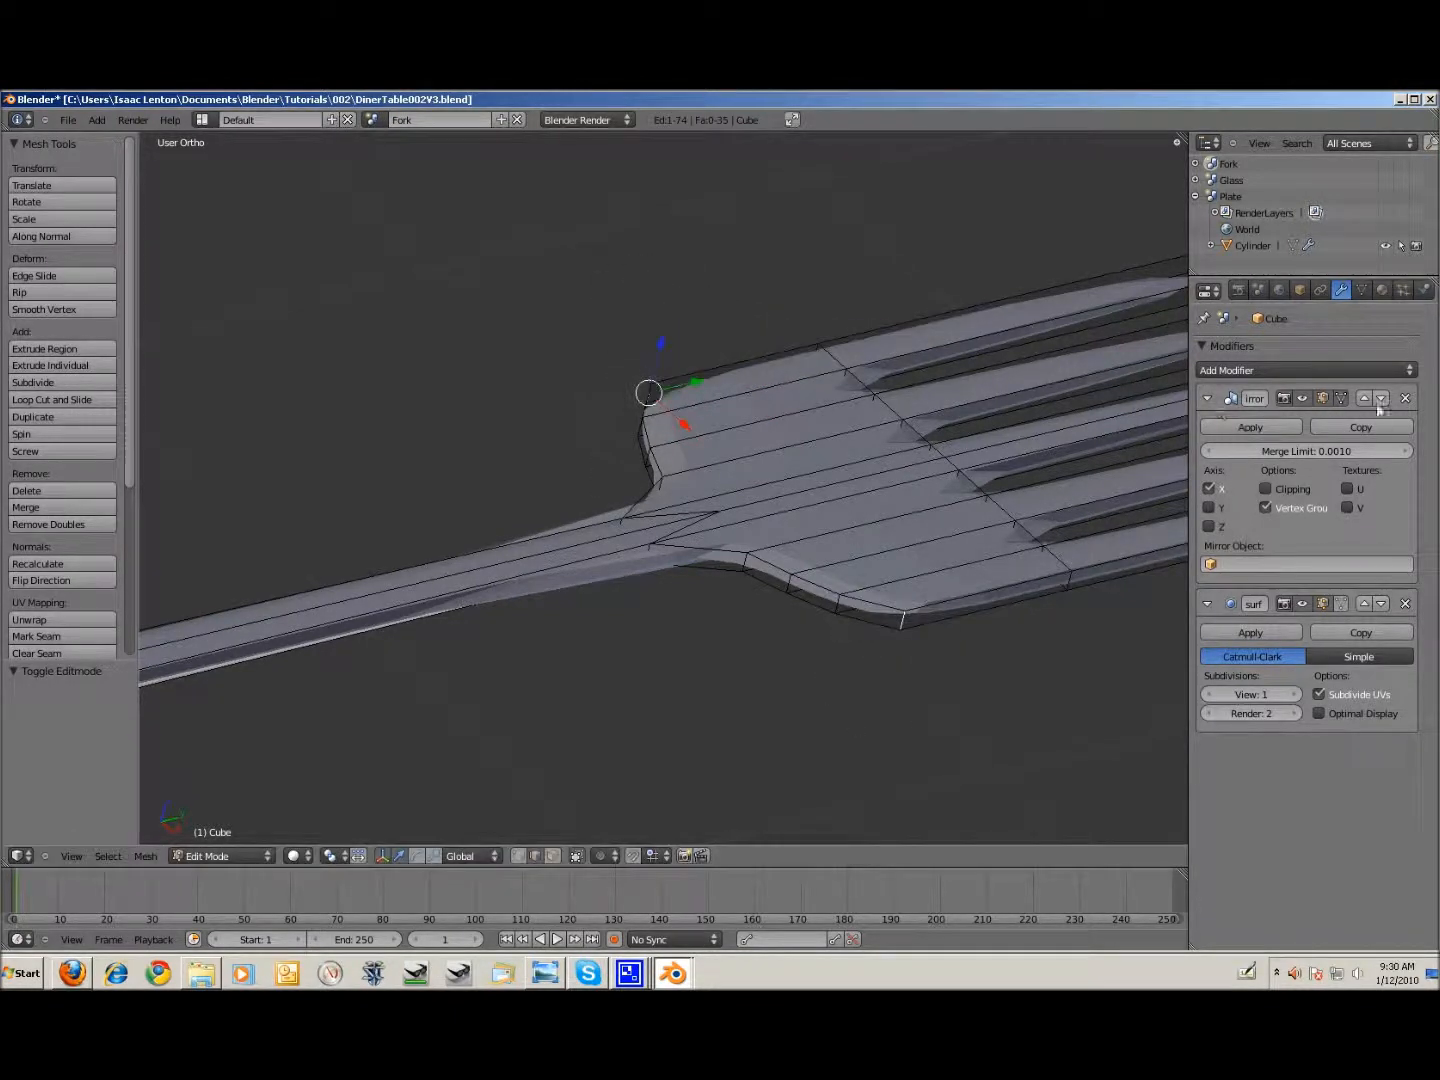
Step: Turn off the Mirror modifier's editing cage and return to Object Mode to view the whole fork
left_click(1346, 399)
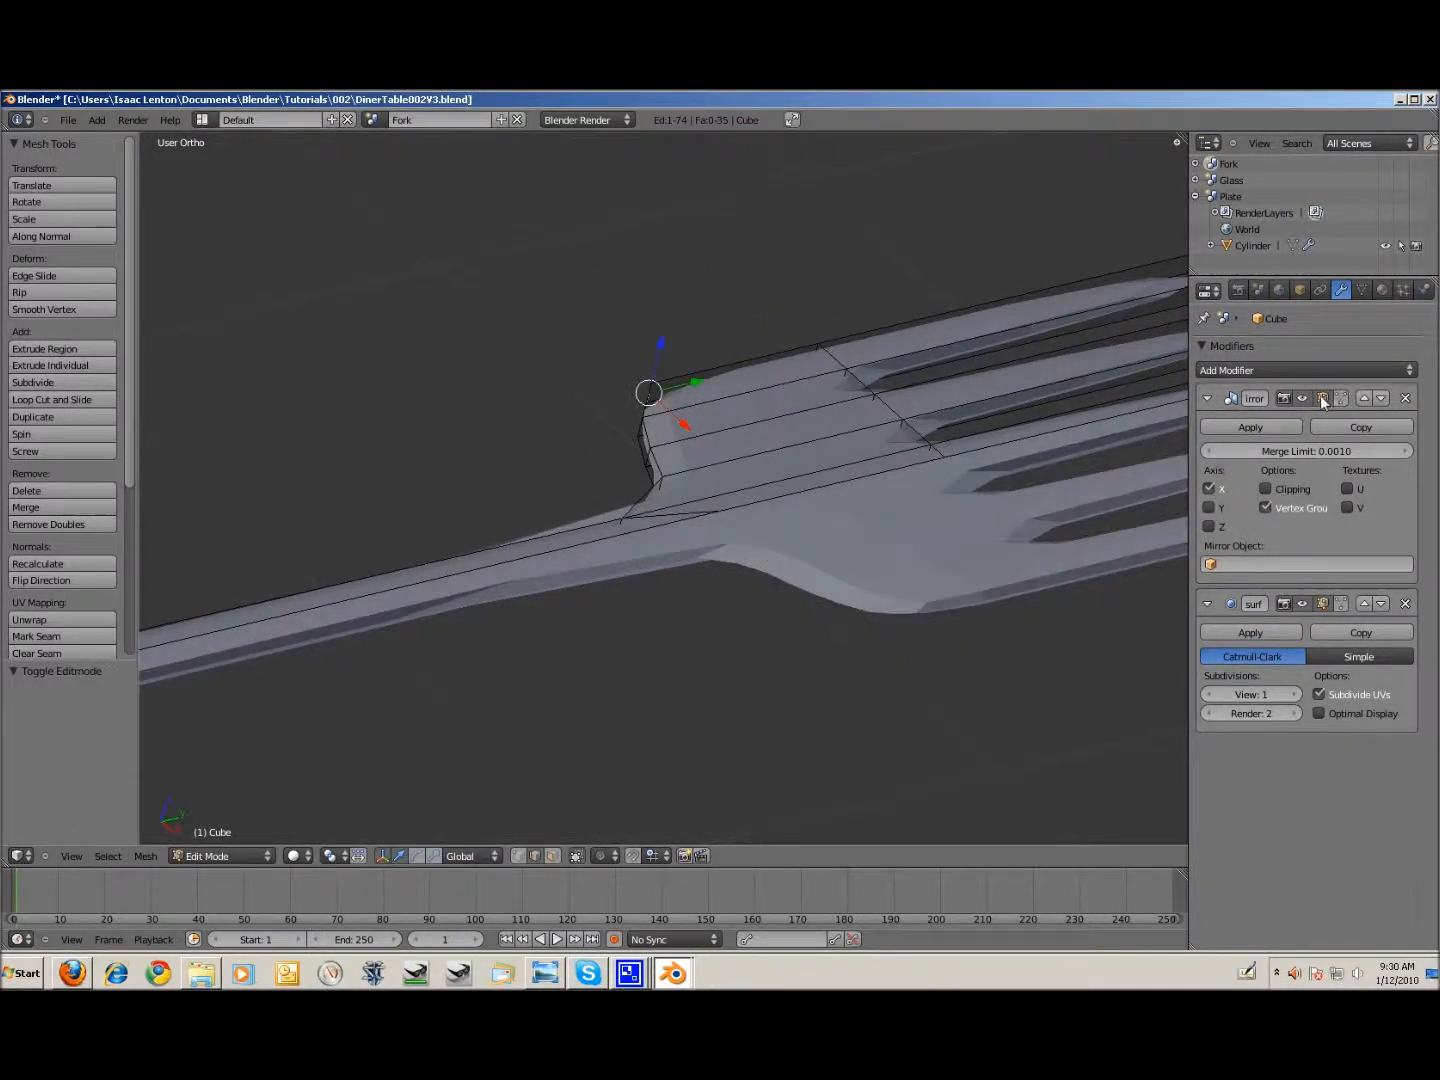
left_click(1323, 398)
left_click(1336, 397)
key("Tab")
scroll(940, 578, "down", 8)
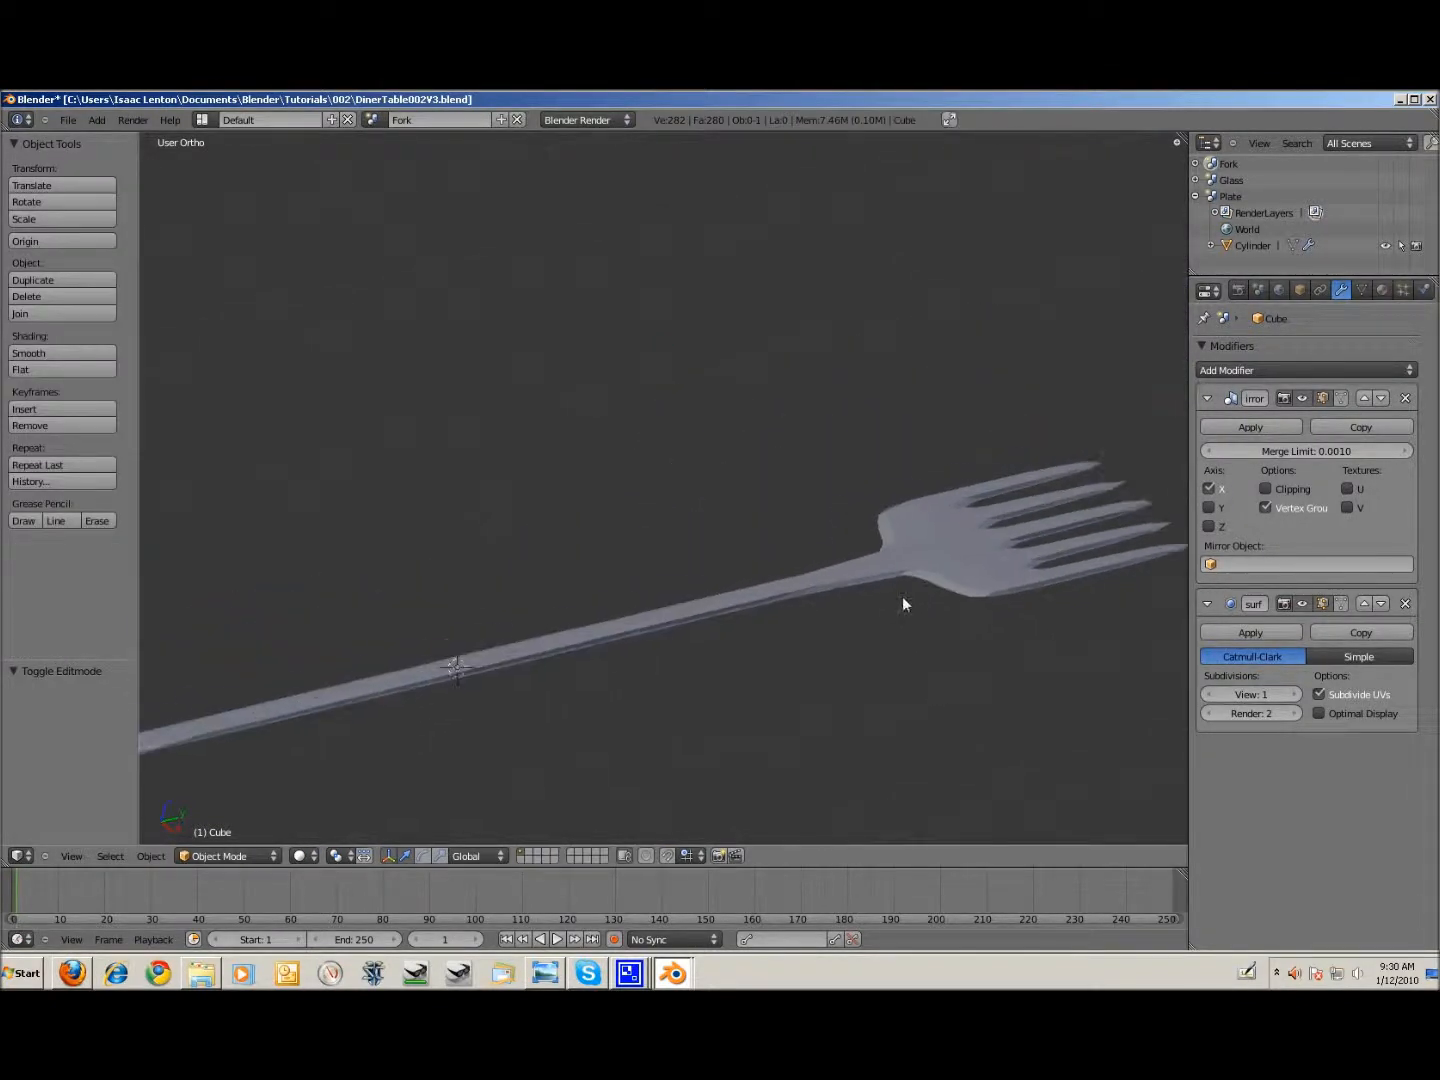
scroll(815, 641, "up", 3)
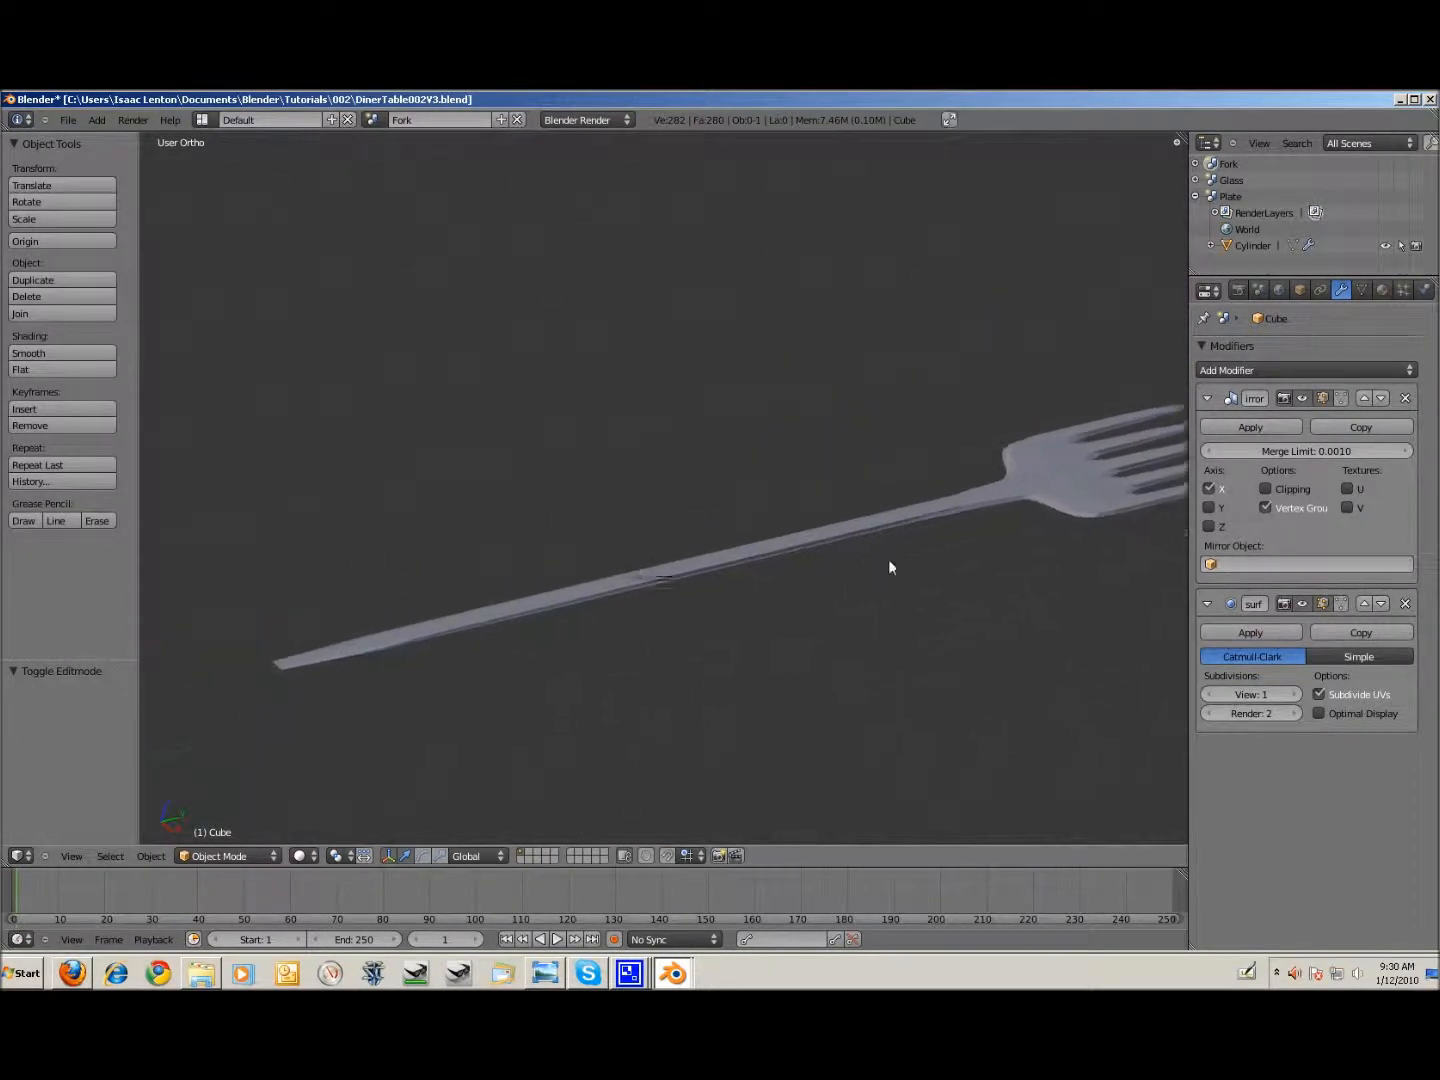
Step: Add a NURBS curve to the Fork scene in the right side view and rotate it 90° about the Y axis
key("KP_3")
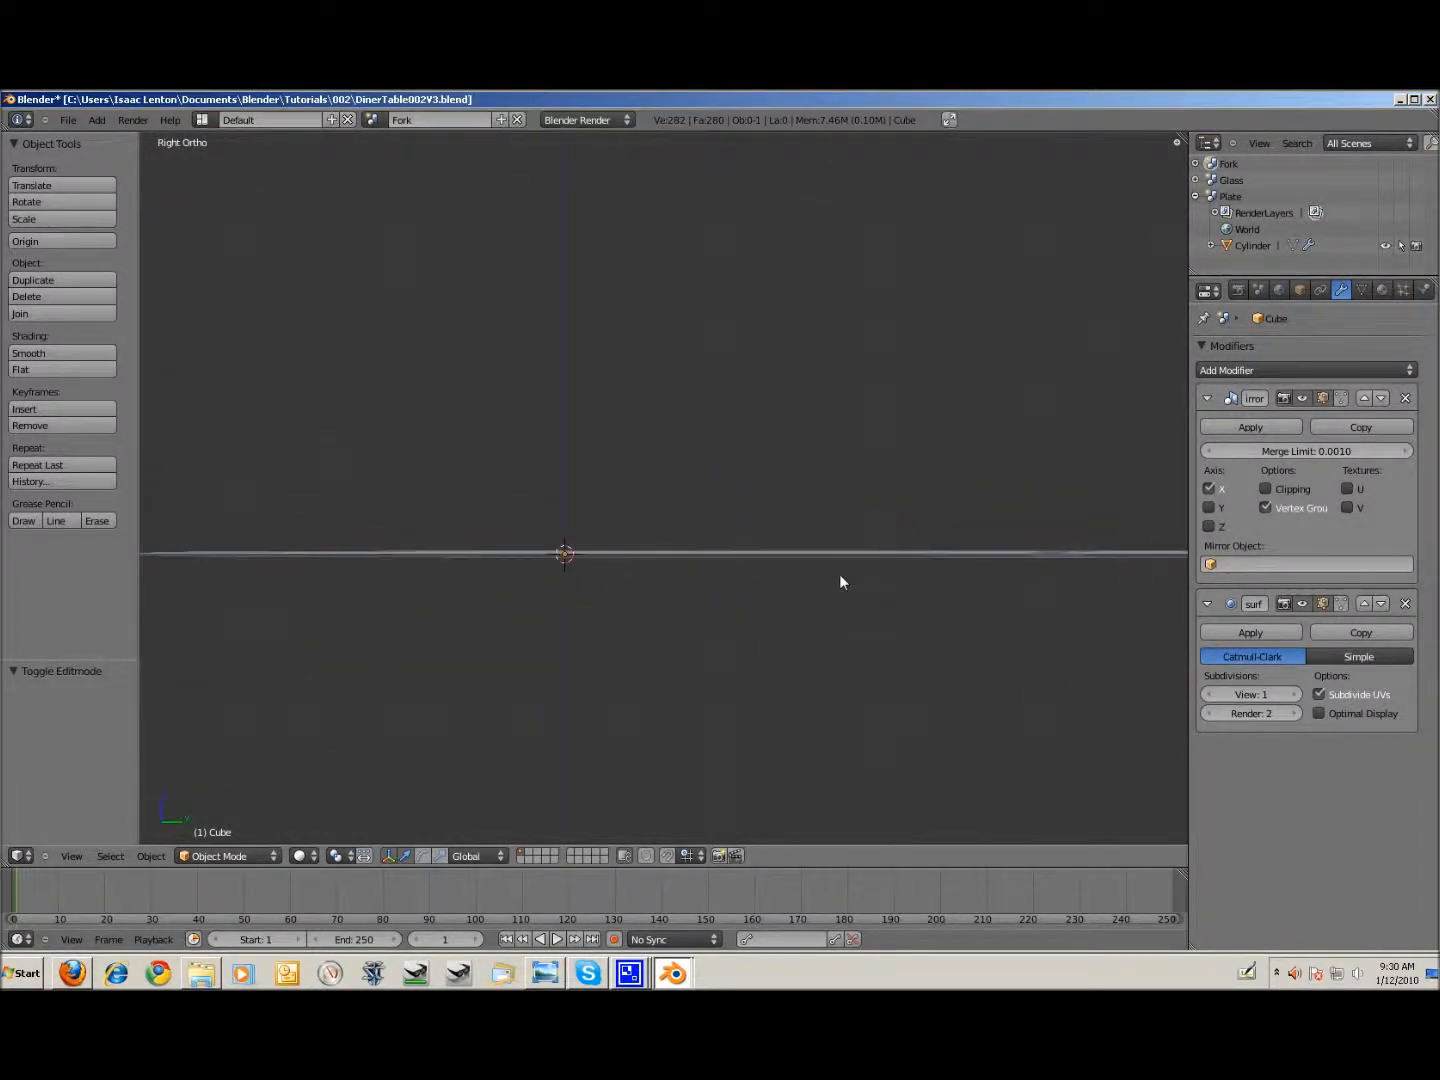
scroll(460, 566, "down", 5)
scroll(401, 530, "up", 2)
scroll(758, 518, "up", 1)
middle_click_drag(734, 505, 717, 540, "shift")
scroll(716, 540, "up", 1)
key("space")
type("curve")
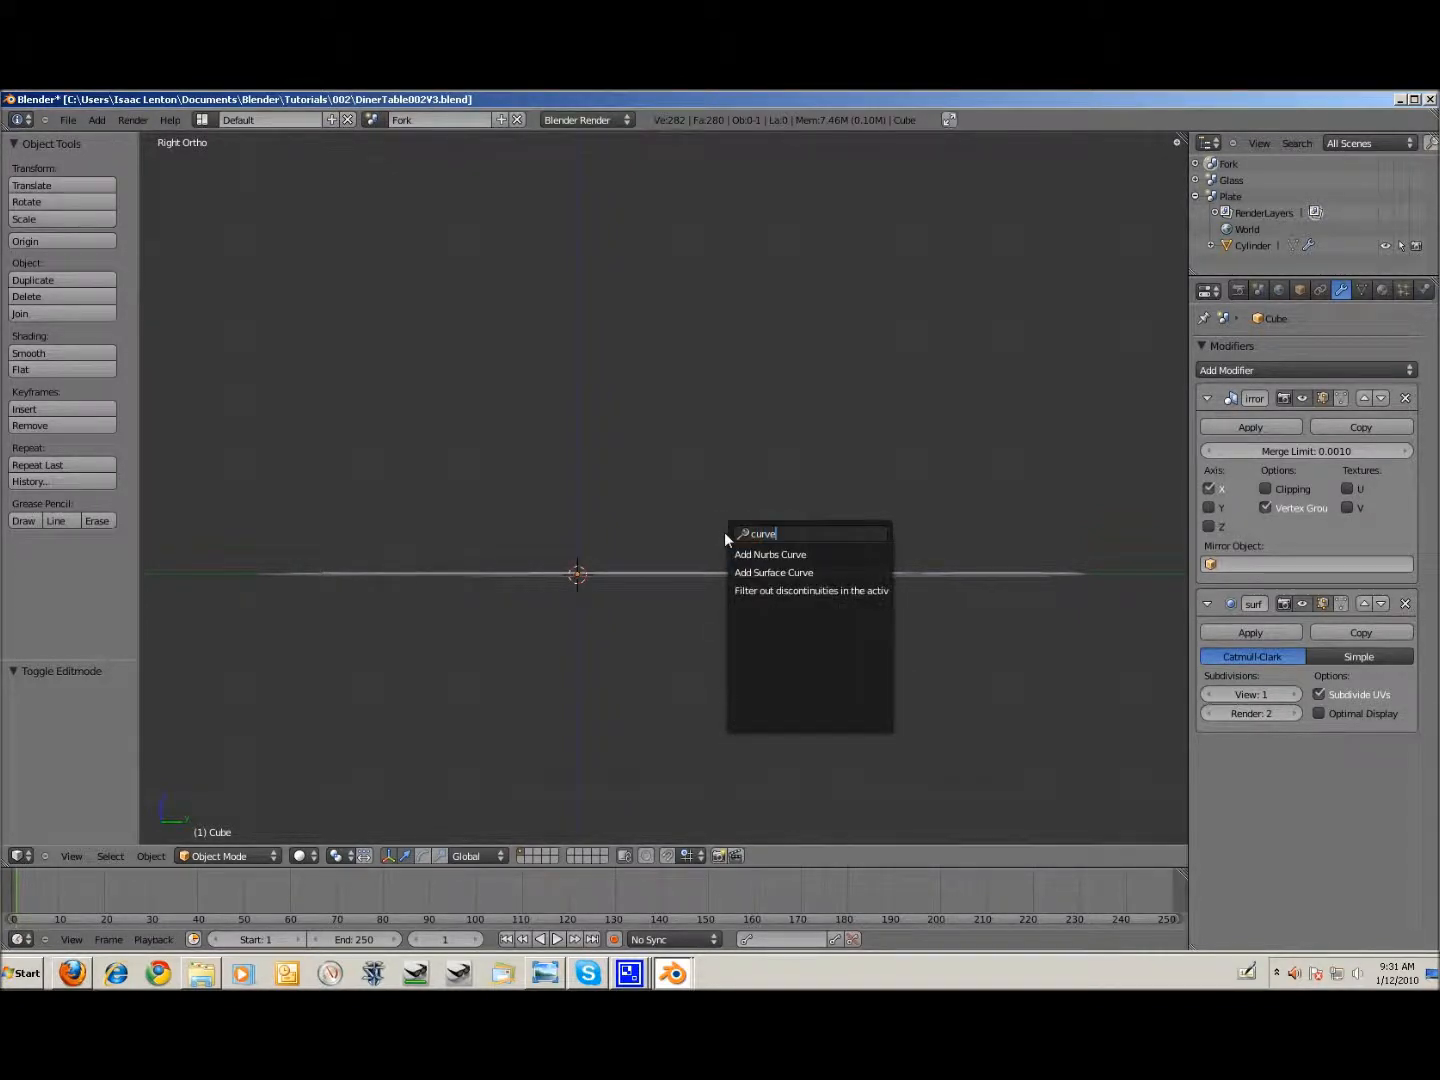
key("Return")
key("r")
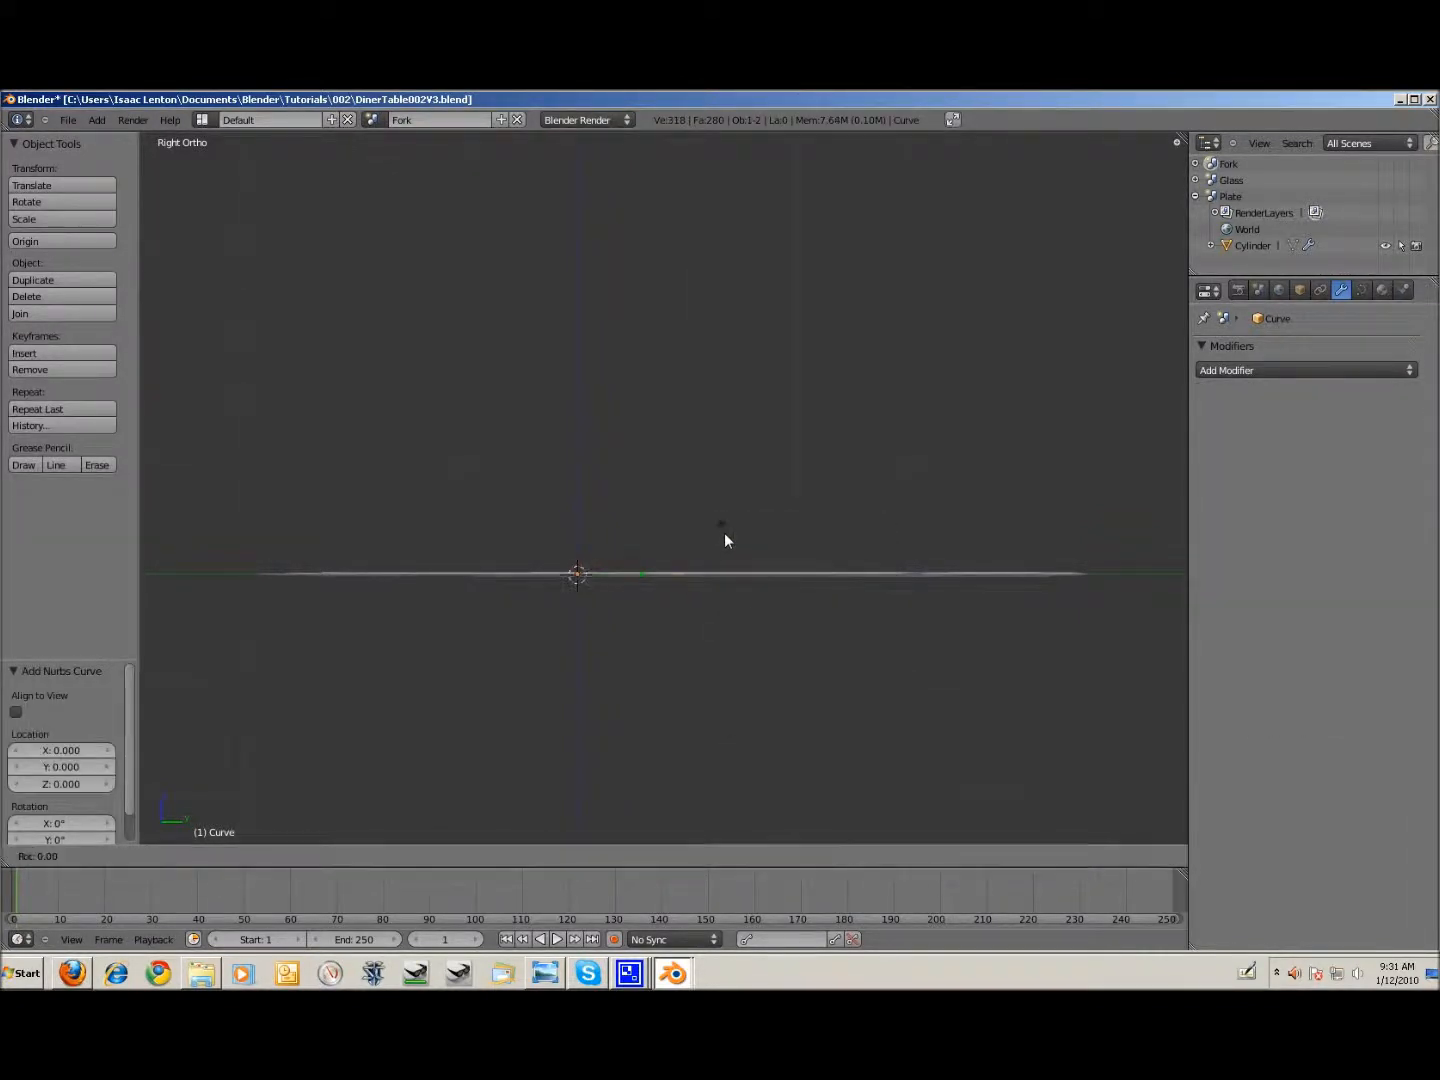
type("90")
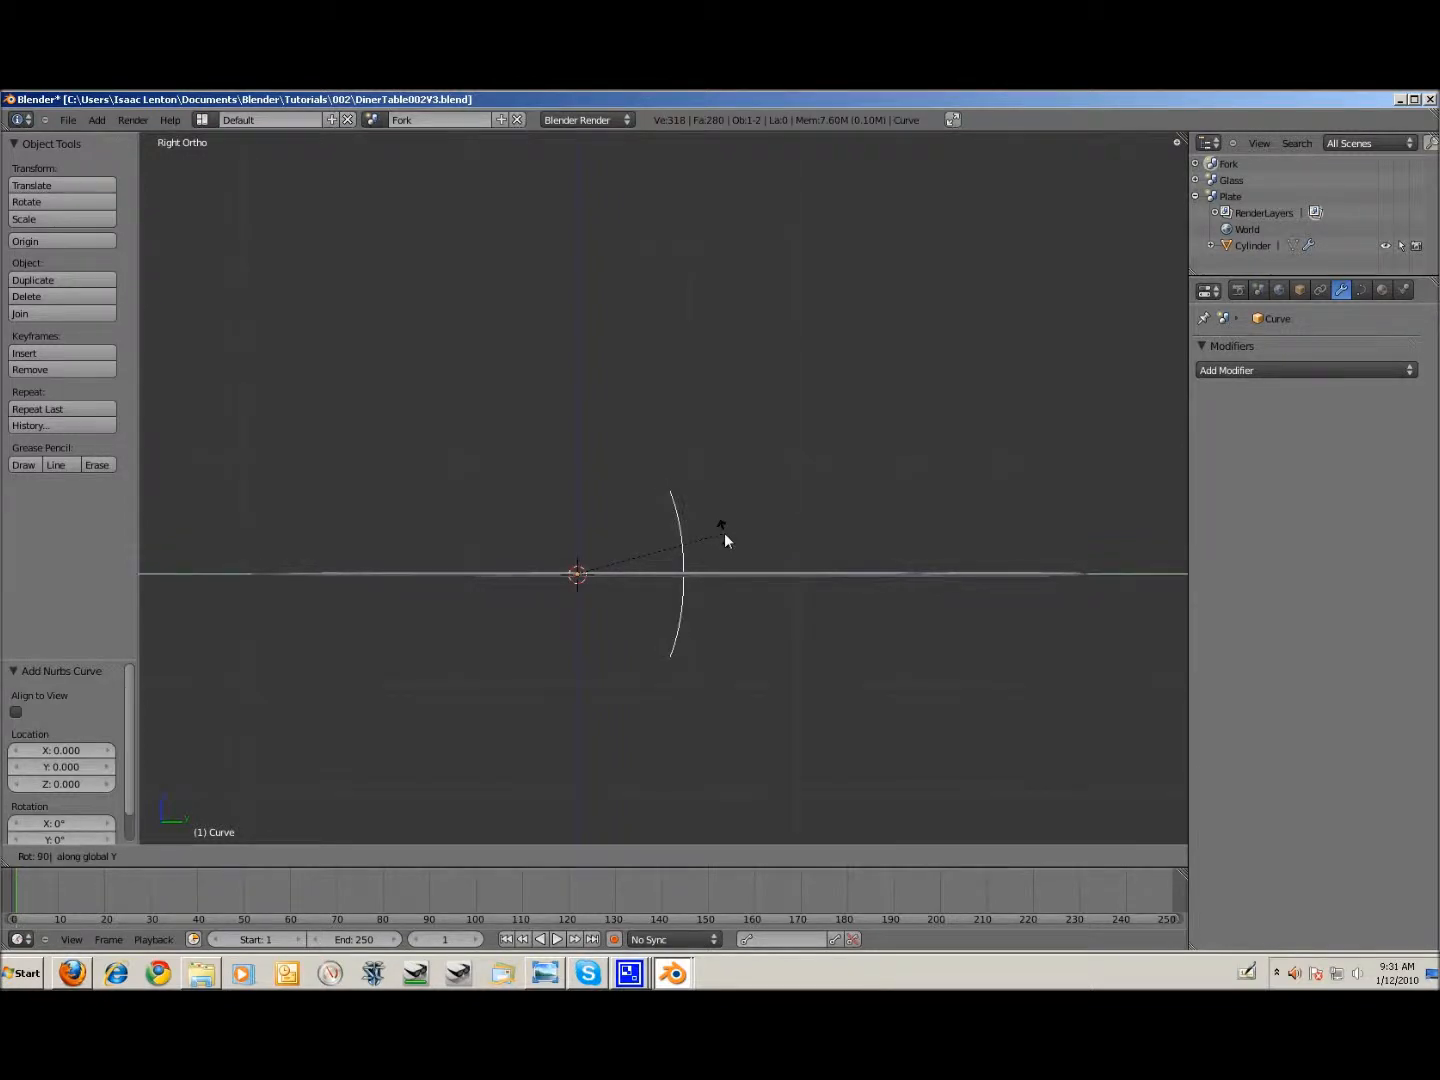
key("Return")
Step: Move the curve's upper end point below and beyond the handle's end, and its neighbouring control point onto the handle's tip
key("Tab")
right_click(581, 410)
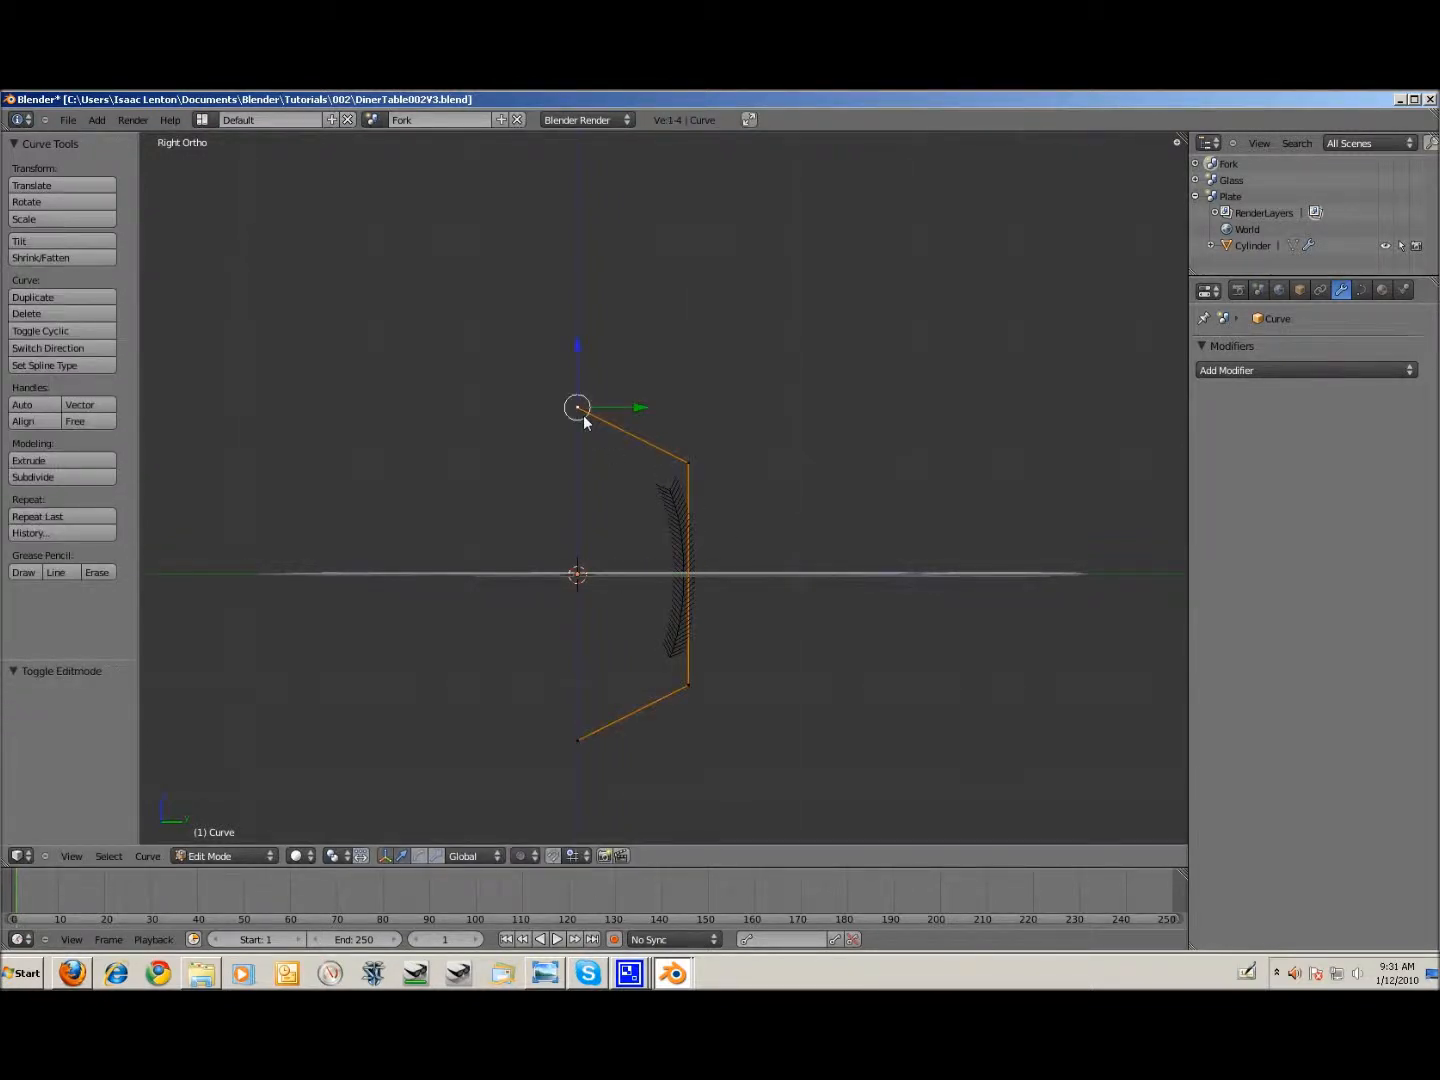
key("g")
left_click(1184, 698)
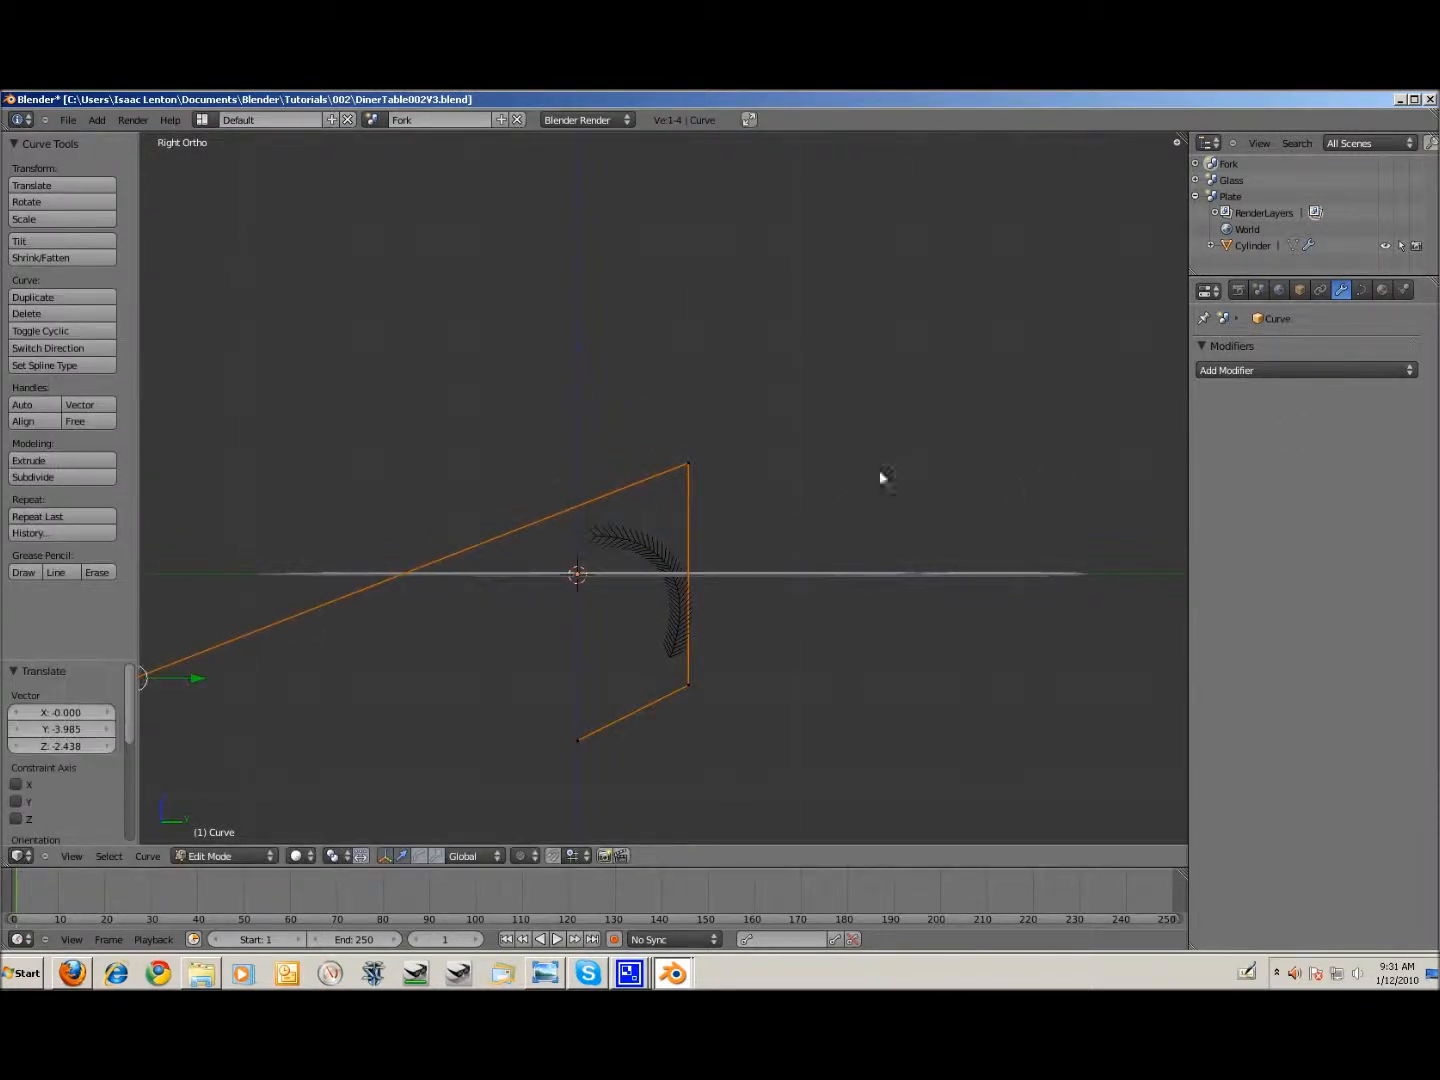
key("g")
left_click(257, 572)
Step: Place the curve's third control point above the handle and its last point just below the fork's line towards the neck
right_click(692, 684)
key("g")
left_click(493, 477)
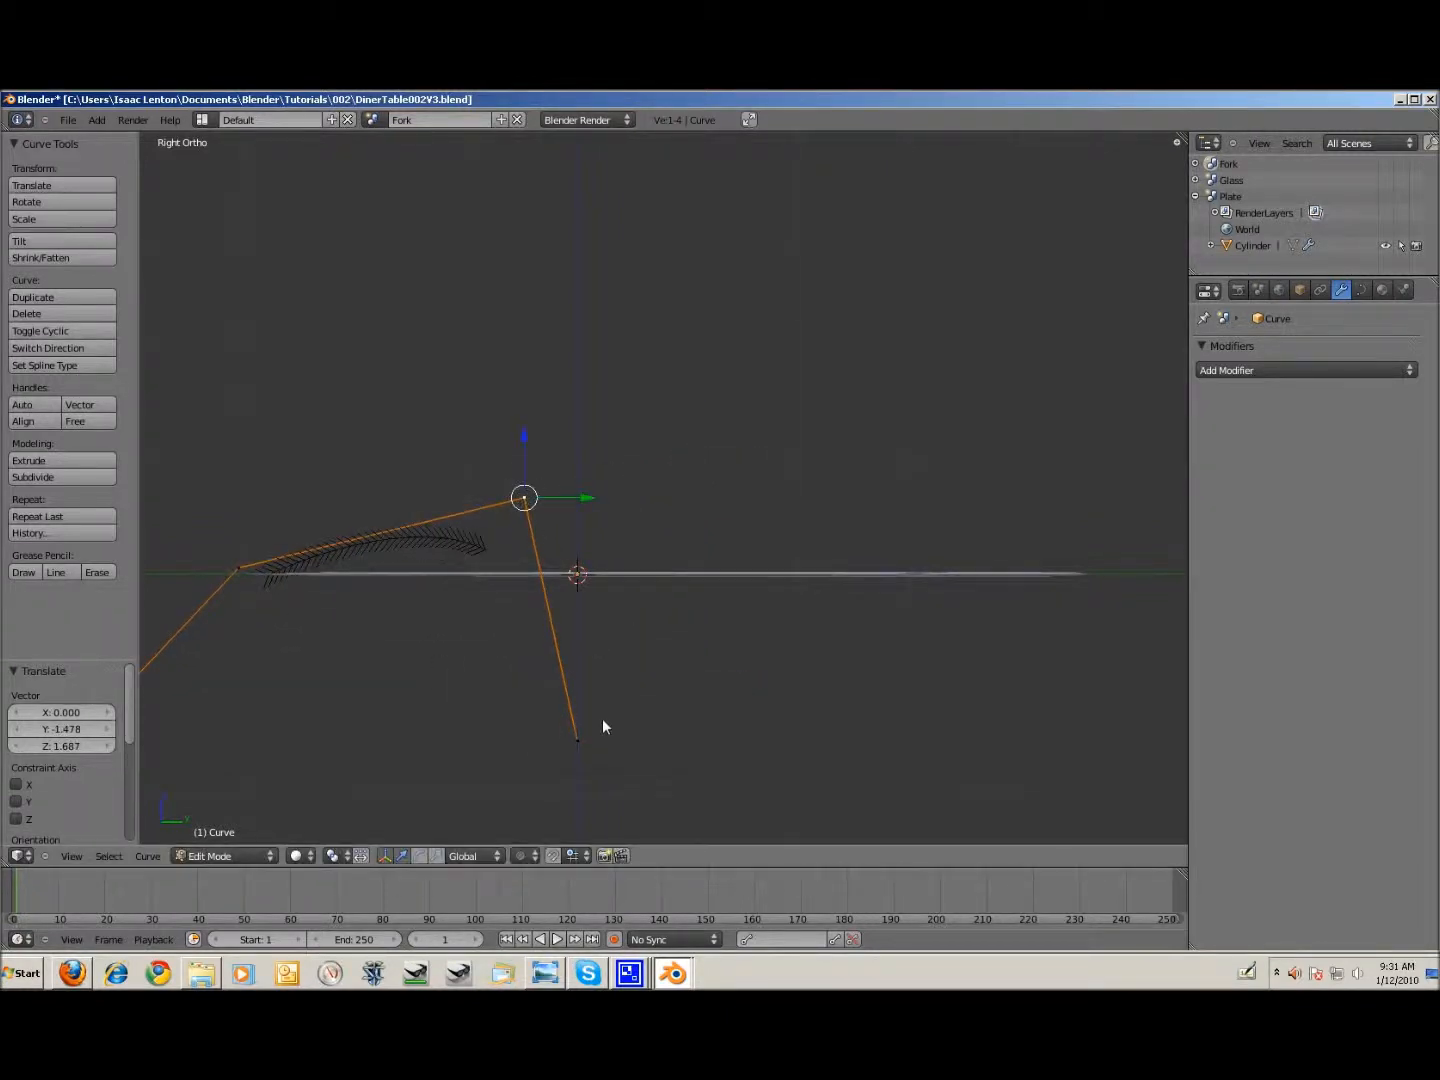
key("g")
left_click(702, 580)
Step: Extrude the curve's end up over the fork's head and then down past the tines
key("e")
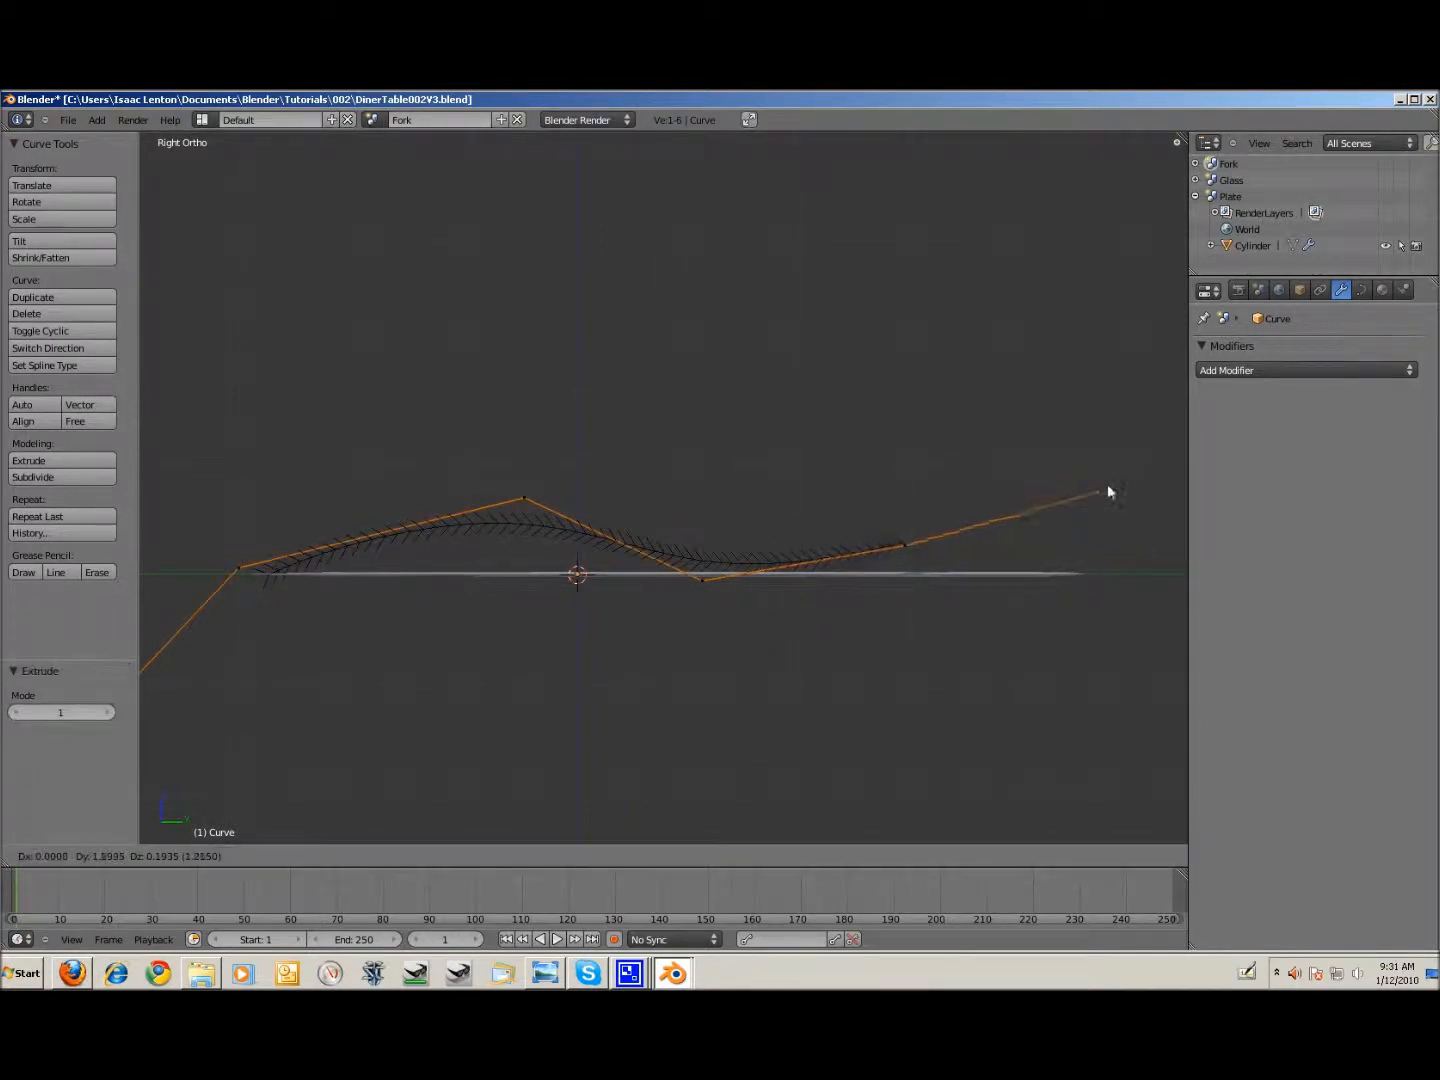
left_click(1120, 490)
key("e")
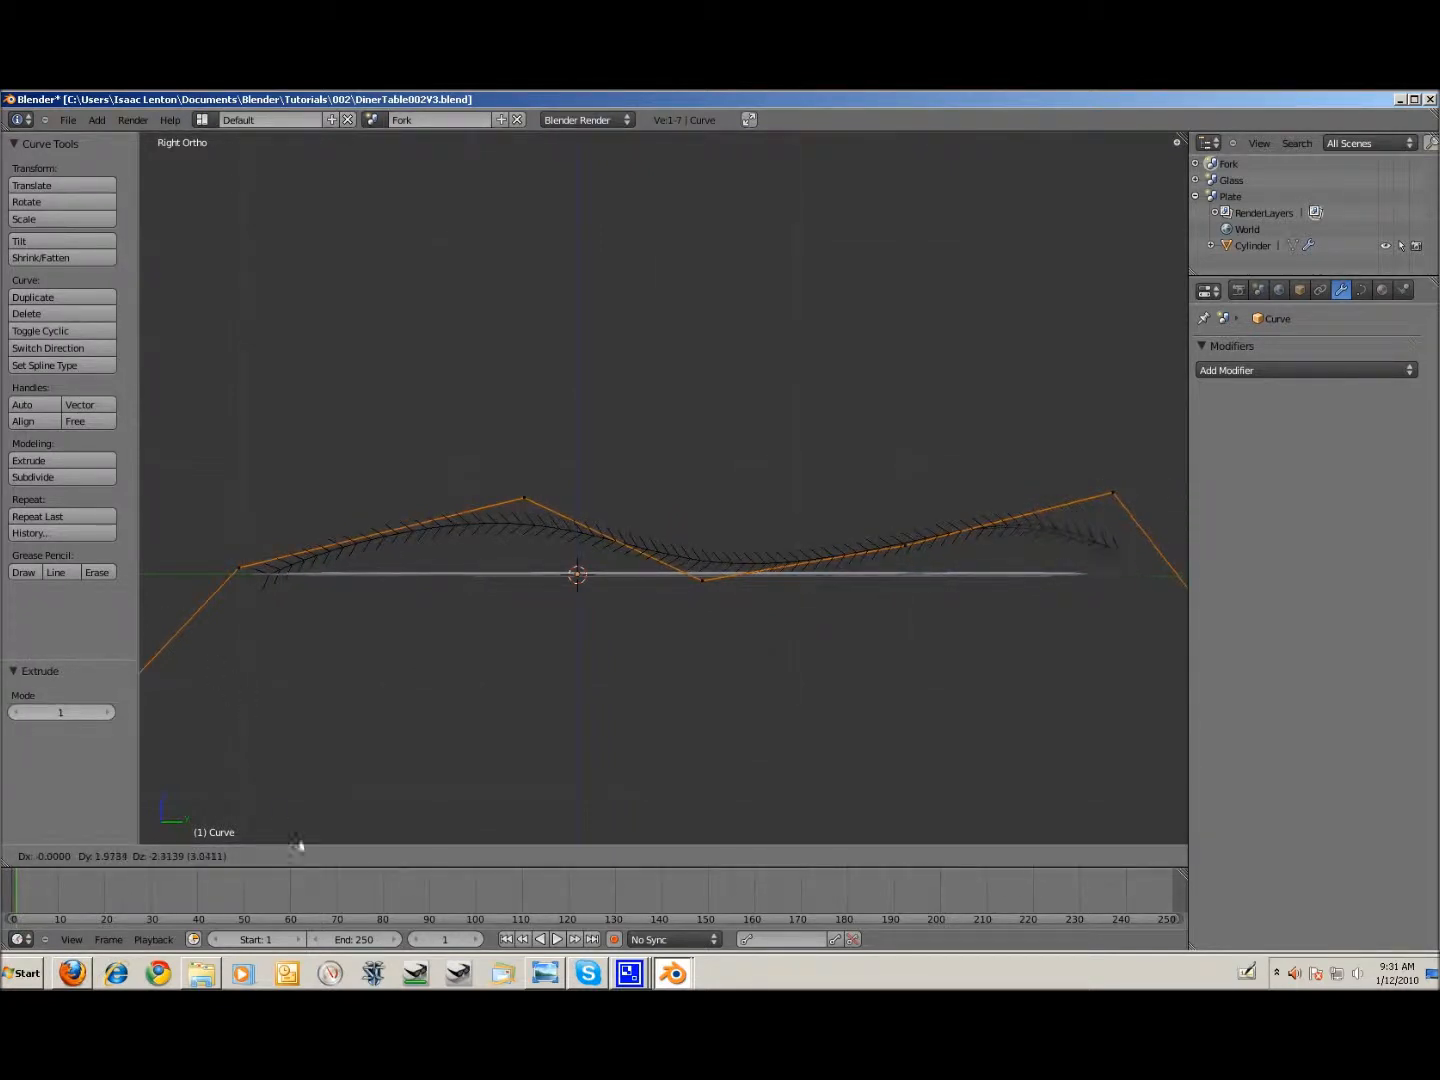
left_click(324, 232)
Step: Refine the curve's control points, lowering the handle's peak slightly, shifting the handle-tip point and dropping the dip before the head
middle_click_drag(526, 481, 614, 490, "shift")
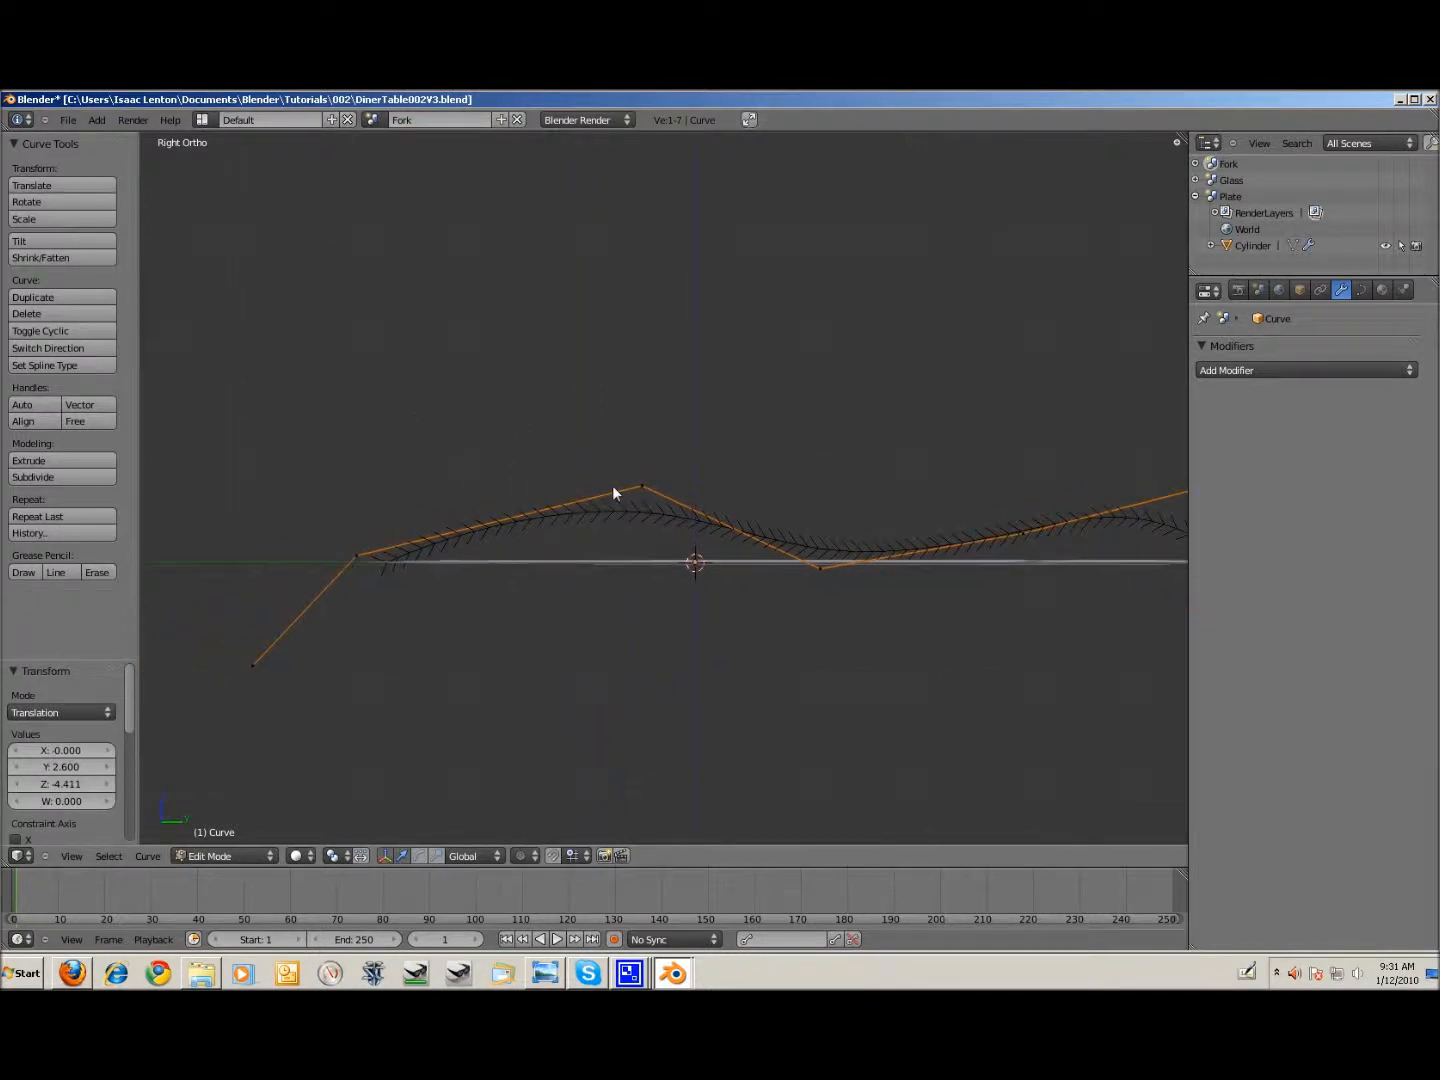
key("g")
left_click(599, 510)
right_click(360, 565)
key("g")
left_click(377, 544)
middle_click_drag(741, 551, 654, 568, "shift")
right_click(628, 570)
key("g")
left_click(630, 576)
middle_click_drag(775, 581, 656, 578, "shift")
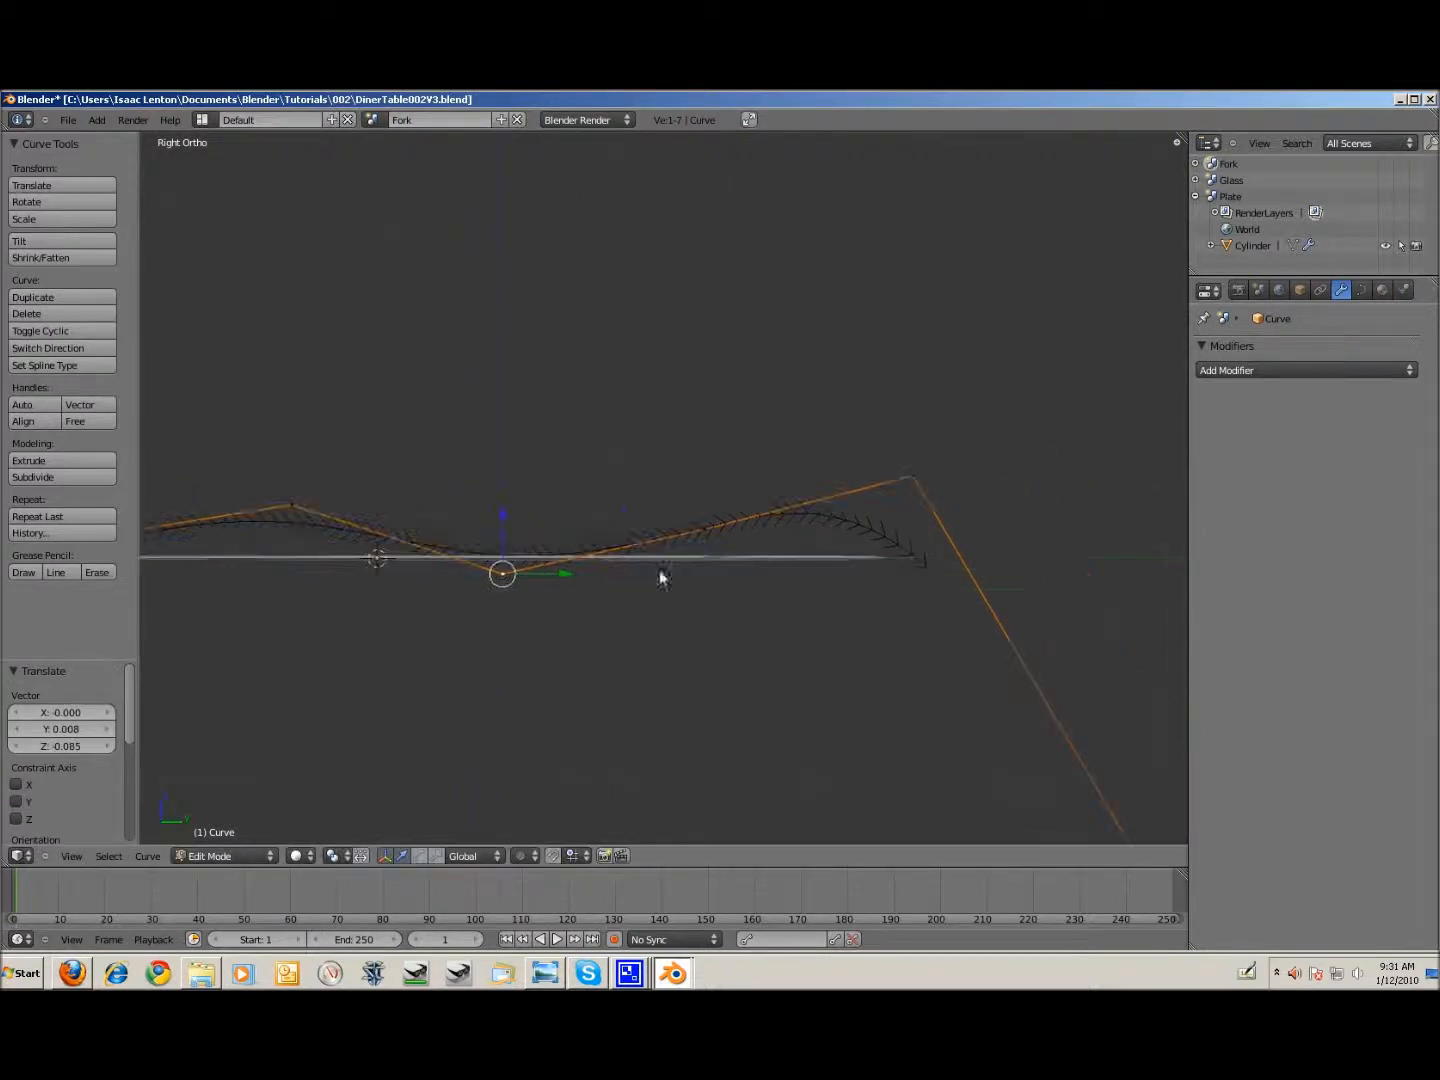
key("g")
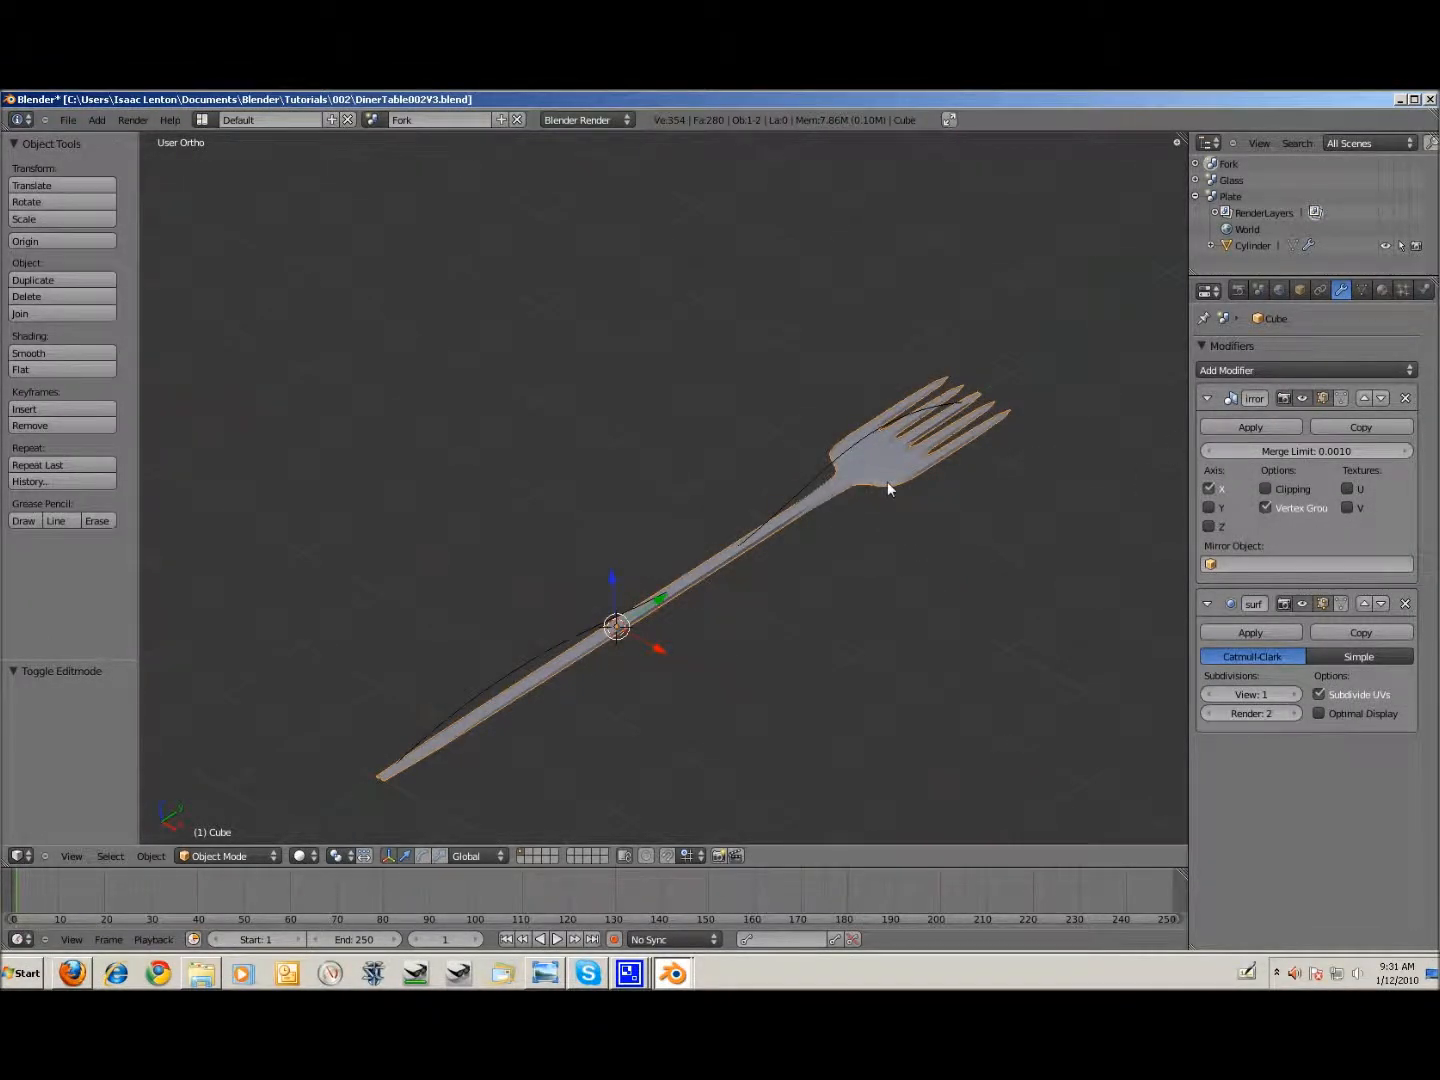
Step: Add a Curve modifier to the fork with the new Curve as its deforming object
right_click(810, 488)
right_click(890, 476)
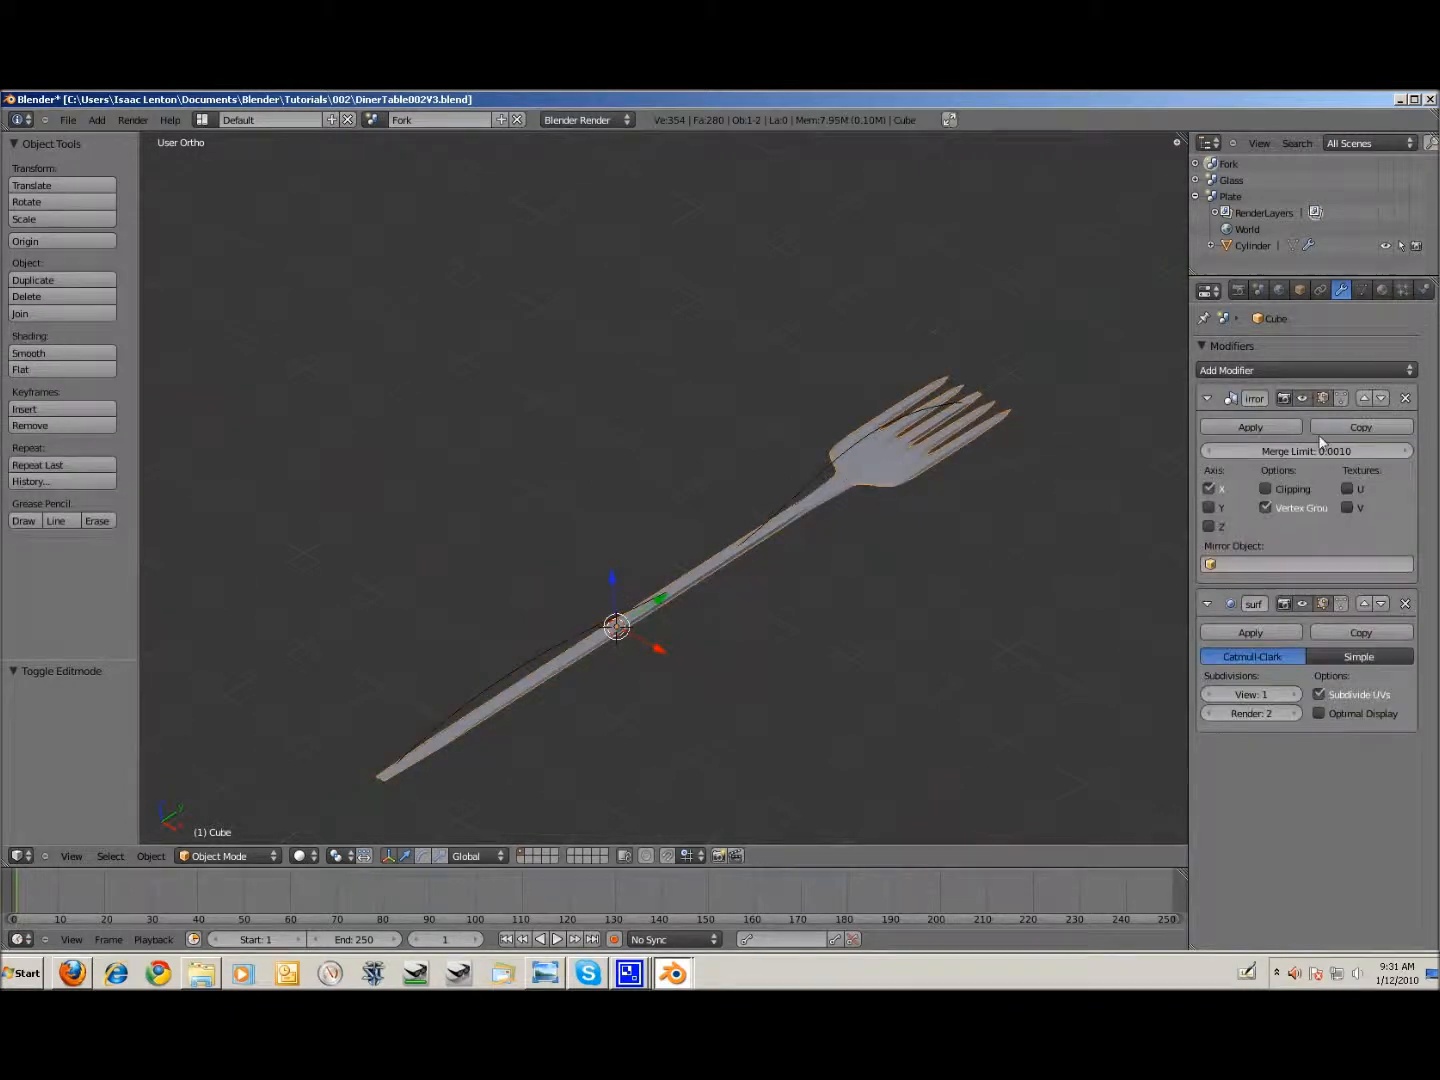
left_click(1330, 369)
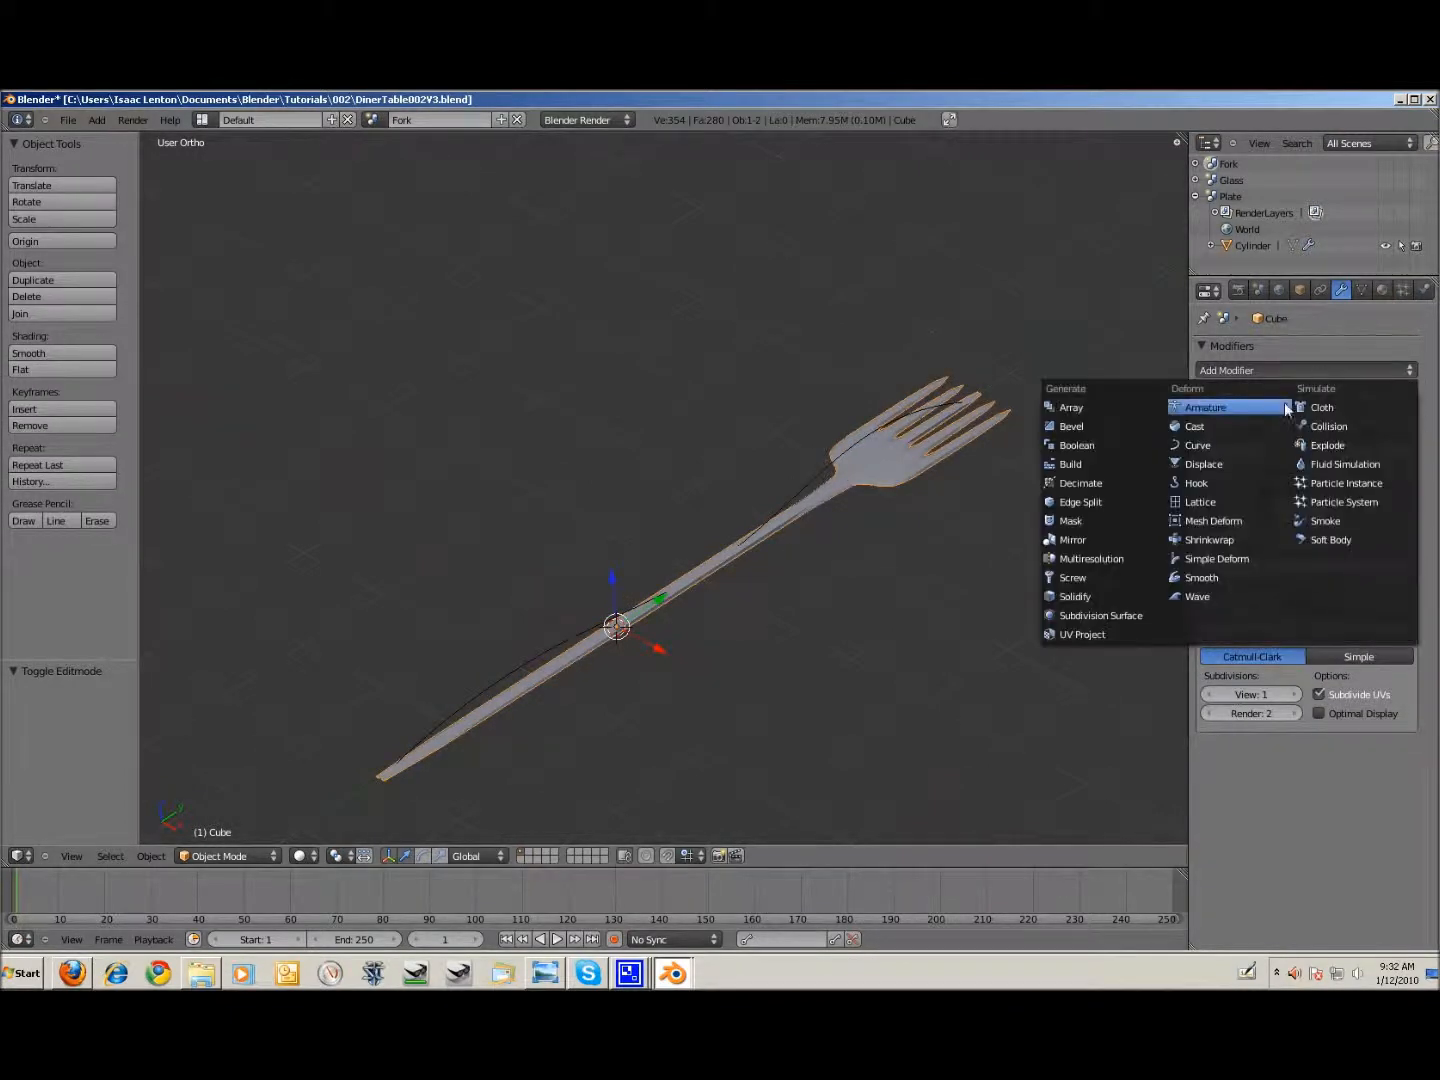
left_click(1215, 447)
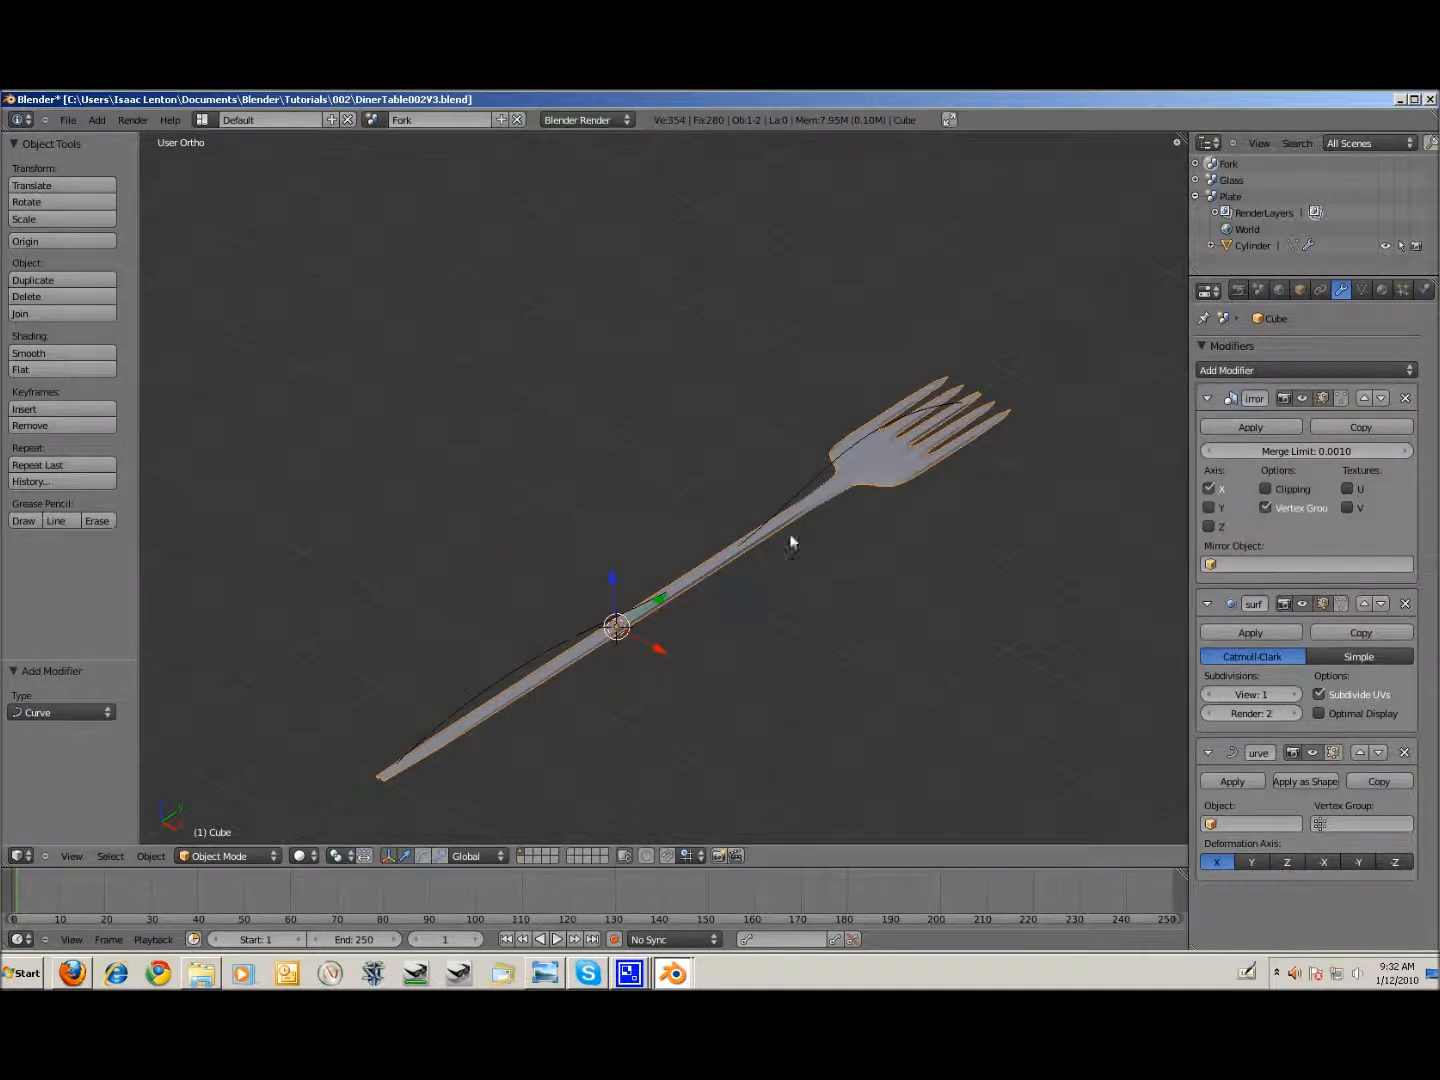
left_click(1228, 825)
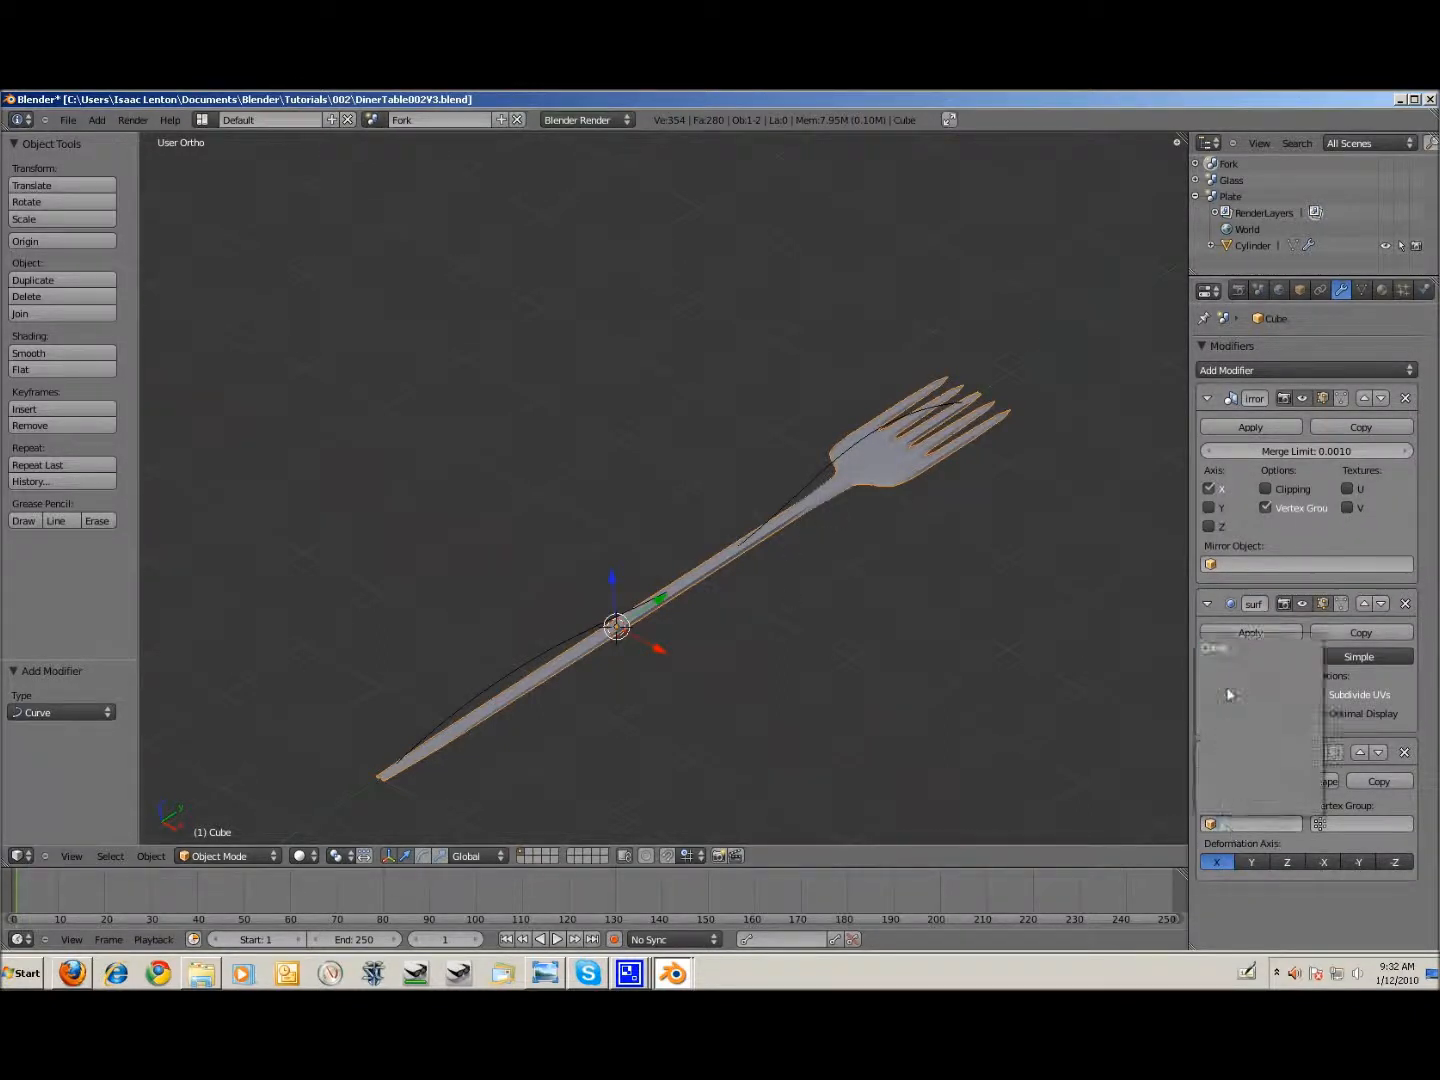
left_click(1231, 649)
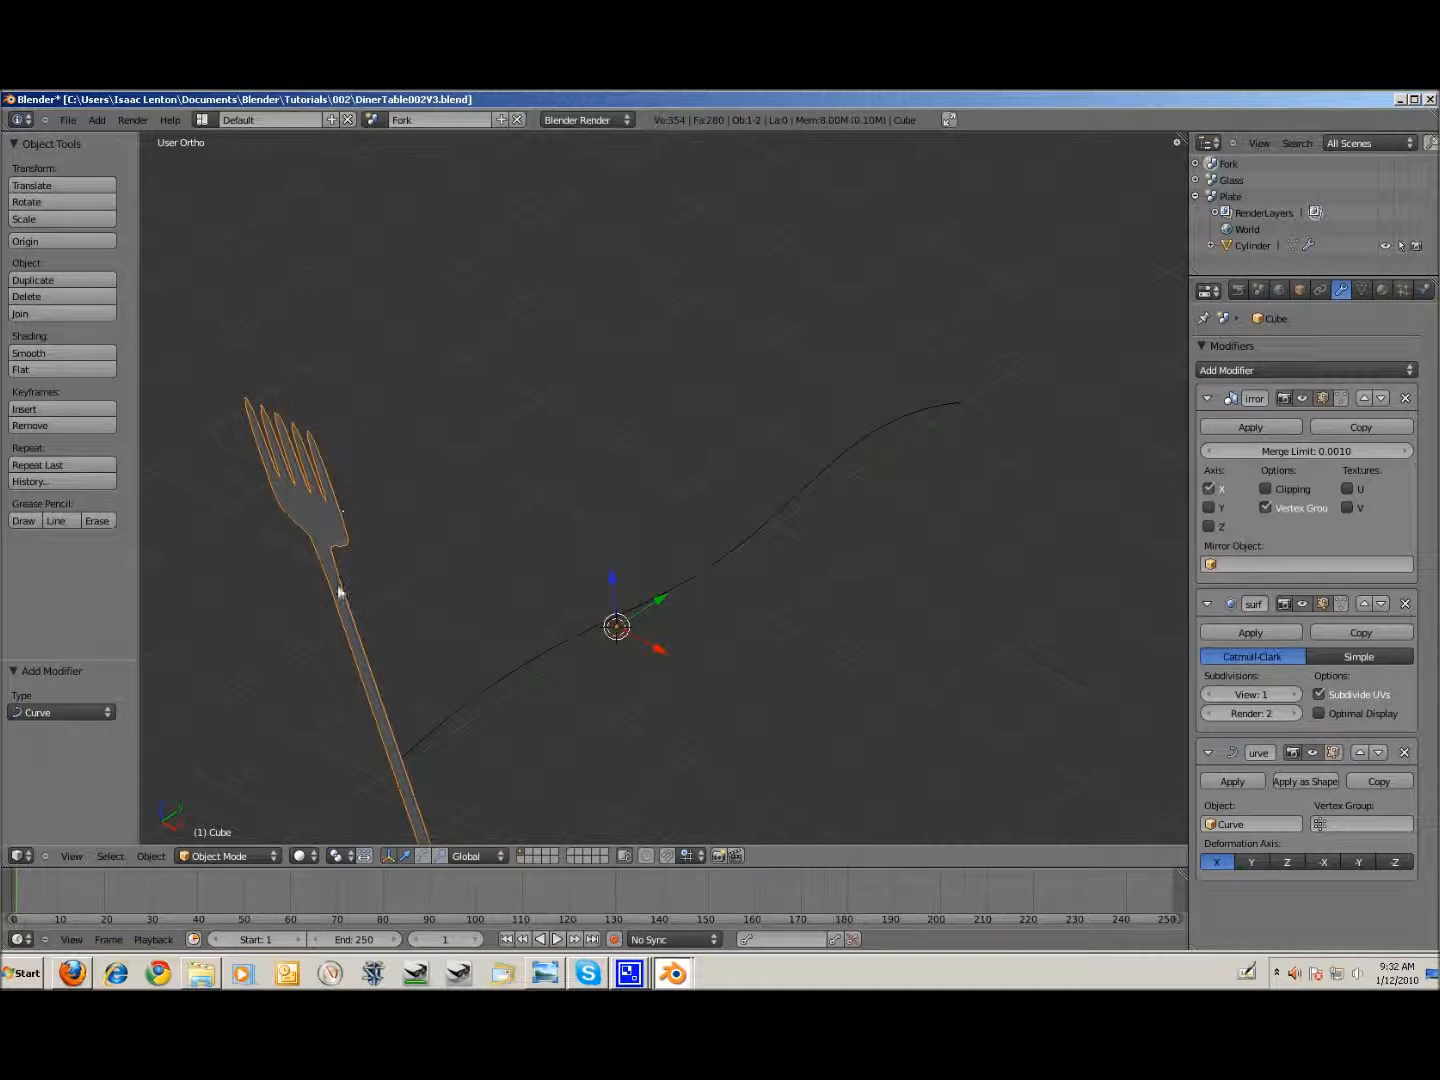
Step: Set the Curve modifier's deformation axis to Y
scroll(698, 744, "down", 2)
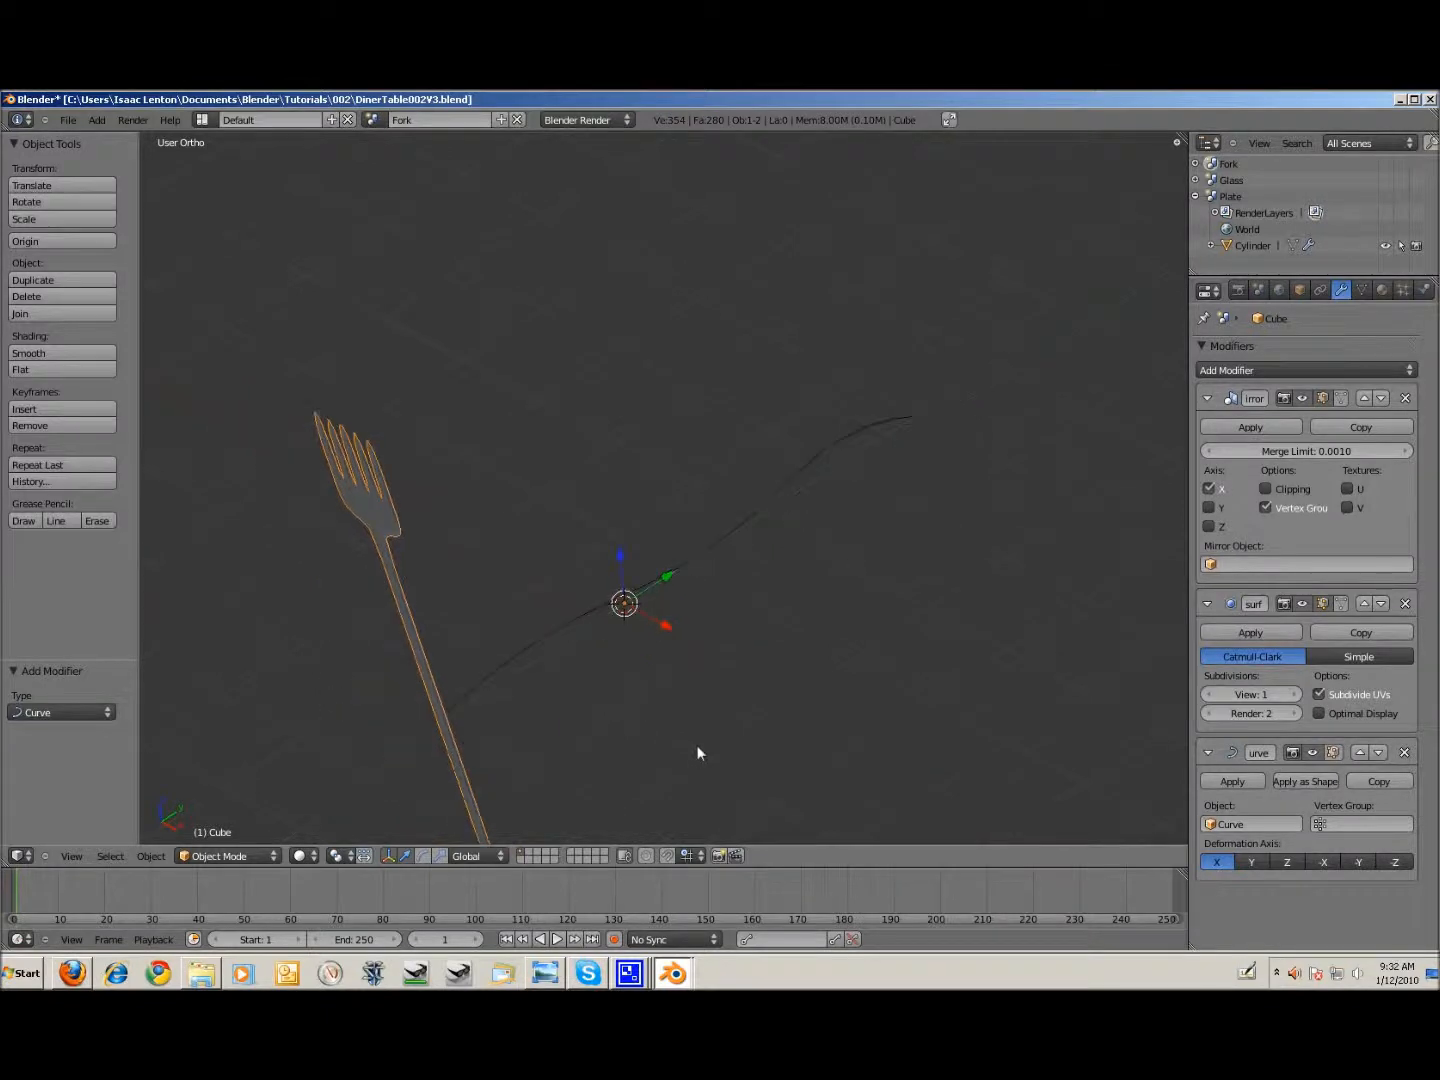
left_click(1254, 860)
scroll(646, 642, "up", 2)
middle_click_drag(646, 642, 708, 612)
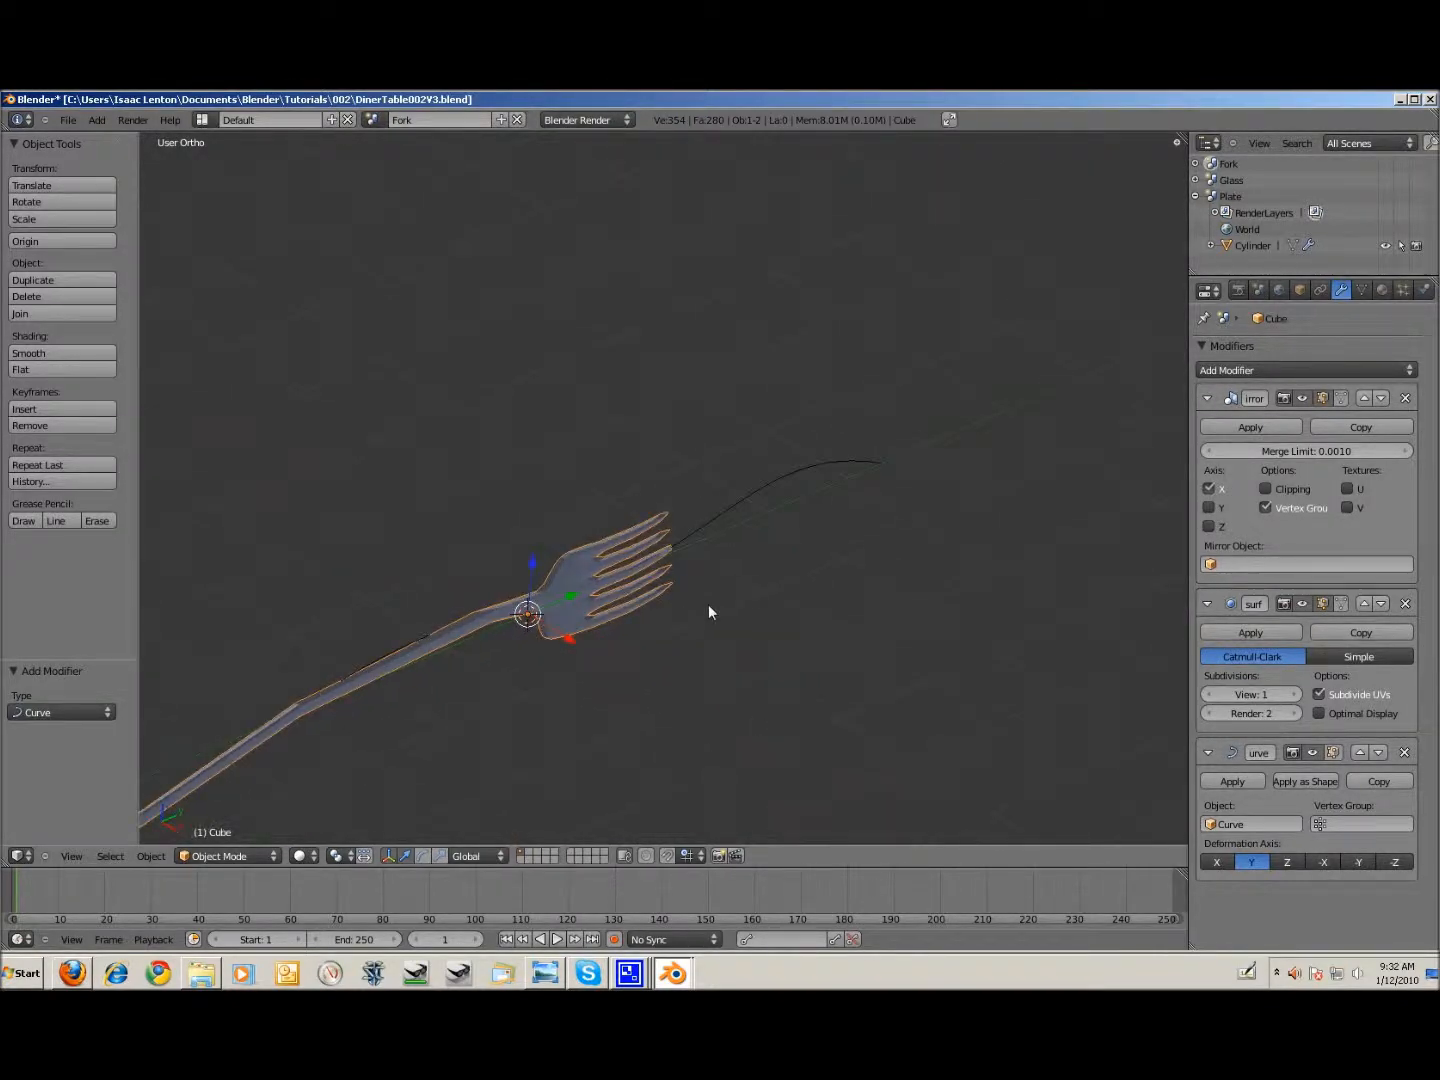
Step: Rotate the fork 90° about the global Y axis
key("r")
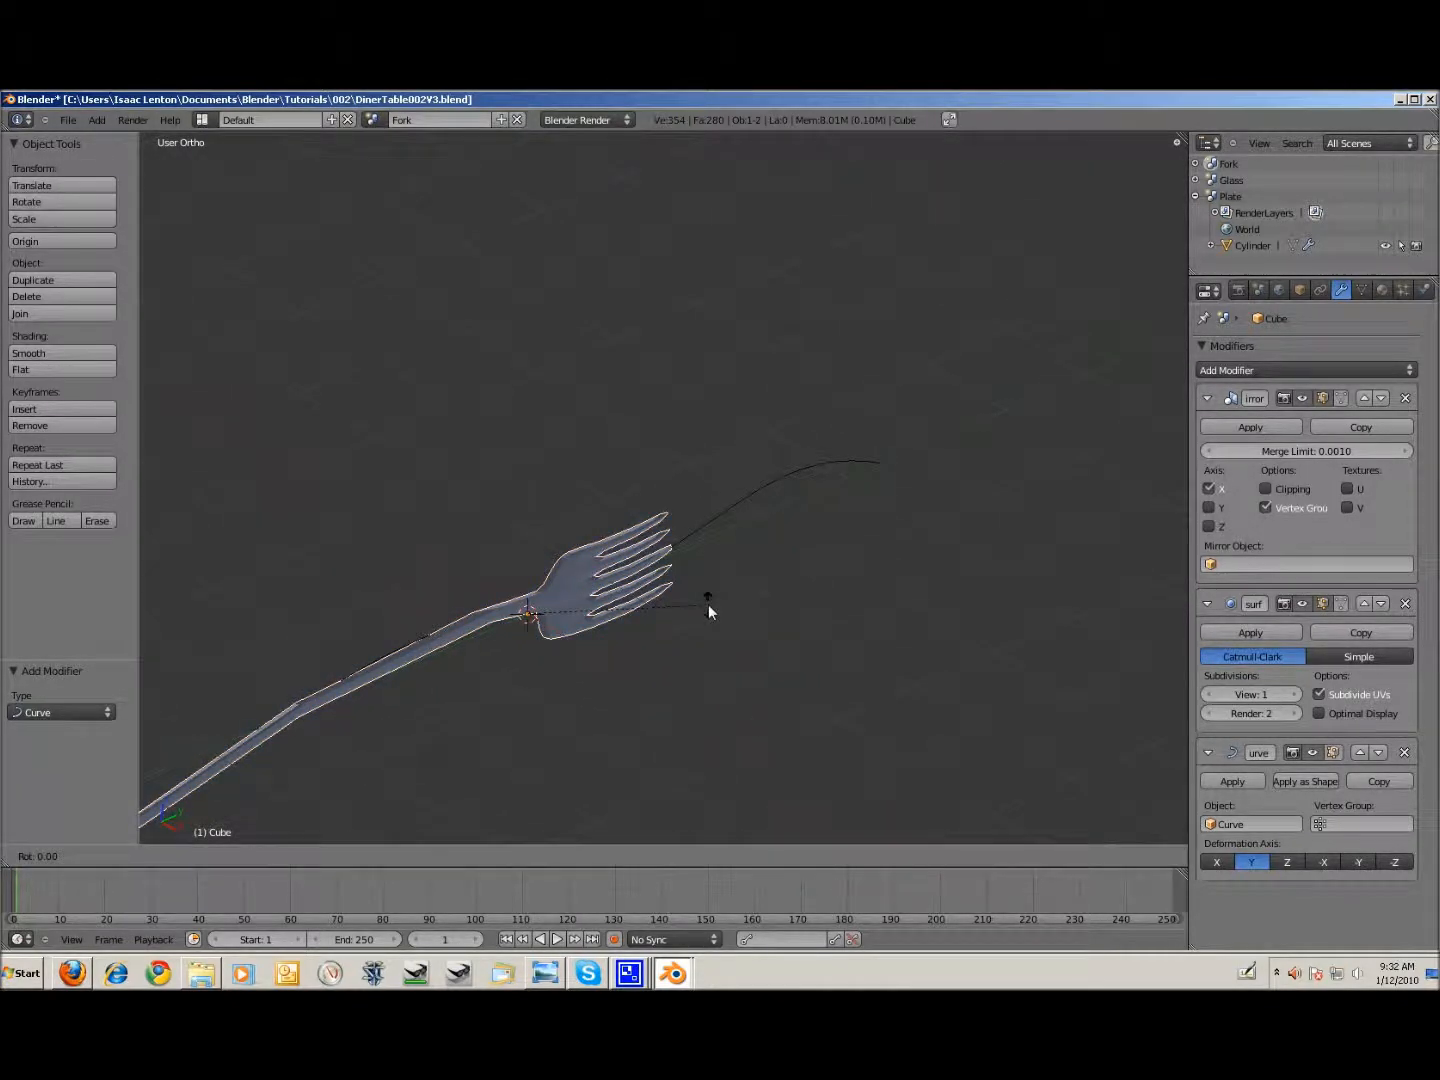
type("y-6")
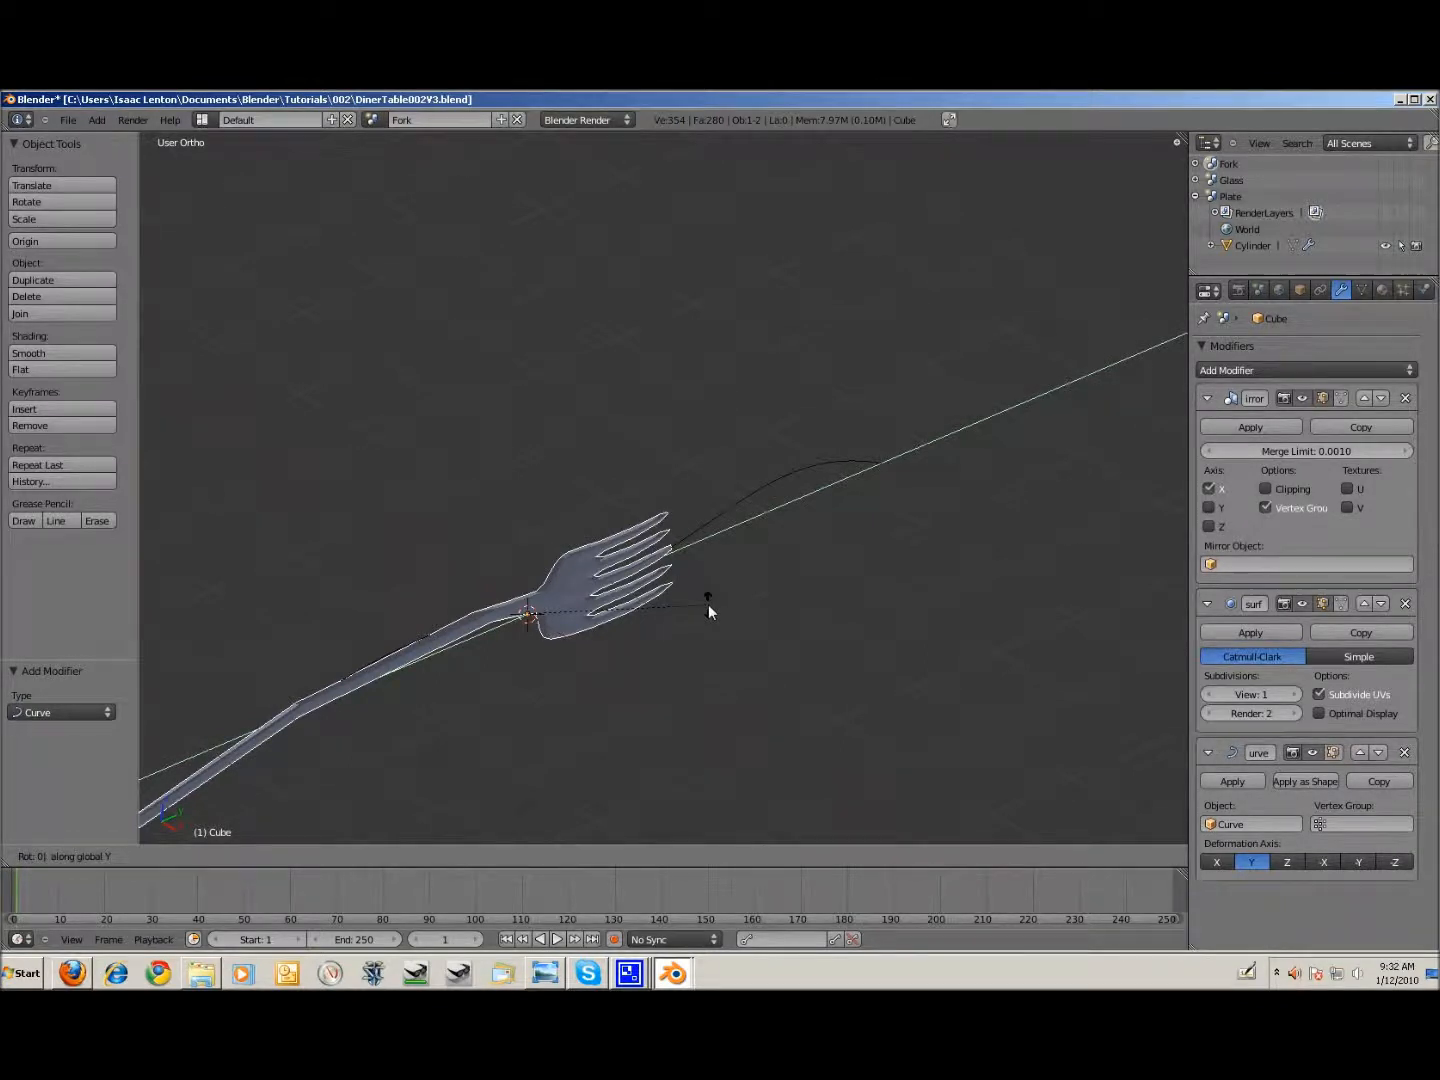
type("0")
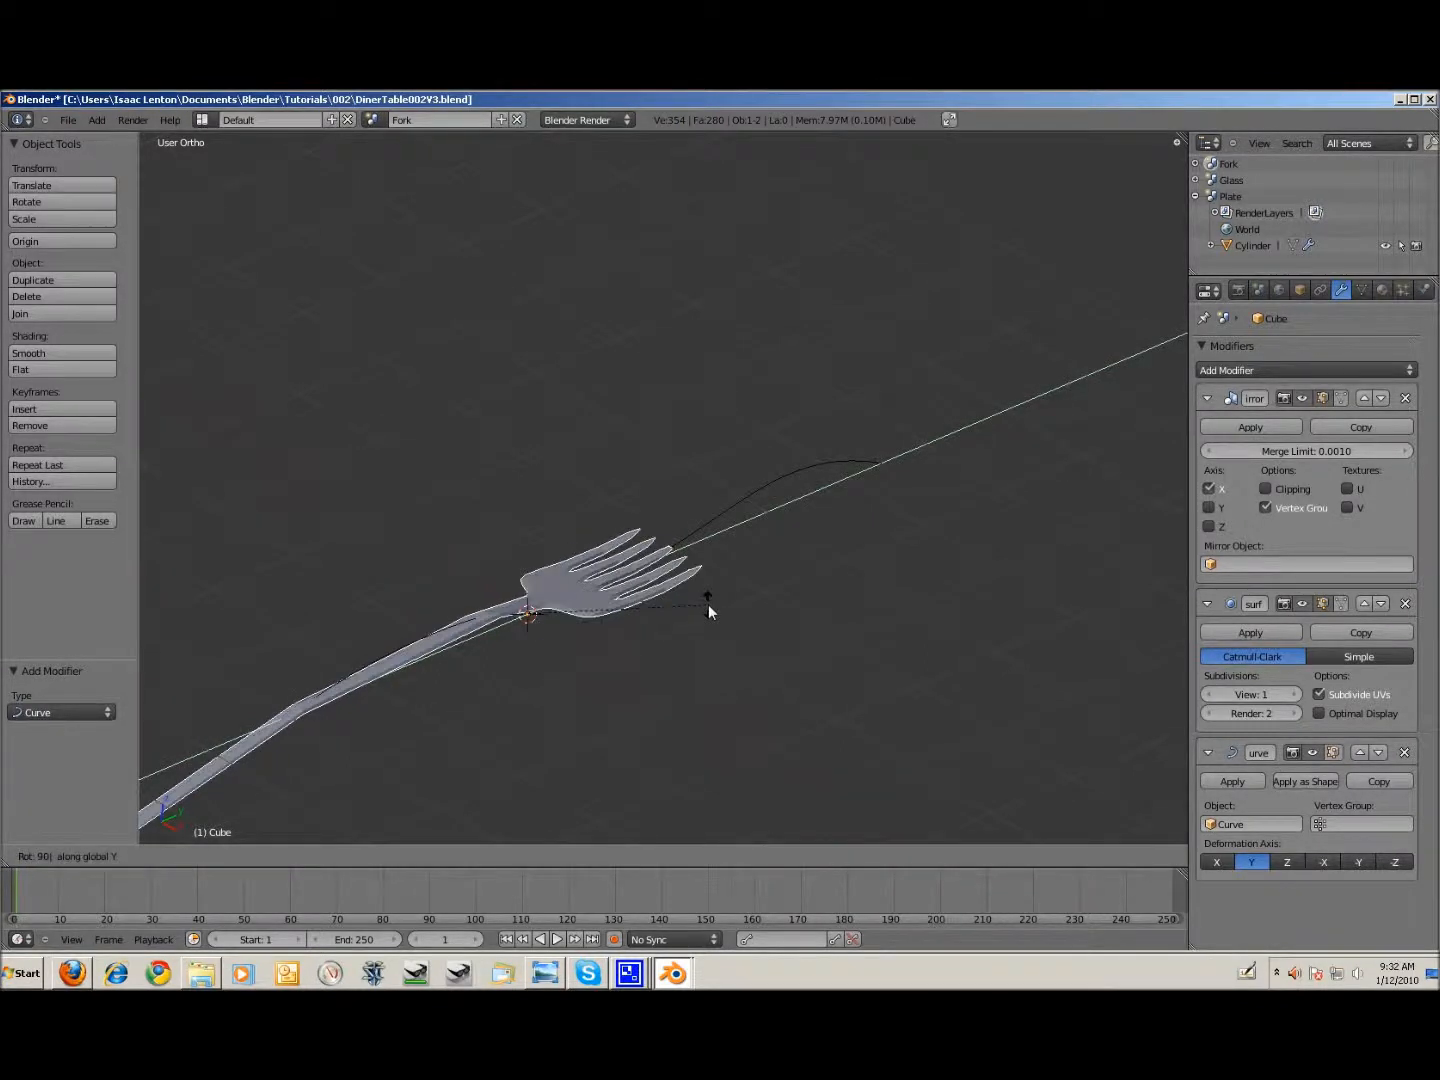
key("Return")
Step: Move the fork about 1.425 along Y so that it lines up with the curve
middle_click_drag(765, 659, 652, 518)
key("g")
key("y")
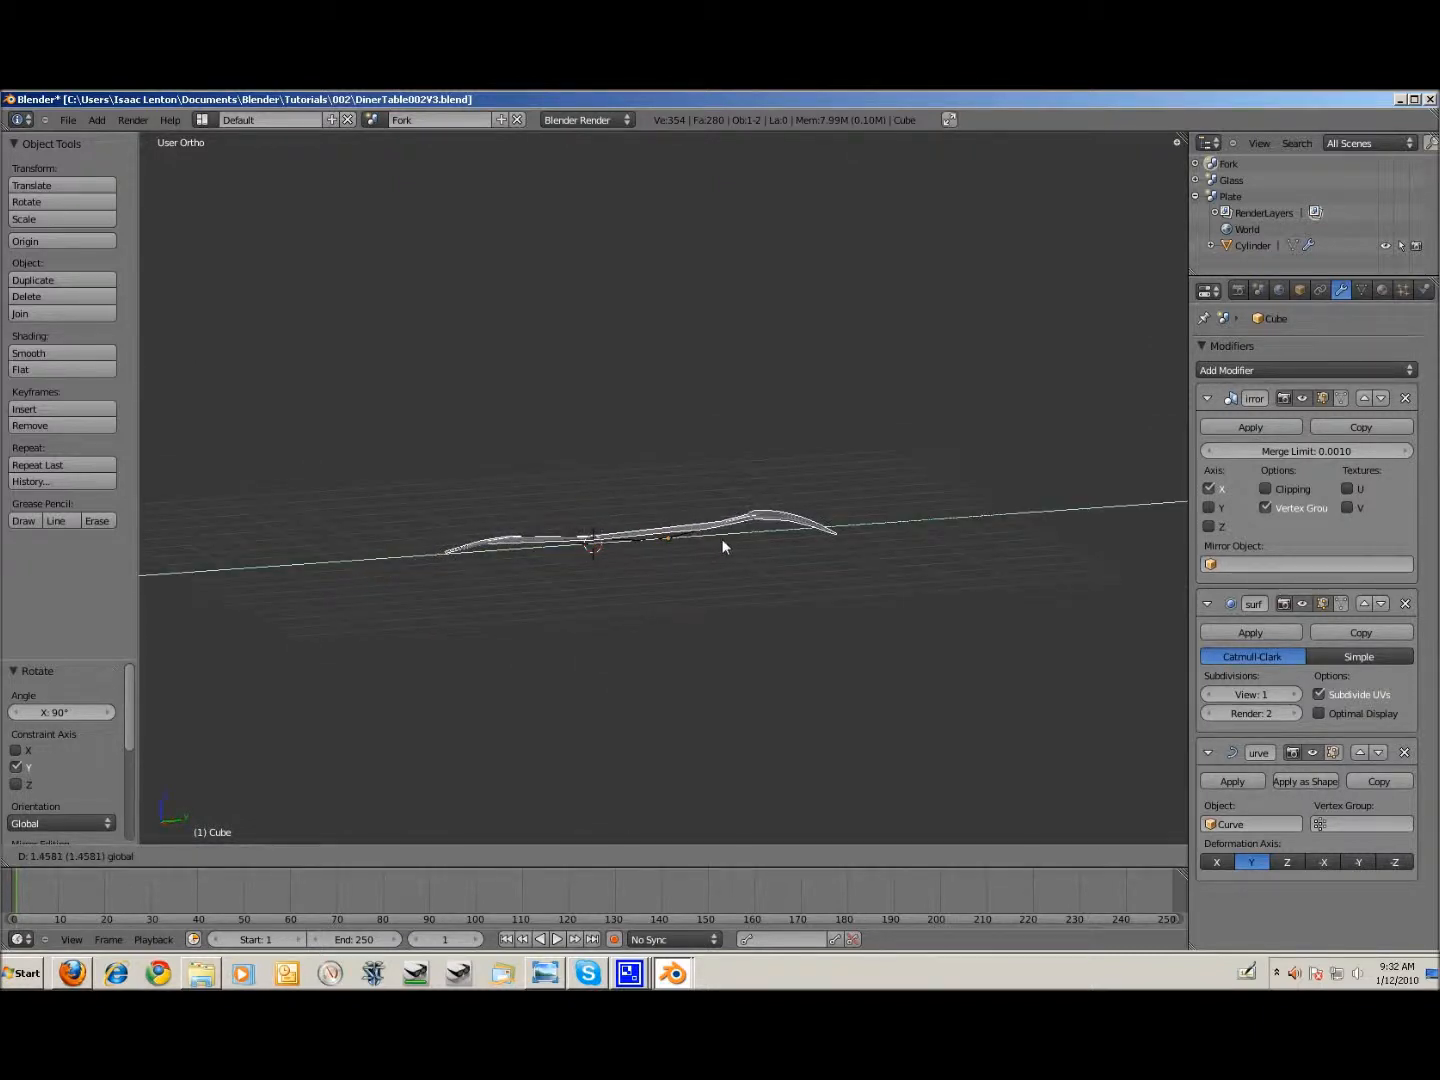
left_click(721, 546)
Step: Raise the fork's Subdivision Surface view level to 2 to smooth the bent handle
middle_click_drag(703, 574, 764, 625)
scroll(764, 625, "up", 5)
middle_click_drag(807, 752, 814, 599, "shift")
scroll(810, 689, "up", 4)
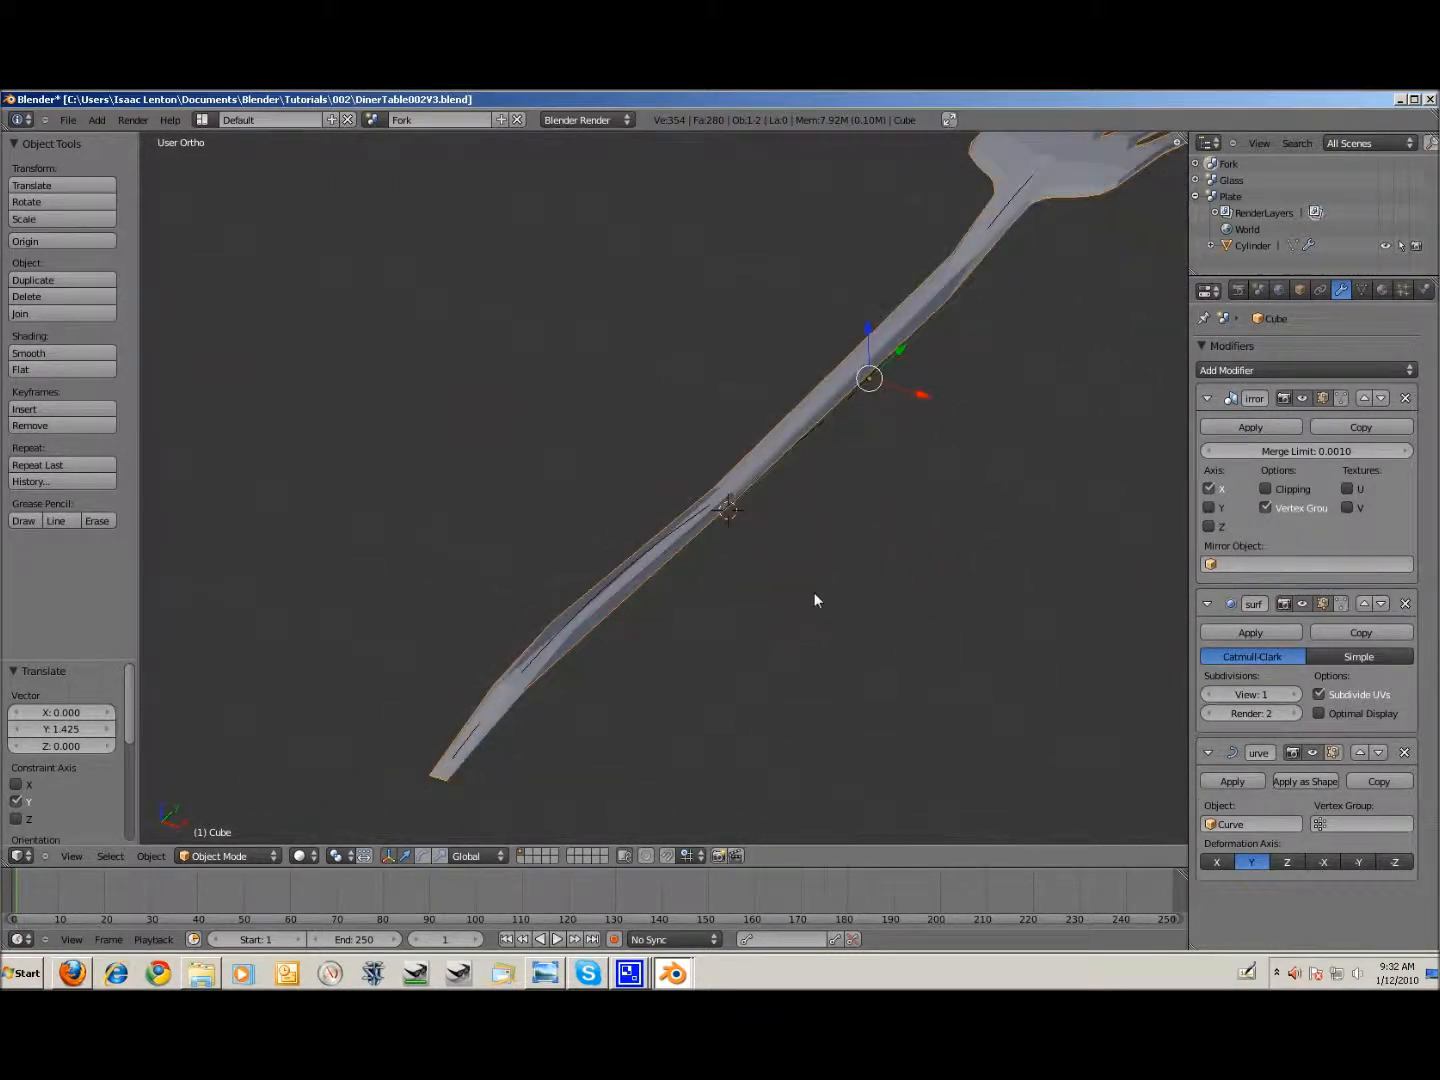
left_click(1294, 695)
scroll(989, 423, "down", 3)
middle_click_drag(989, 423, 974, 595)
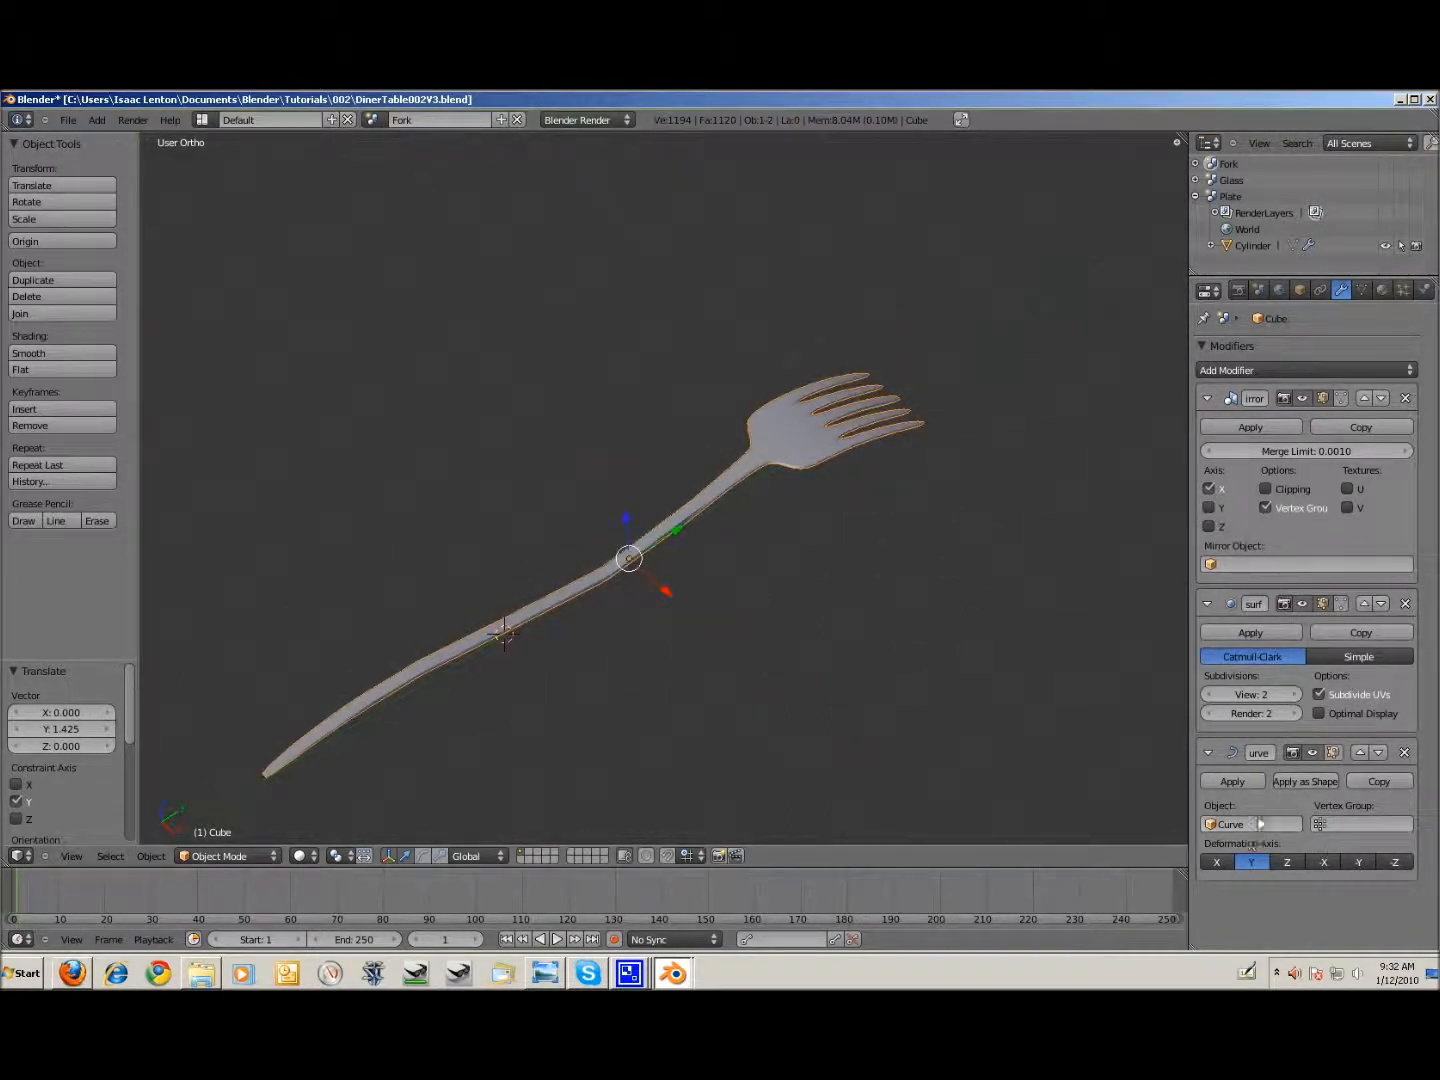
Step: Try placing the Curve modifier above Subdivision Surface in the fork's modifier stack and check the bend from several angles
left_click(1363, 752)
middle_click_drag(671, 567, 582, 475)
middle_click_drag(356, 679, 591, 737)
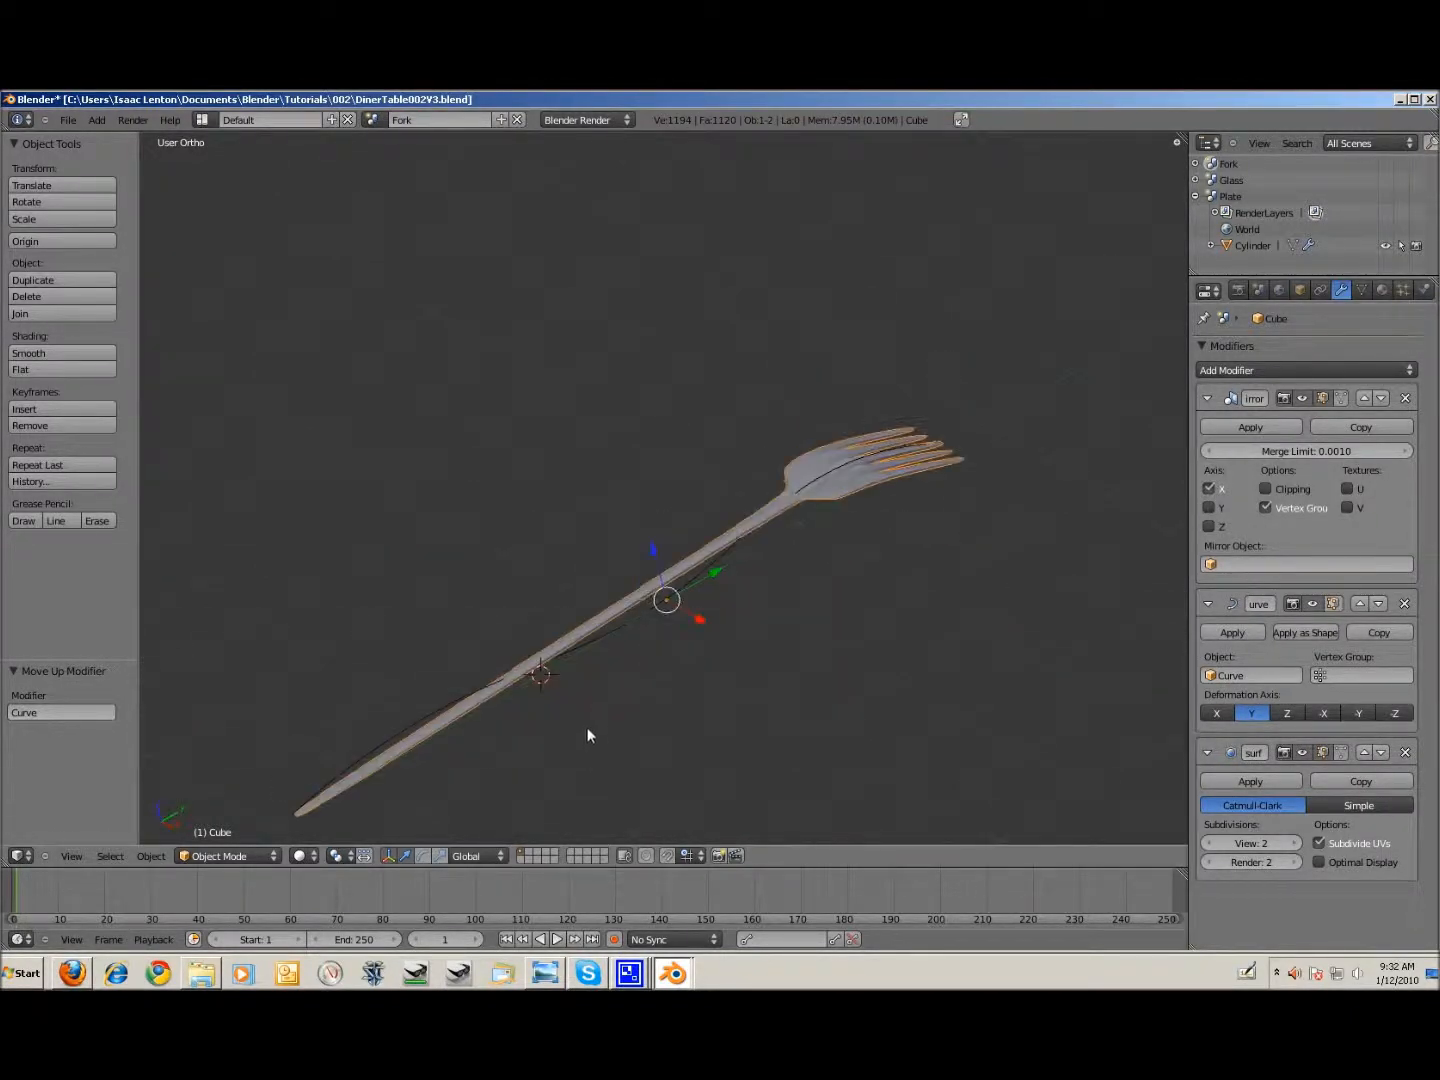
Step: Add two evenly spaced loop cuts across the fork's handle in Edit Mode, then return to Object Mode
key("Tab")
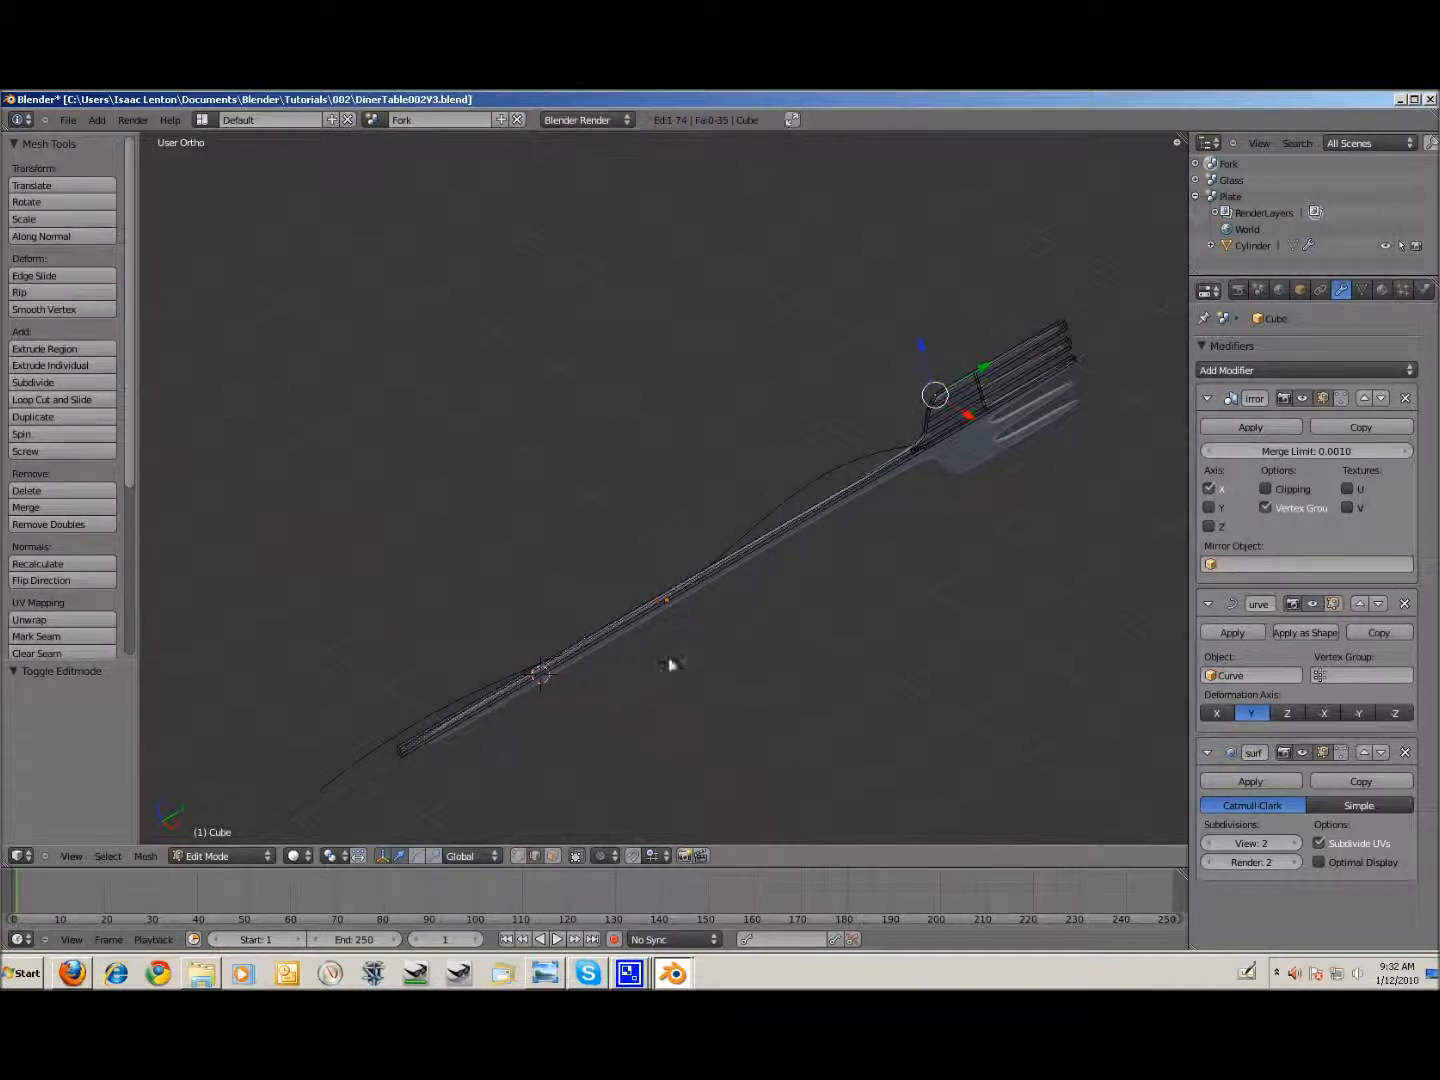
right_click(670, 603)
scroll(671, 607, "up", 1)
left_click(670, 606)
right_click(670, 605)
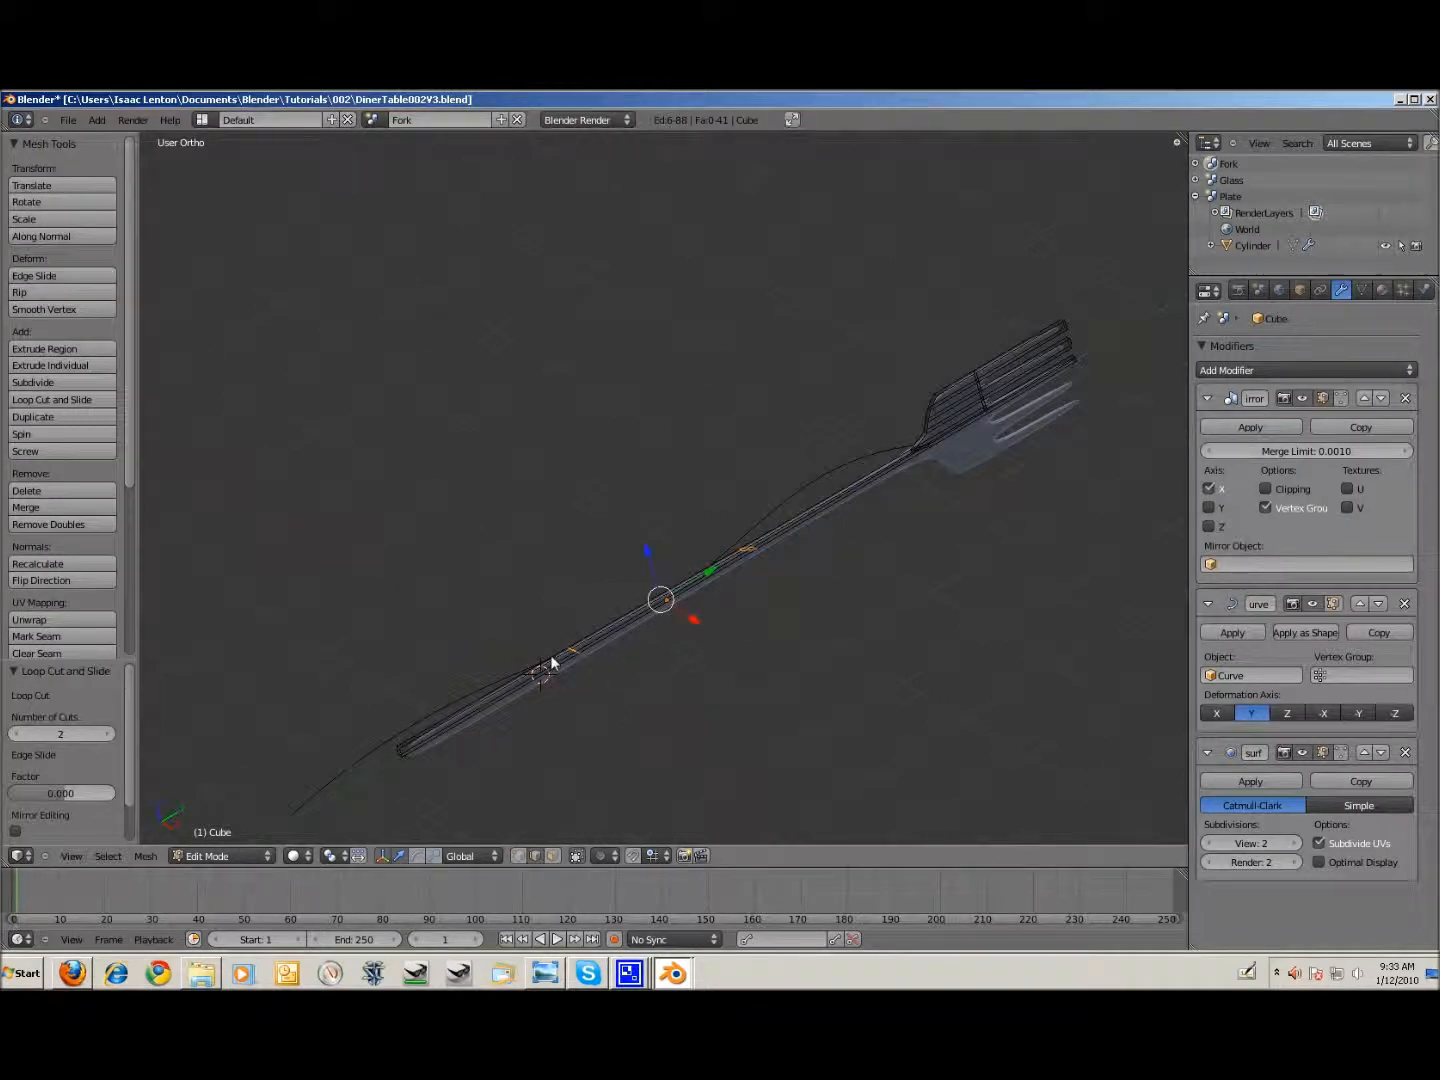
key("Tab")
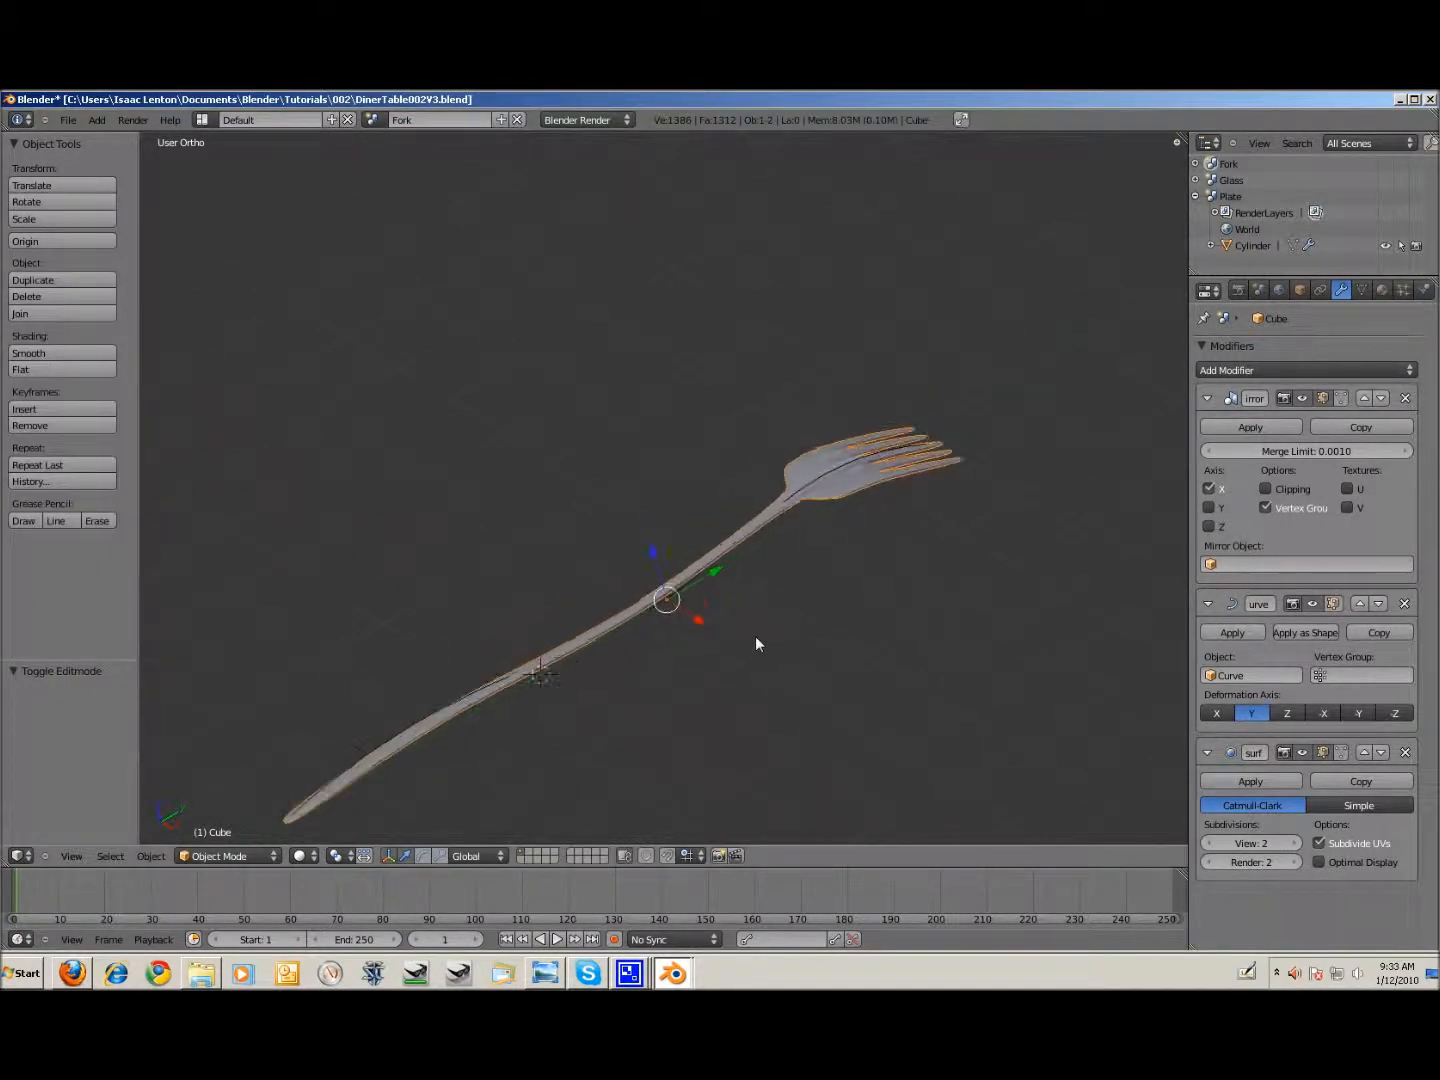
Step: Return the Curve modifier to below Subdivision Surface and view the whole fork
left_click(1380, 603)
middle_click_drag(532, 845, 878, 627)
scroll(878, 629, "down", 3)
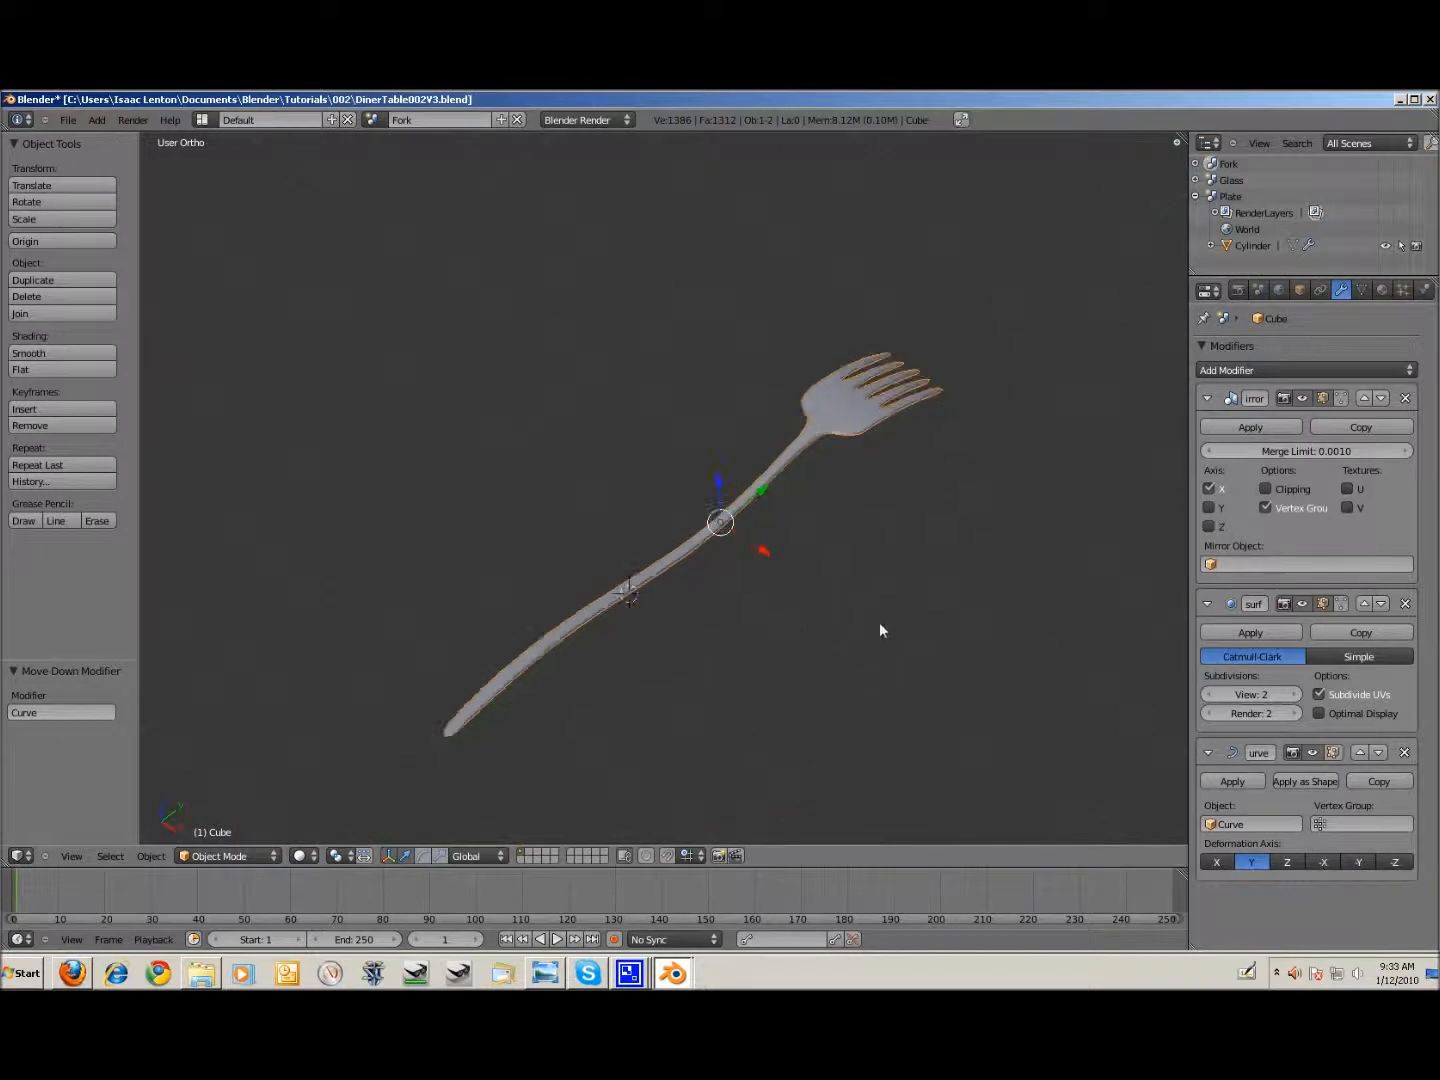
Step: Save the file over DinerTable002V3.blend and add a new empty scene
key("ctrl+s")
left_click(829, 587)
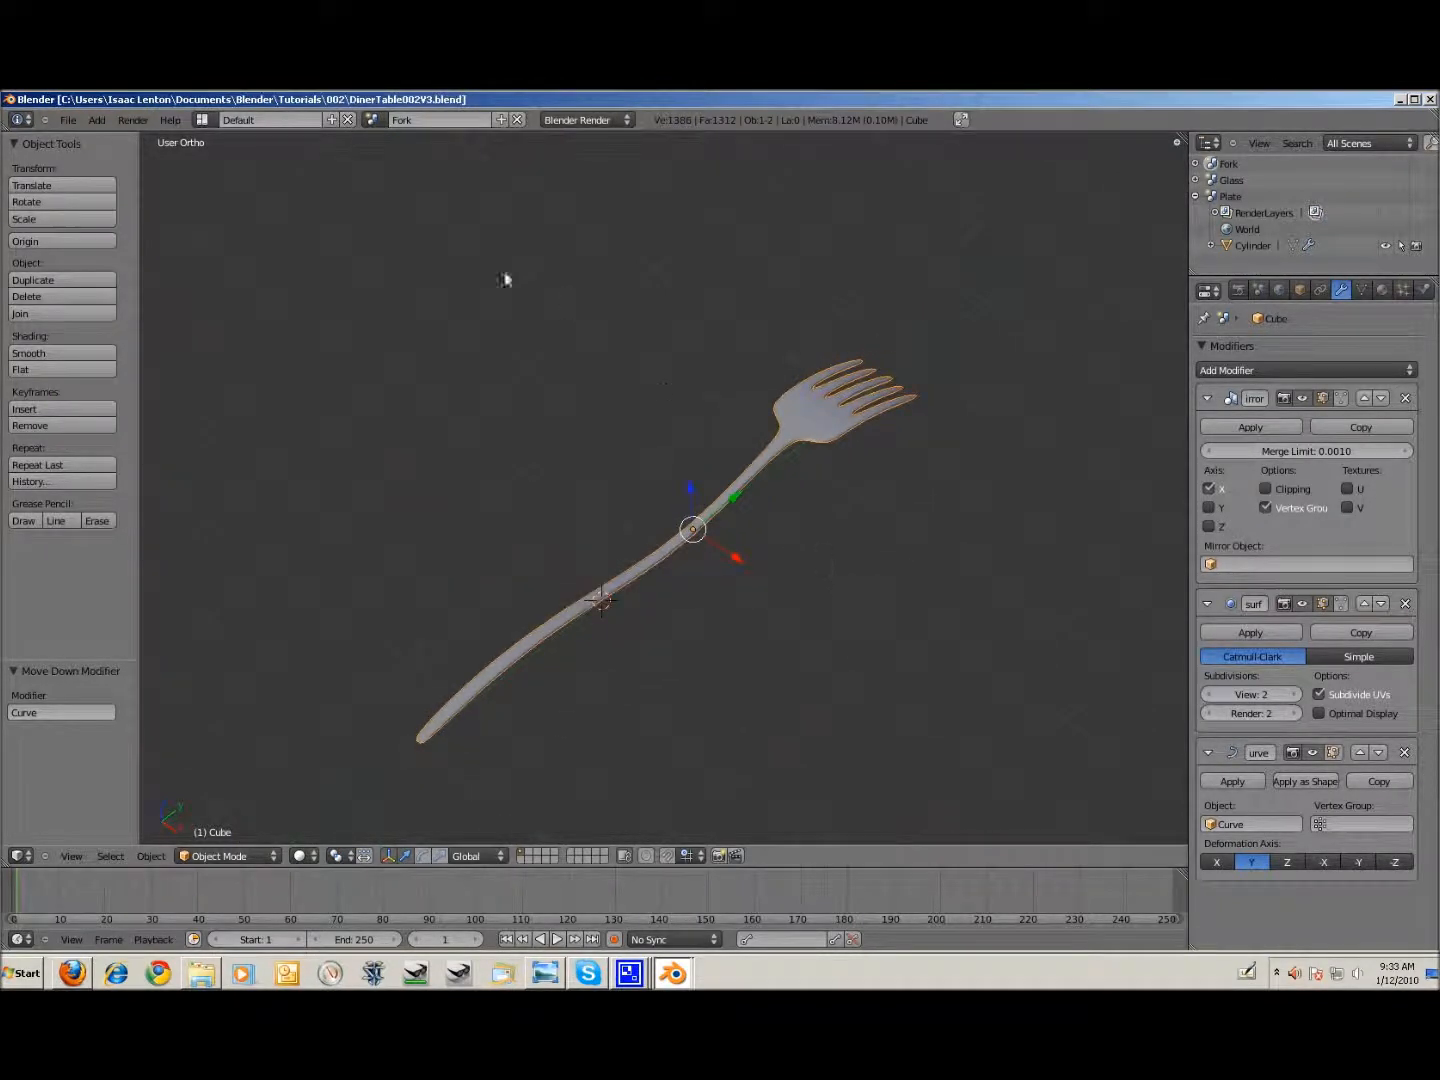
left_click(500, 121)
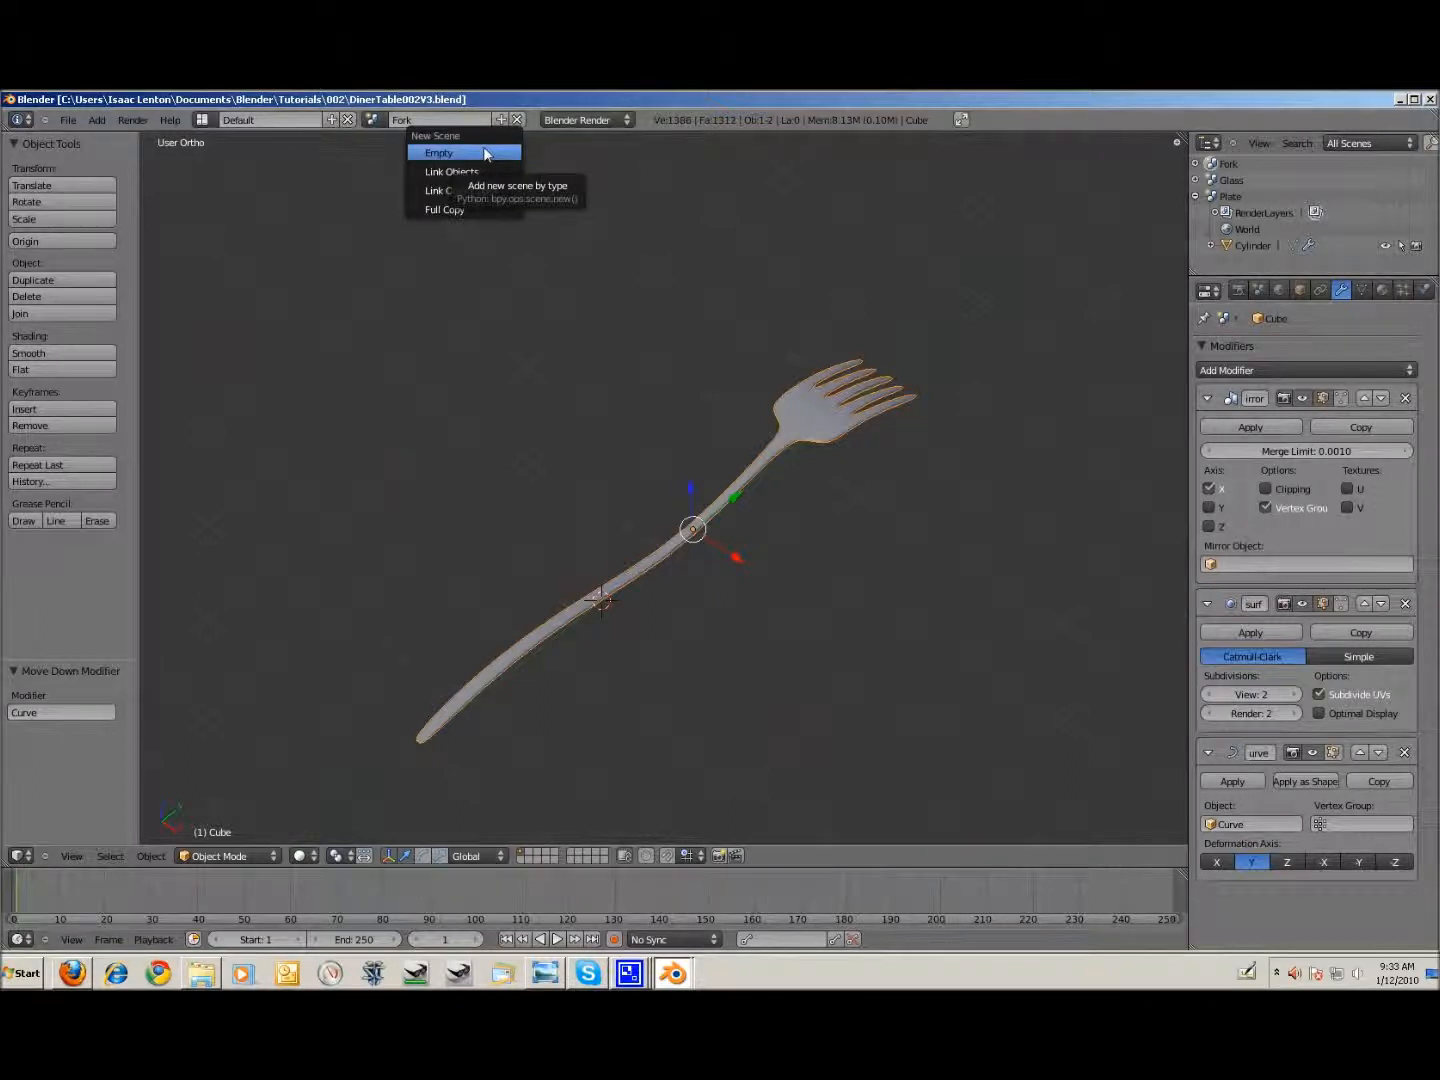
left_click(484, 152)
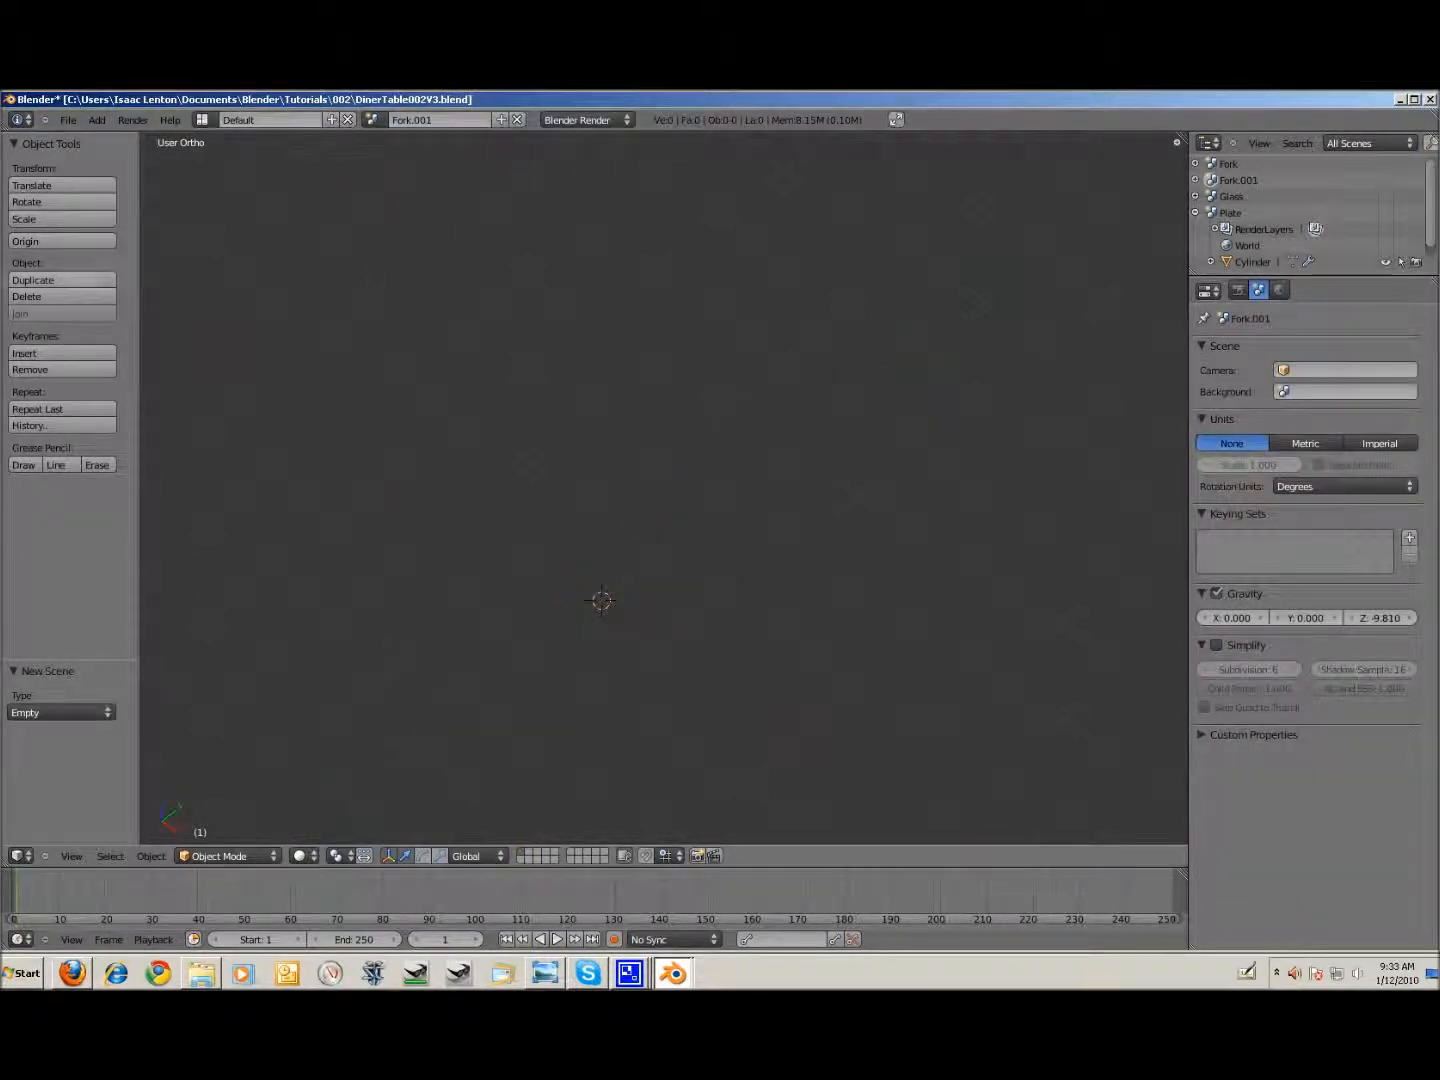